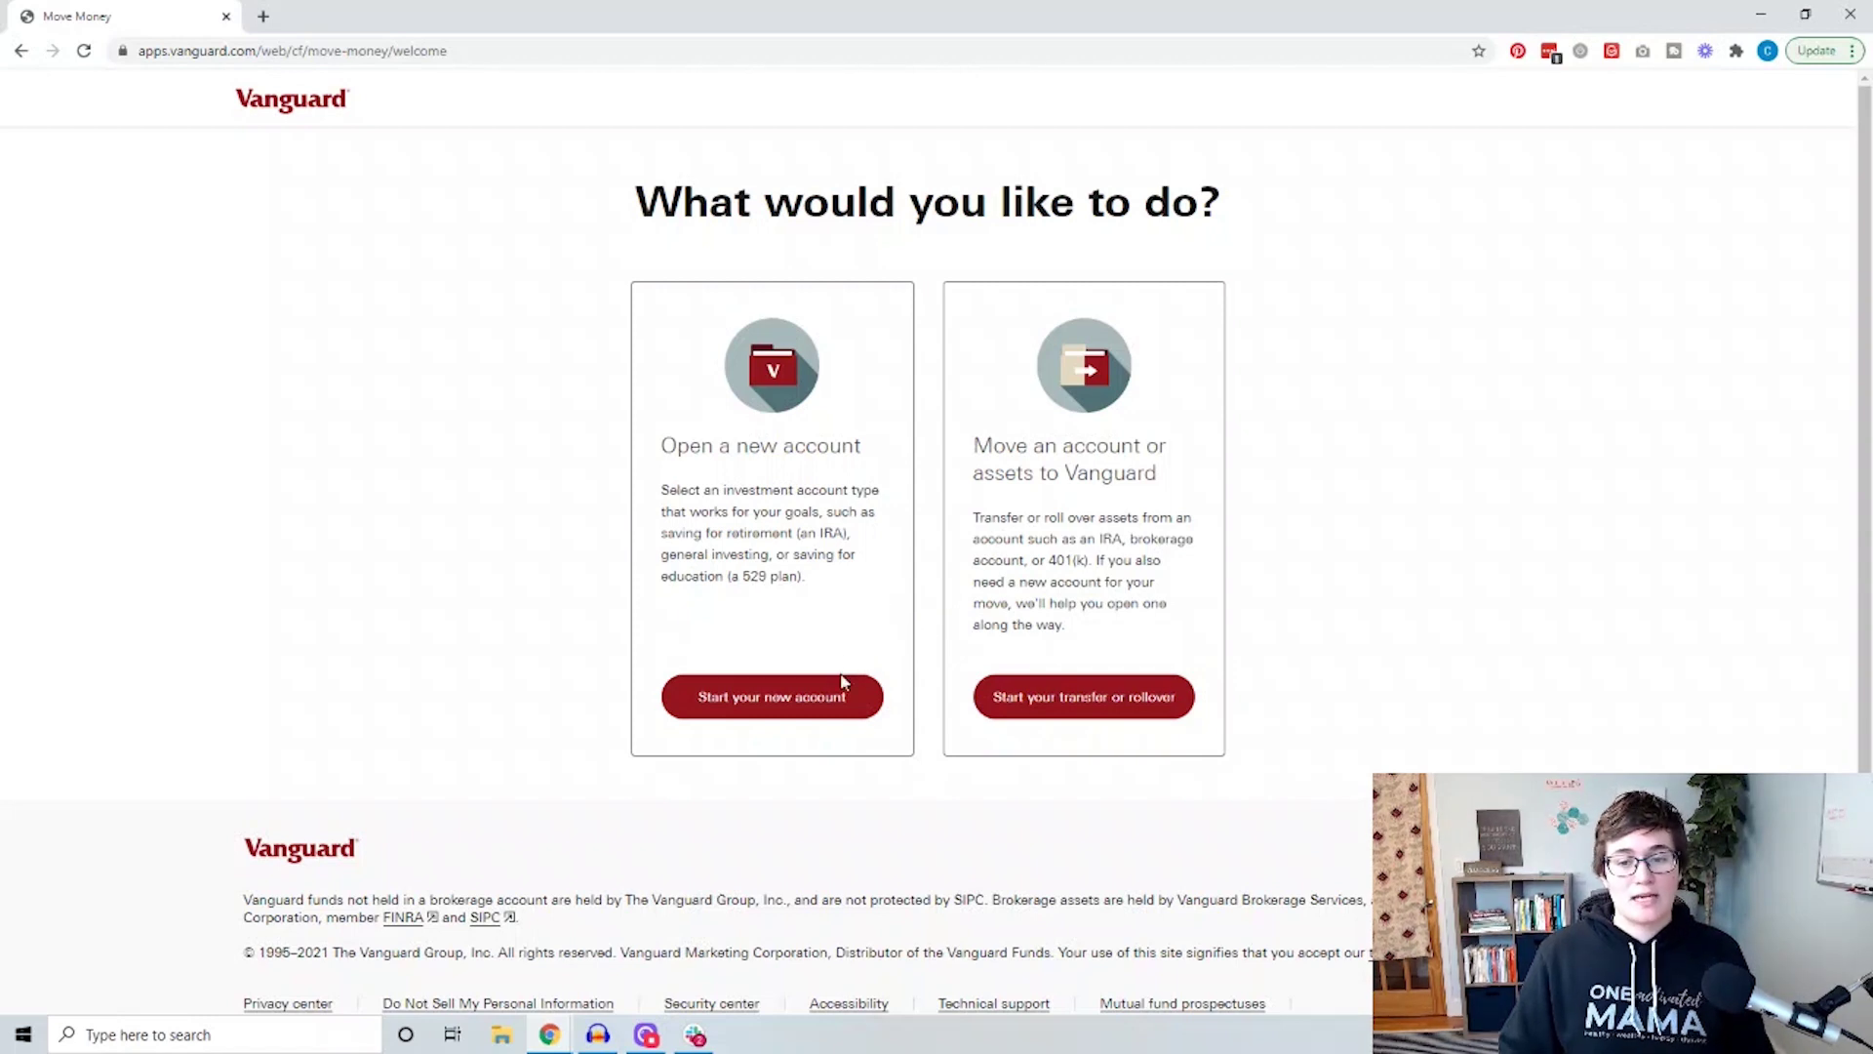
# Start a new account application as a first-time client, funded by electronic bank transfer or another Vanguard account, and proceed to account type selection
pyautogui.click(816, 696)
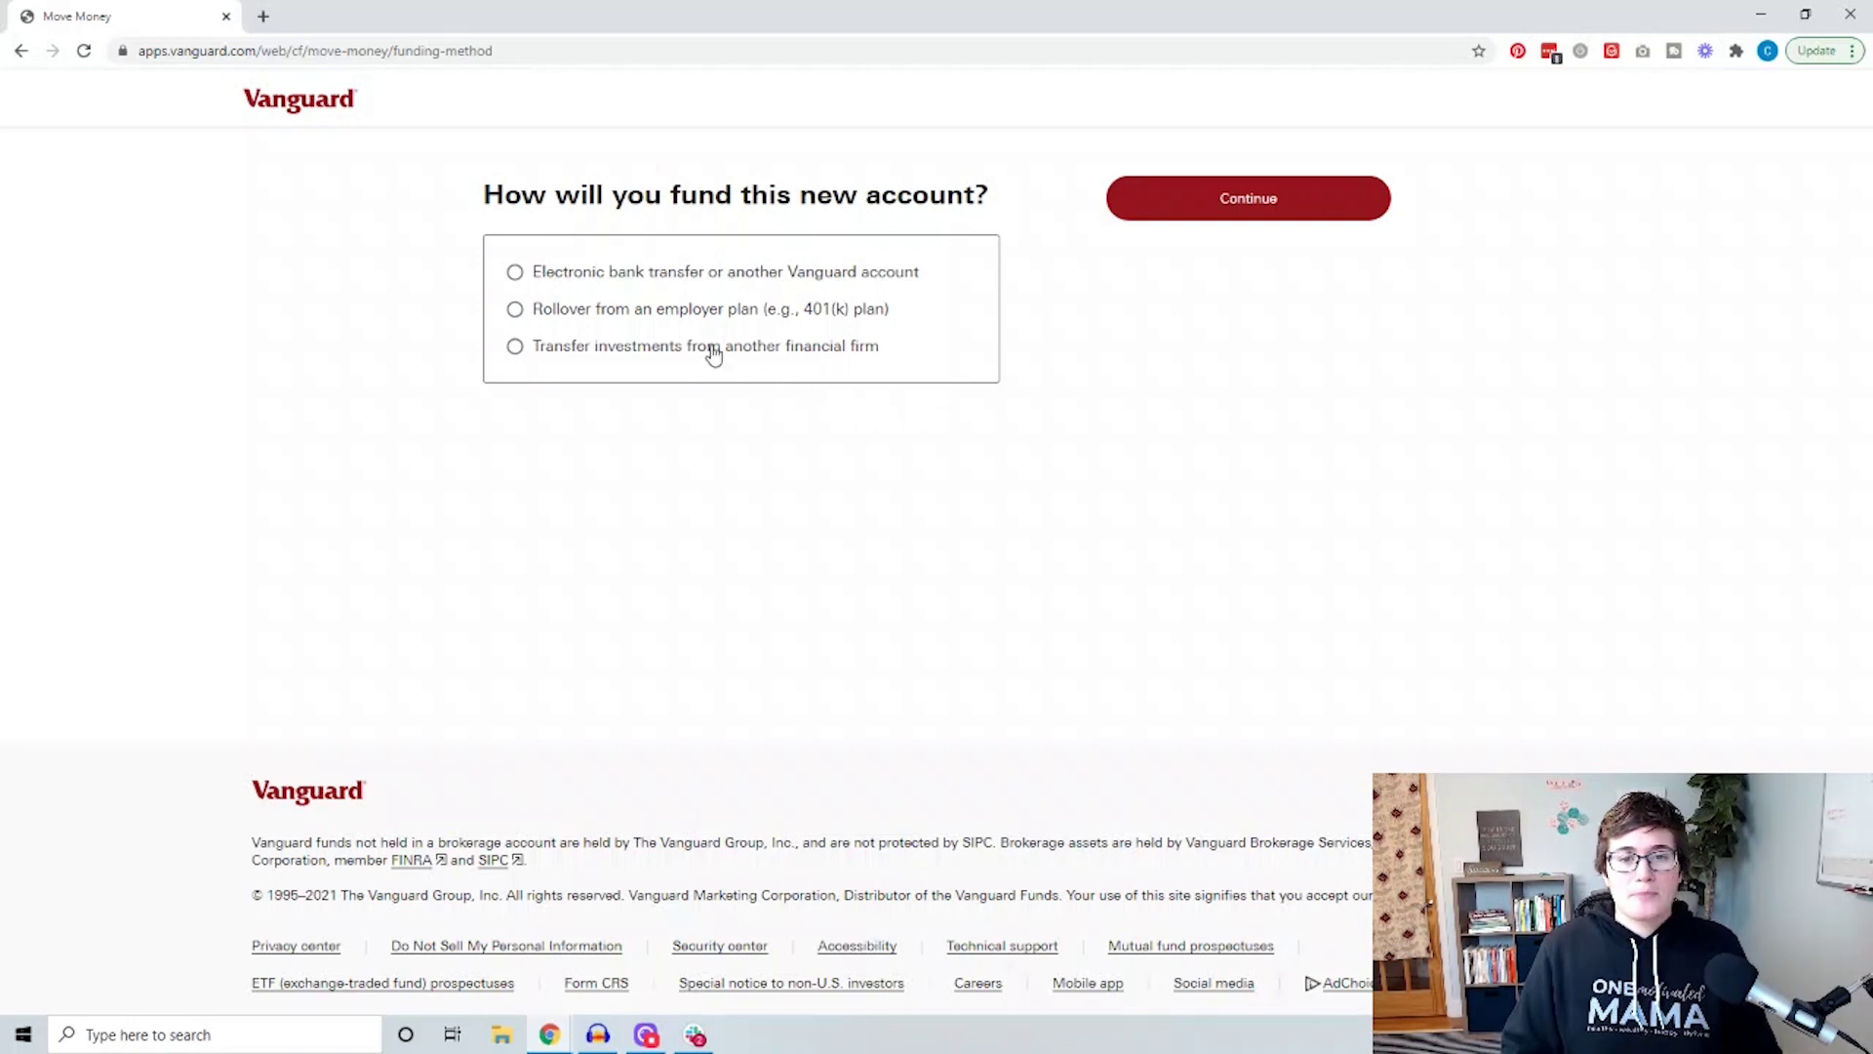
pyautogui.click(719, 278)
pyautogui.click(1253, 219)
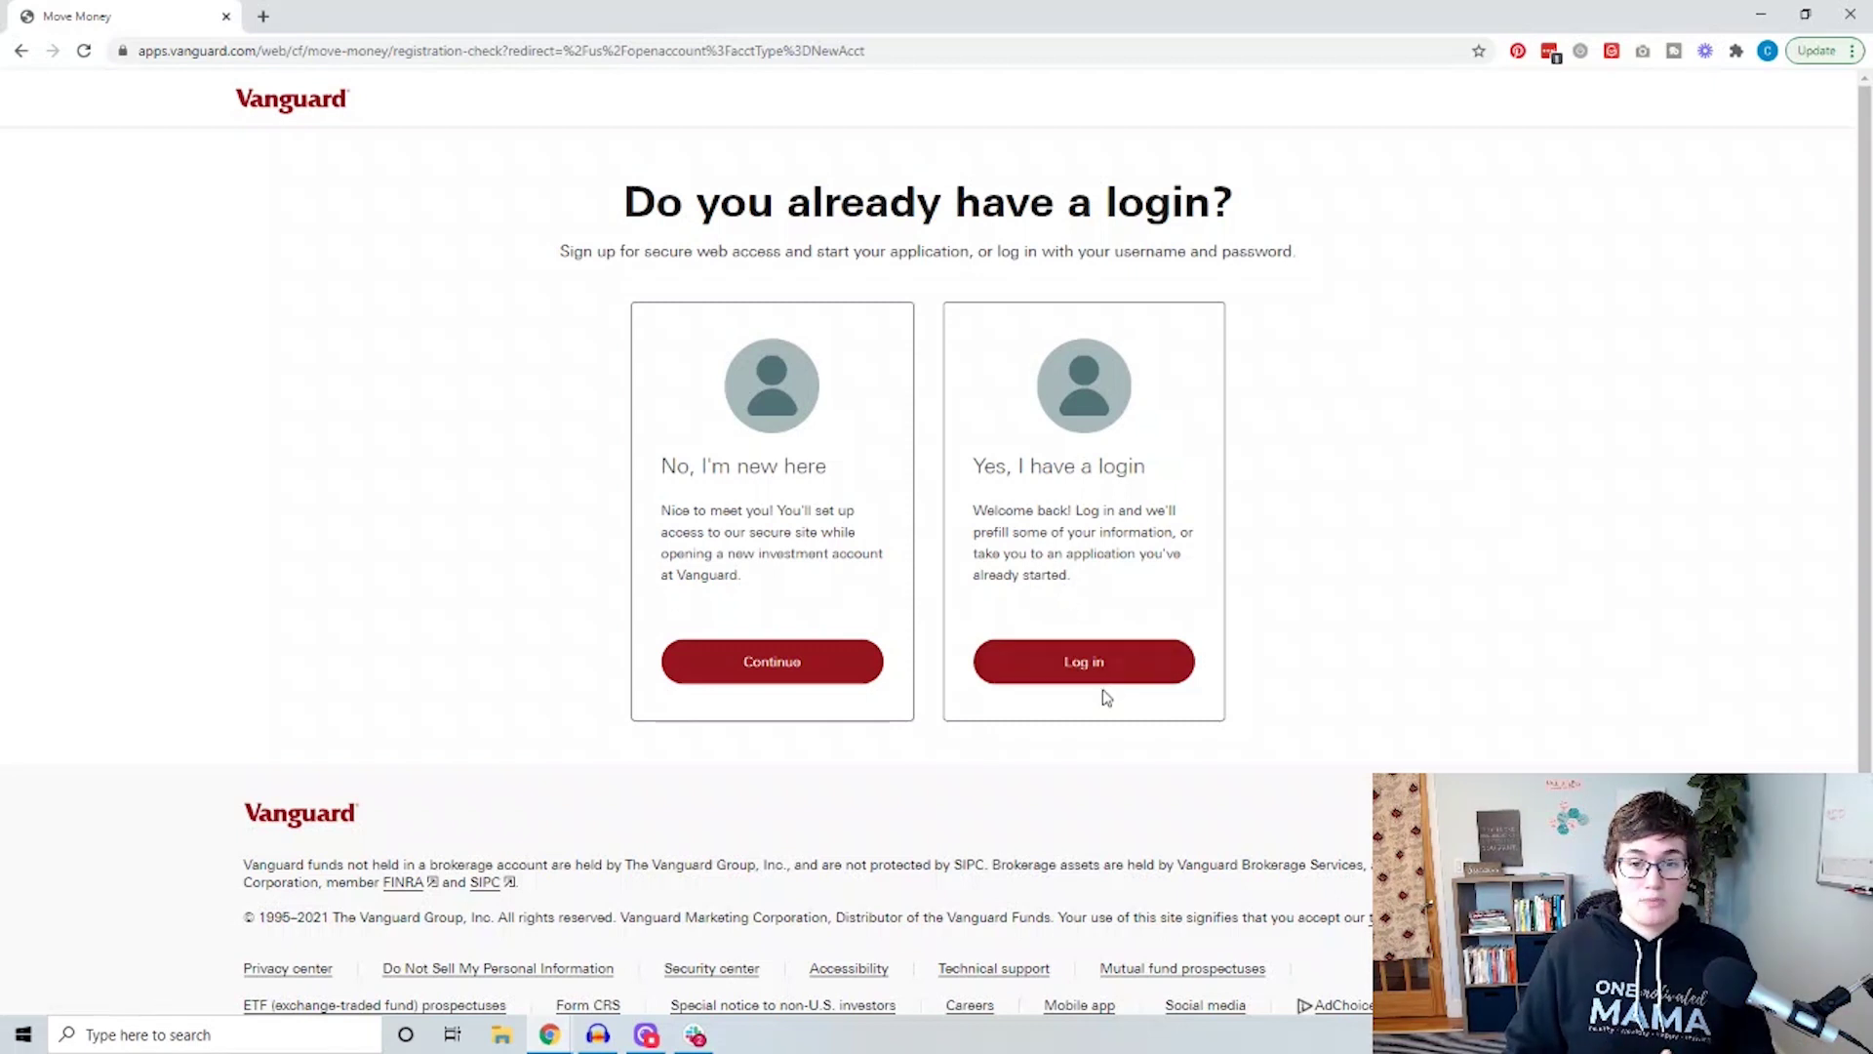
pyautogui.click(800, 700)
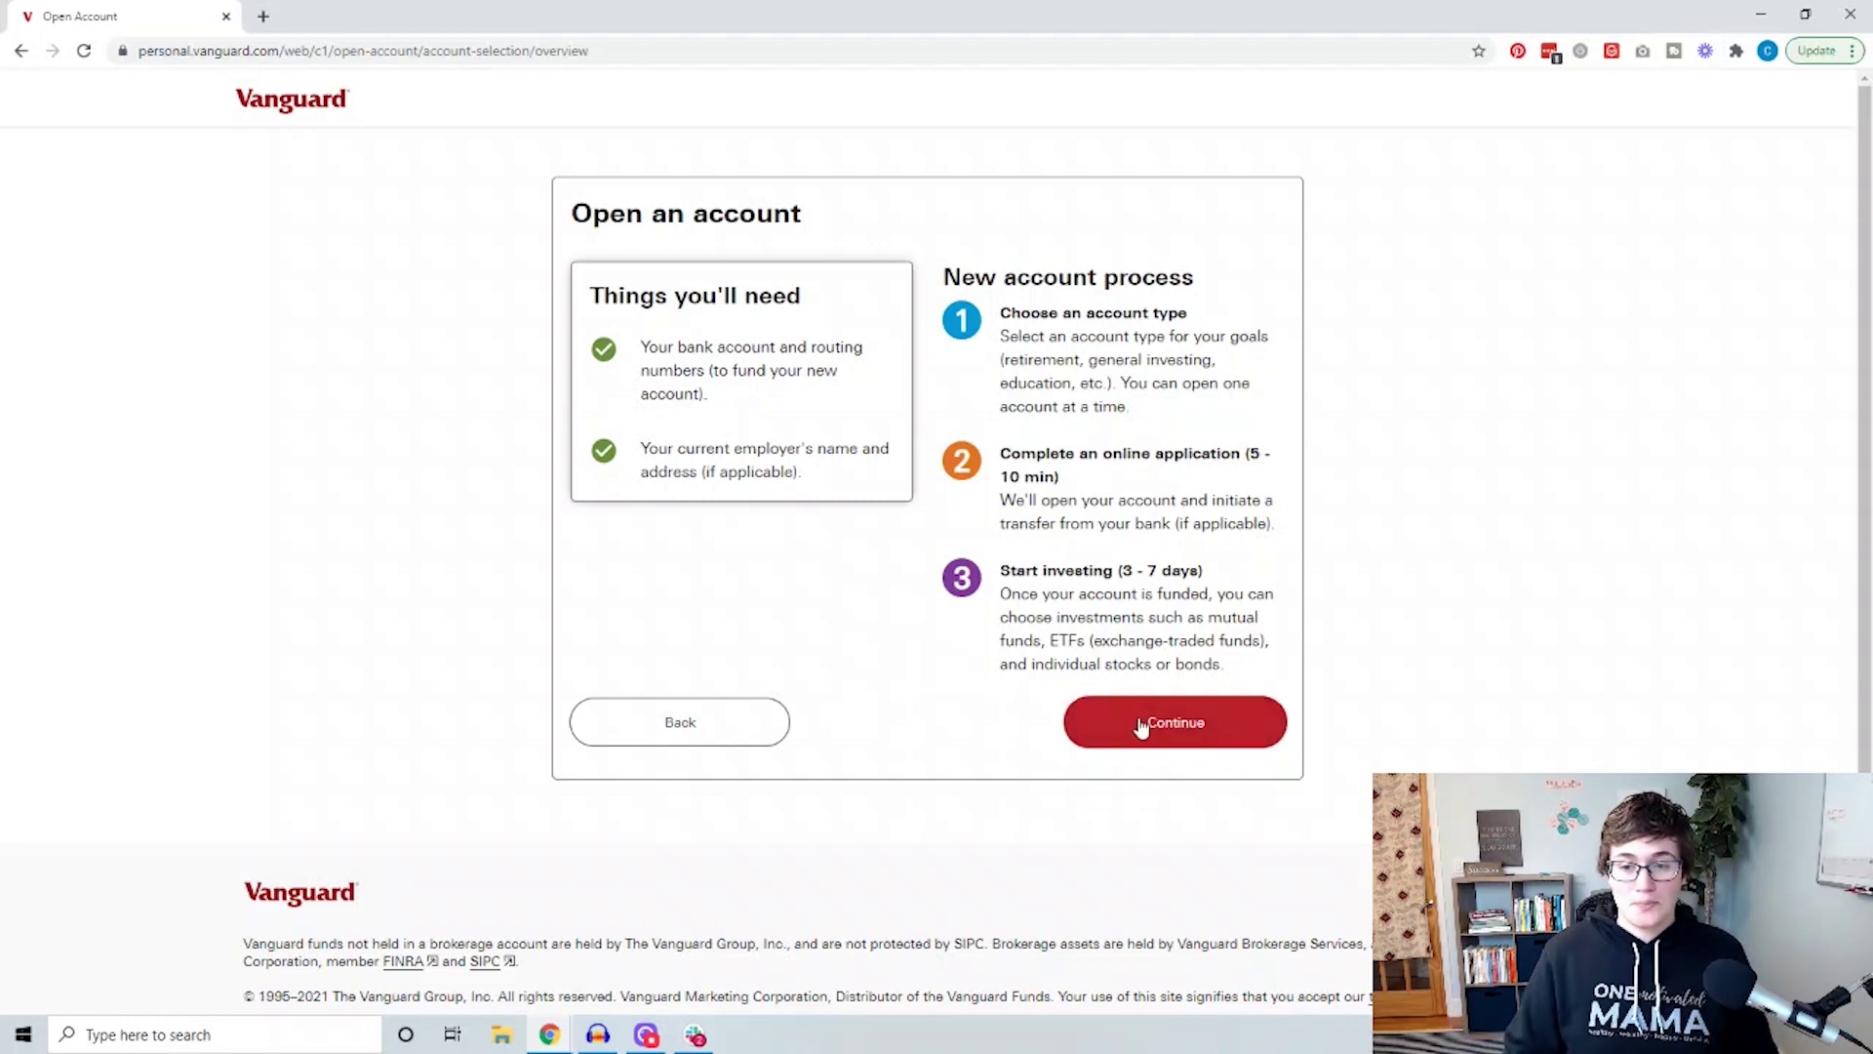
pyautogui.click(1139, 727)
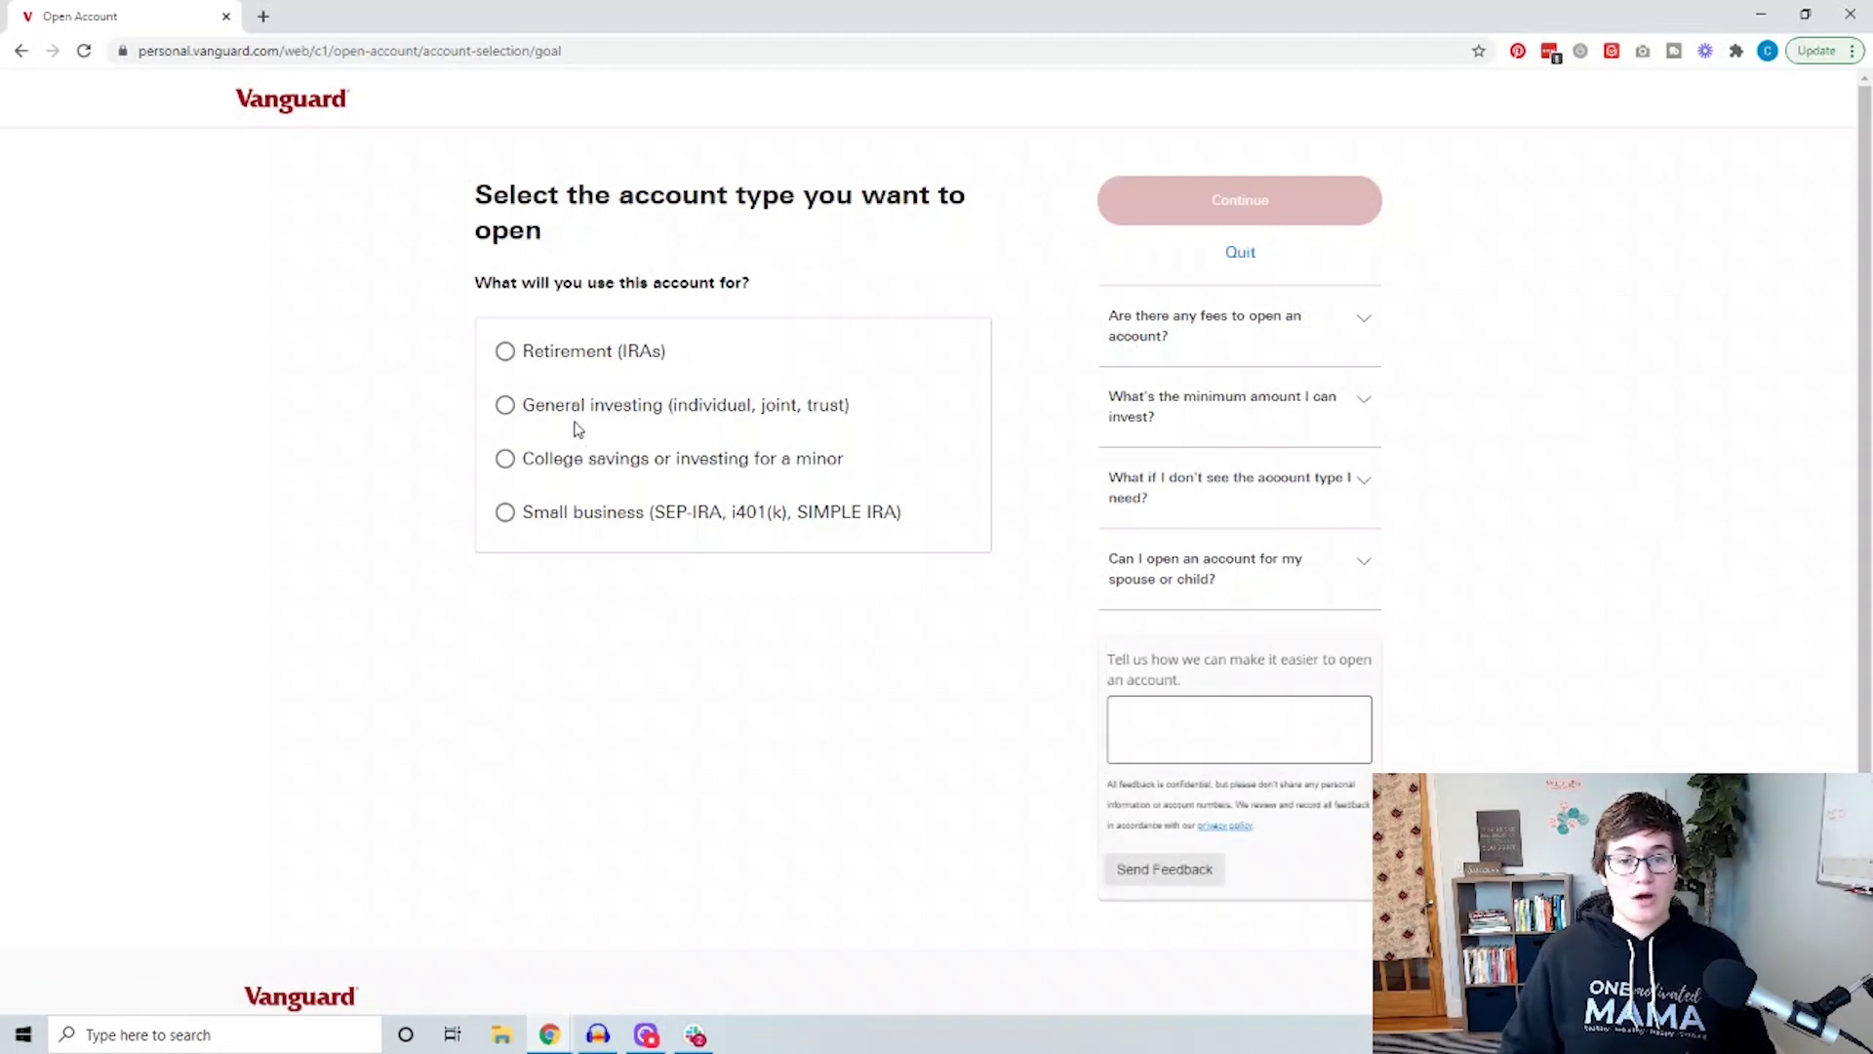
# Choose Retirement (IRAs) as the account purpose and Roth IRA as the account type, and proceed to the personal information form
pyautogui.click(568, 363)
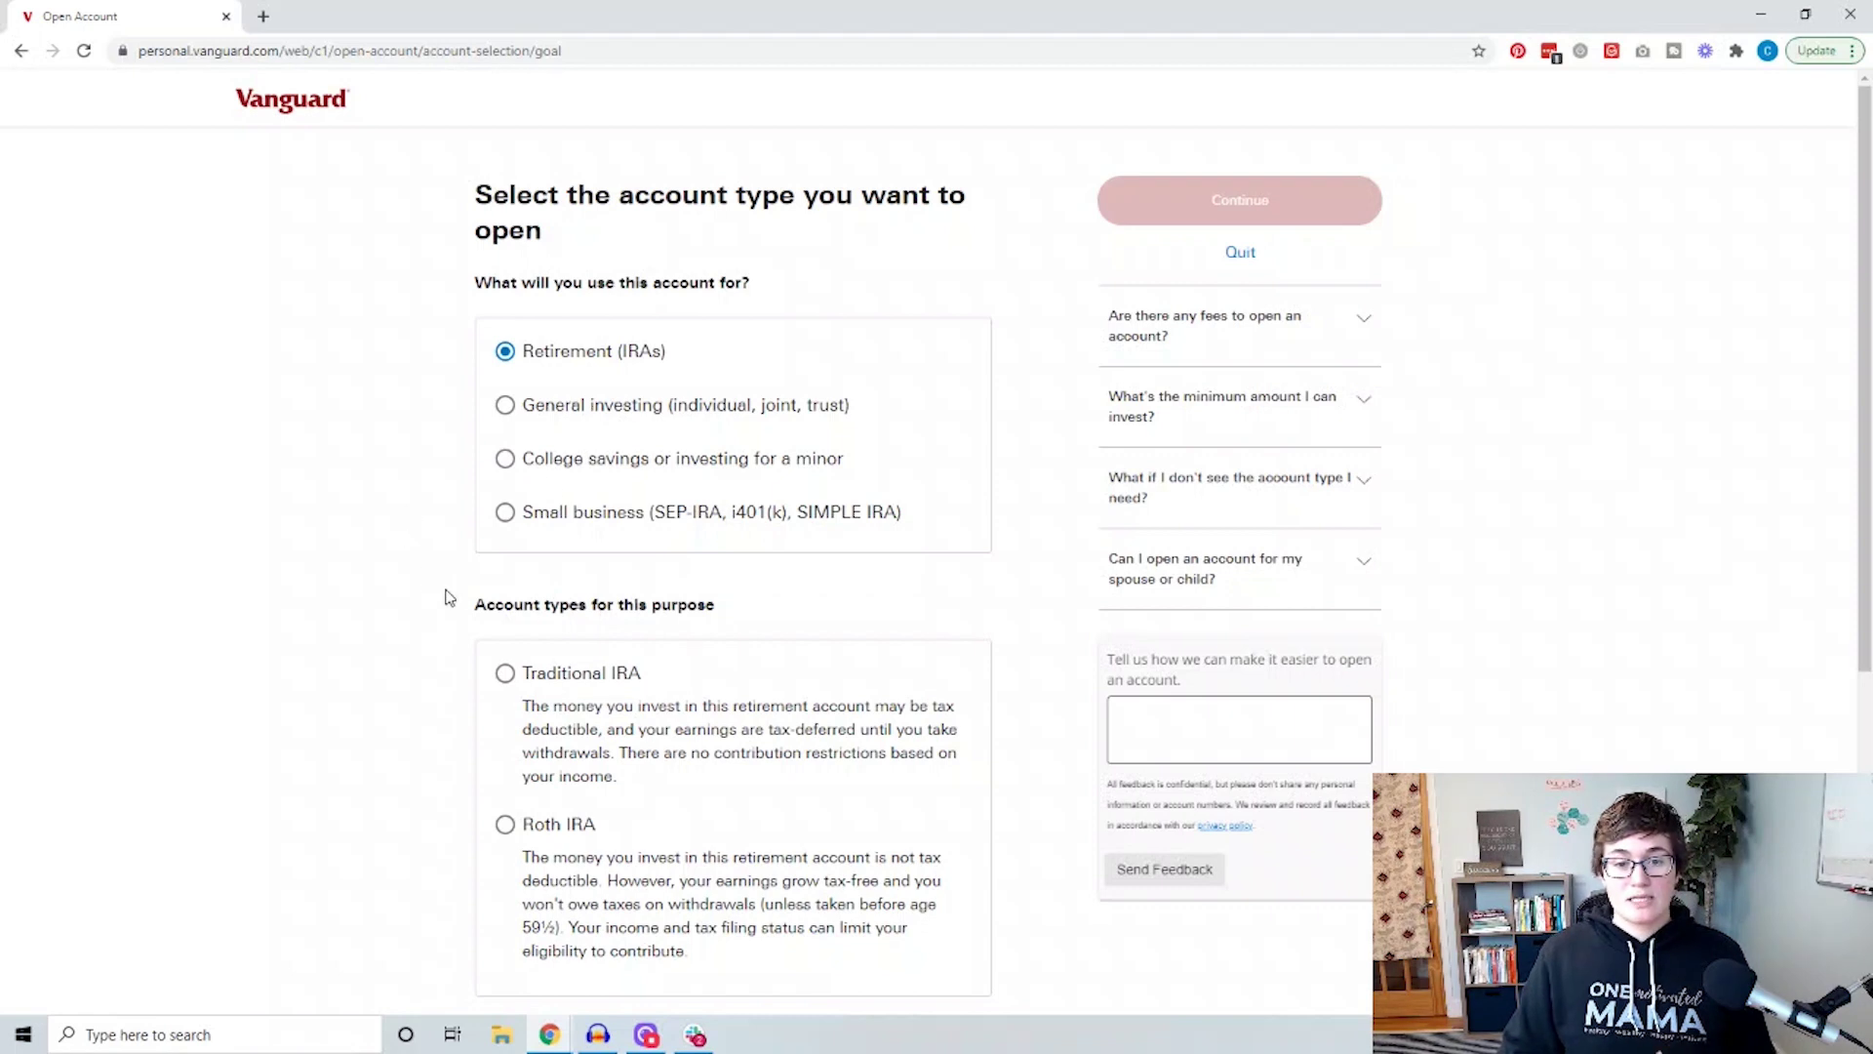
pyautogui.scroll(-1, 561, 432)
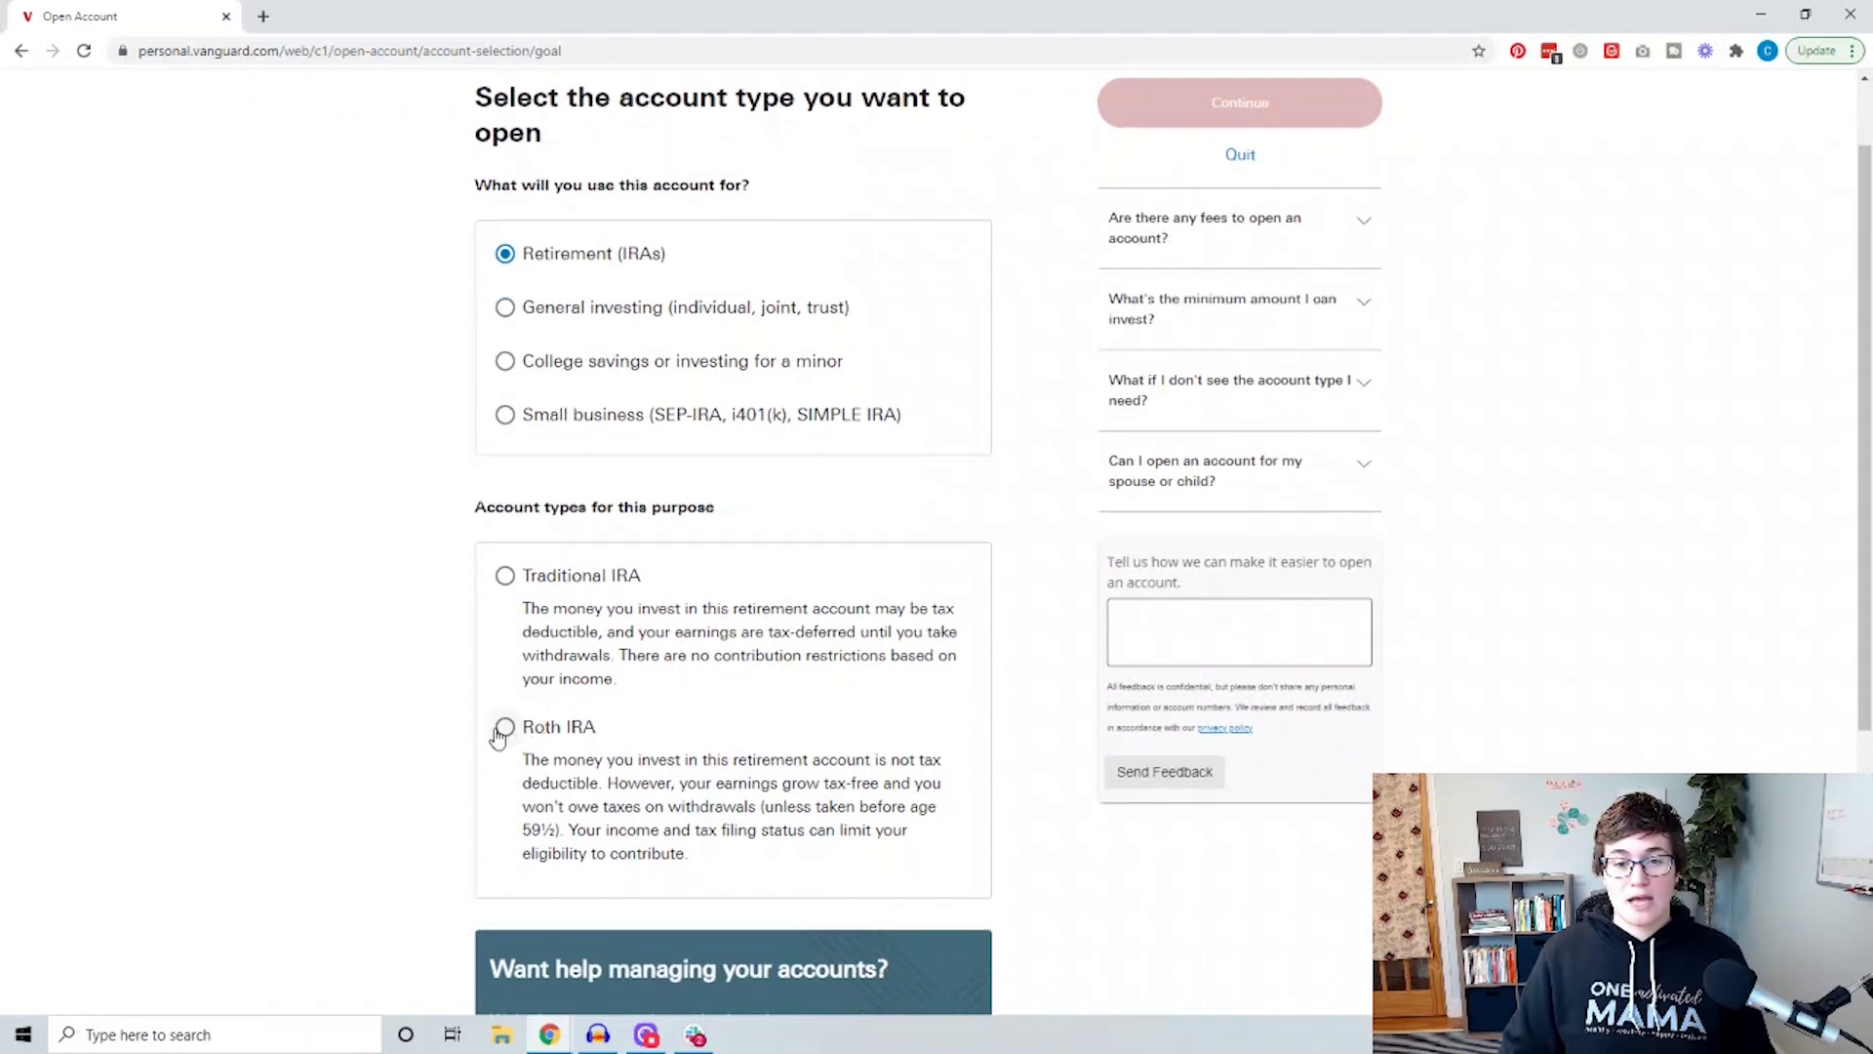
pyautogui.scroll(-1, 504, 712)
pyautogui.scroll(-2, 585, 468)
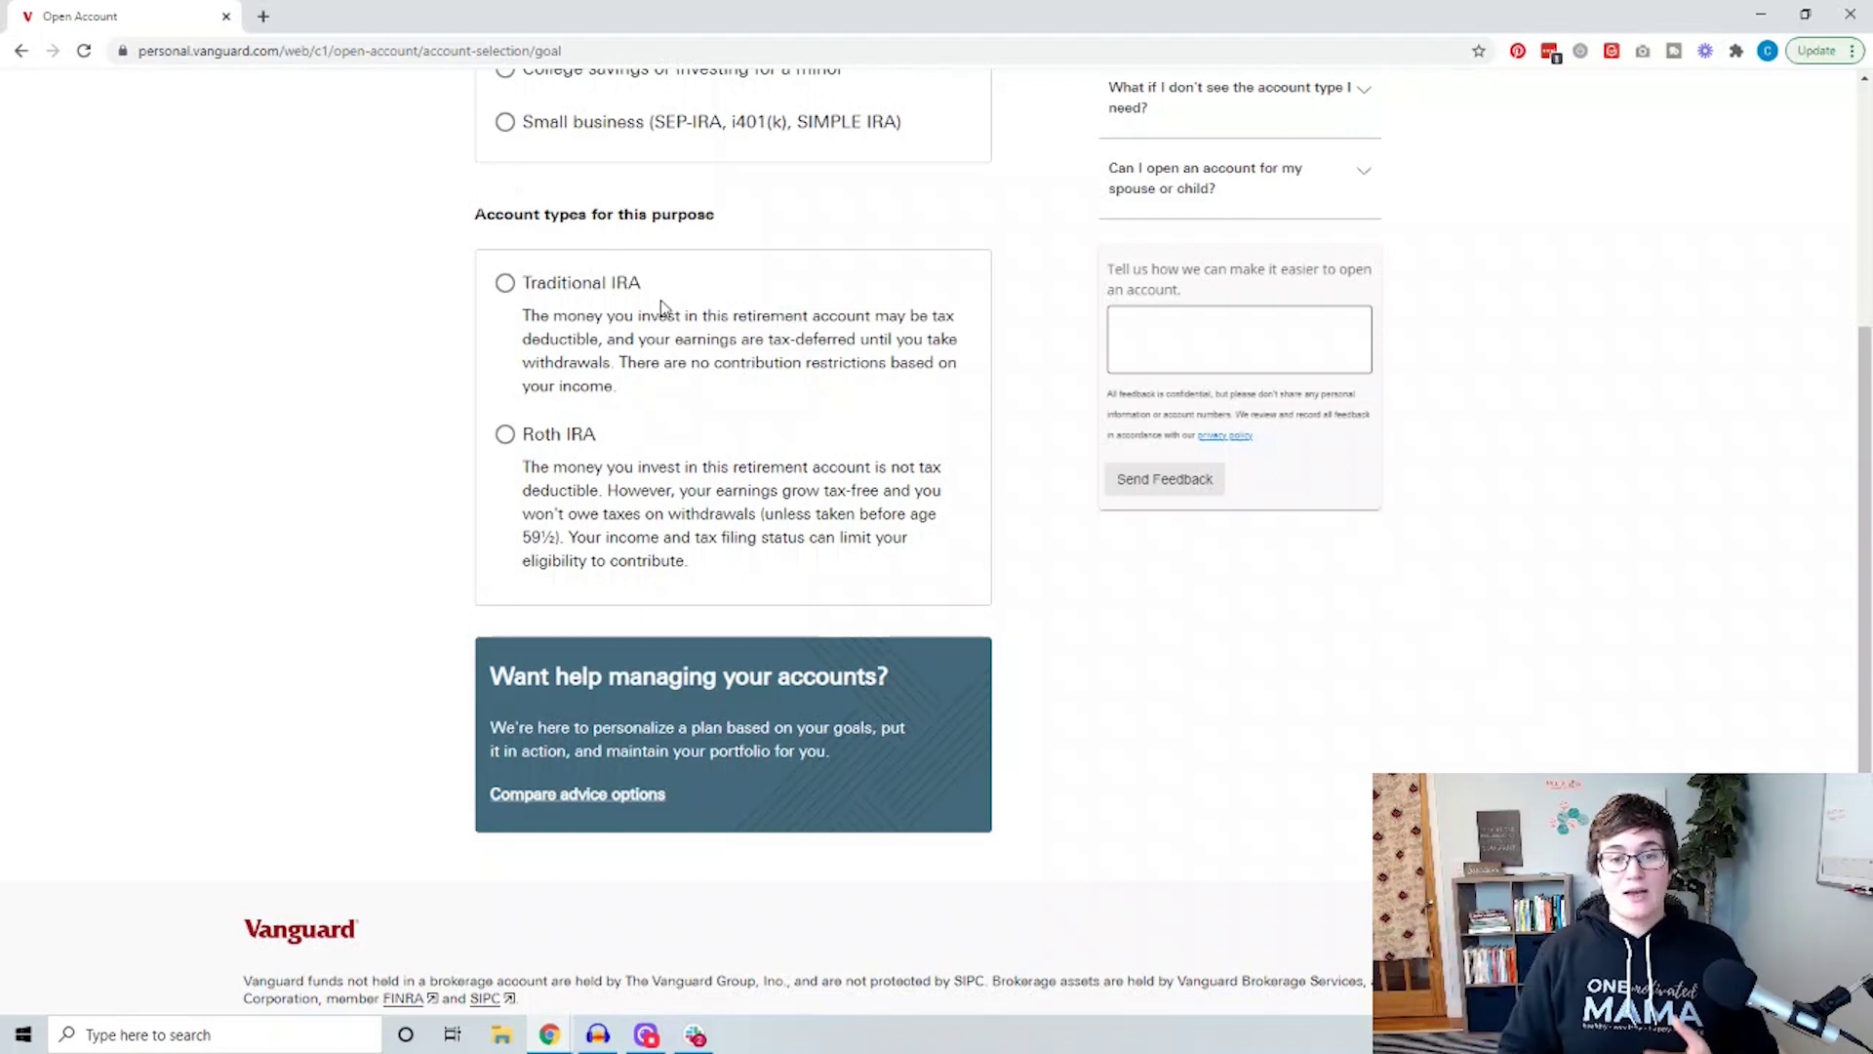
pyautogui.click(576, 435)
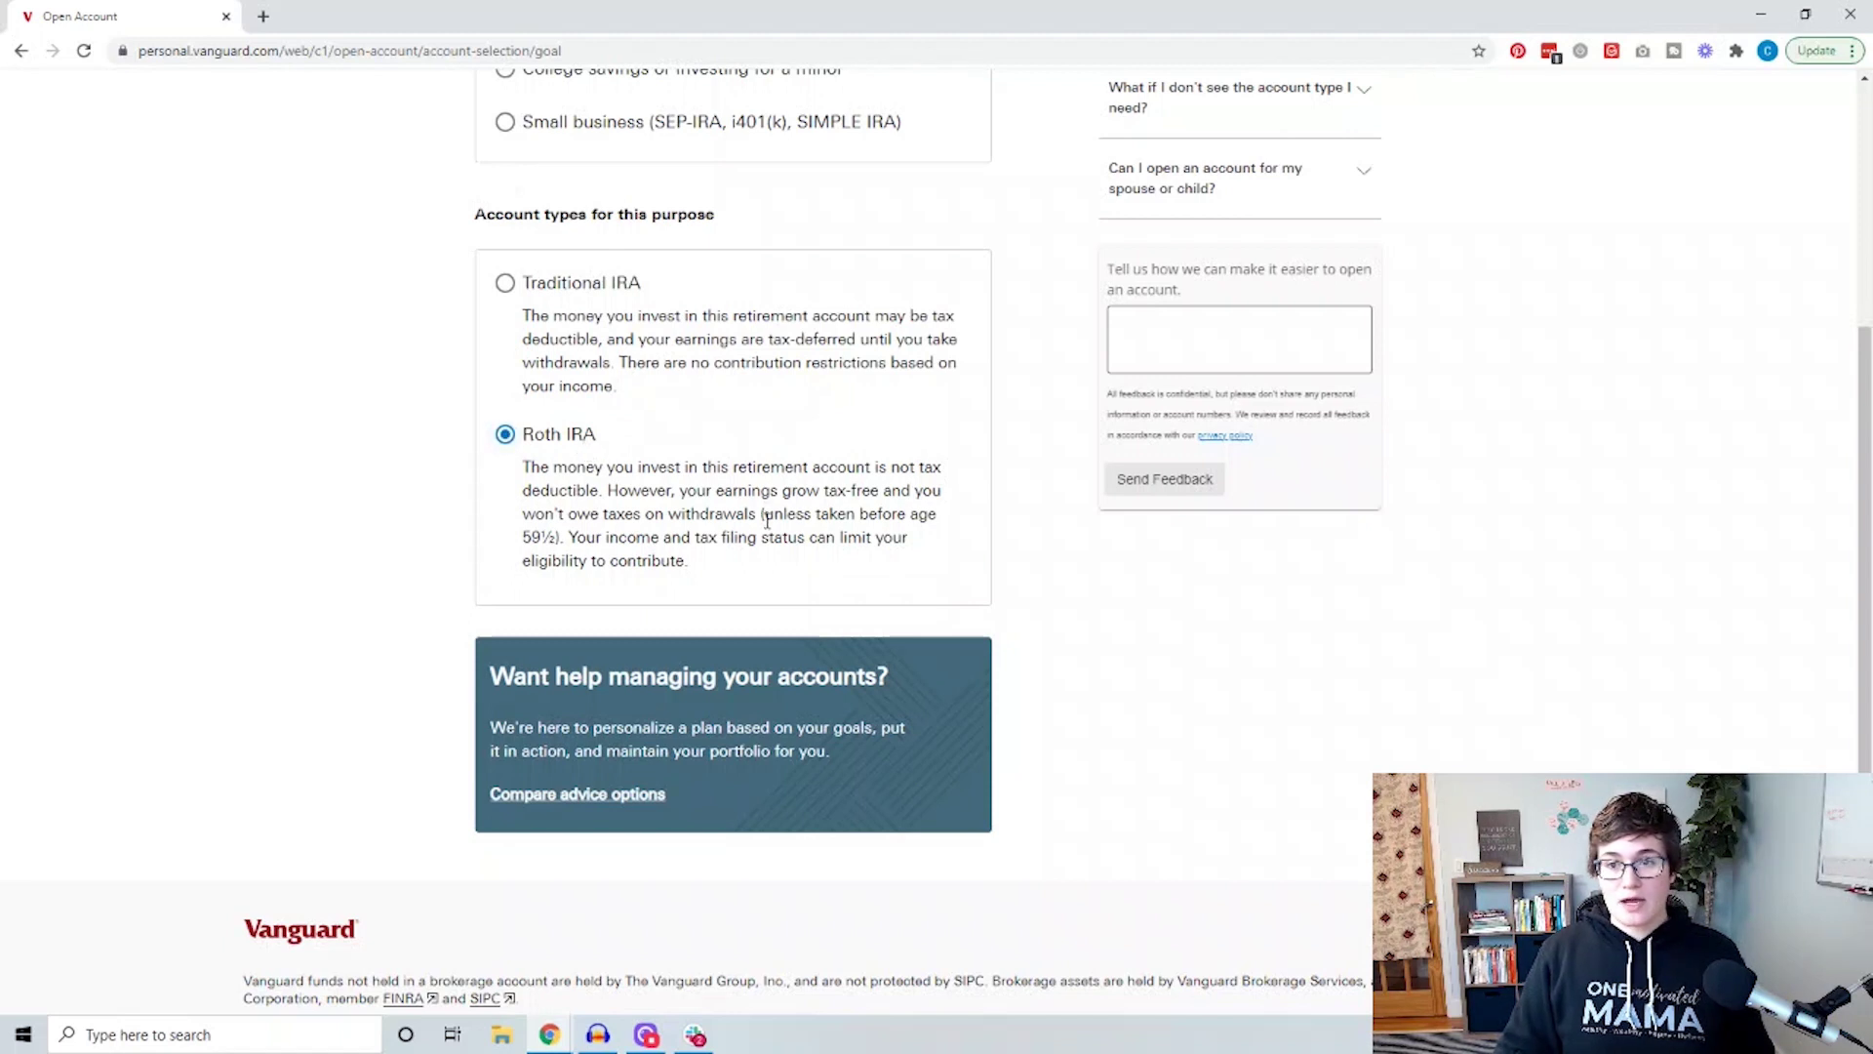
pyautogui.scroll(-2, 767, 521)
pyautogui.scroll(5, 766, 521)
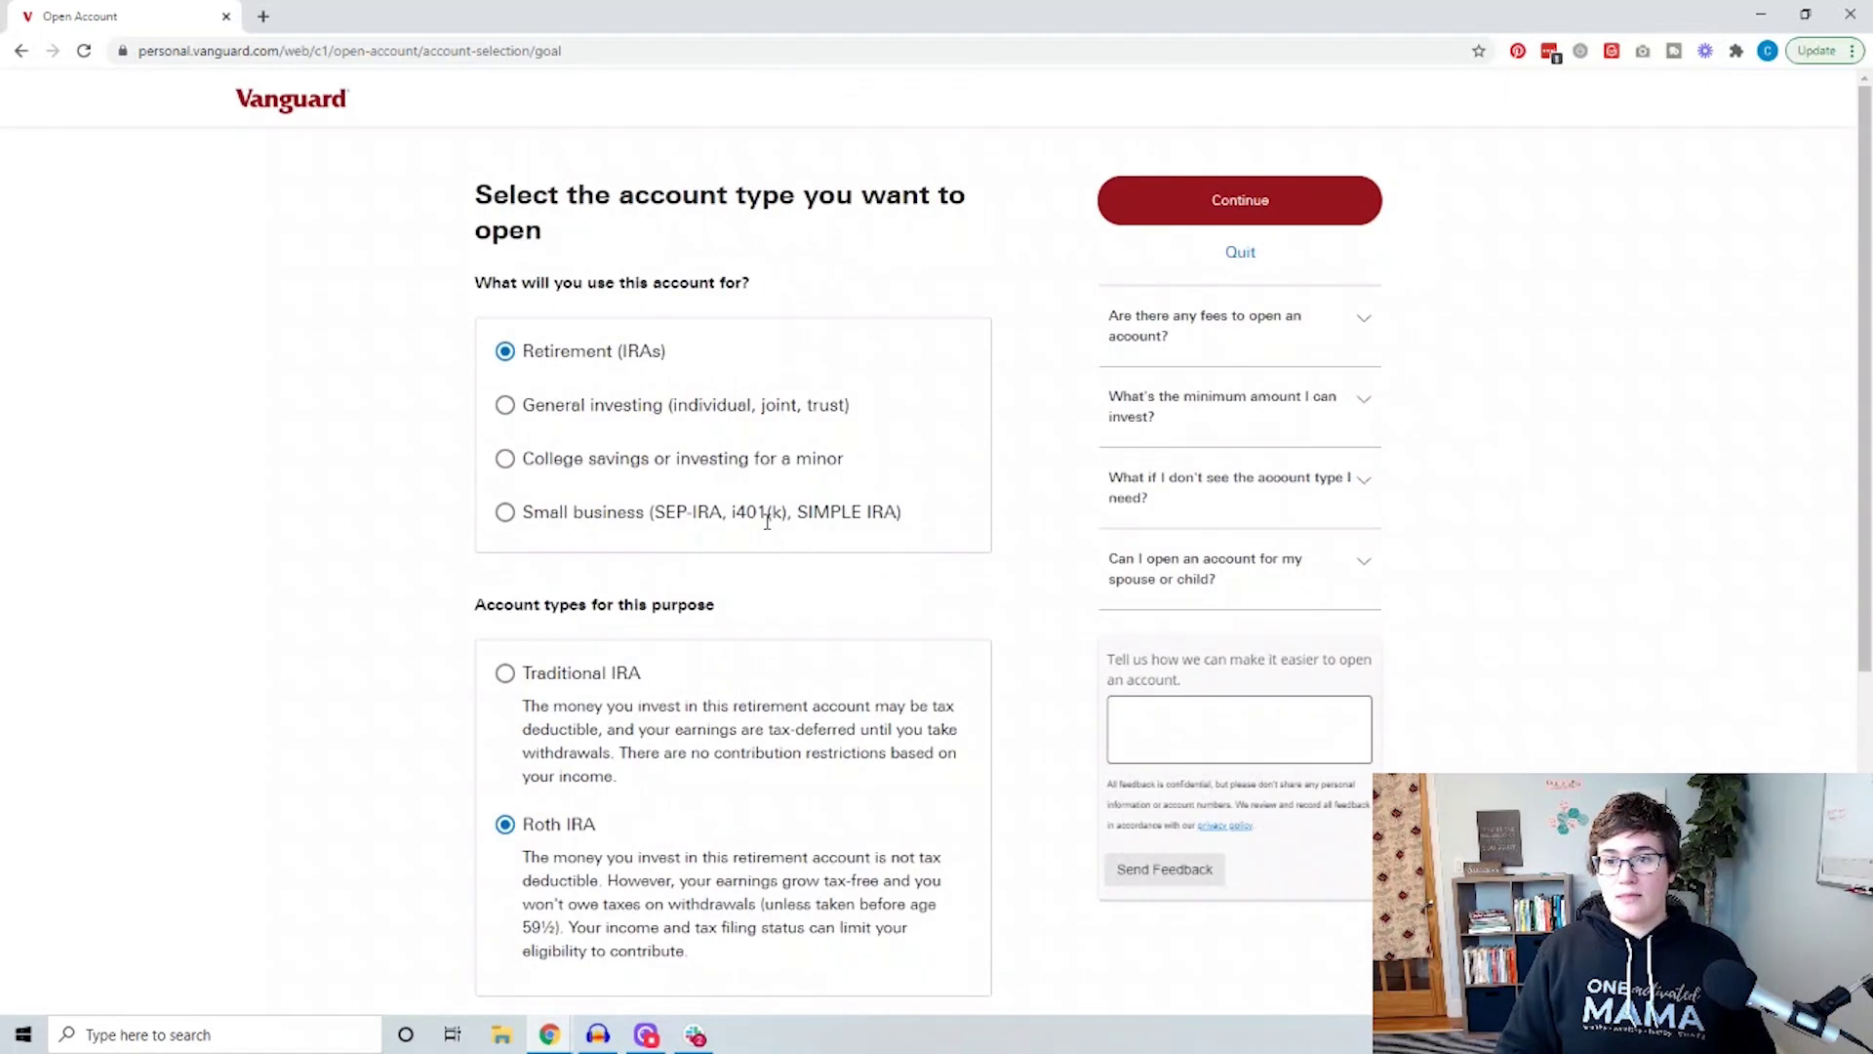
pyautogui.click(1209, 203)
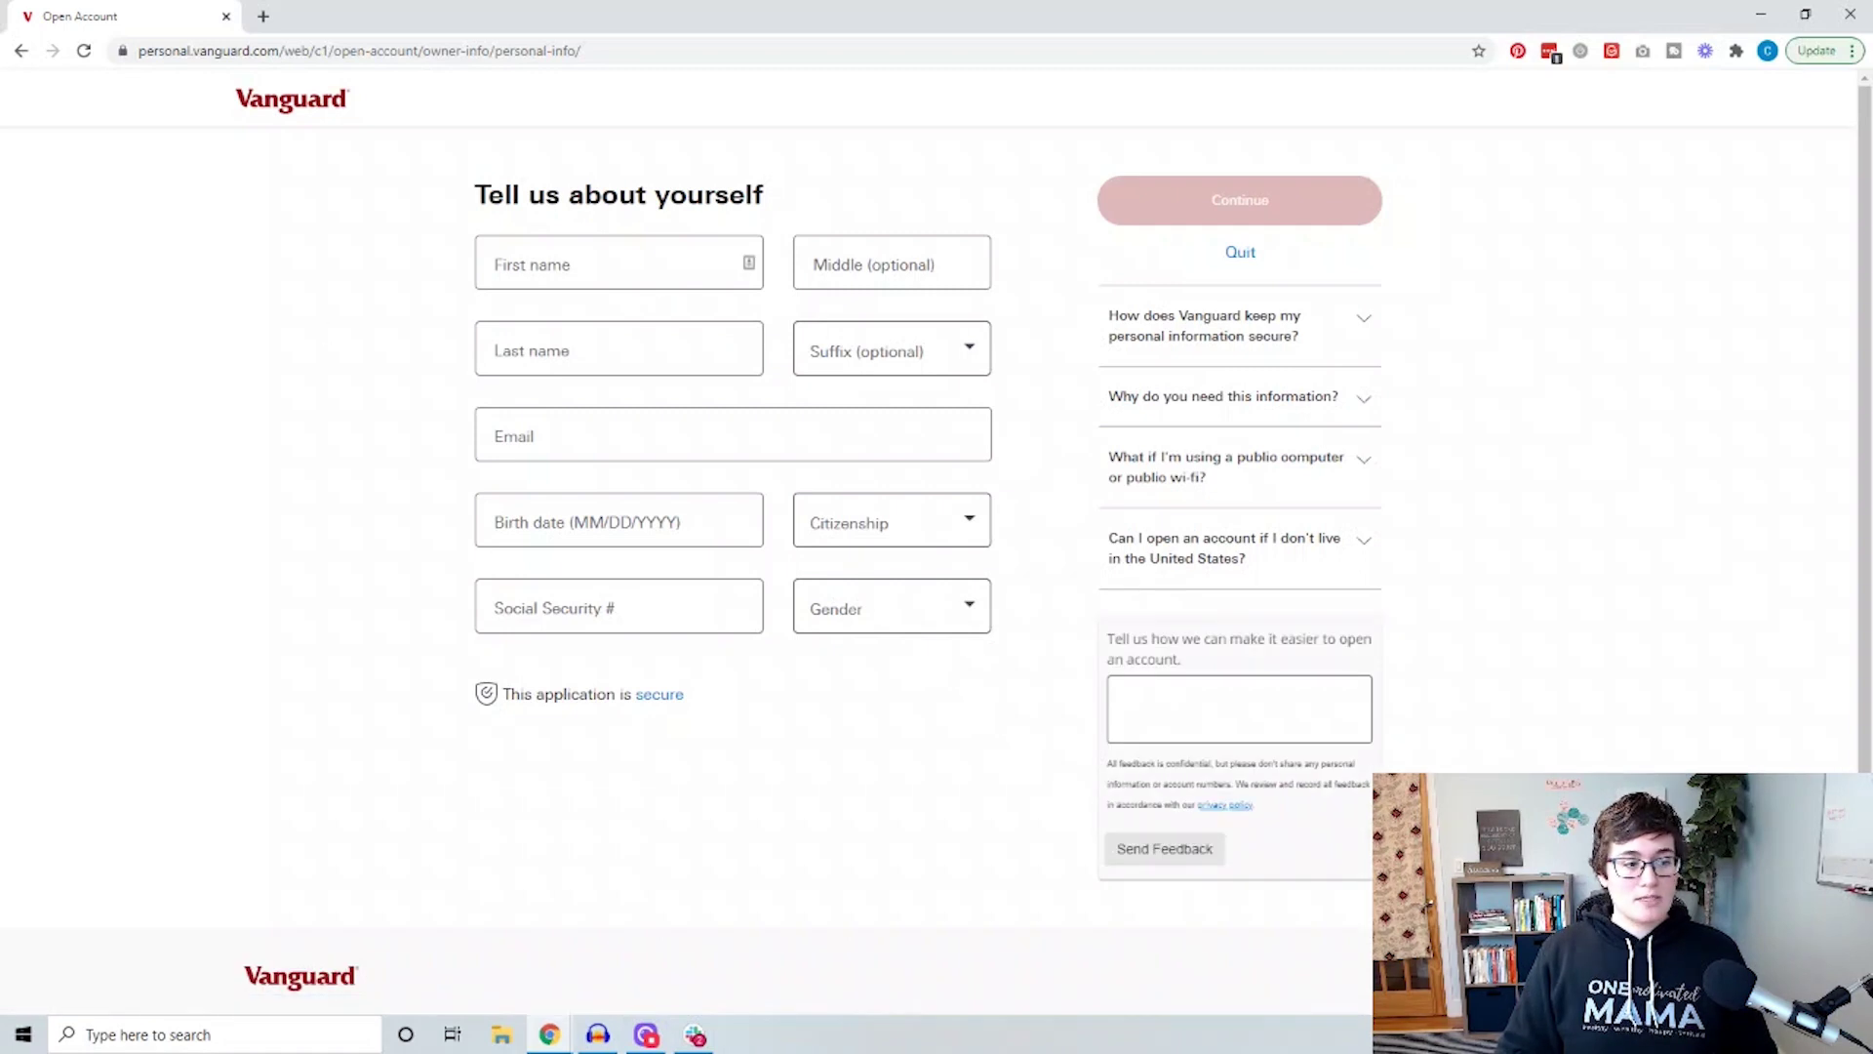
# Enter the applicant's first, middle and last names and e-mail address, leaving the suffix blank
pyautogui.click(544, 265)
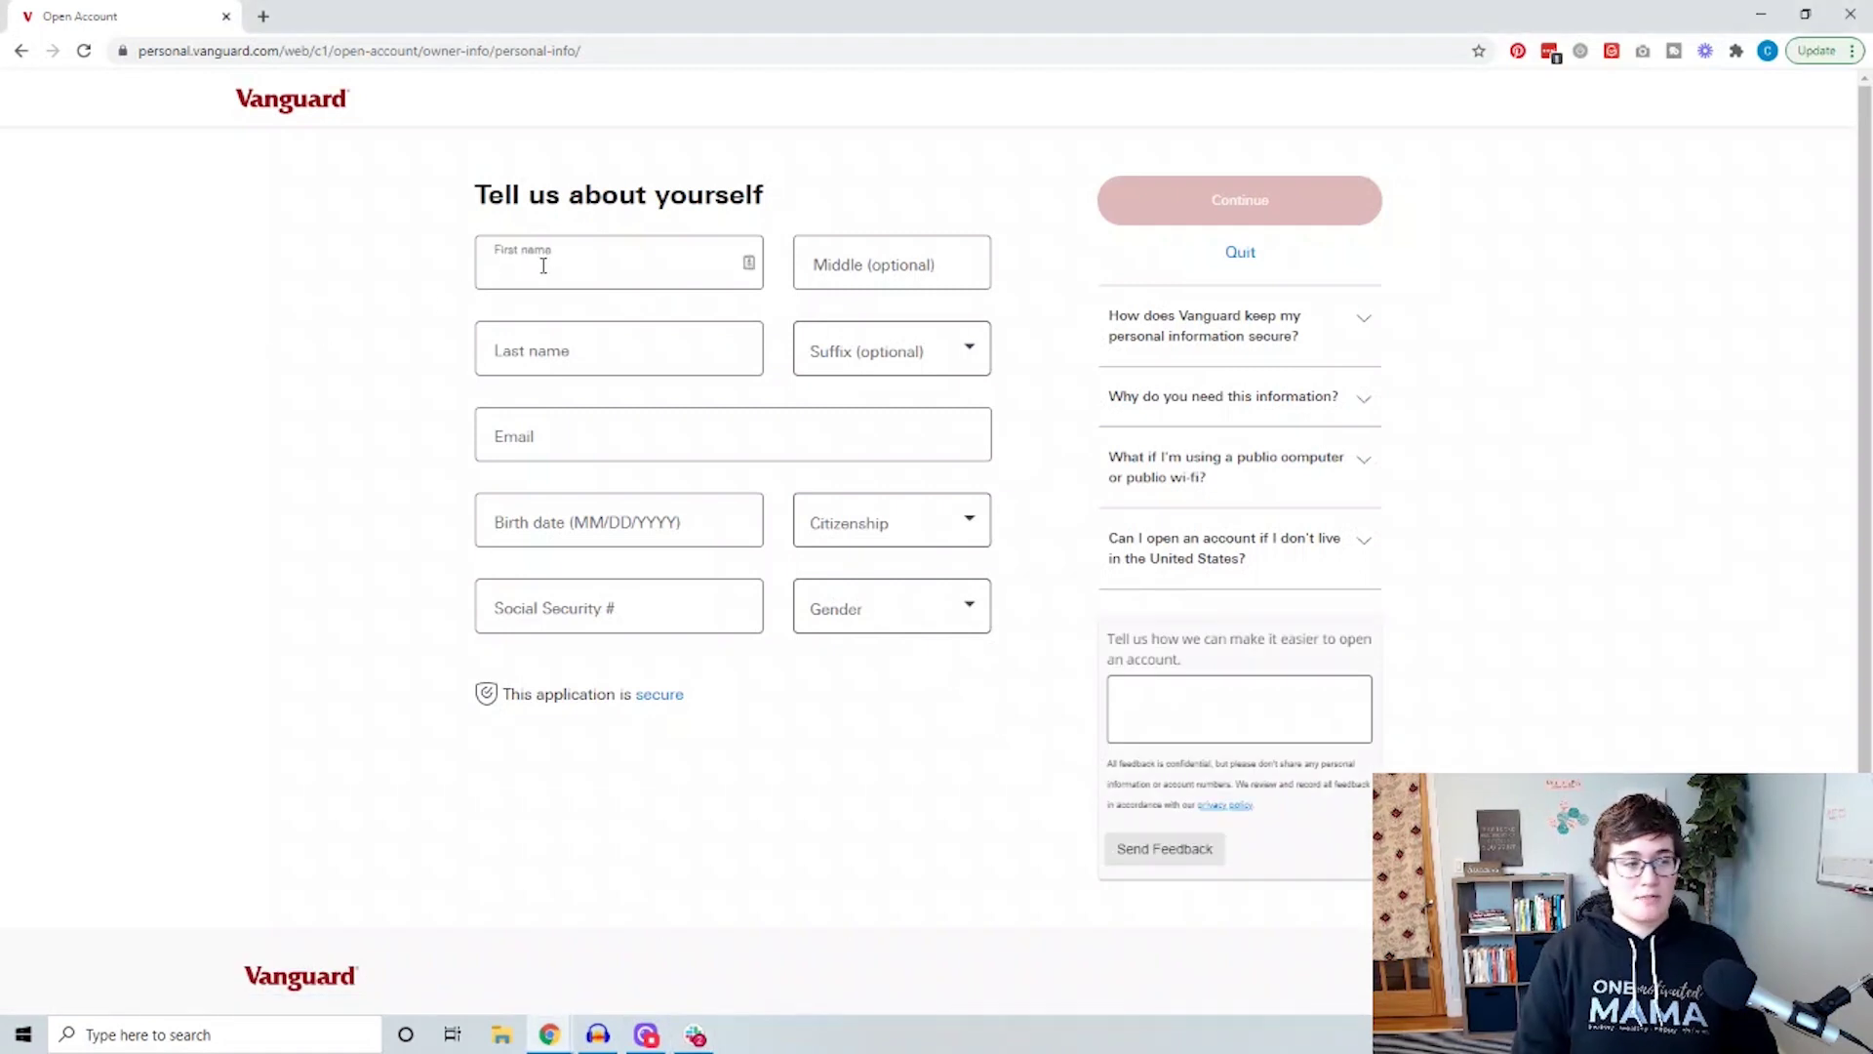
pyautogui.write('Kathryn')
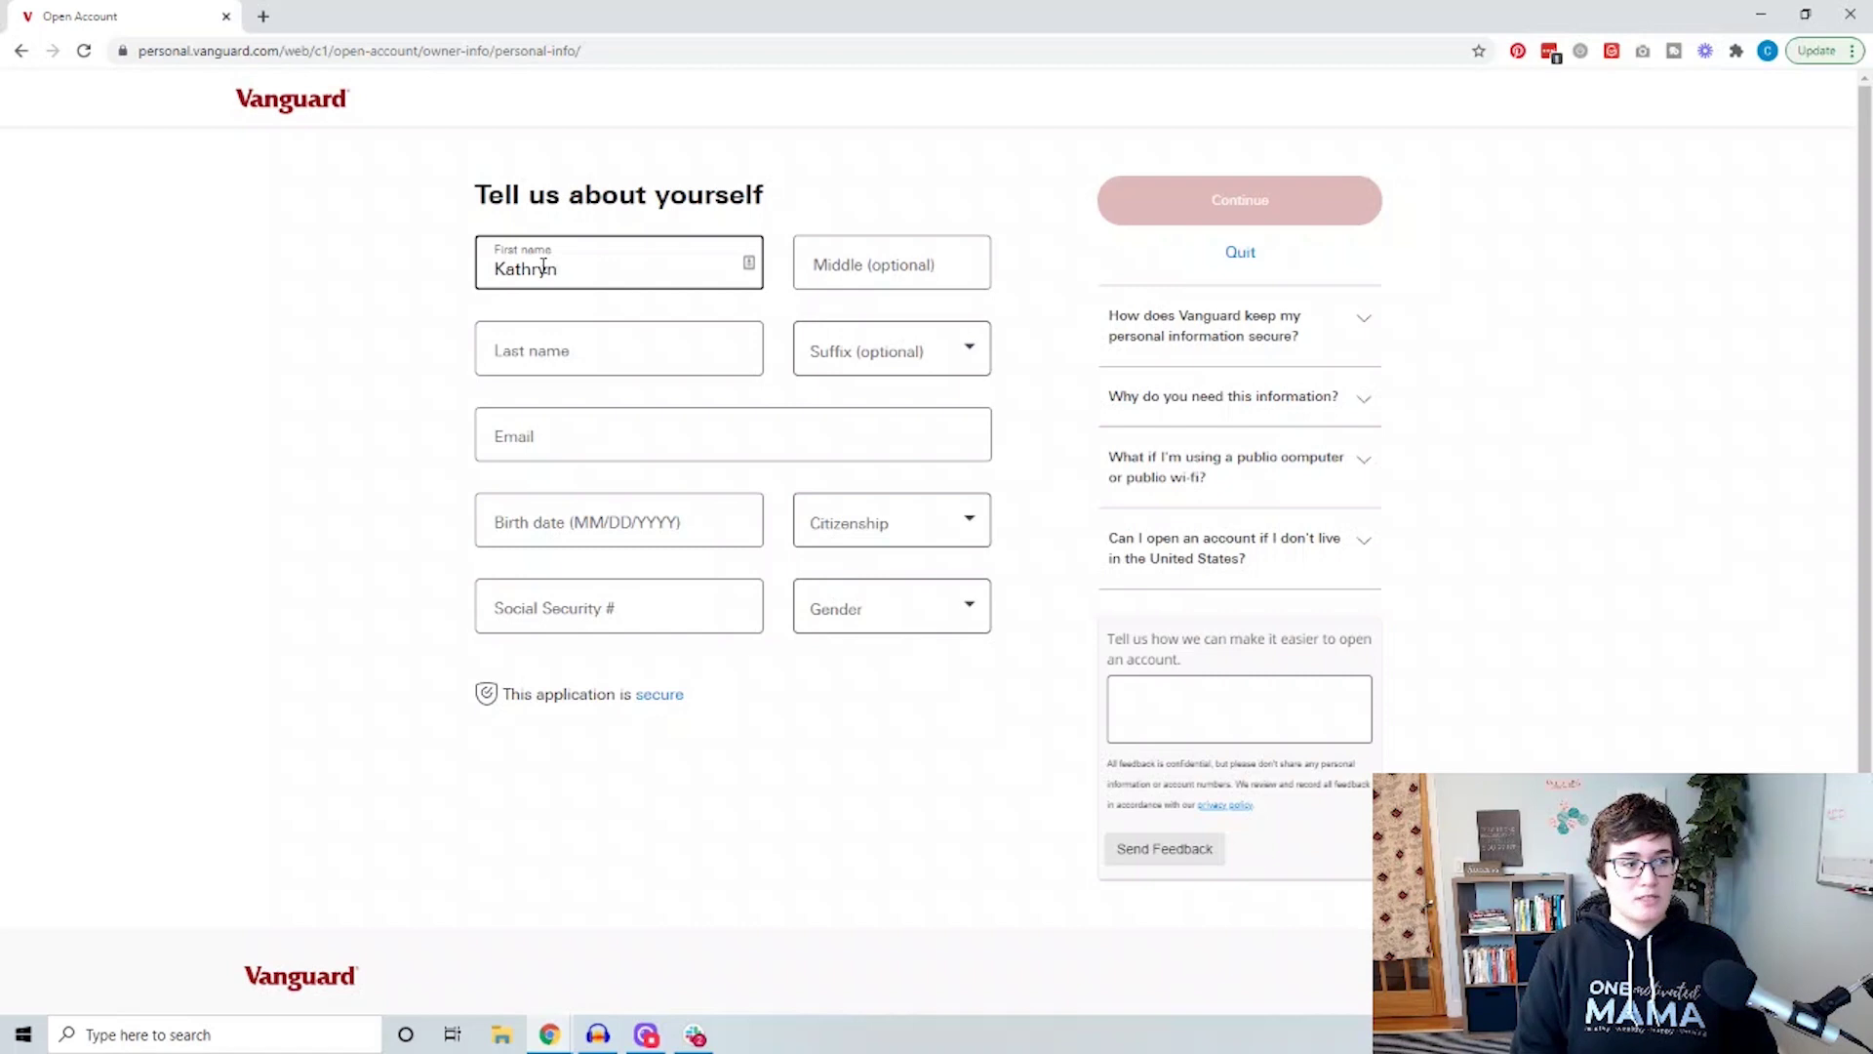
pyautogui.press('Tab')
pyautogui.press('Tab')
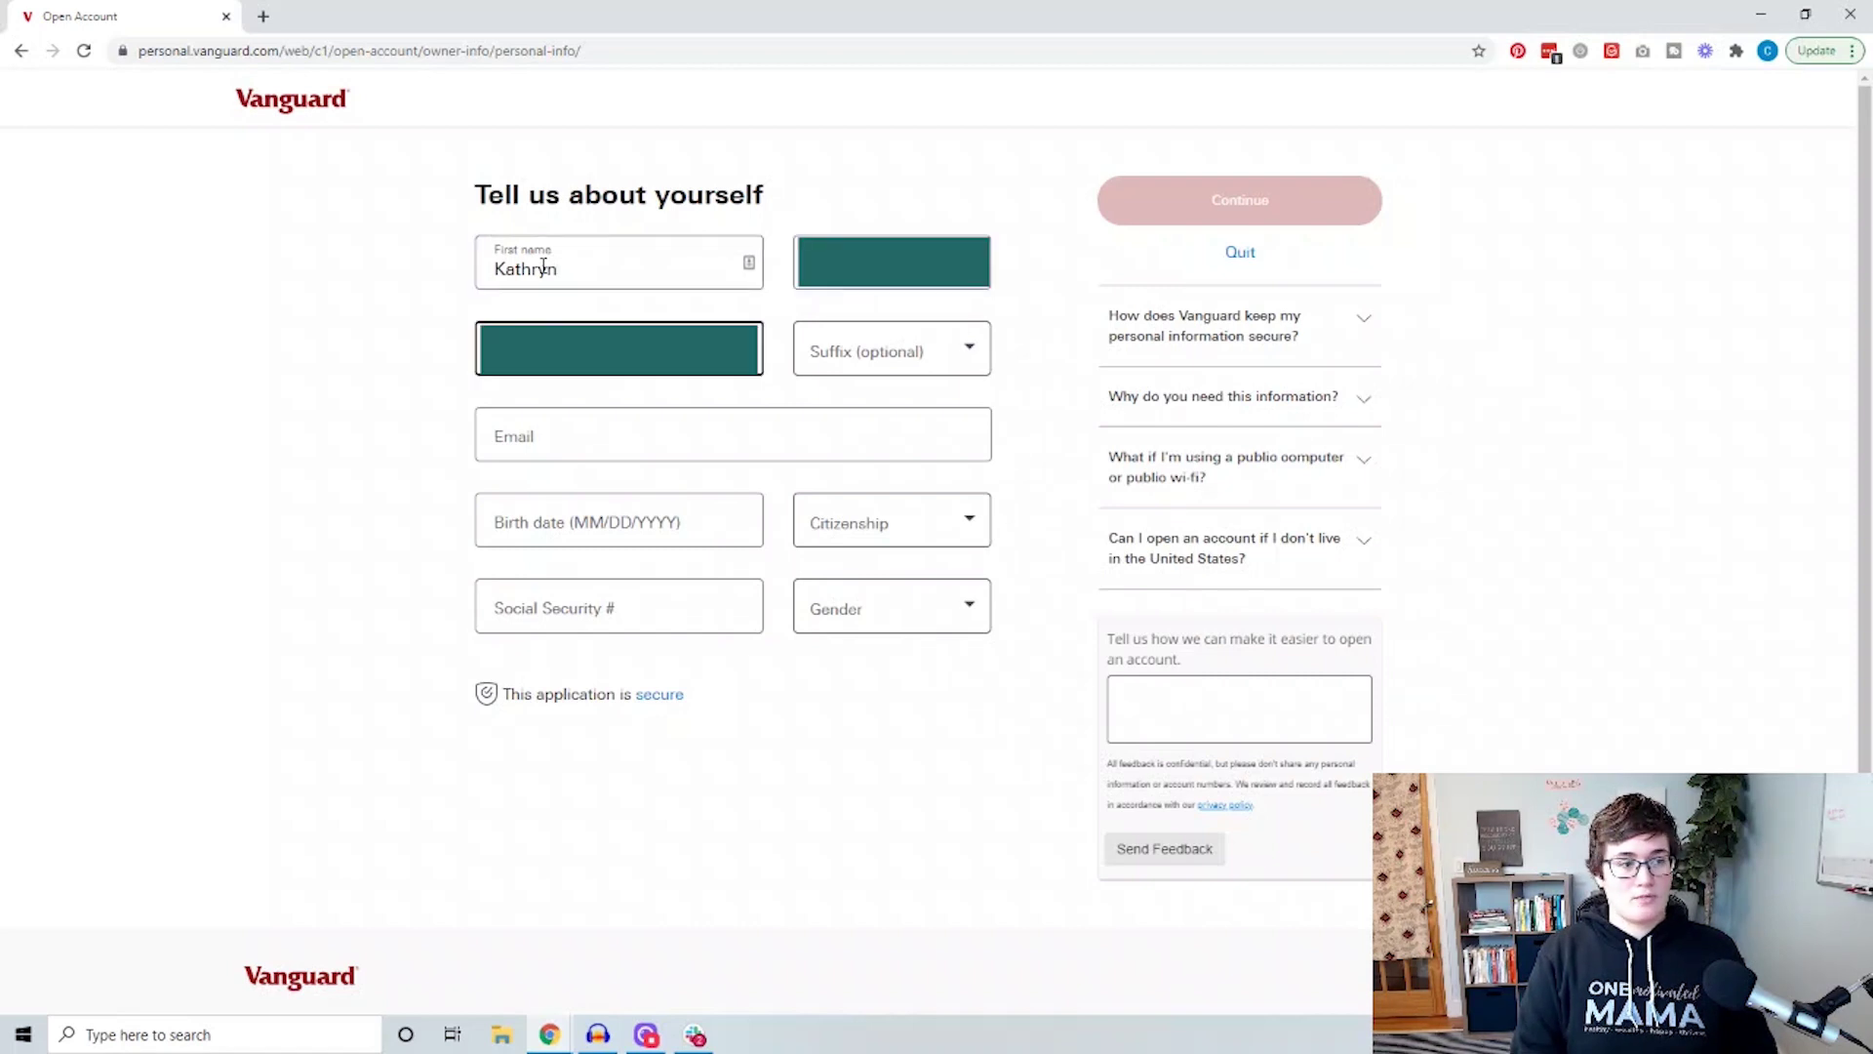
pyautogui.press('Tab')
pyautogui.press('Tab')
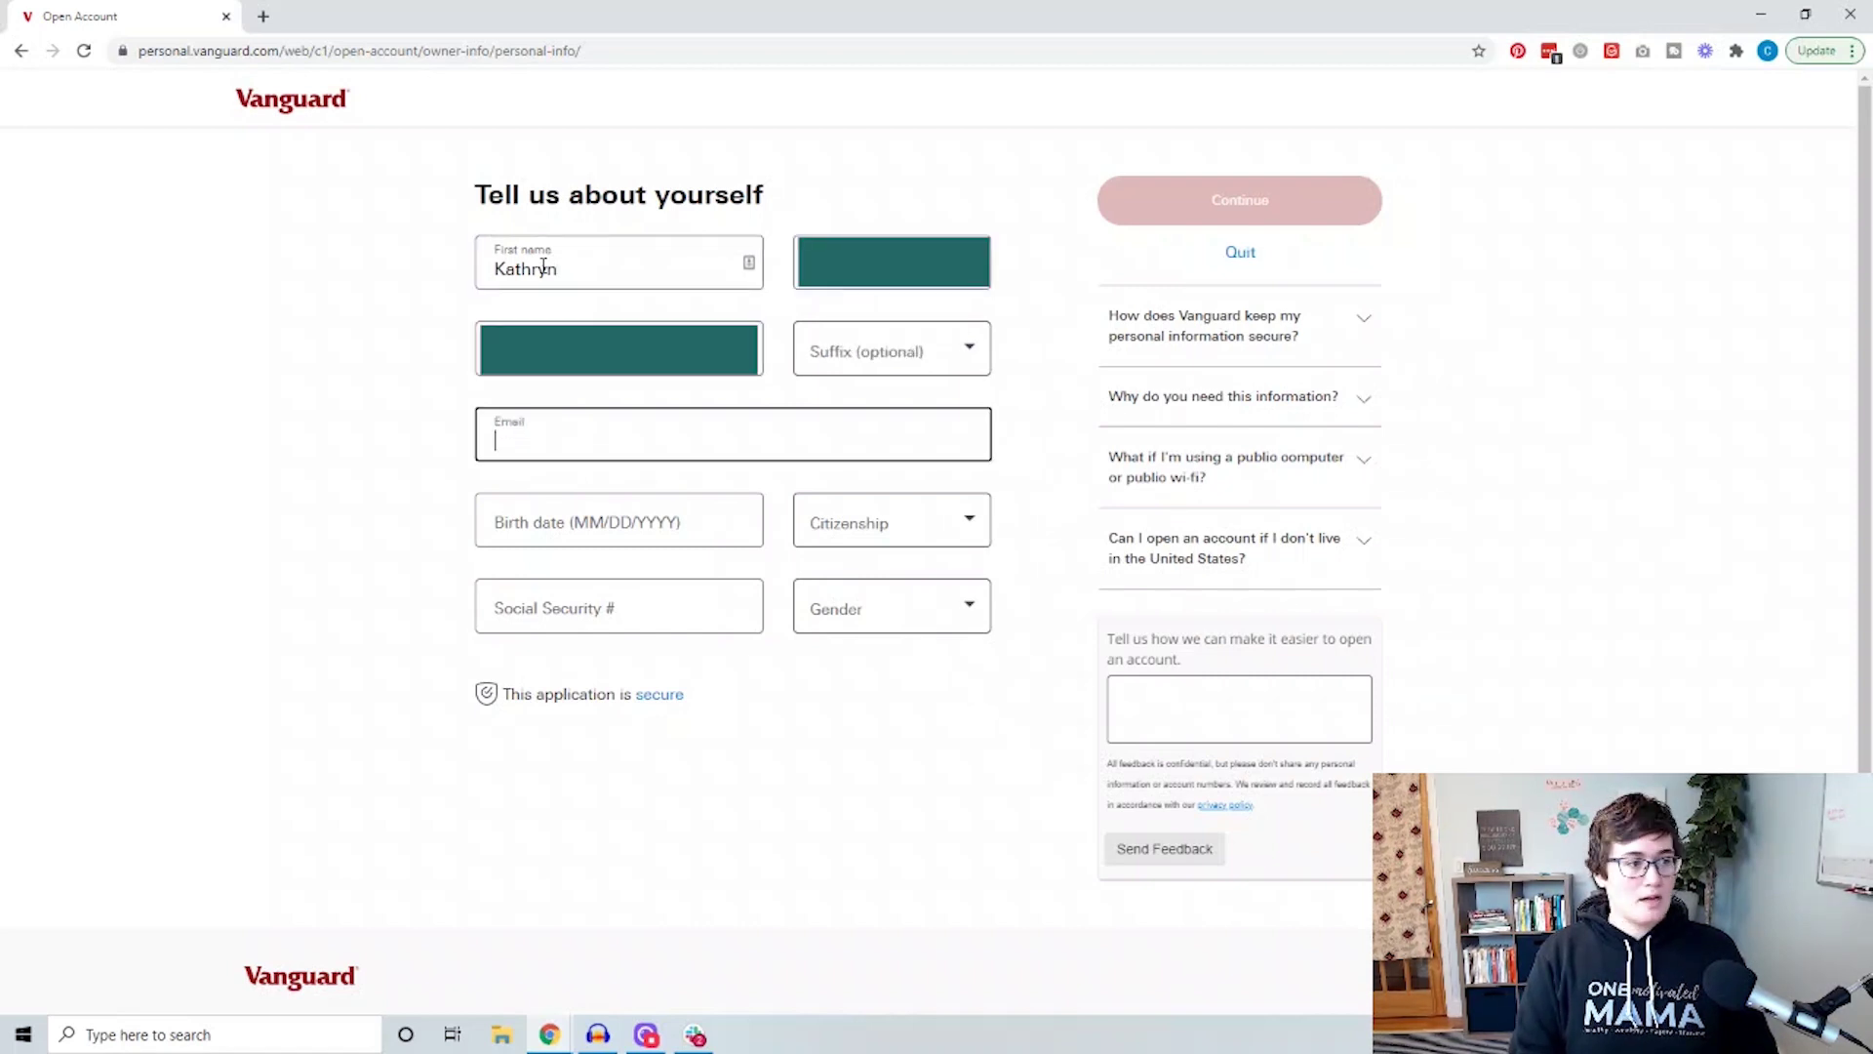
pyautogui.press('Tab')
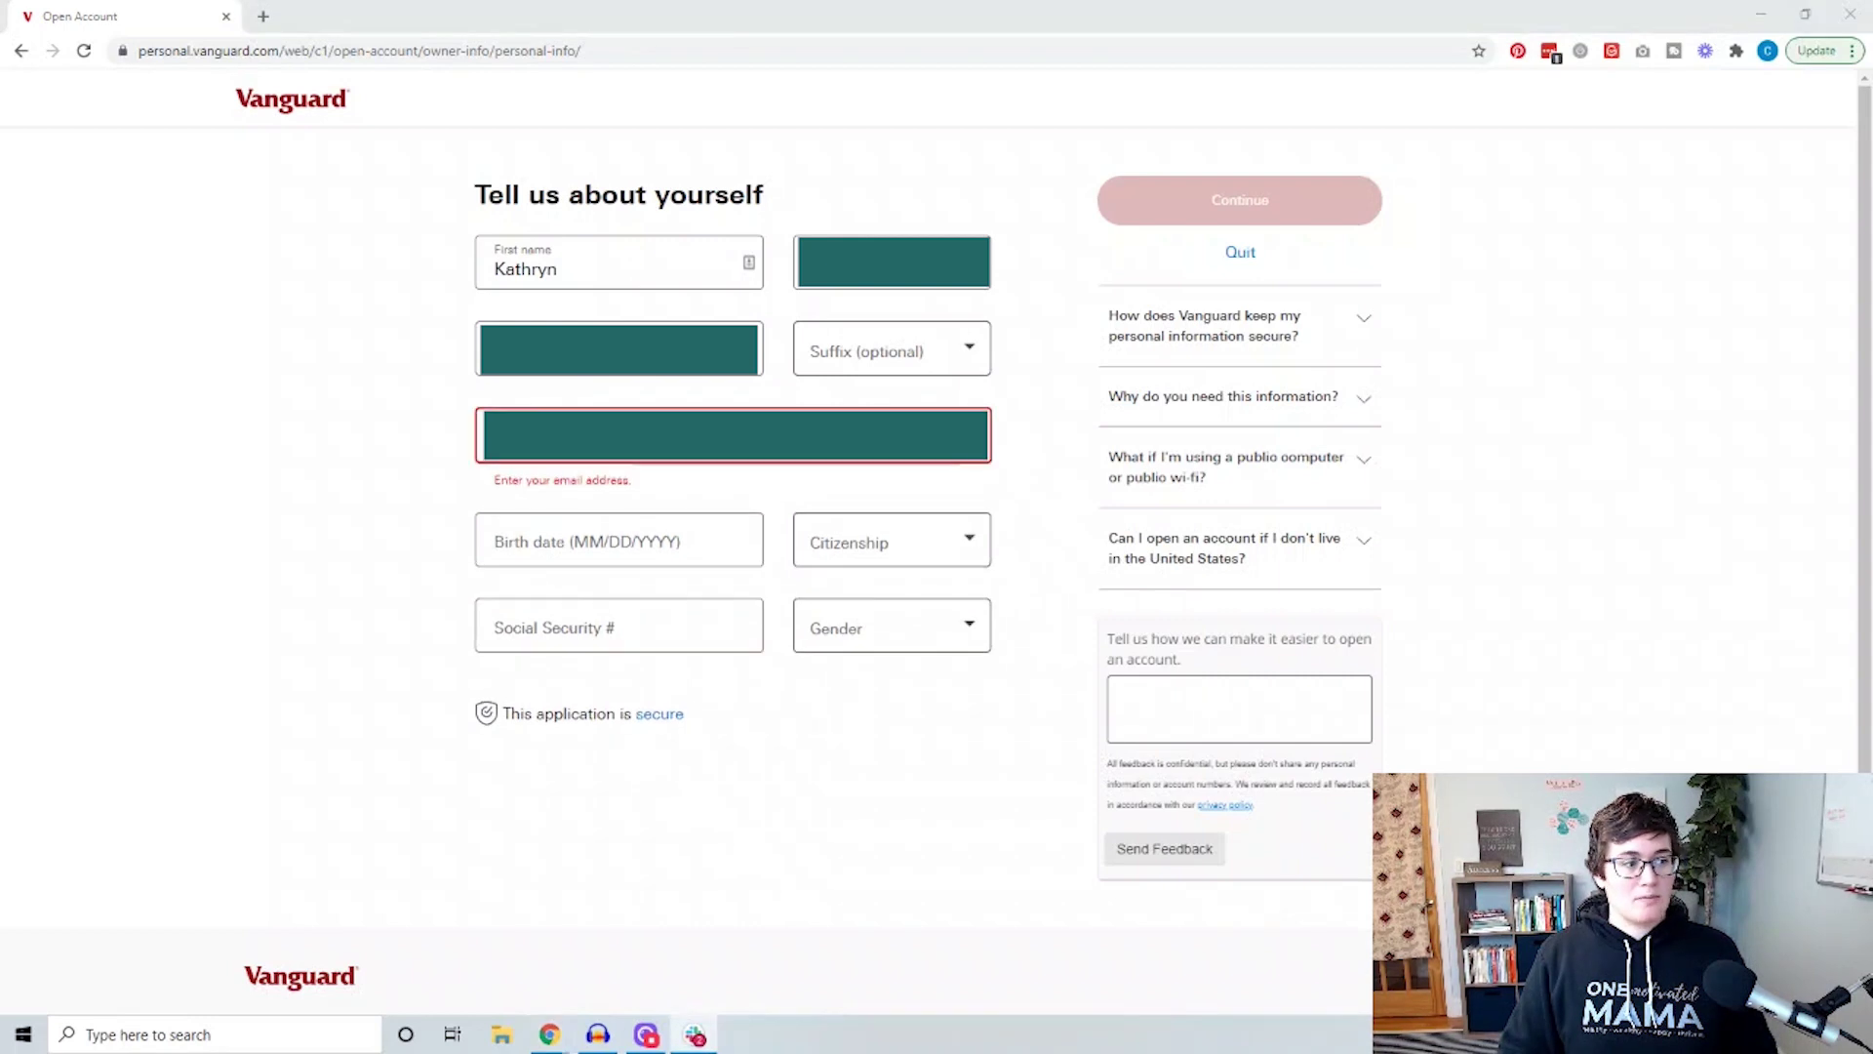
# Enter the birth date and Social Security number, set citizenship to U.S. citizen and gender to Female, and submit the personal details
pyautogui.click(490, 498)
pyautogui.click(581, 551)
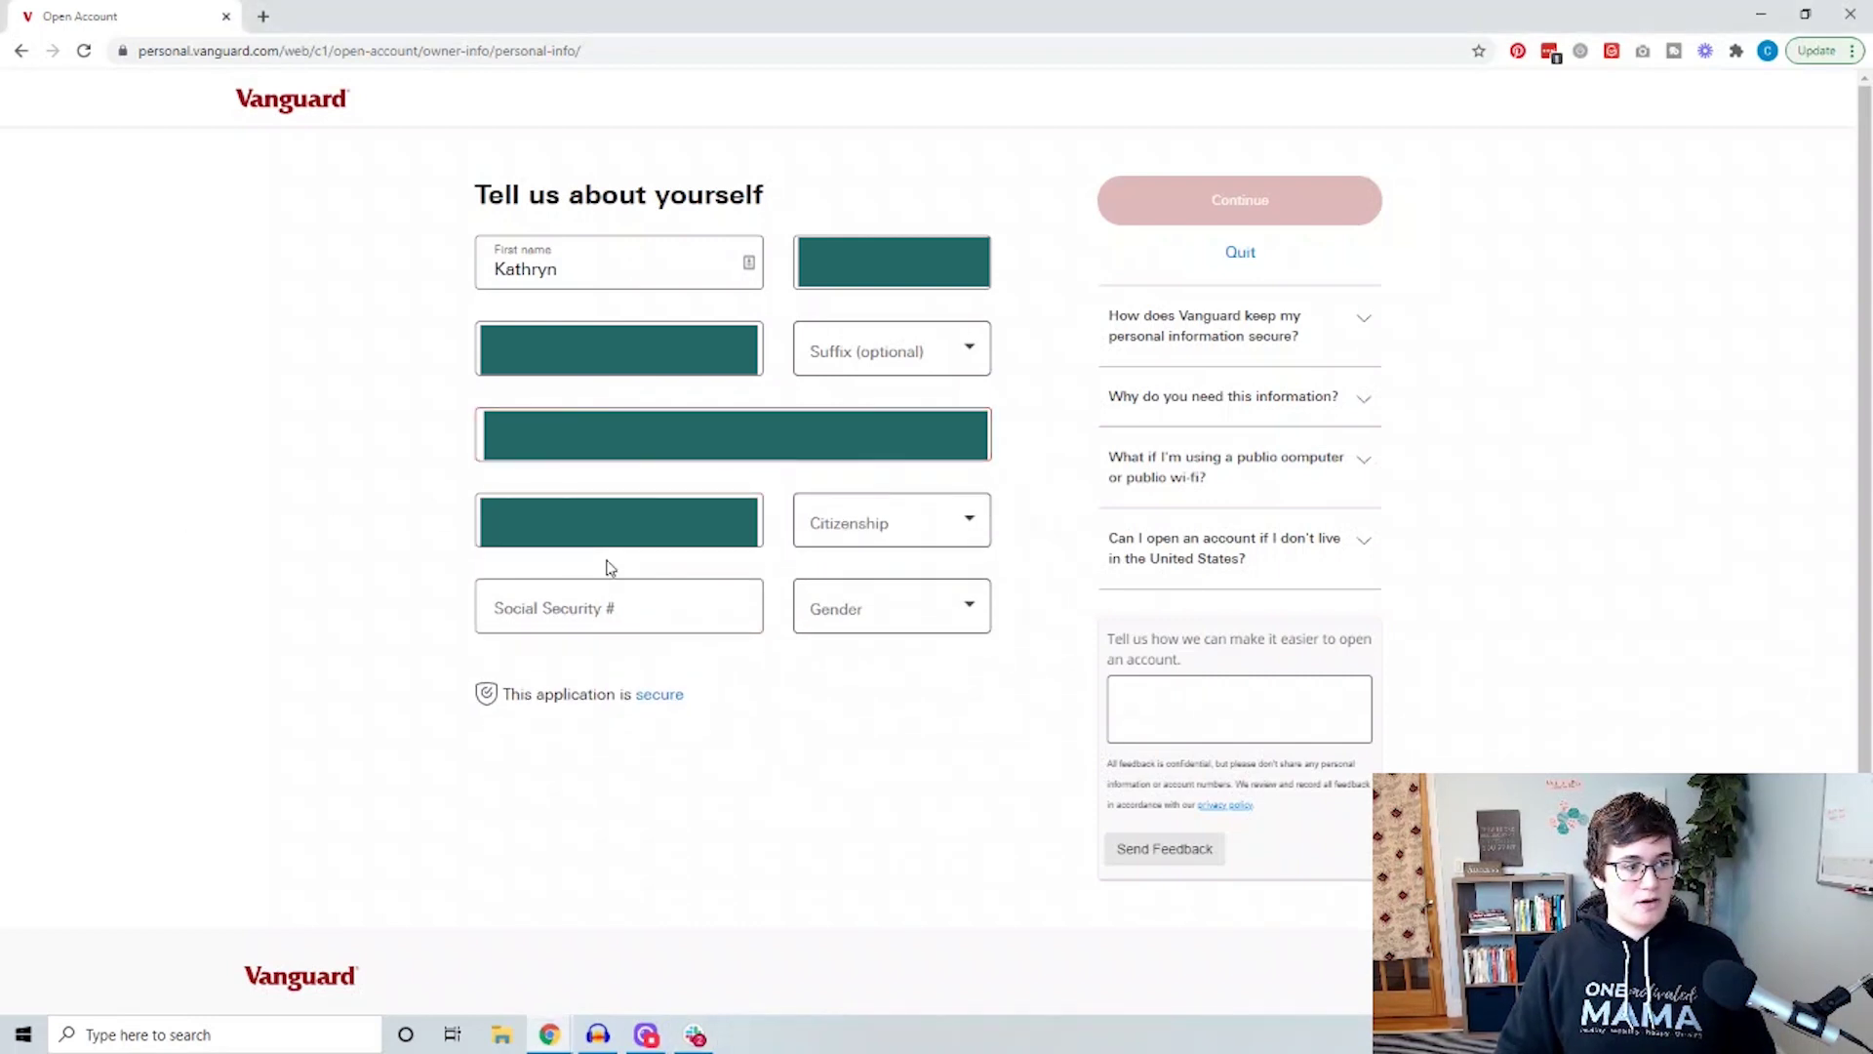
pyautogui.press('Tab')
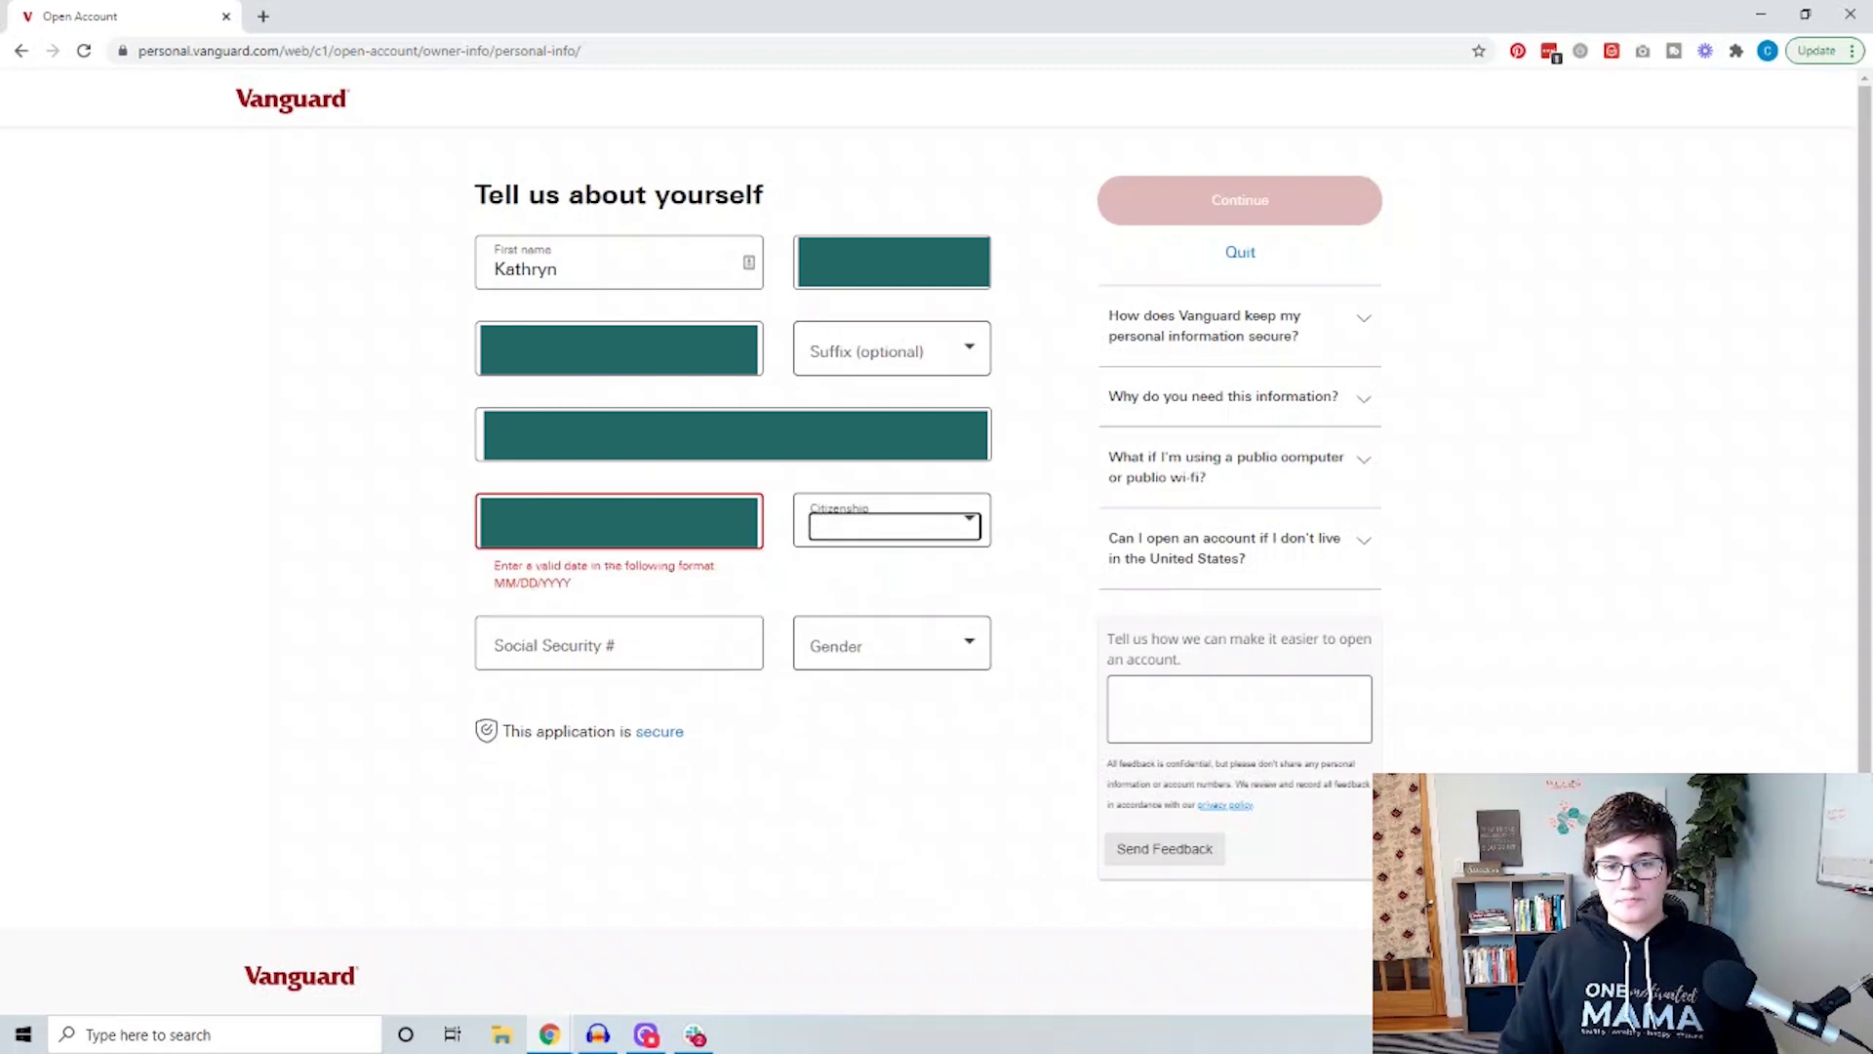
pyautogui.click(949, 529)
pyautogui.click(858, 573)
pyautogui.click(708, 632)
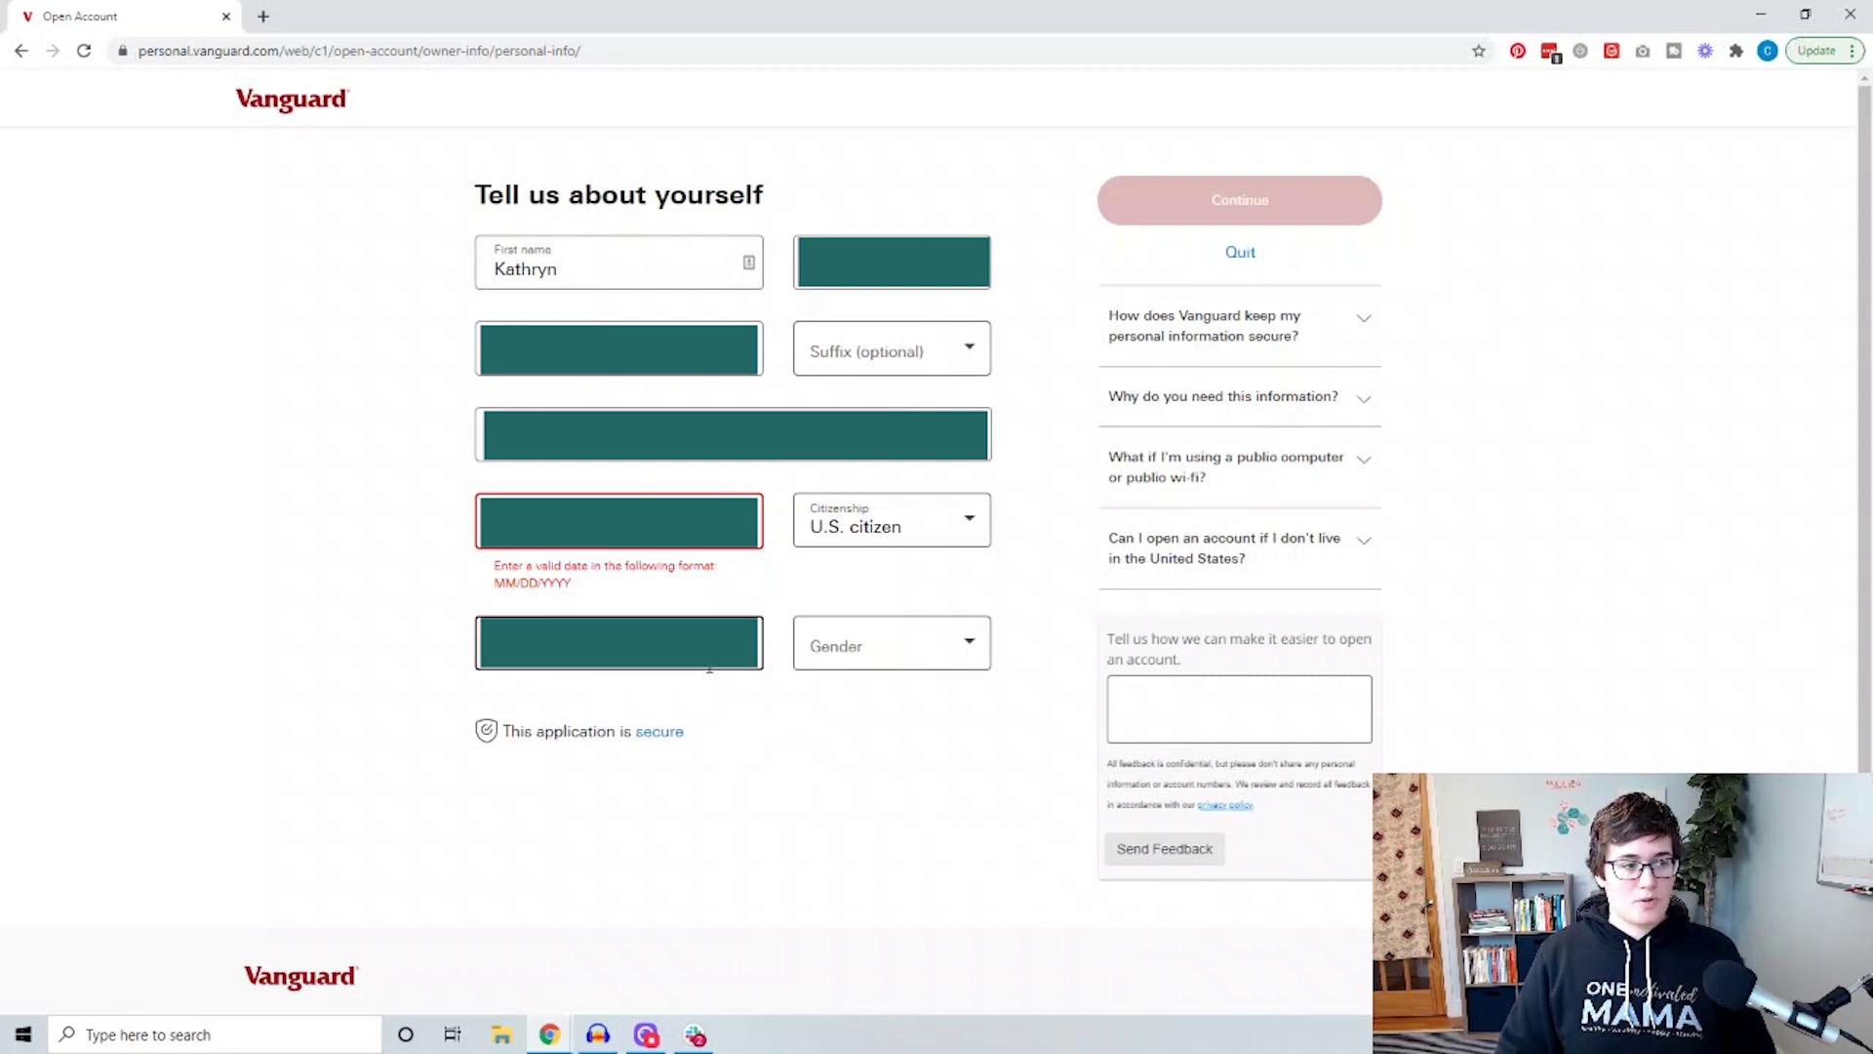
pyautogui.click(857, 654)
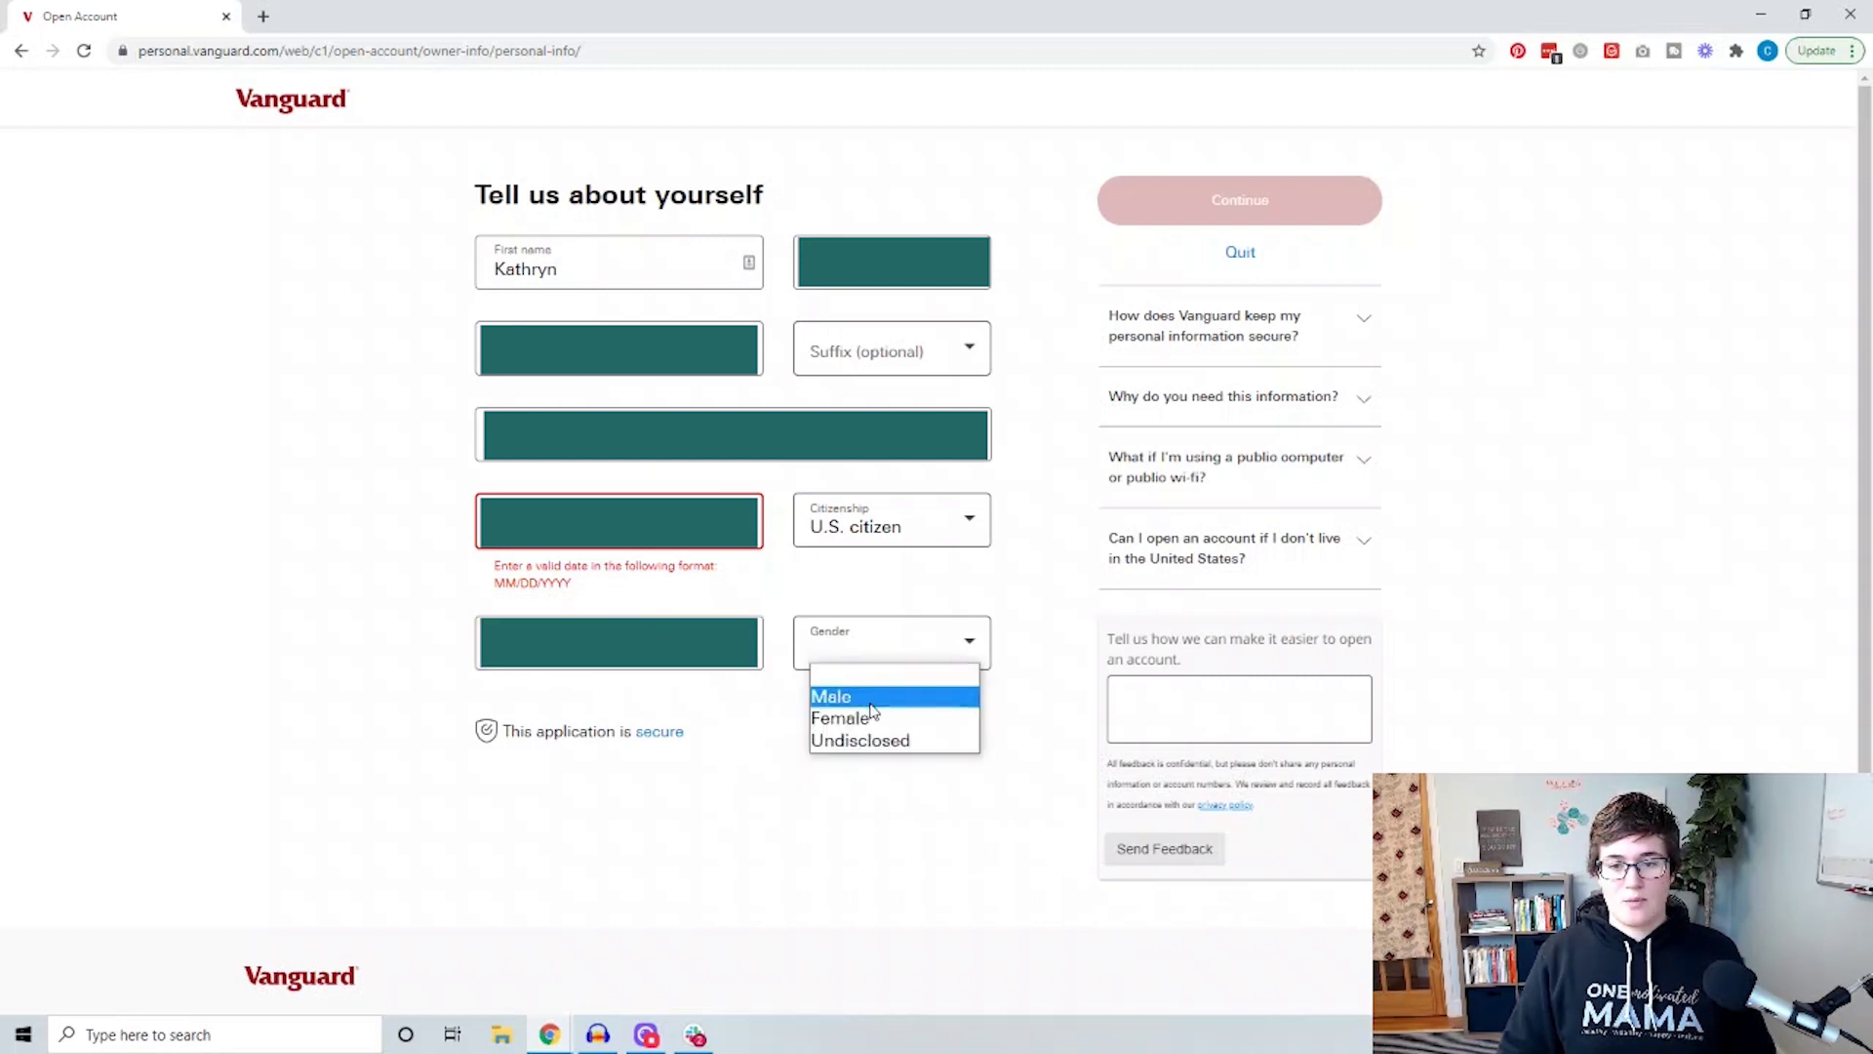
pyautogui.click(873, 720)
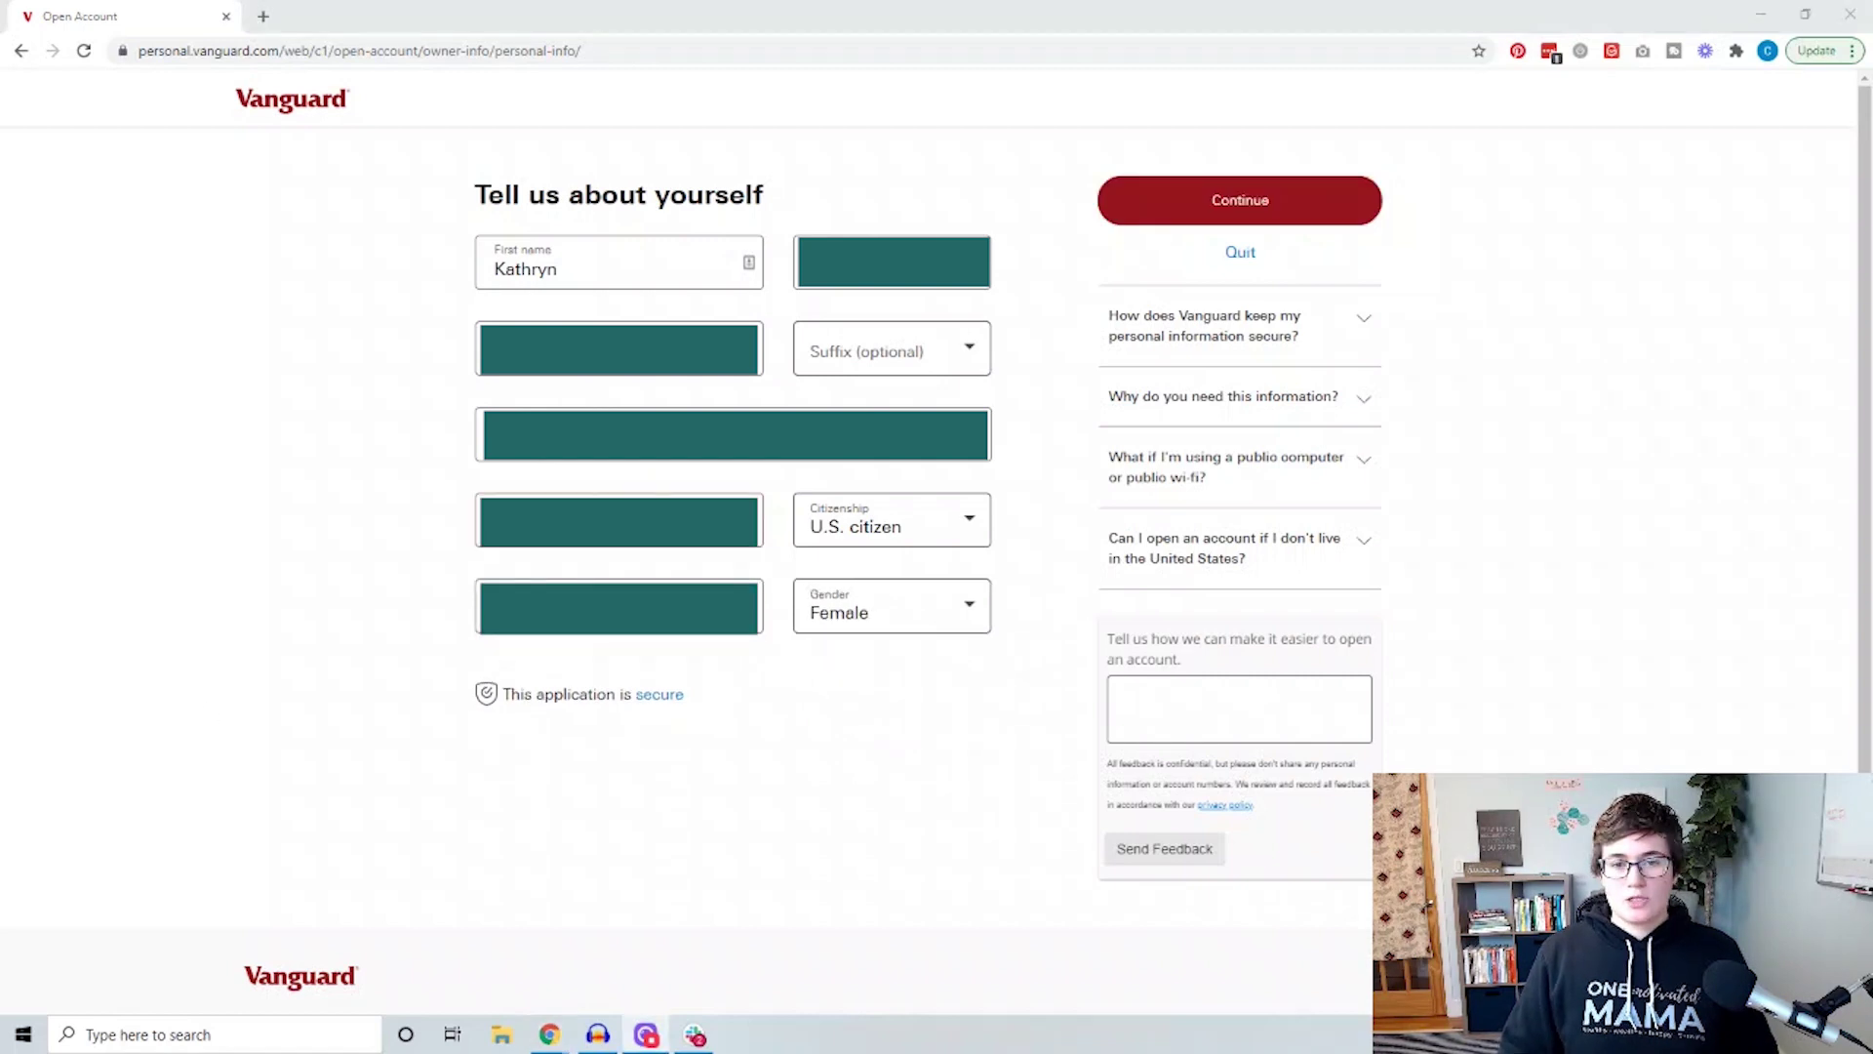
pyautogui.click(1351, 203)
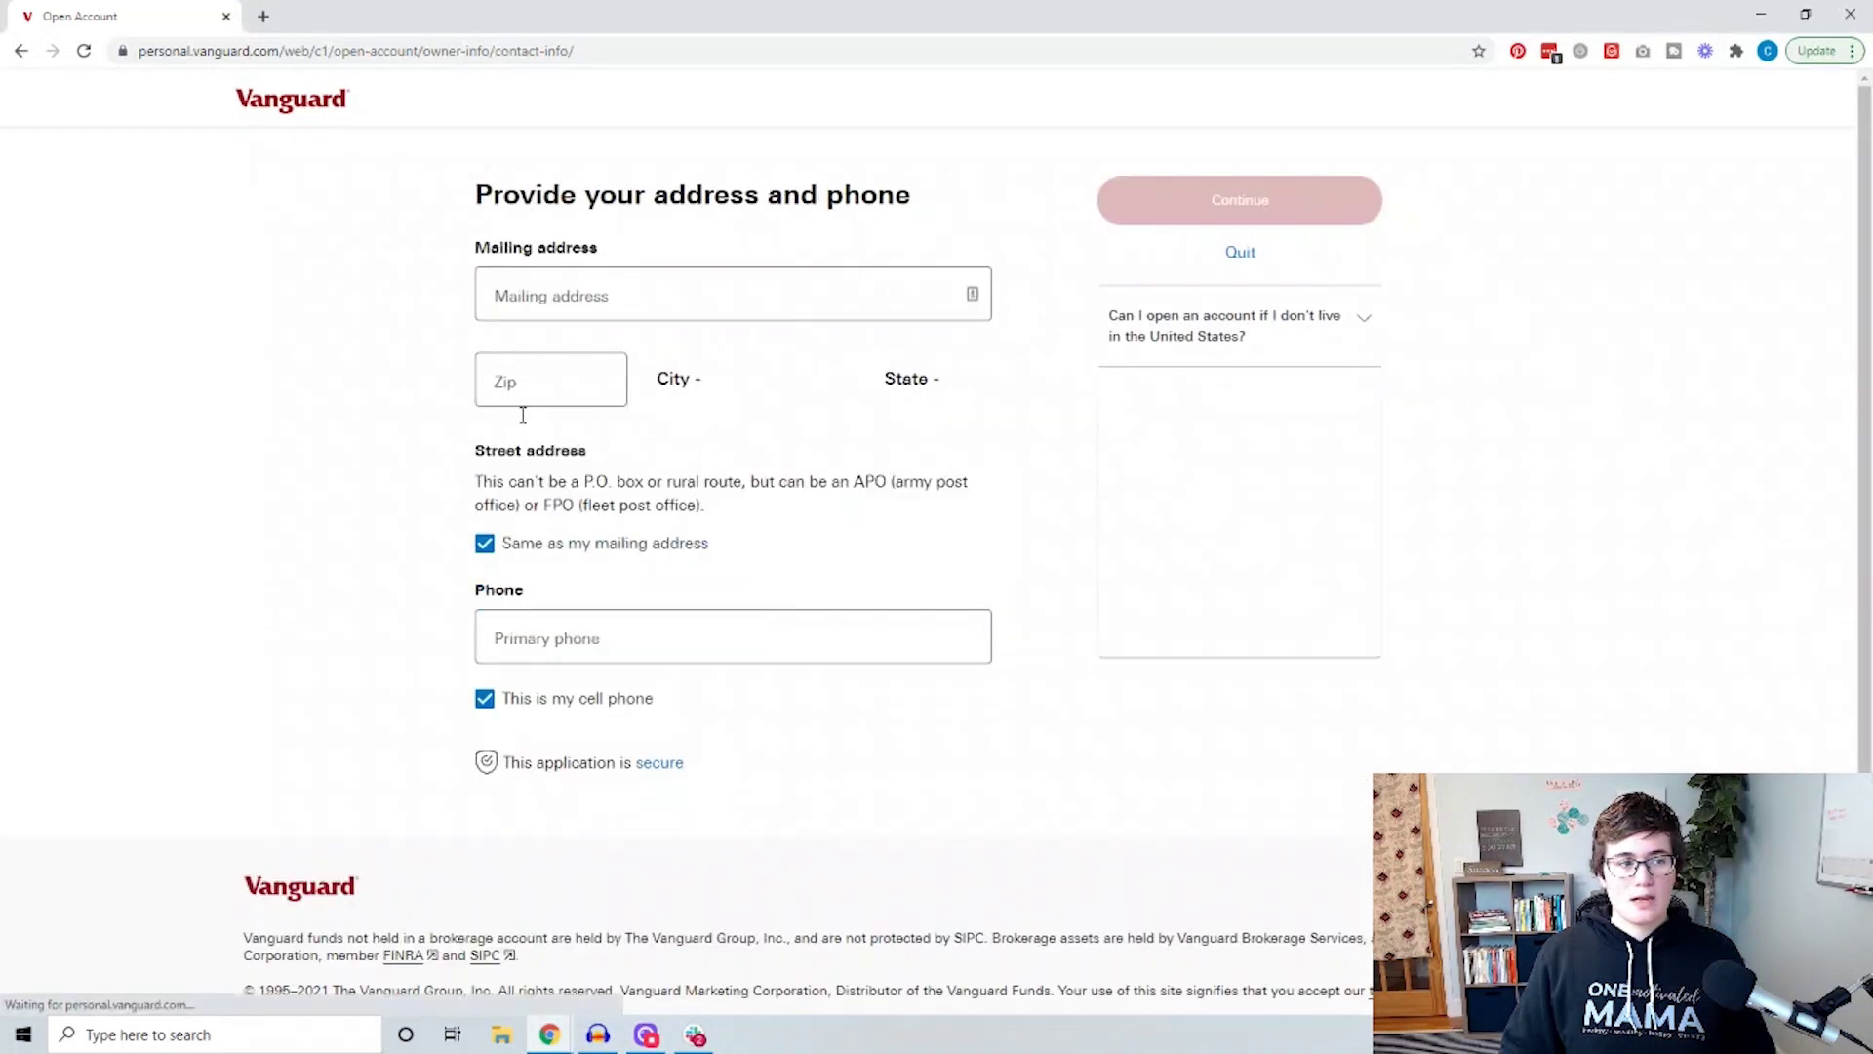
# Fill in the mailing address, zip code and primary phone, keeping the street address the same as mailing, and submit the contact details
pyautogui.click(574, 312)
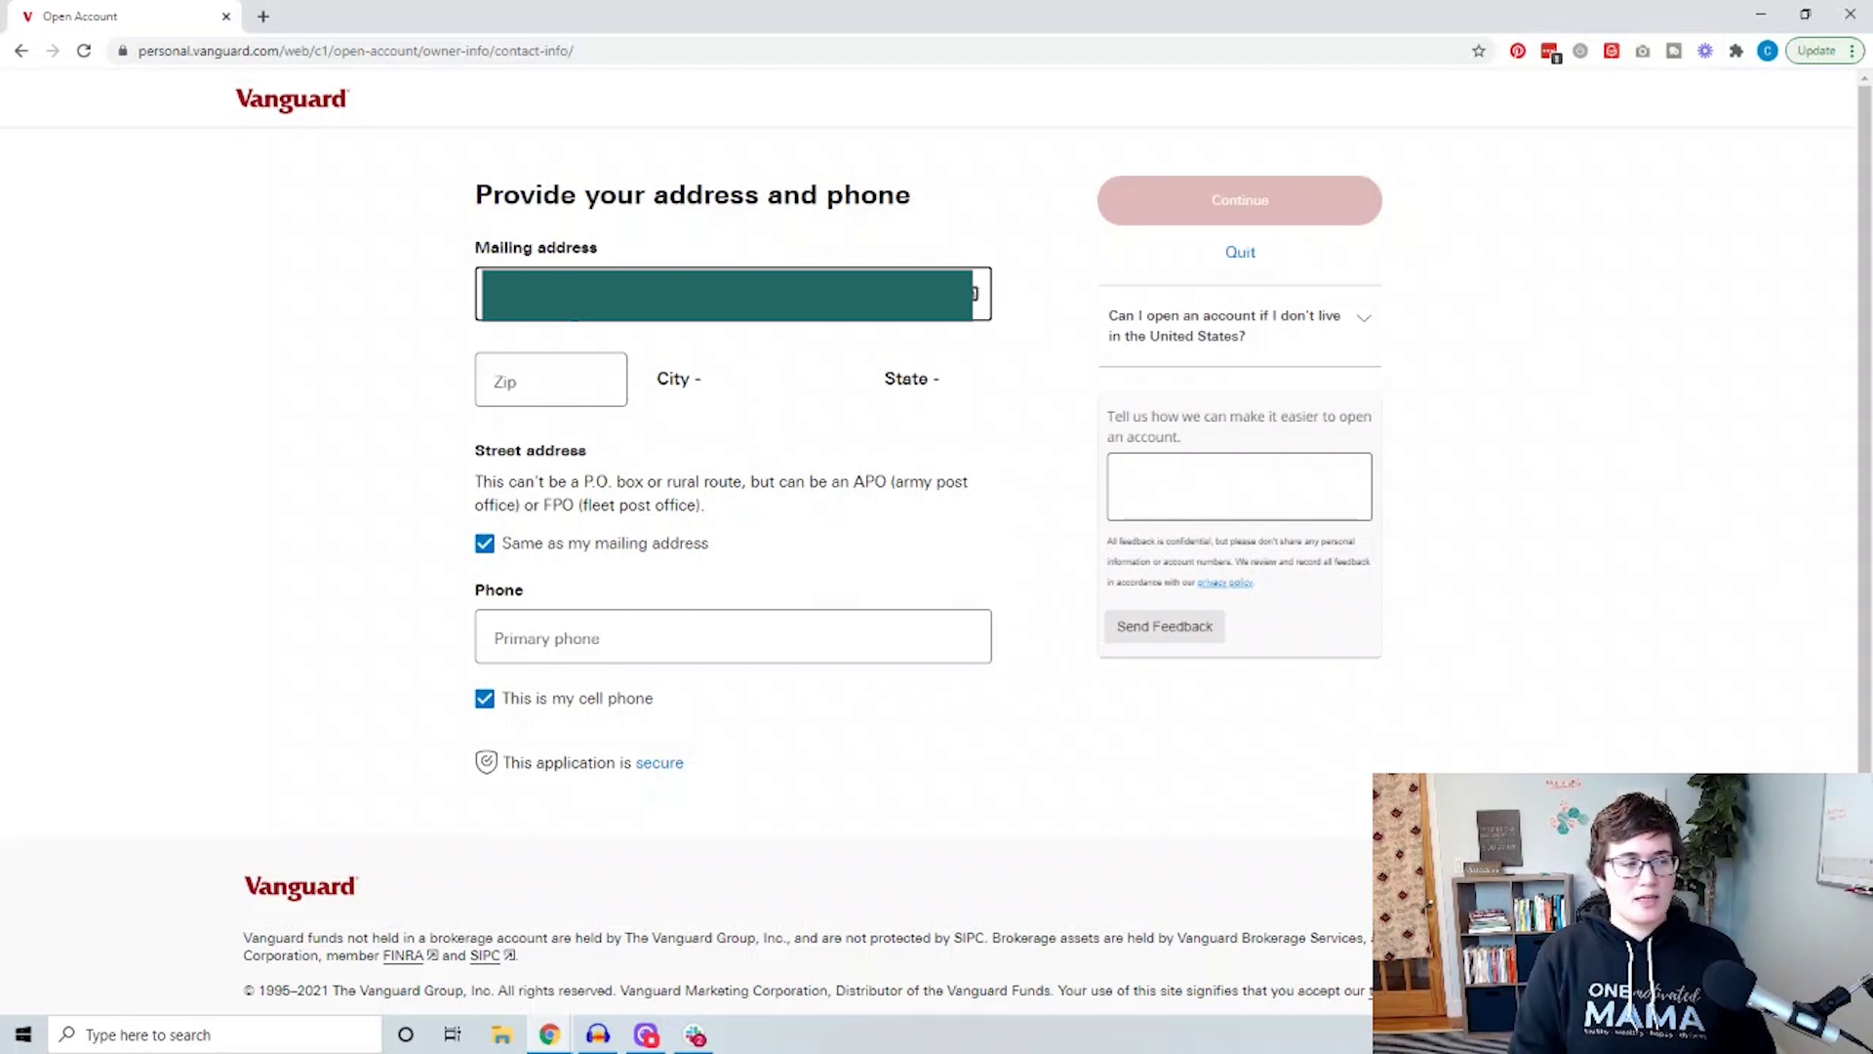
pyautogui.press('Tab')
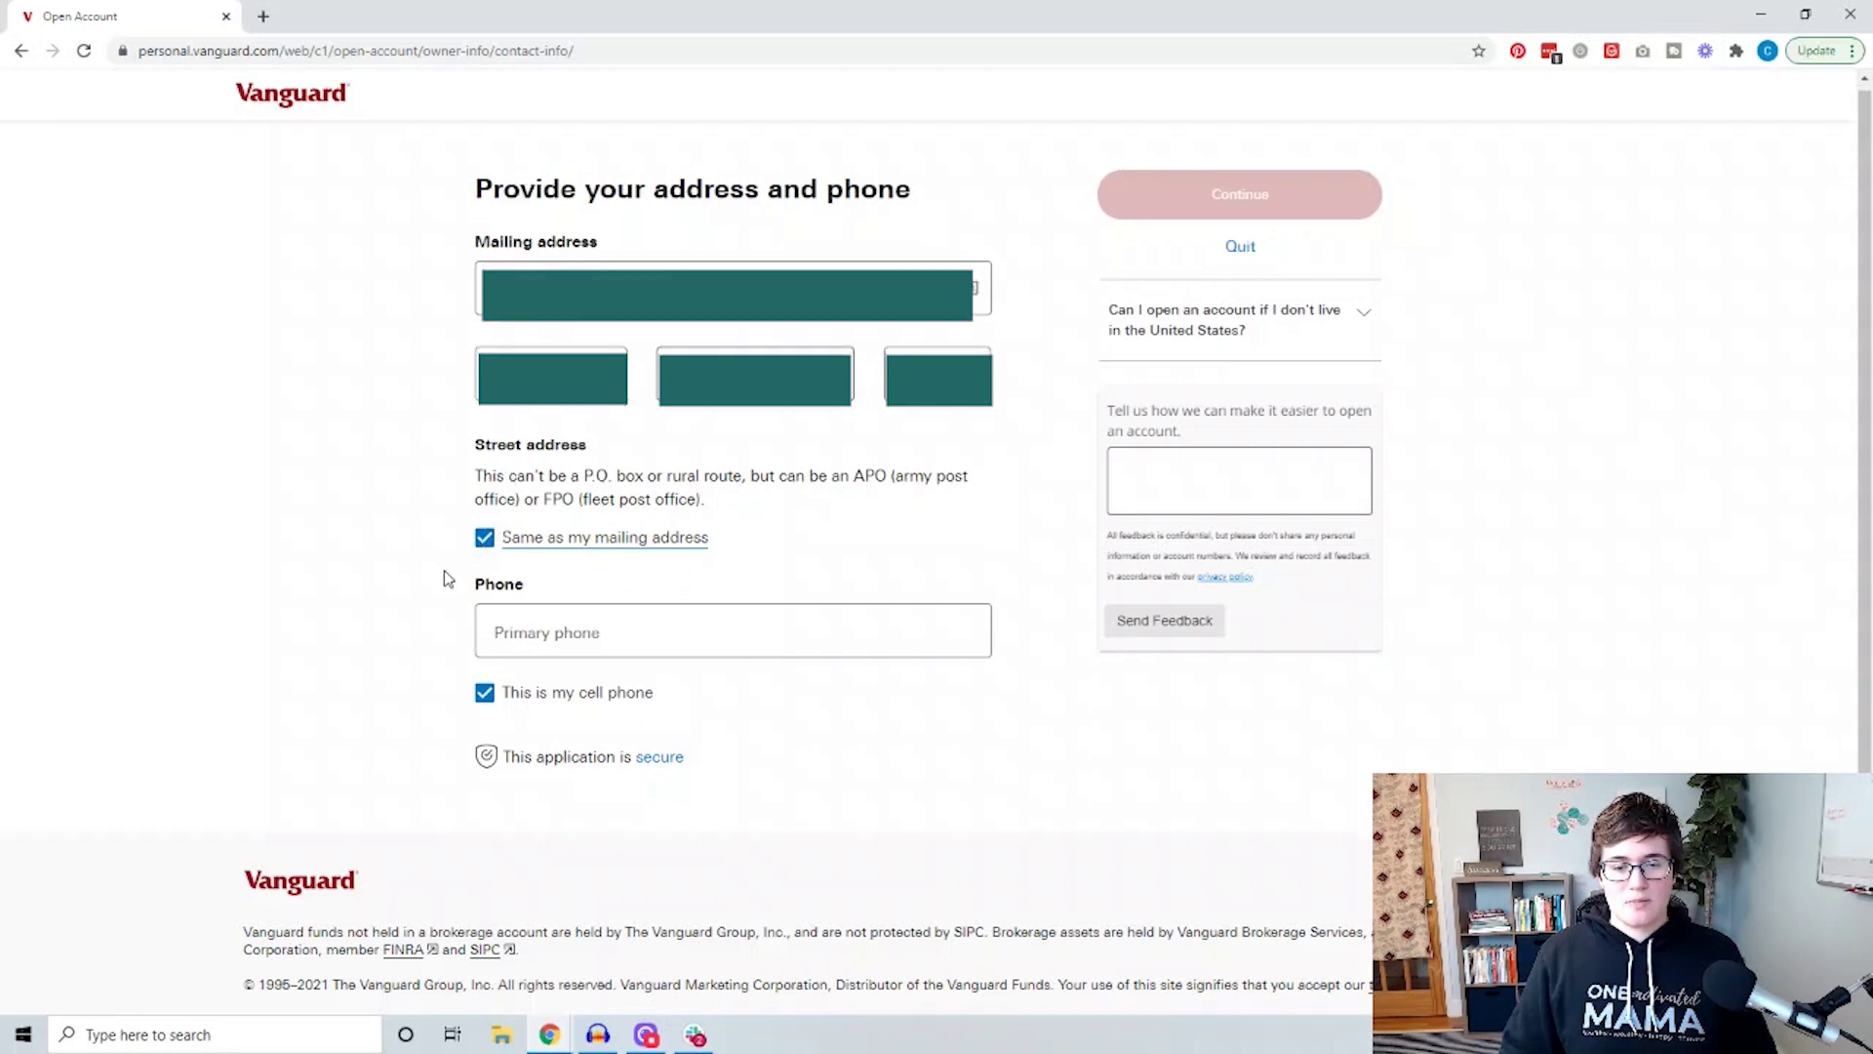
pyautogui.scroll(-1, 507, 561)
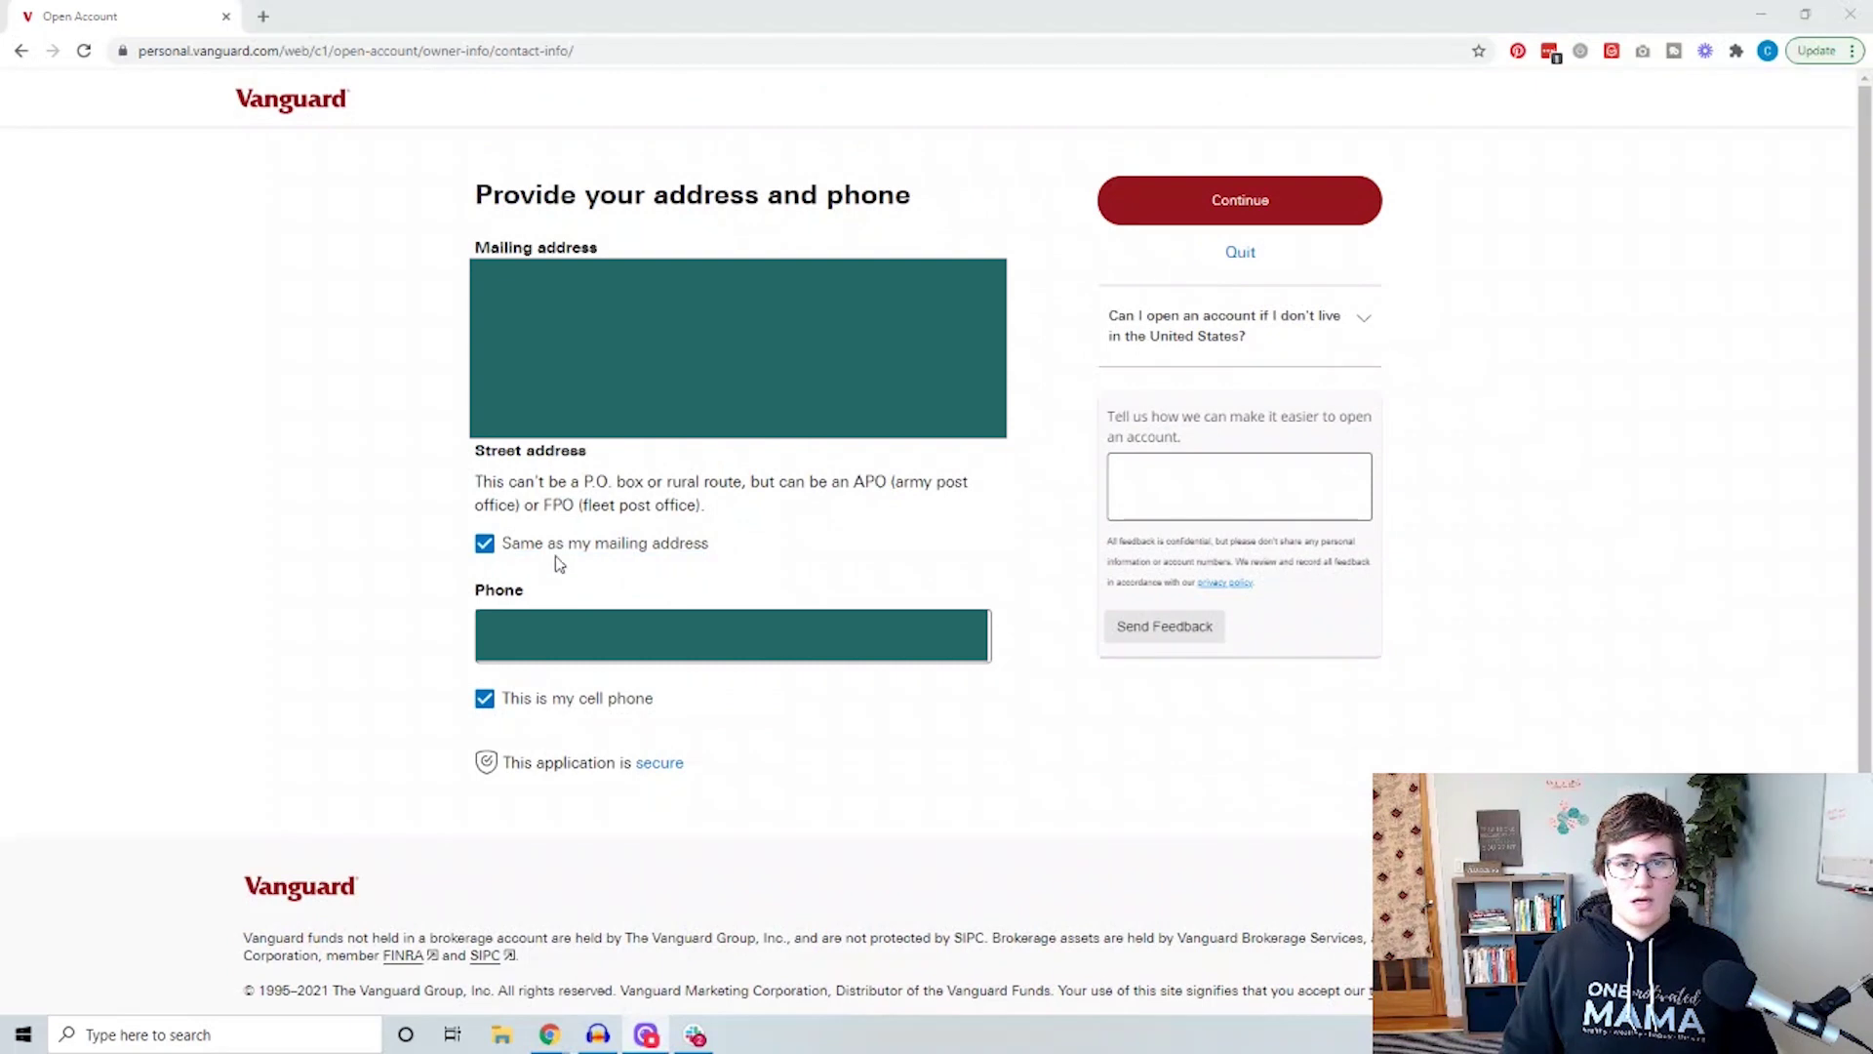
pyautogui.click(1273, 213)
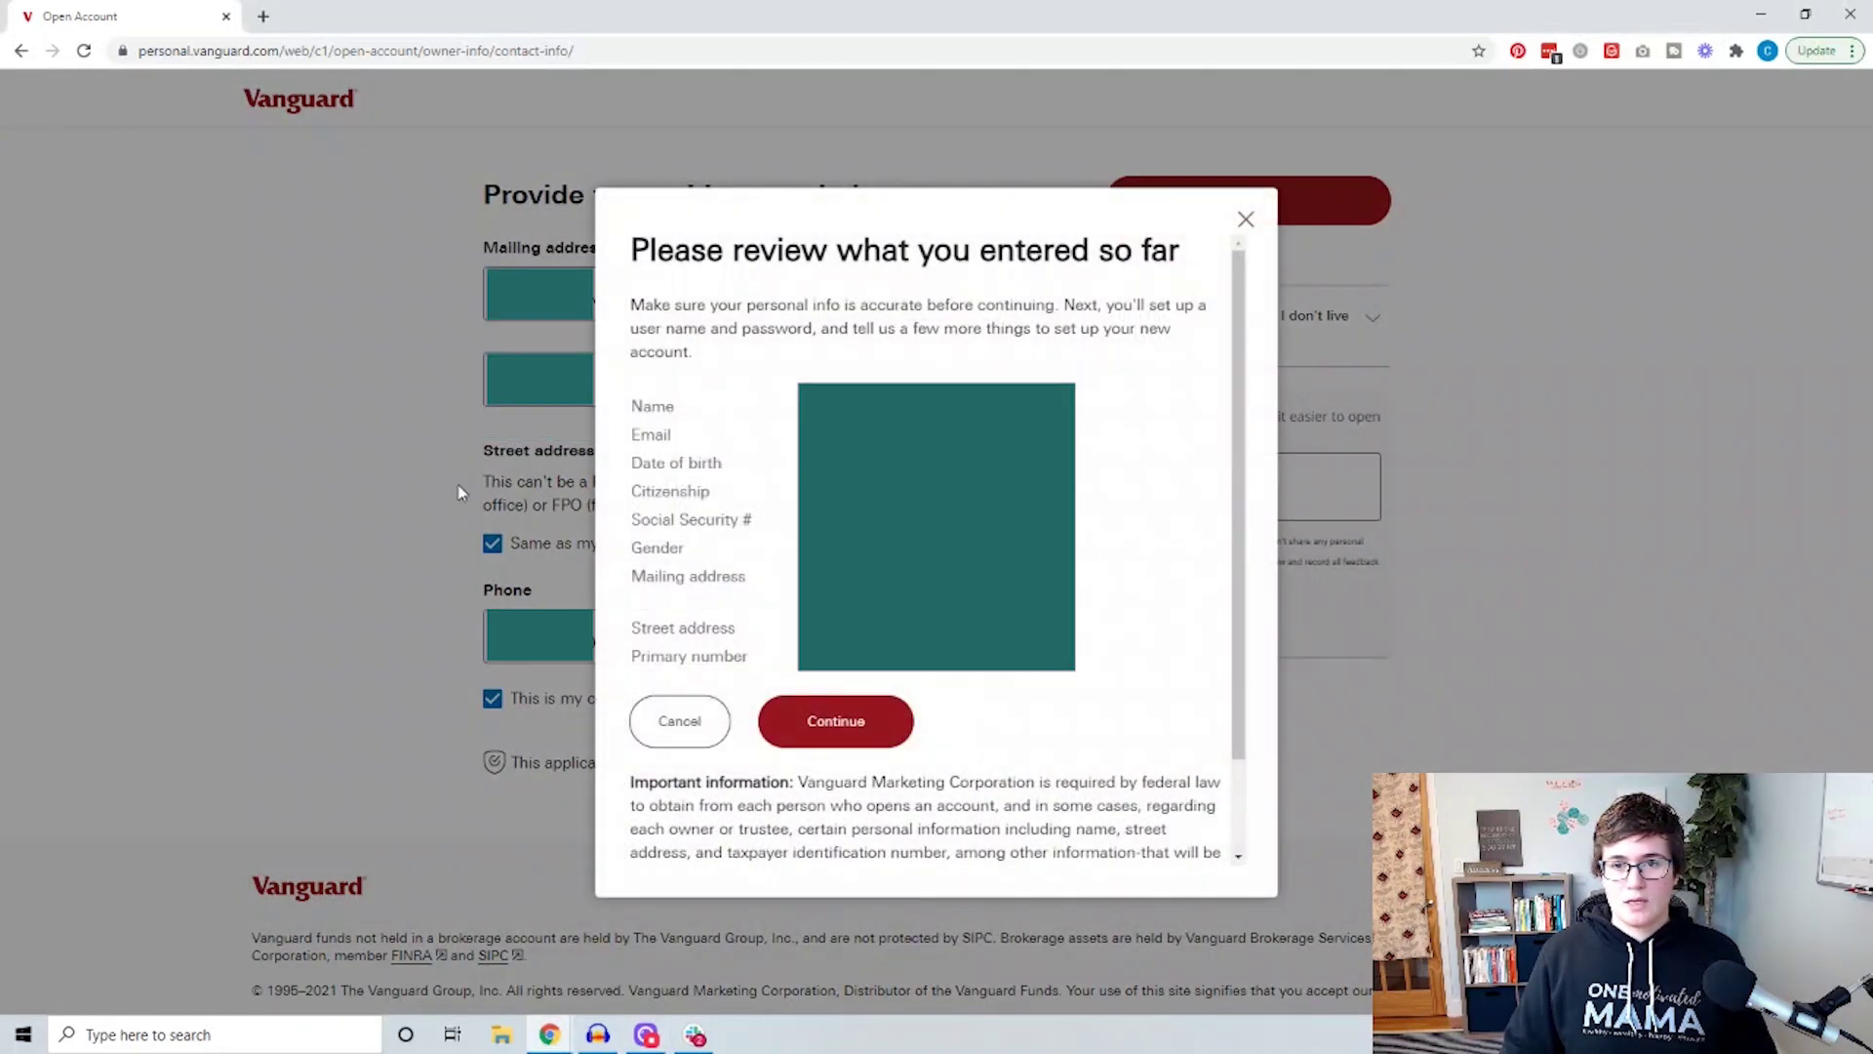
# Review the personal information summary and confirm it to proceed to the web profile setup
pyautogui.scroll(-1, 921, 546)
pyautogui.scroll(1, 921, 546)
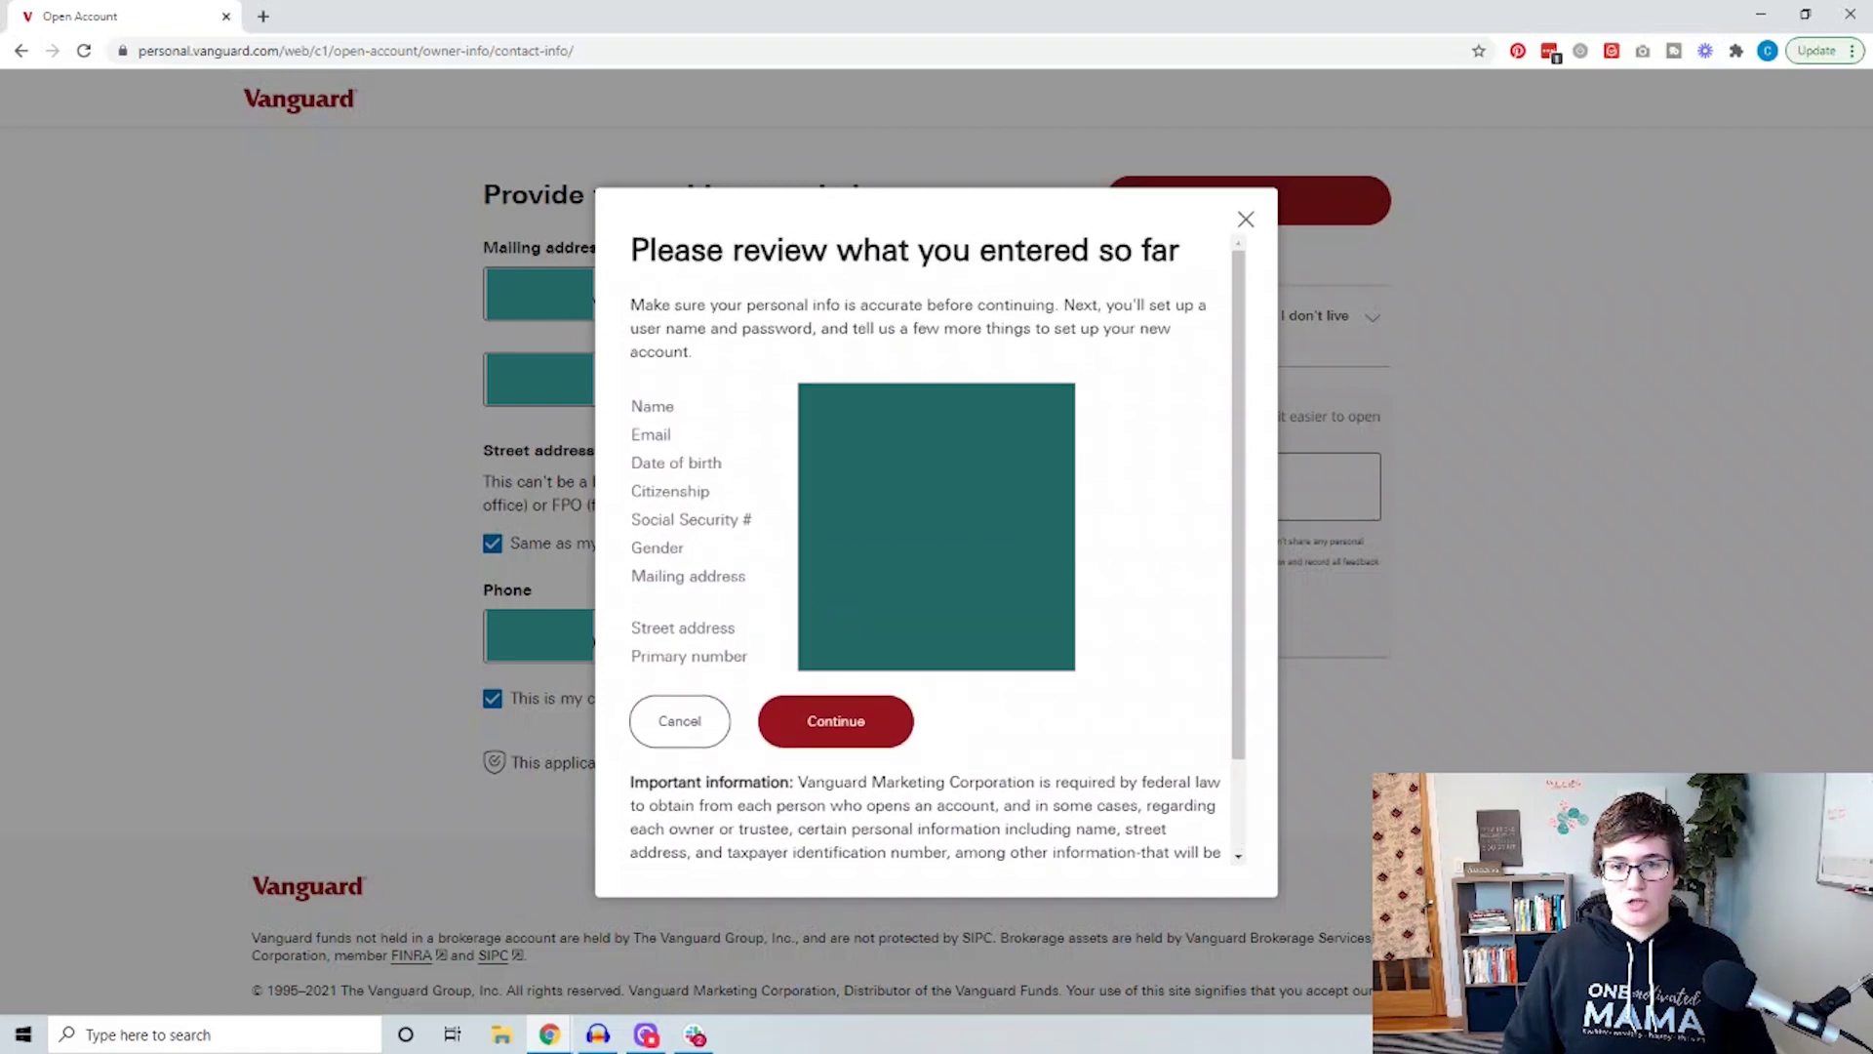
pyautogui.click(825, 732)
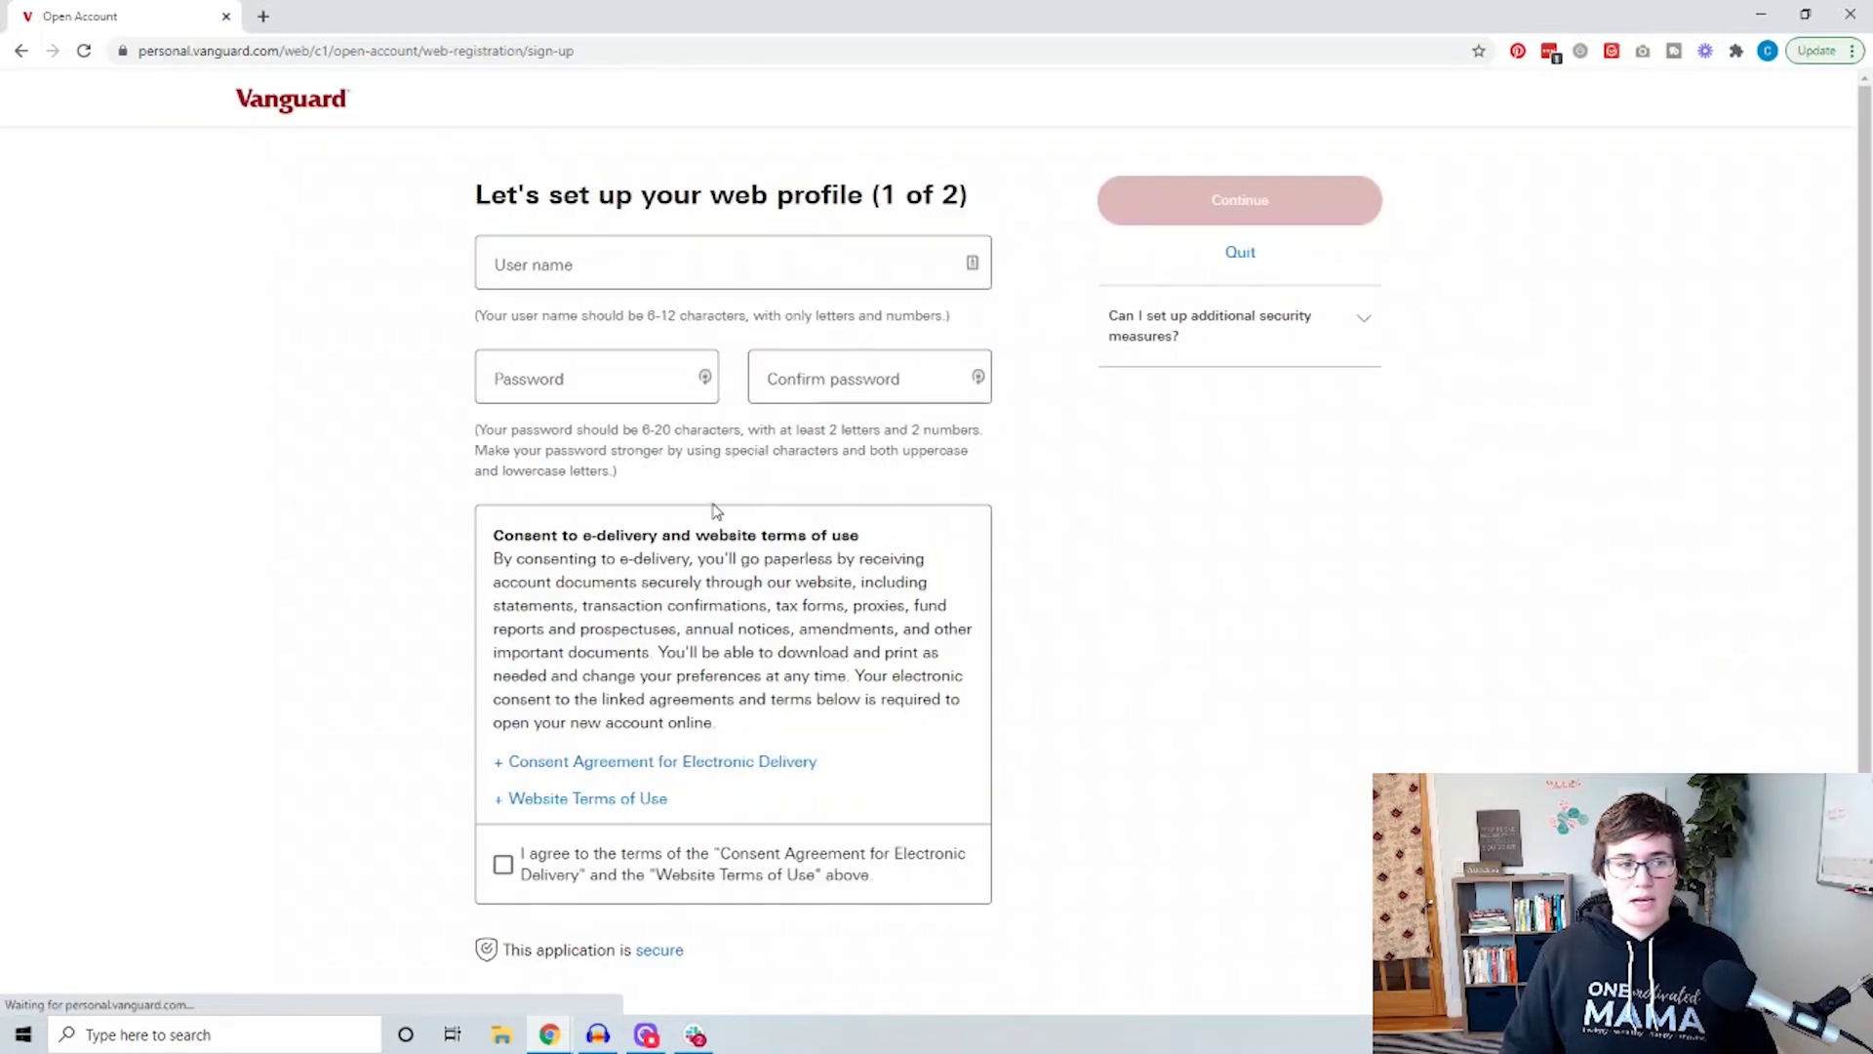
# Enter a user name for the web profile, and fill in matching entries for the password and its confirmation
pyautogui.click(670, 265)
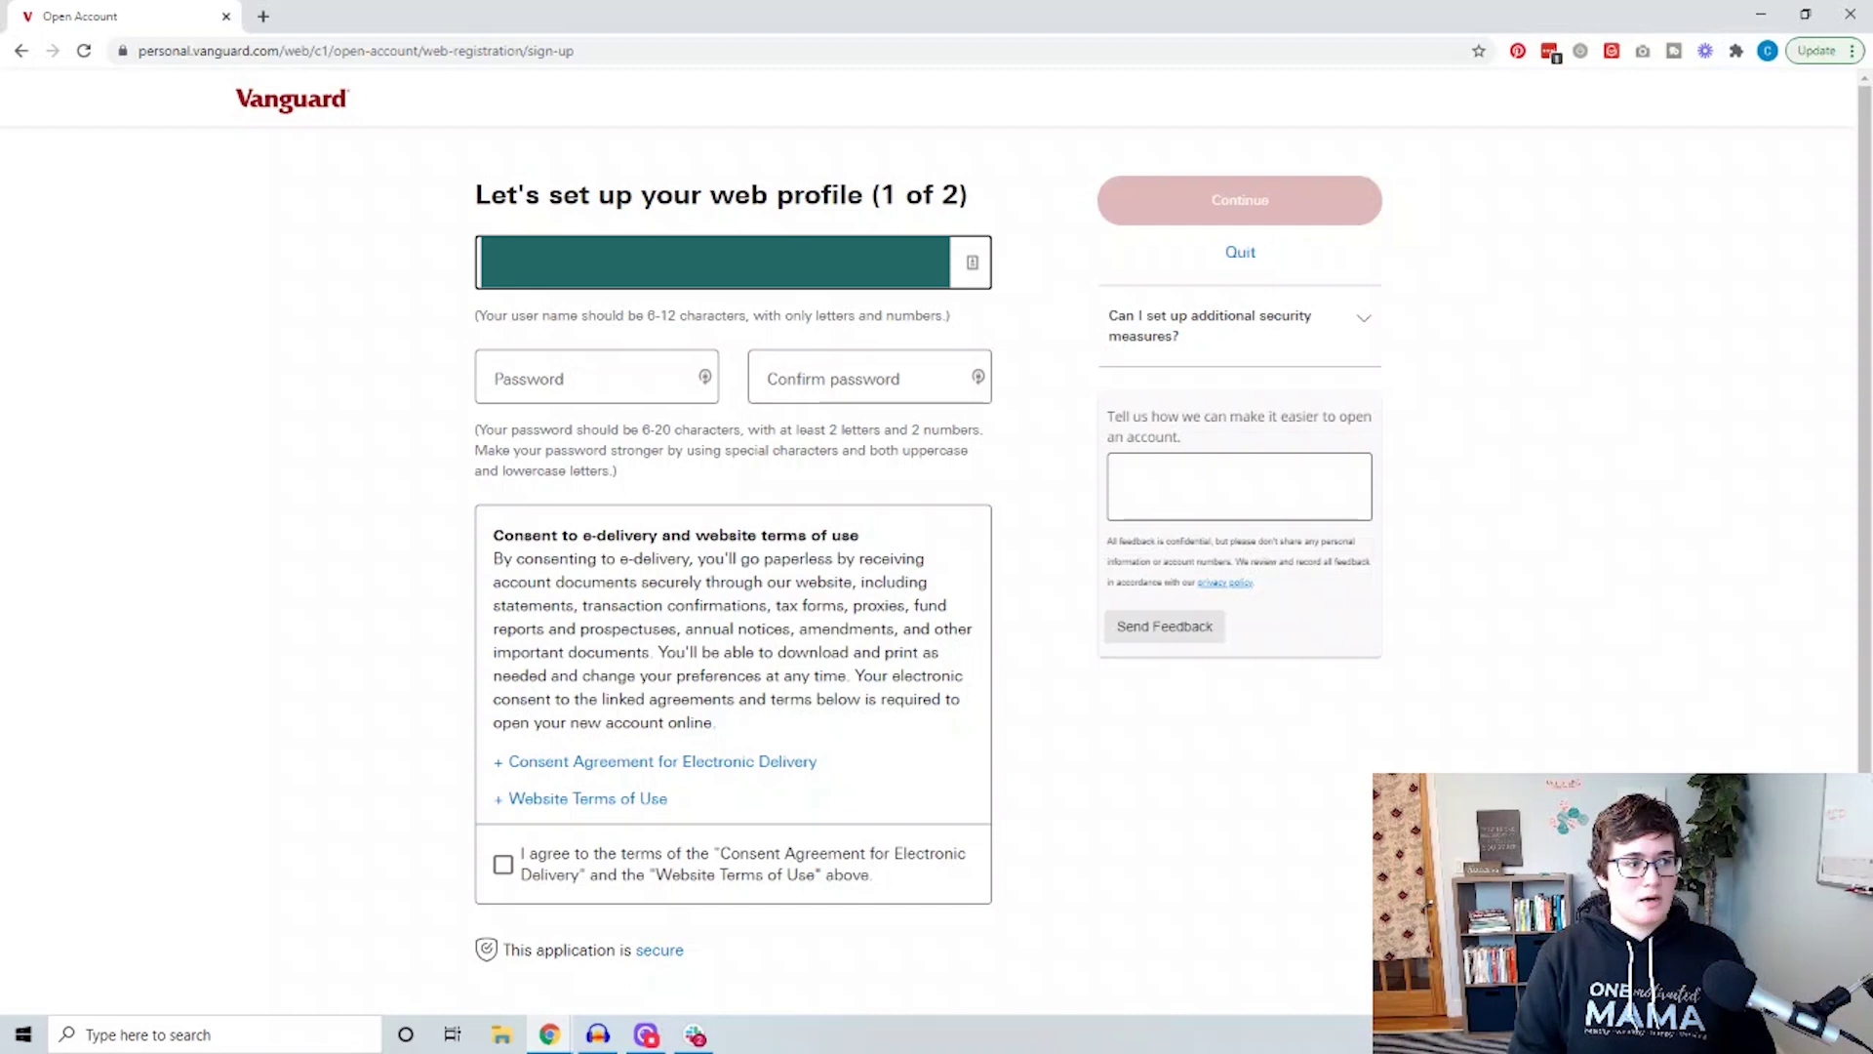
pyautogui.click(597, 376)
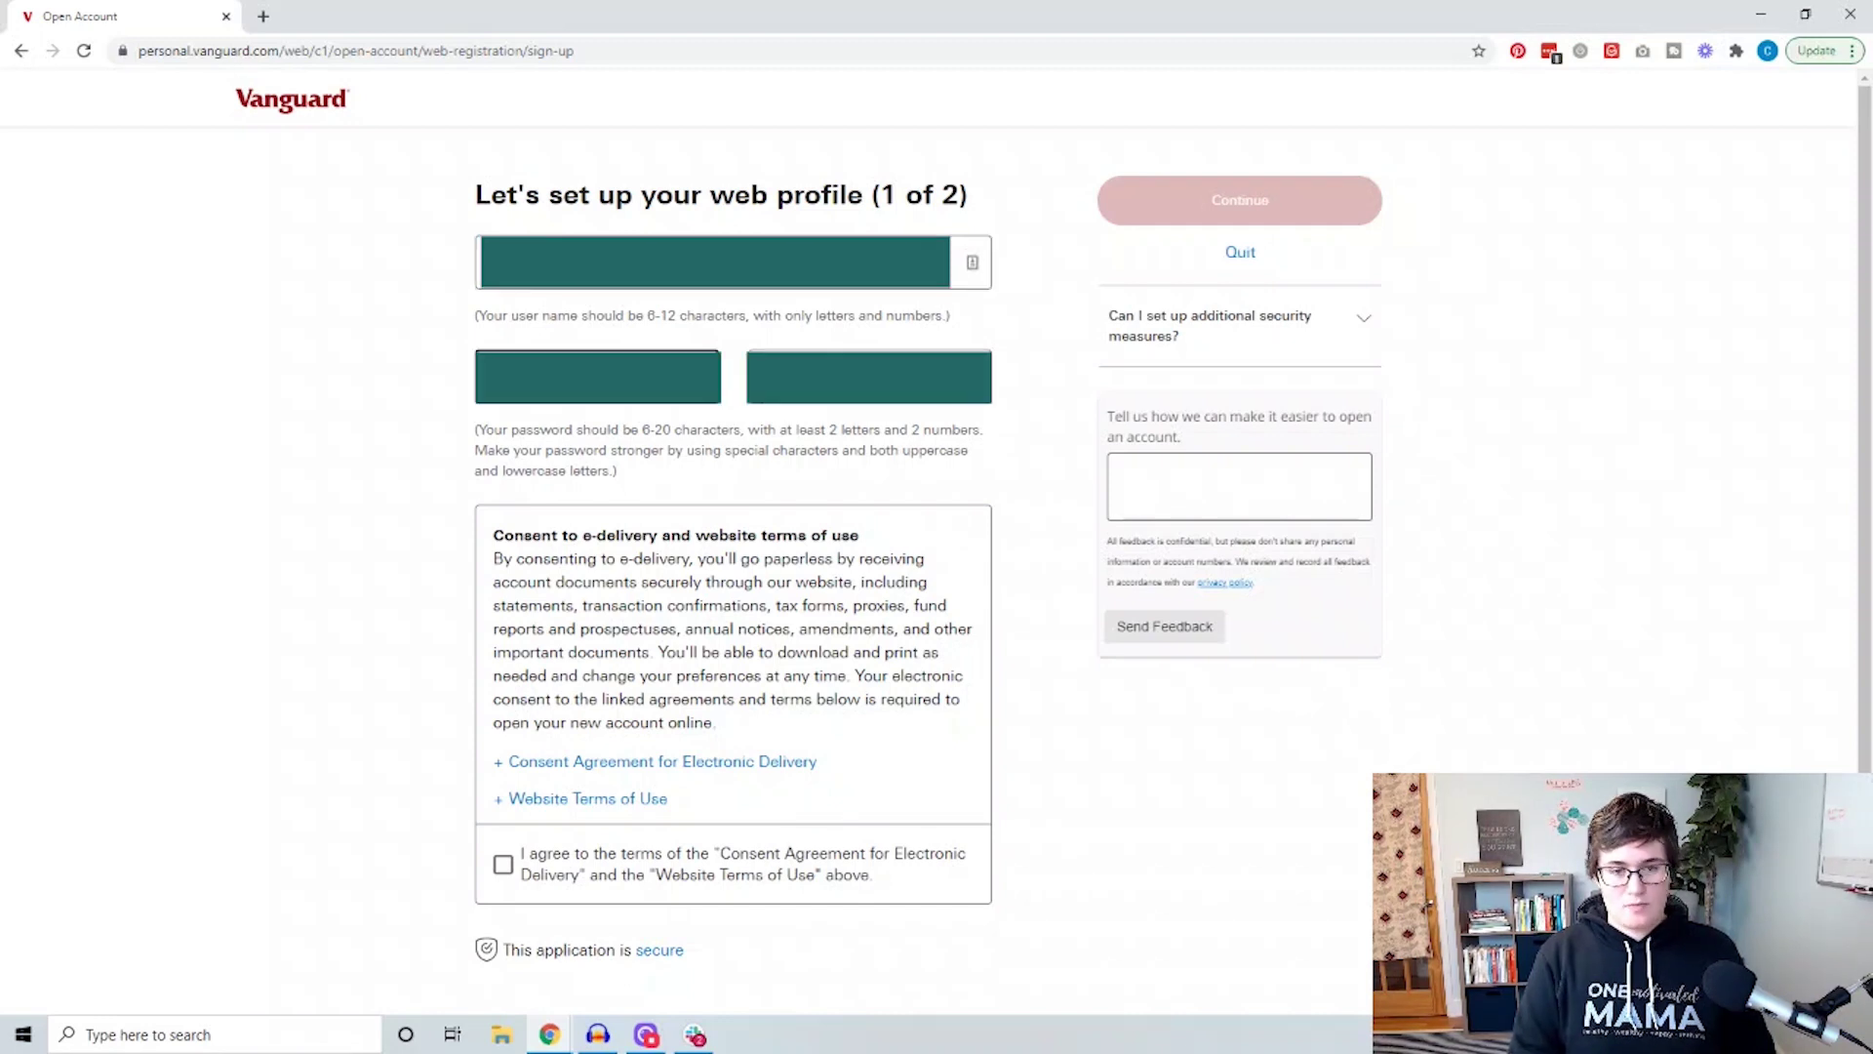
pyautogui.press('Tab')
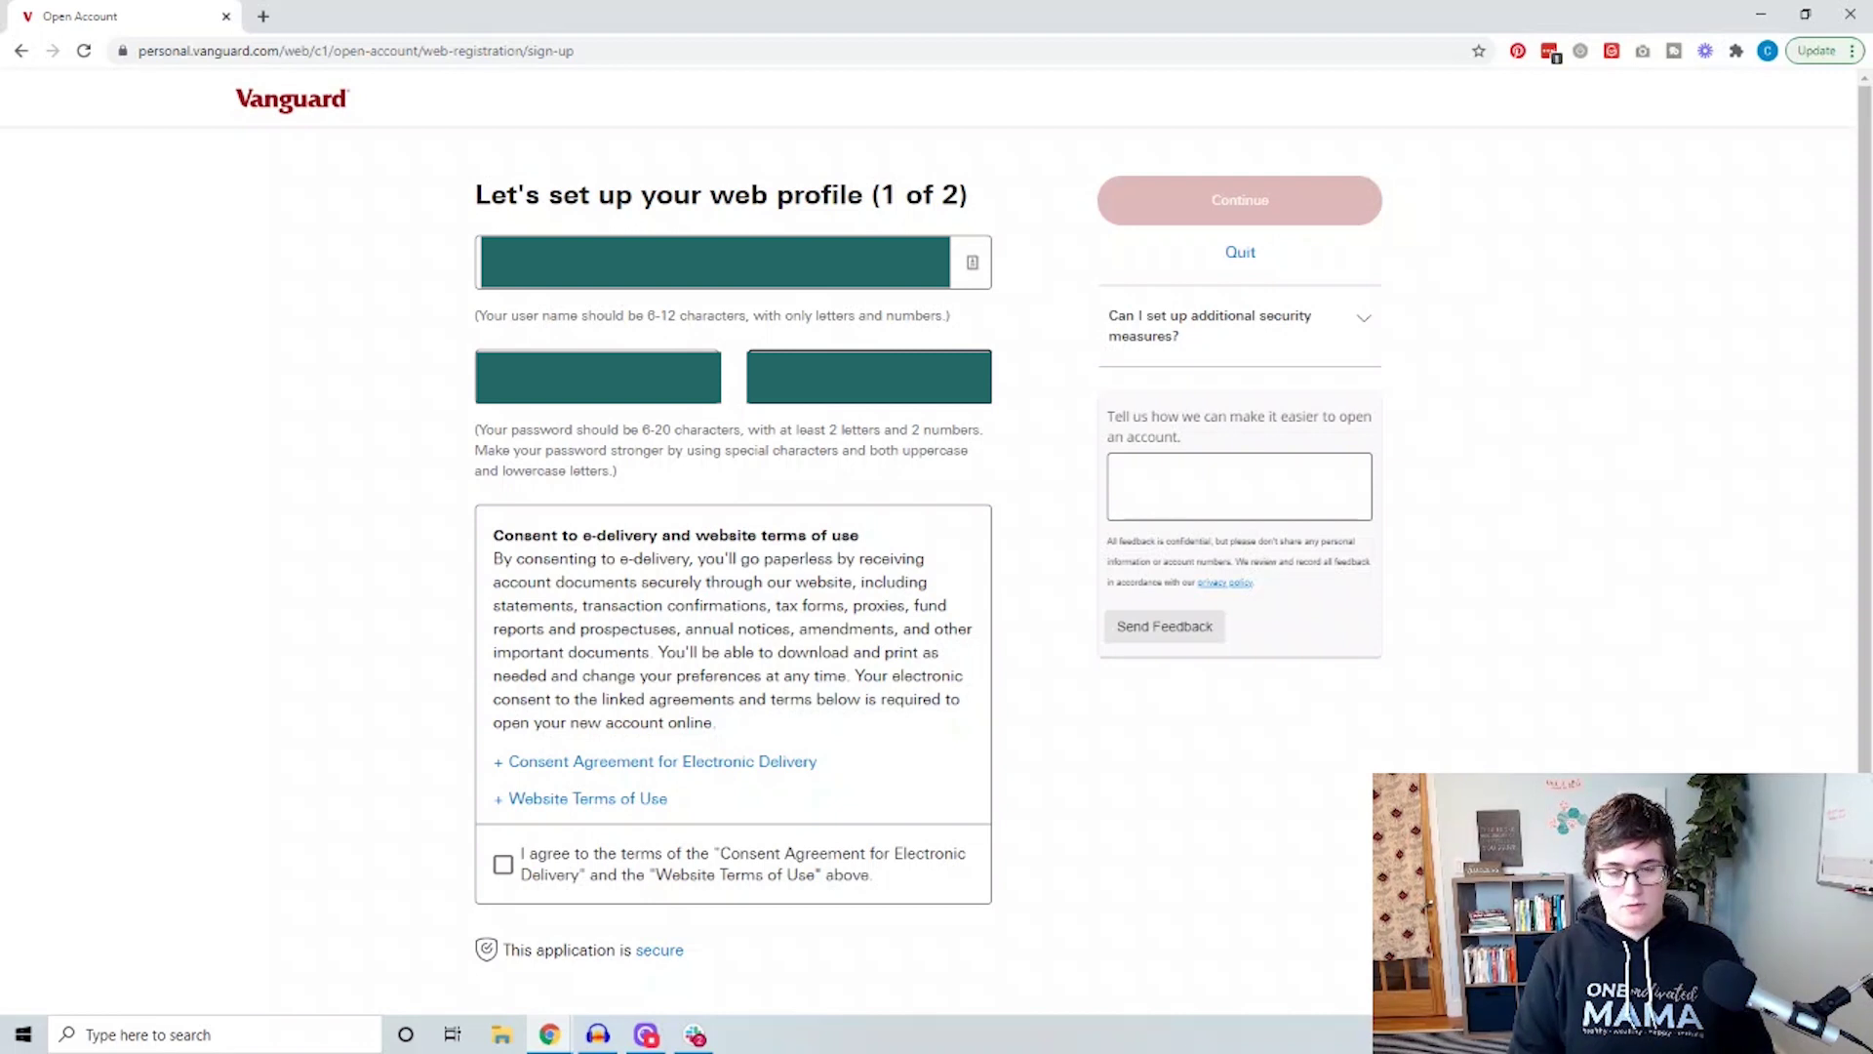
pyautogui.click(624, 400)
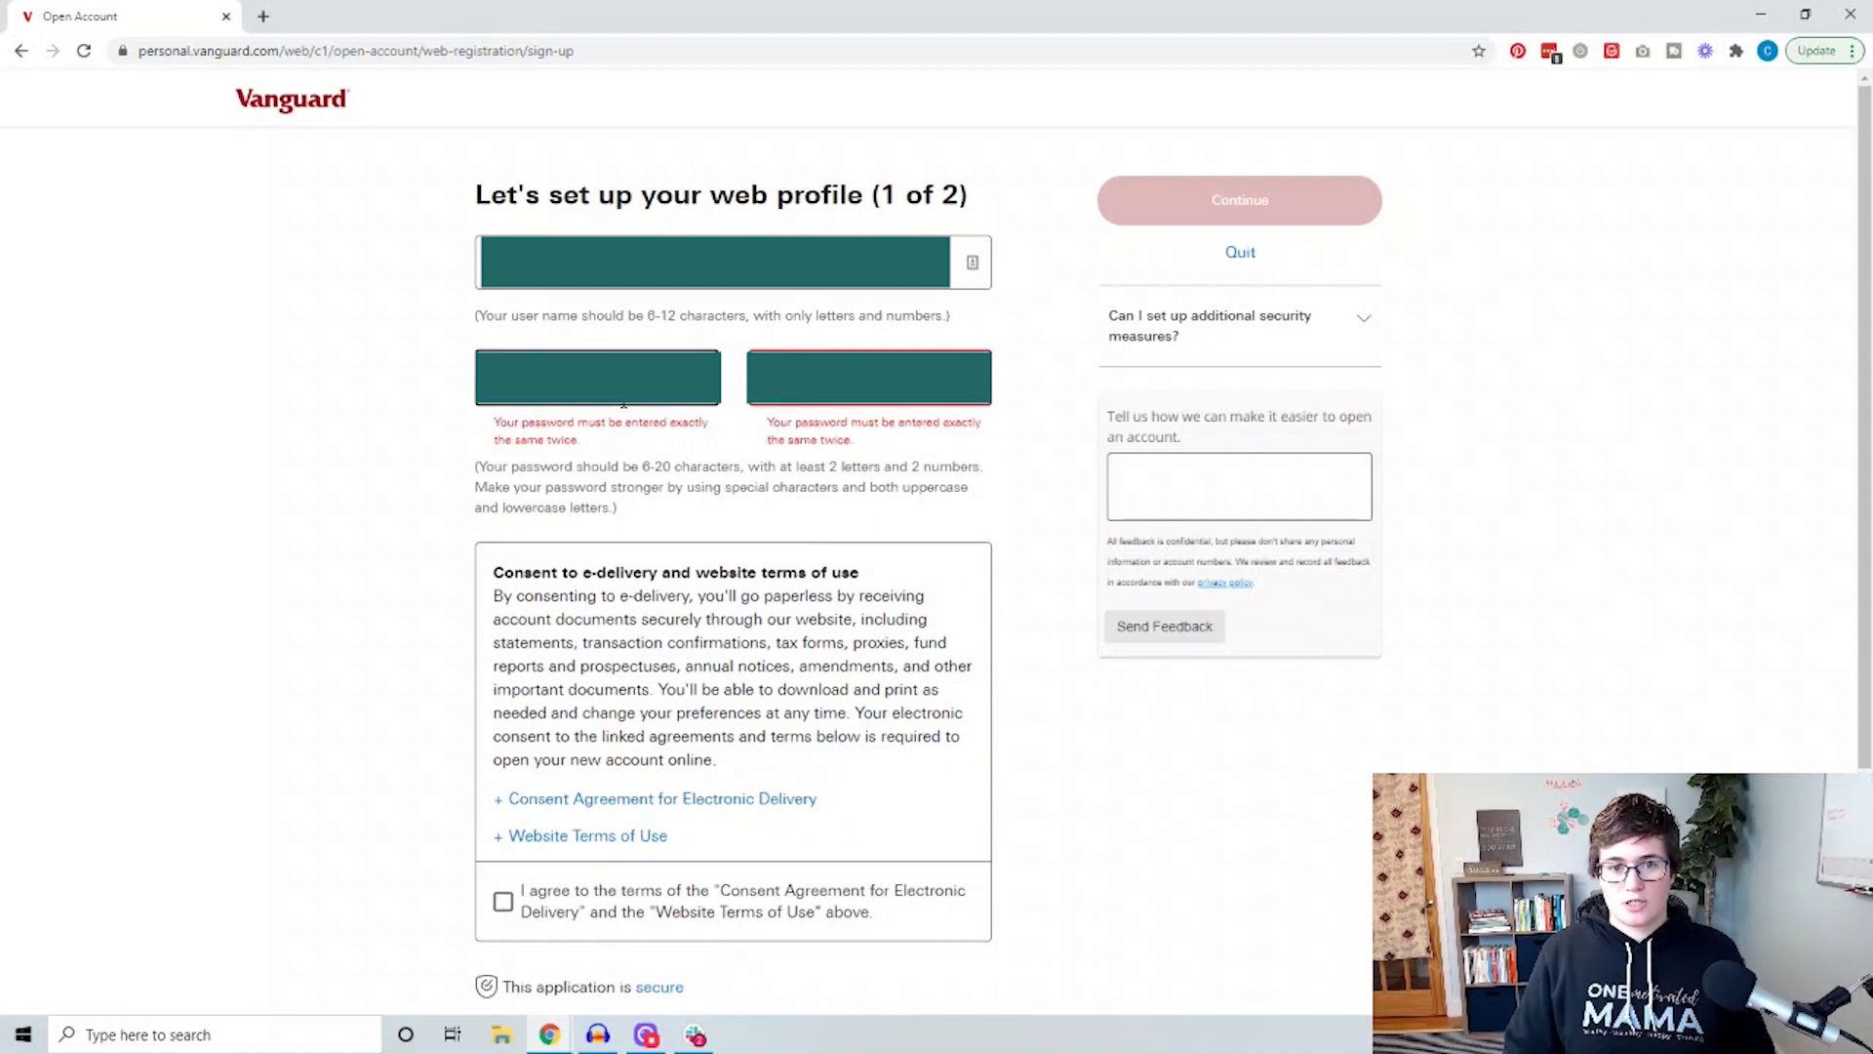
# Agree to the Consent Agreement for Electronic Delivery and the Website Terms of Use, and proceed to the security questions
pyautogui.scroll(-1, 484, 447)
pyautogui.scroll(-1, 484, 446)
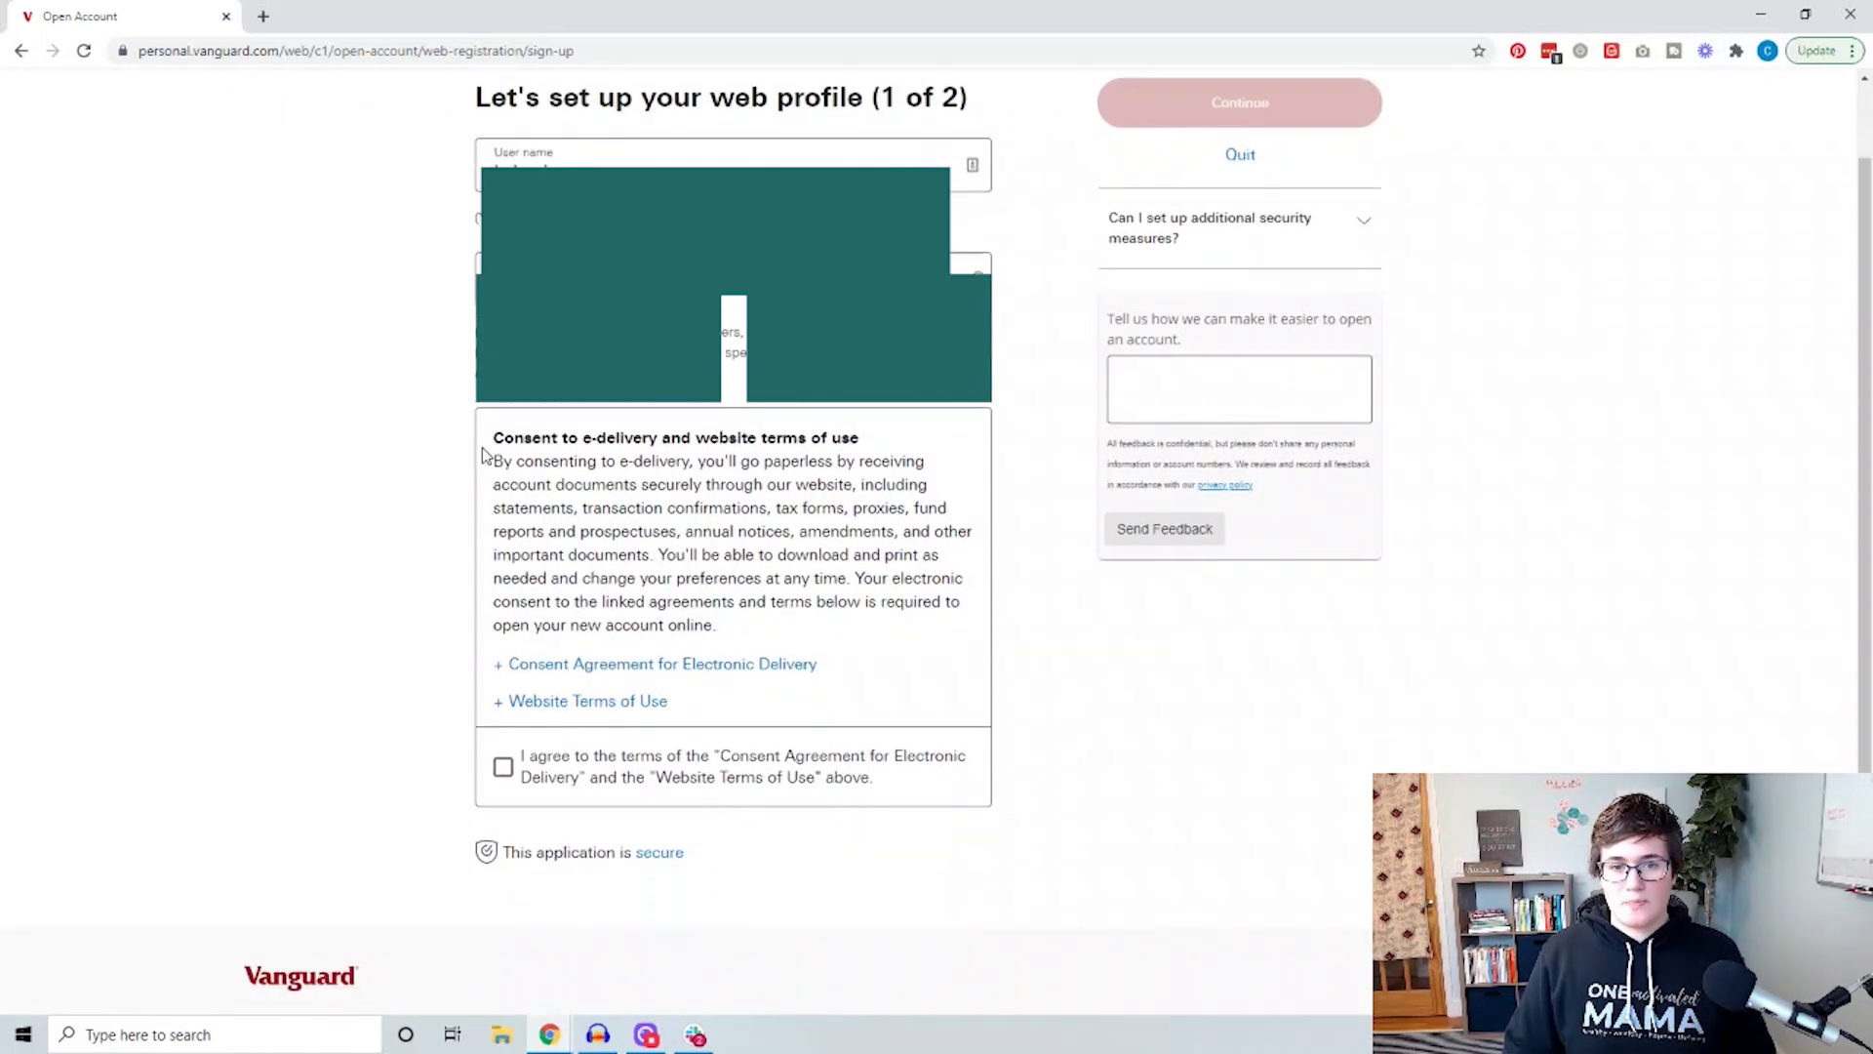
pyautogui.scroll(2, 484, 447)
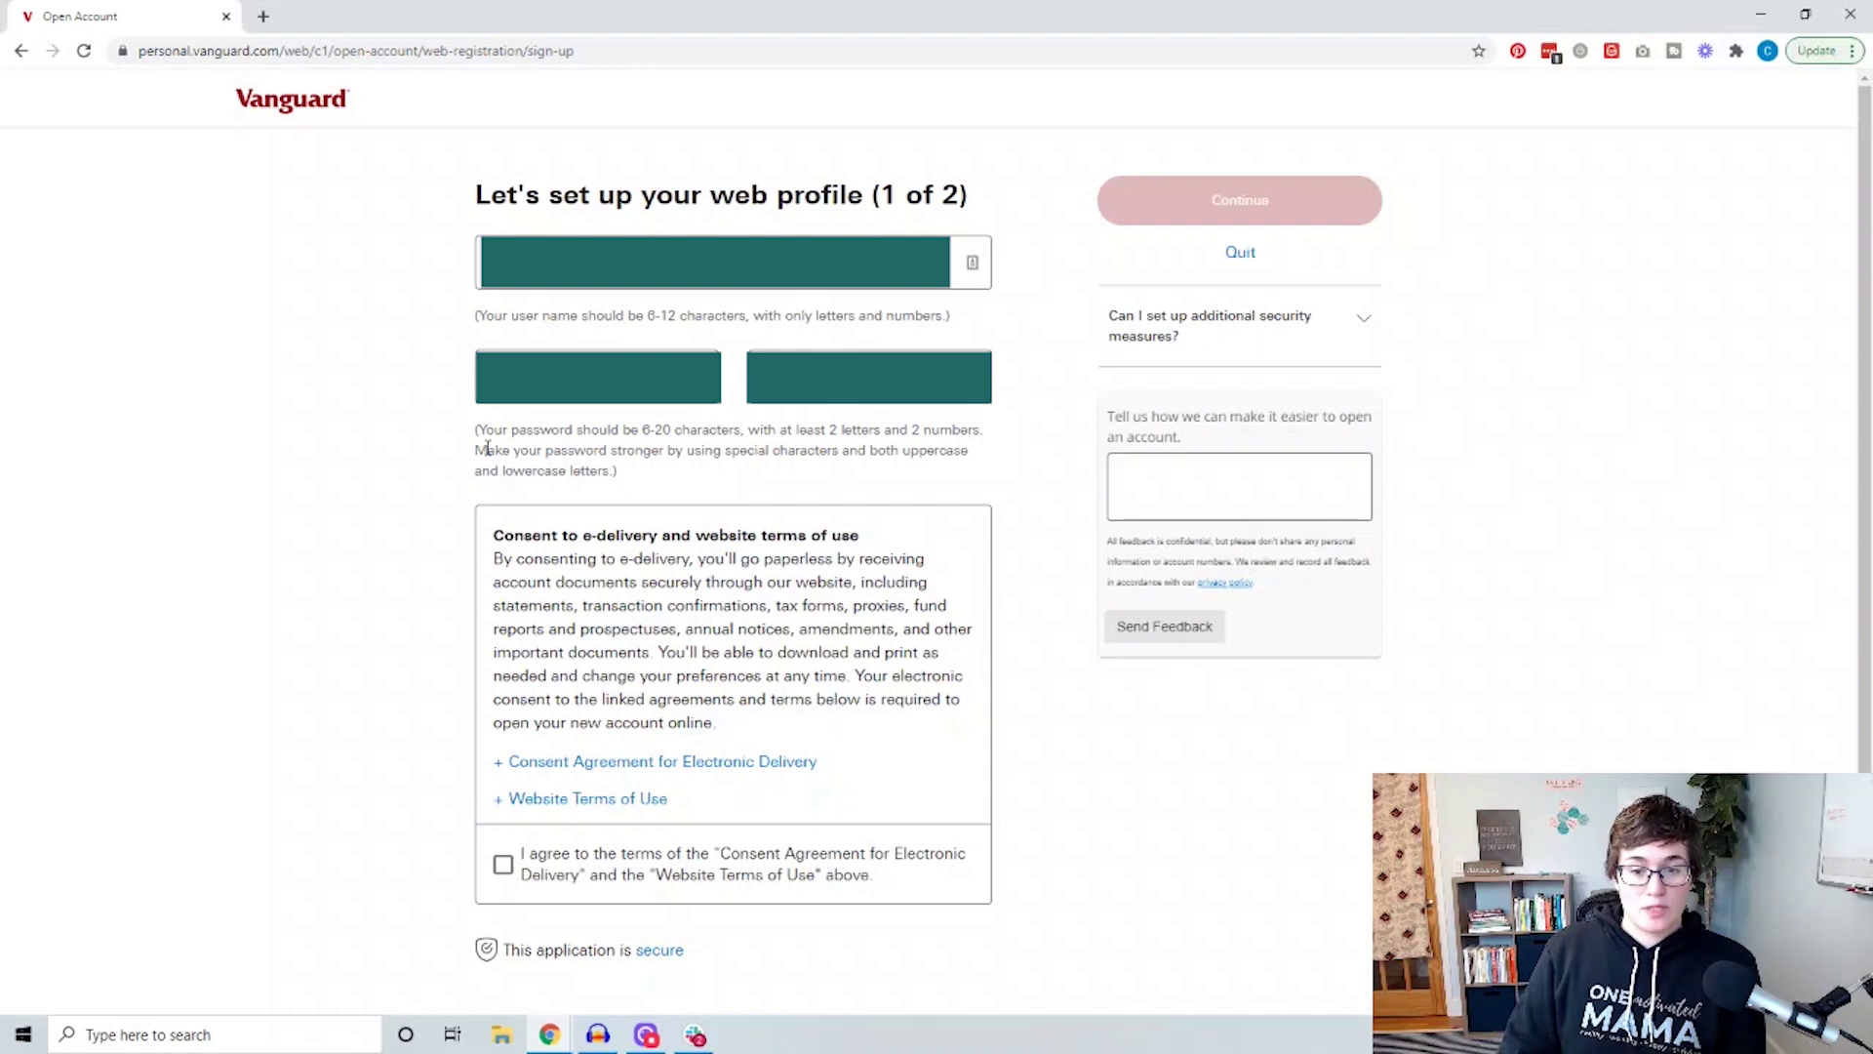
pyautogui.click(503, 871)
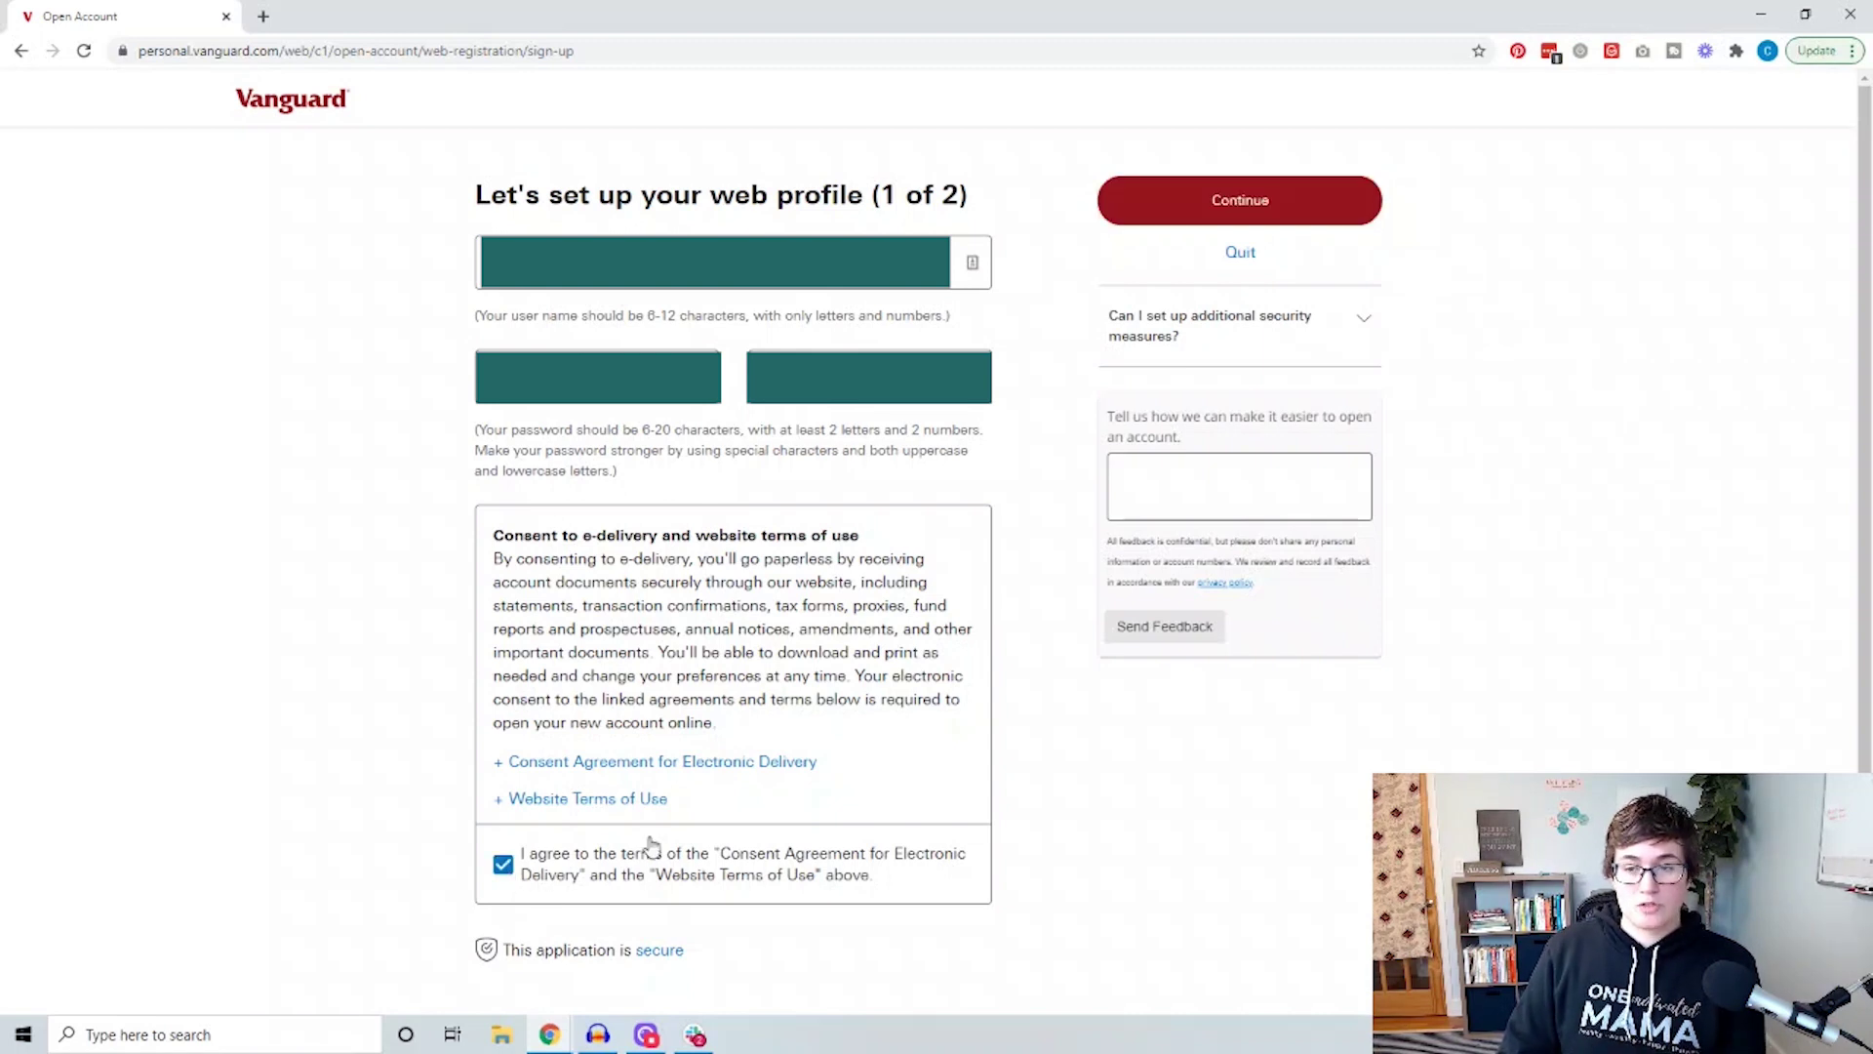
pyautogui.click(1152, 213)
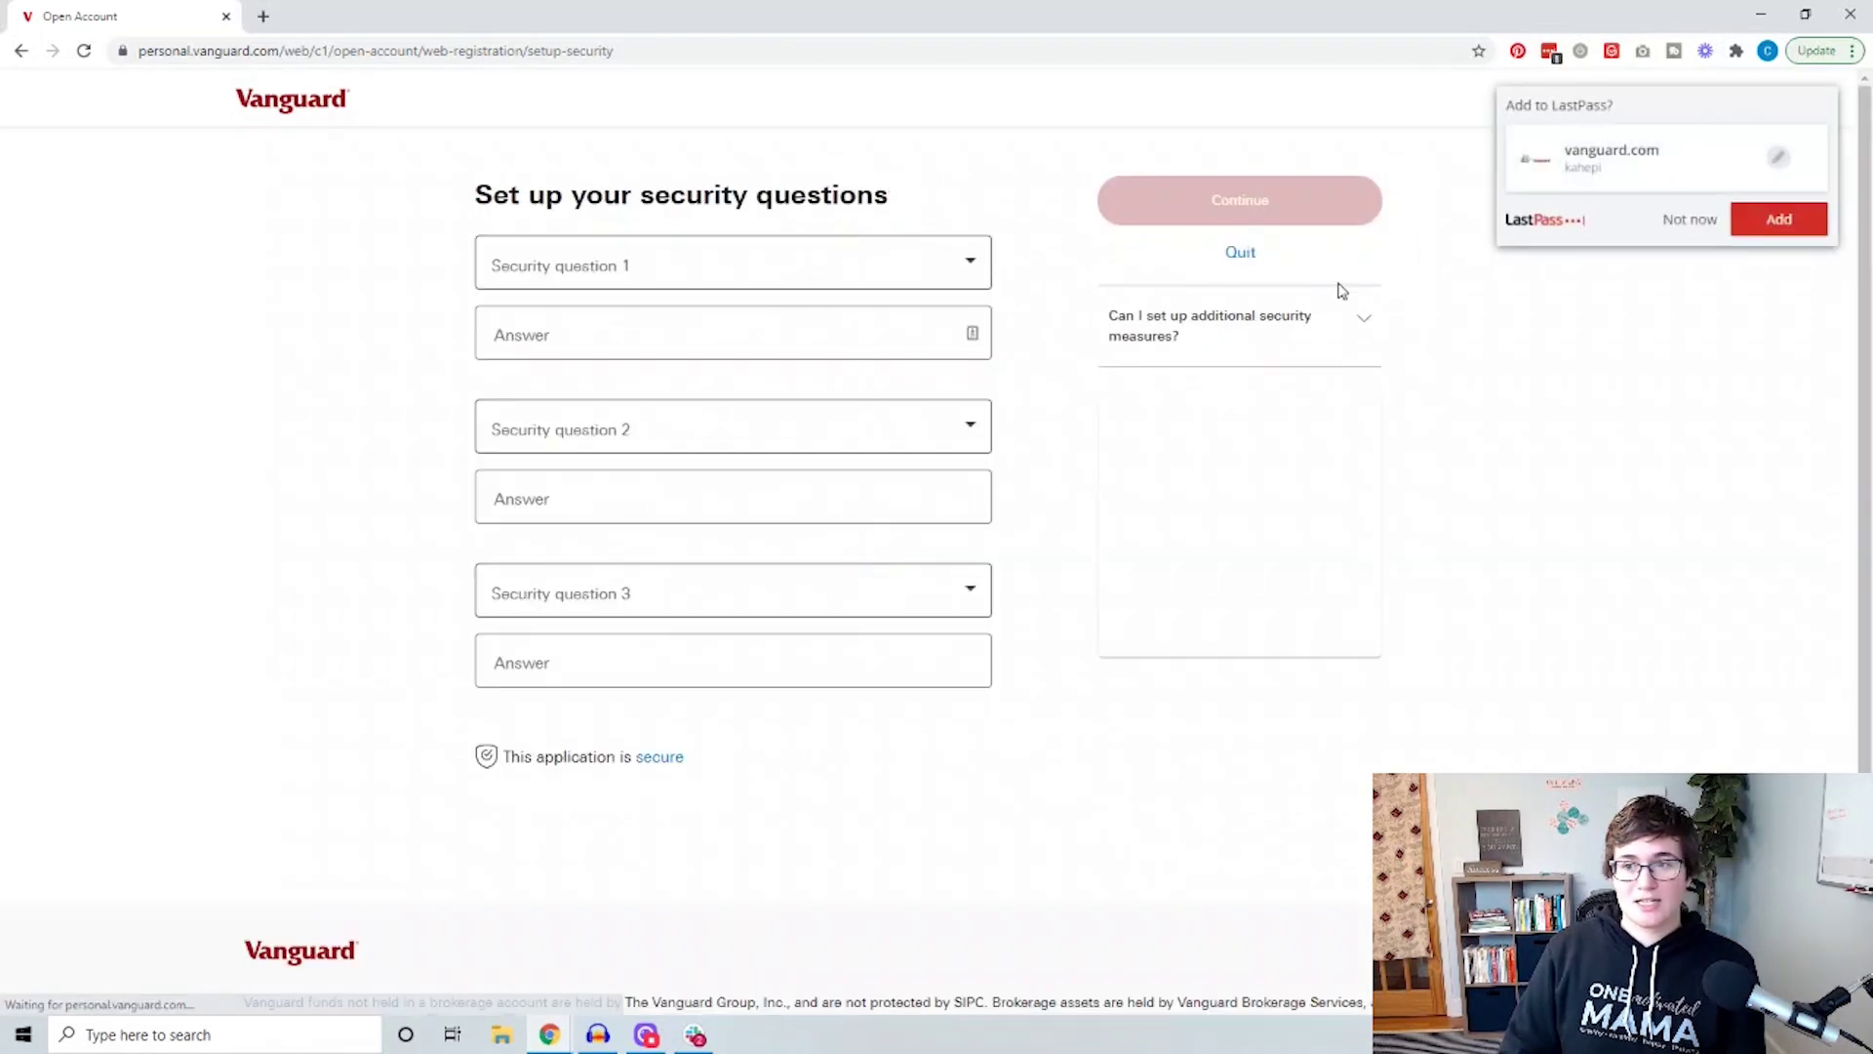
# Decline saving the login to LastPass, choose three security questions with answers, and submit them
pyautogui.click(1690, 234)
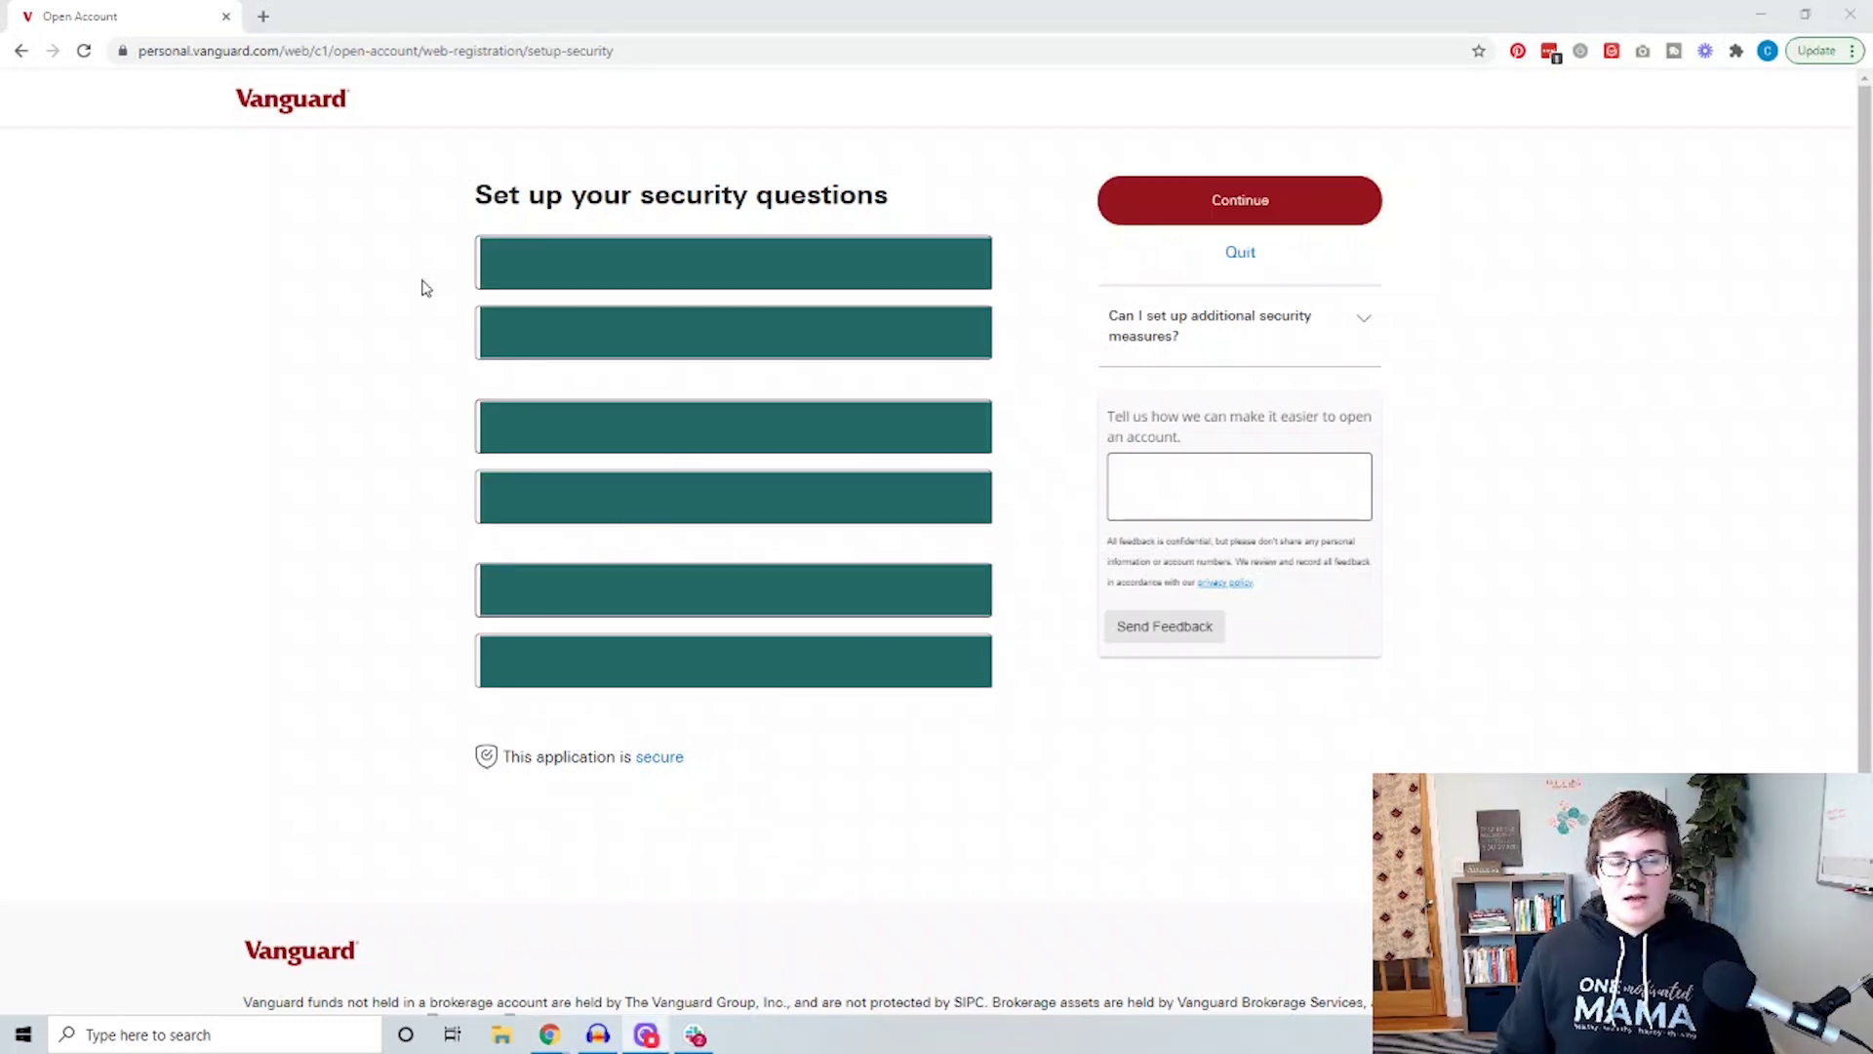
pyautogui.click(1334, 222)
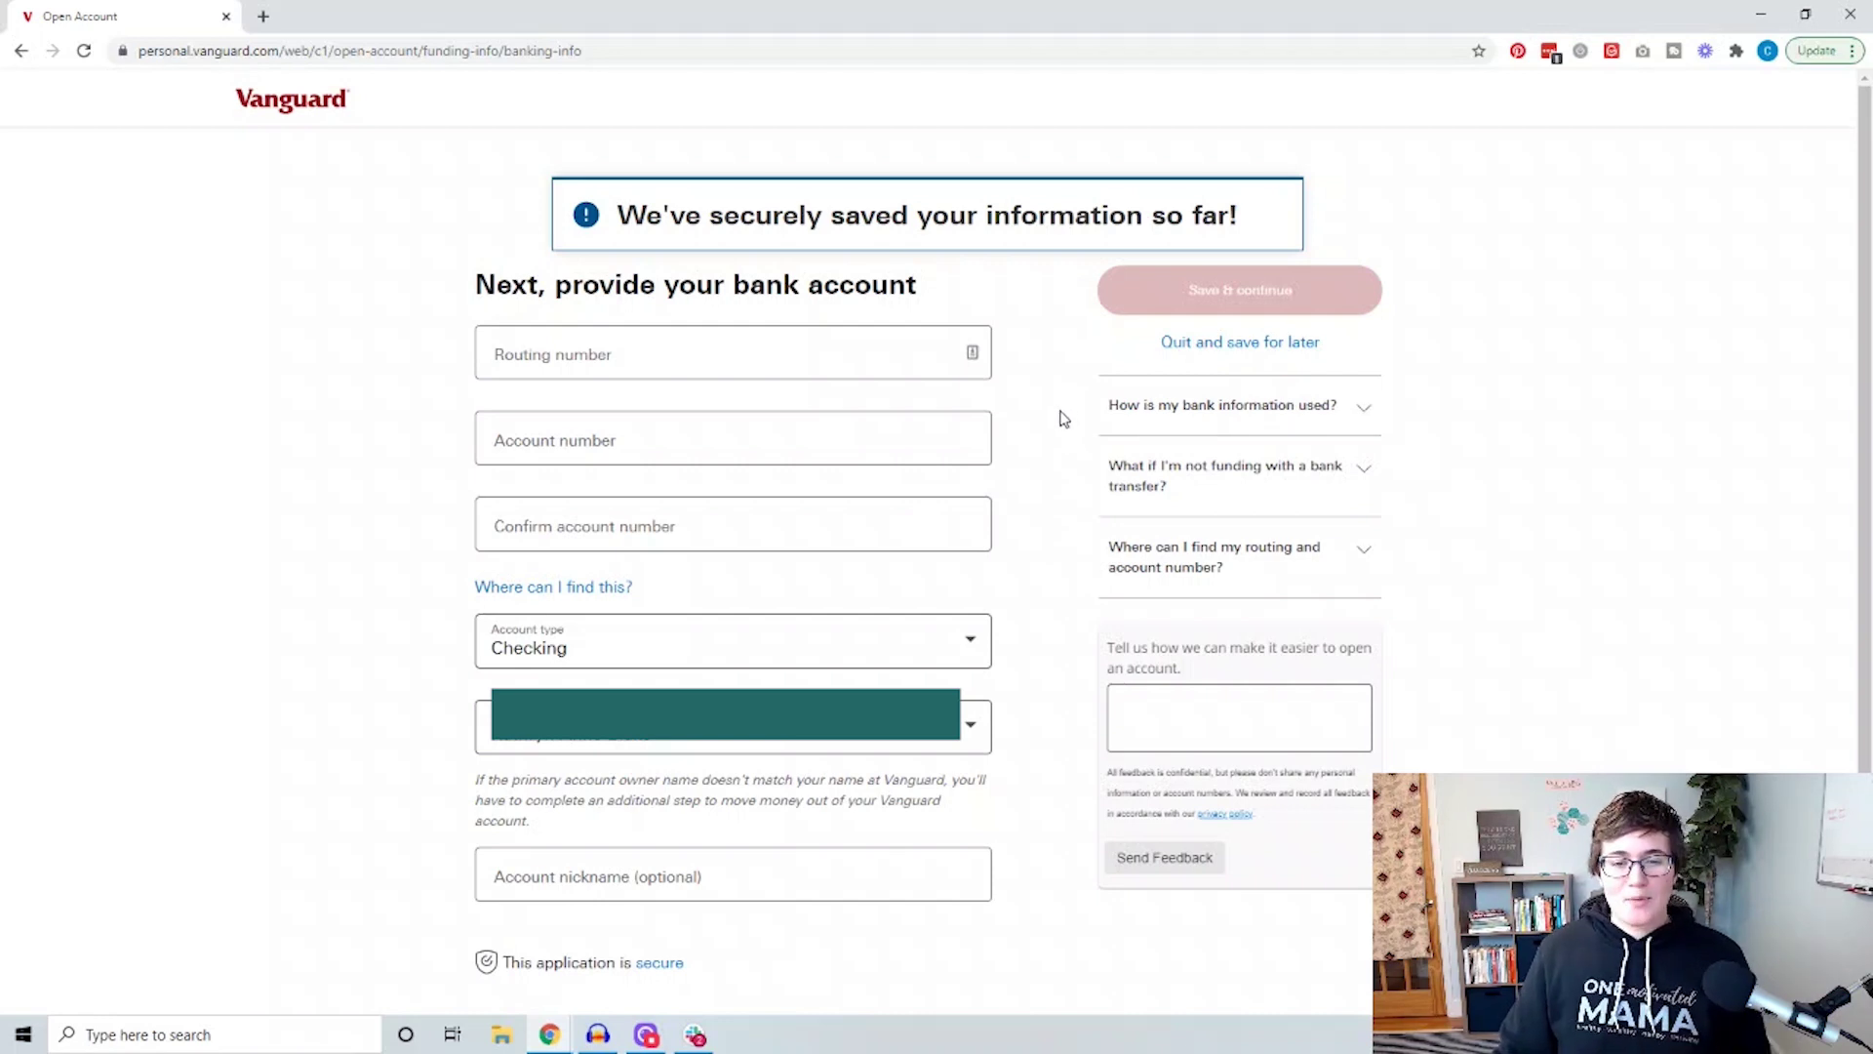
# Check the bank account type options and view the sample check showing where to find the routing and account numbers
pyautogui.scroll(-1, 1071, 421)
pyautogui.scroll(1, 957, 661)
pyautogui.click(957, 659)
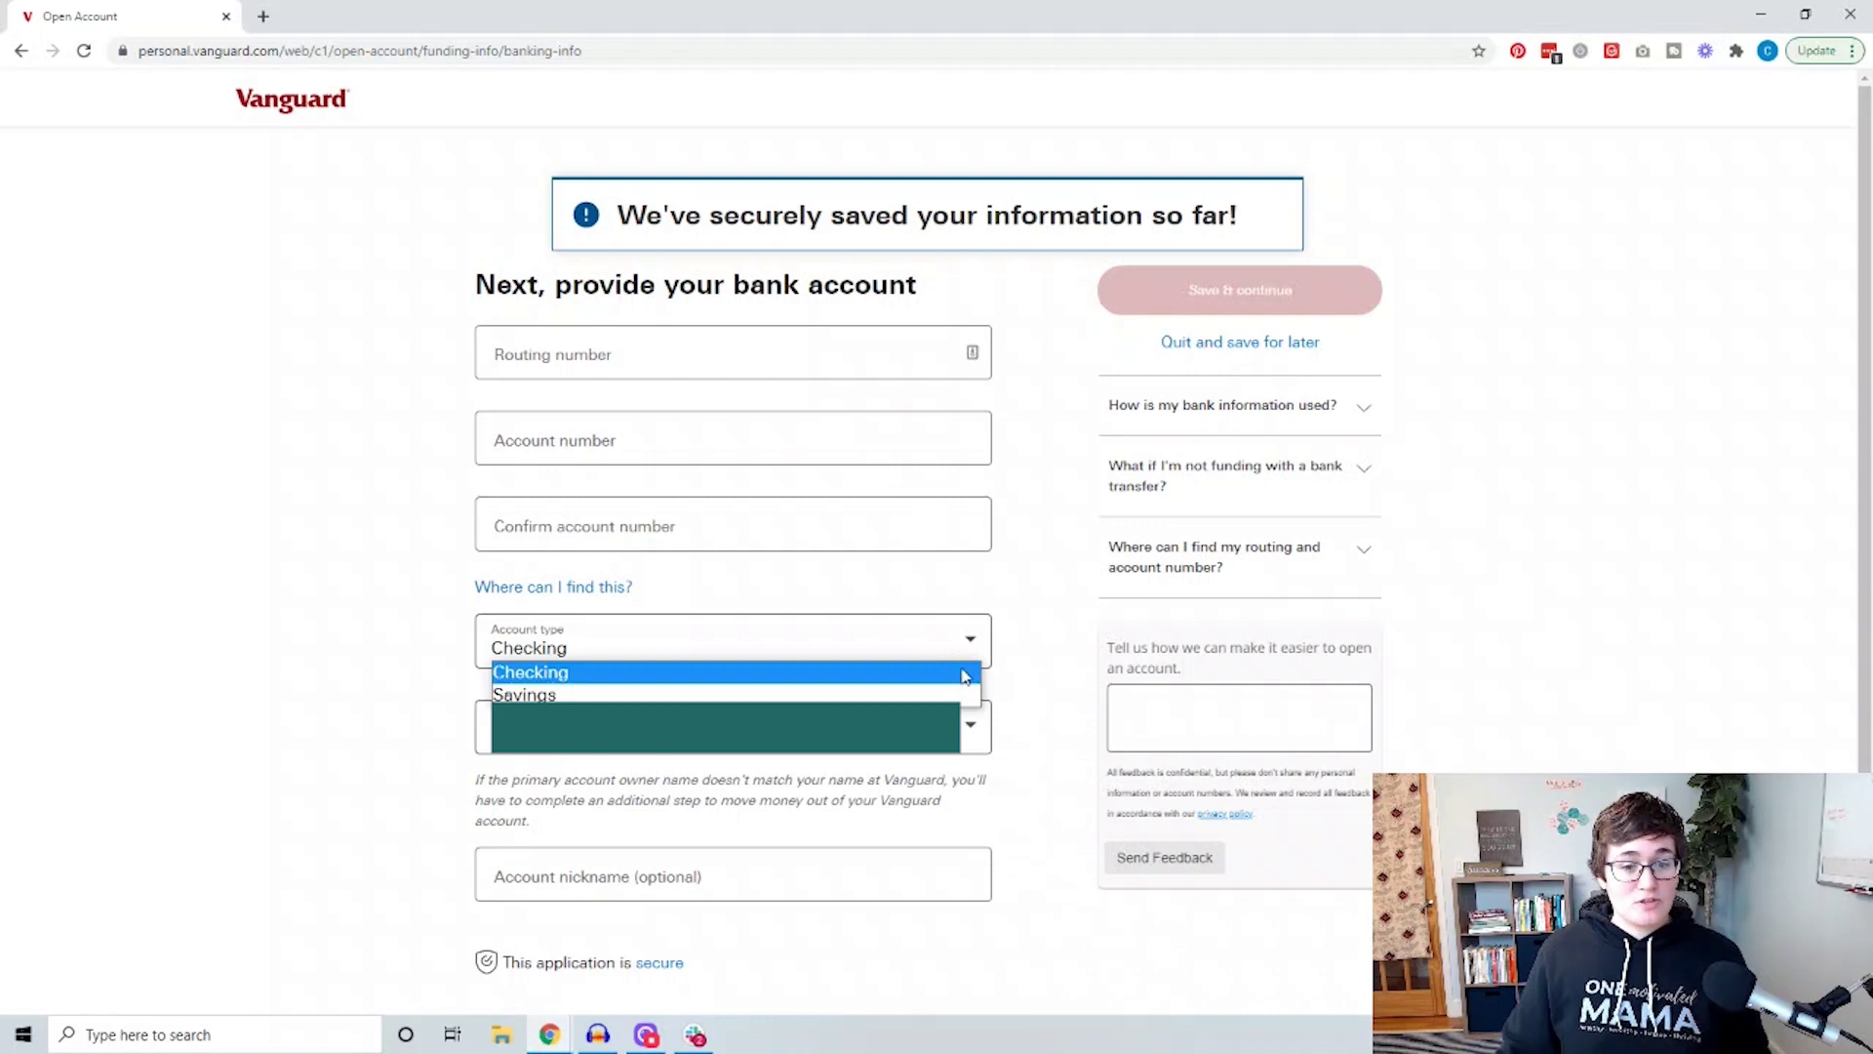
pyautogui.click(967, 646)
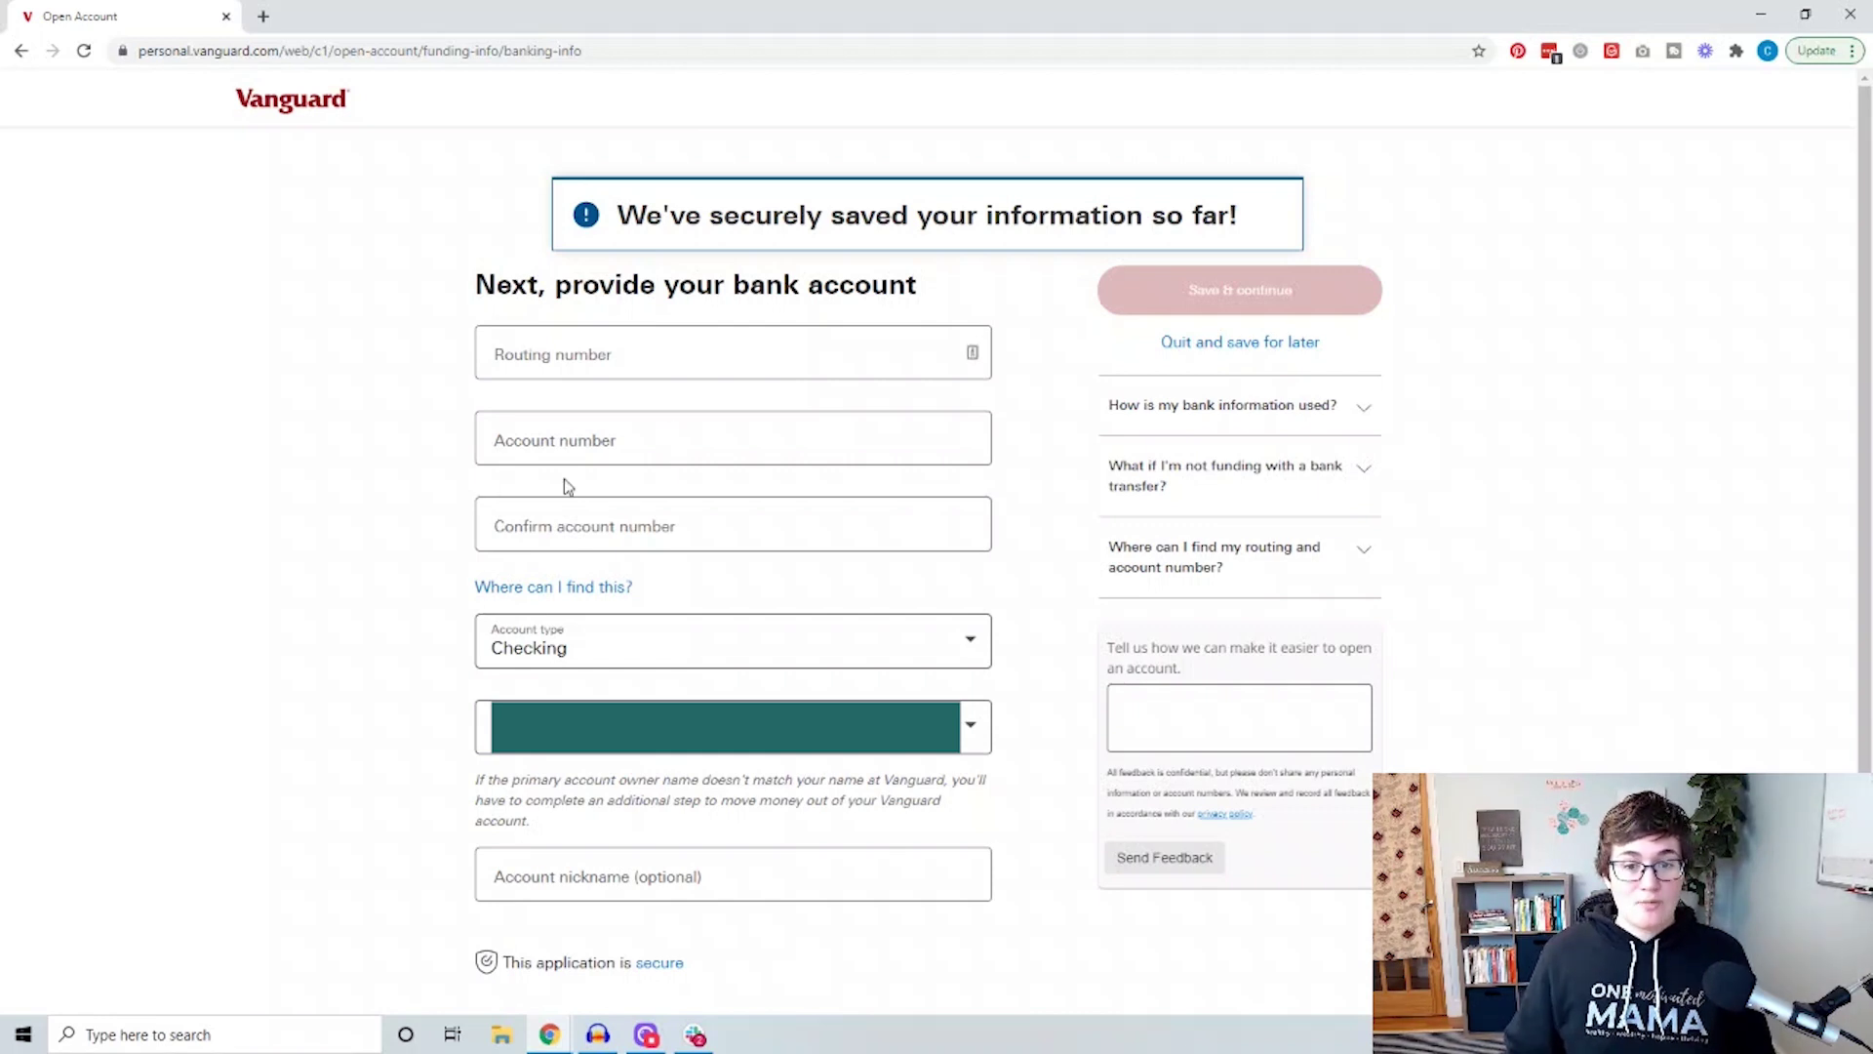
pyautogui.click(558, 588)
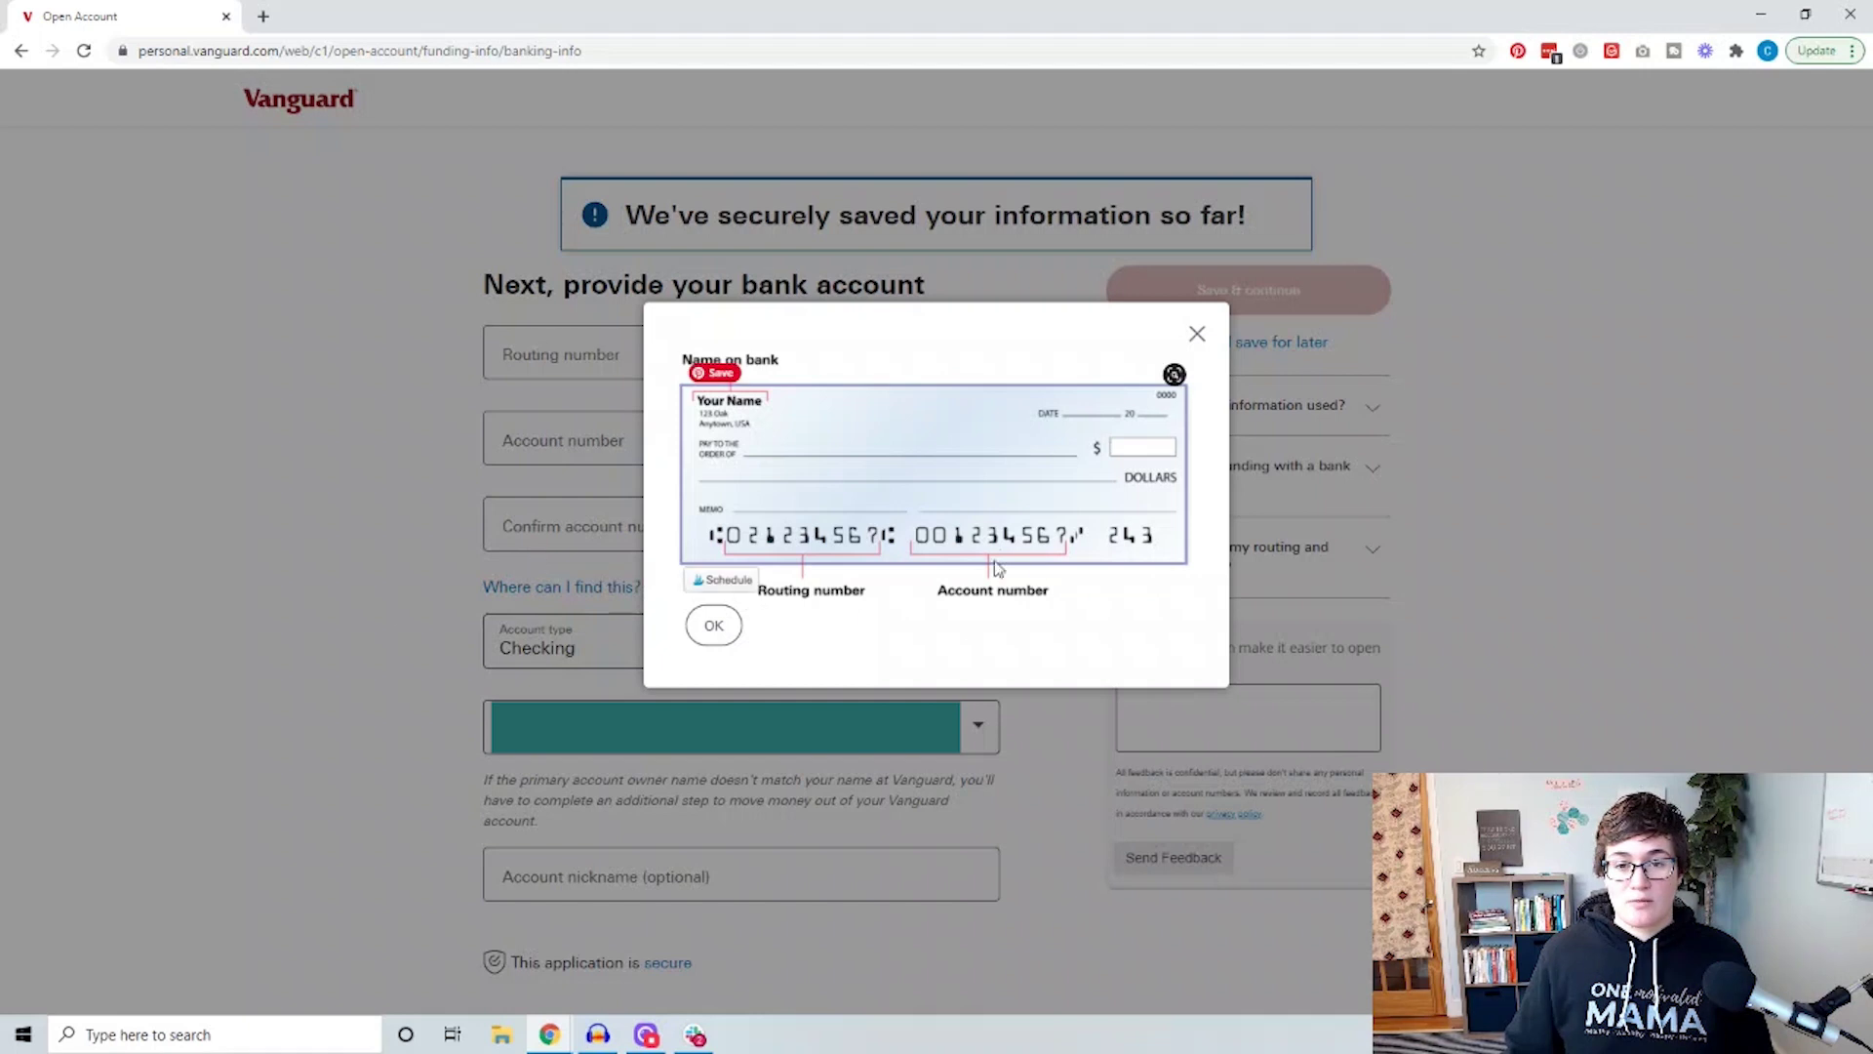
pyautogui.click(1197, 334)
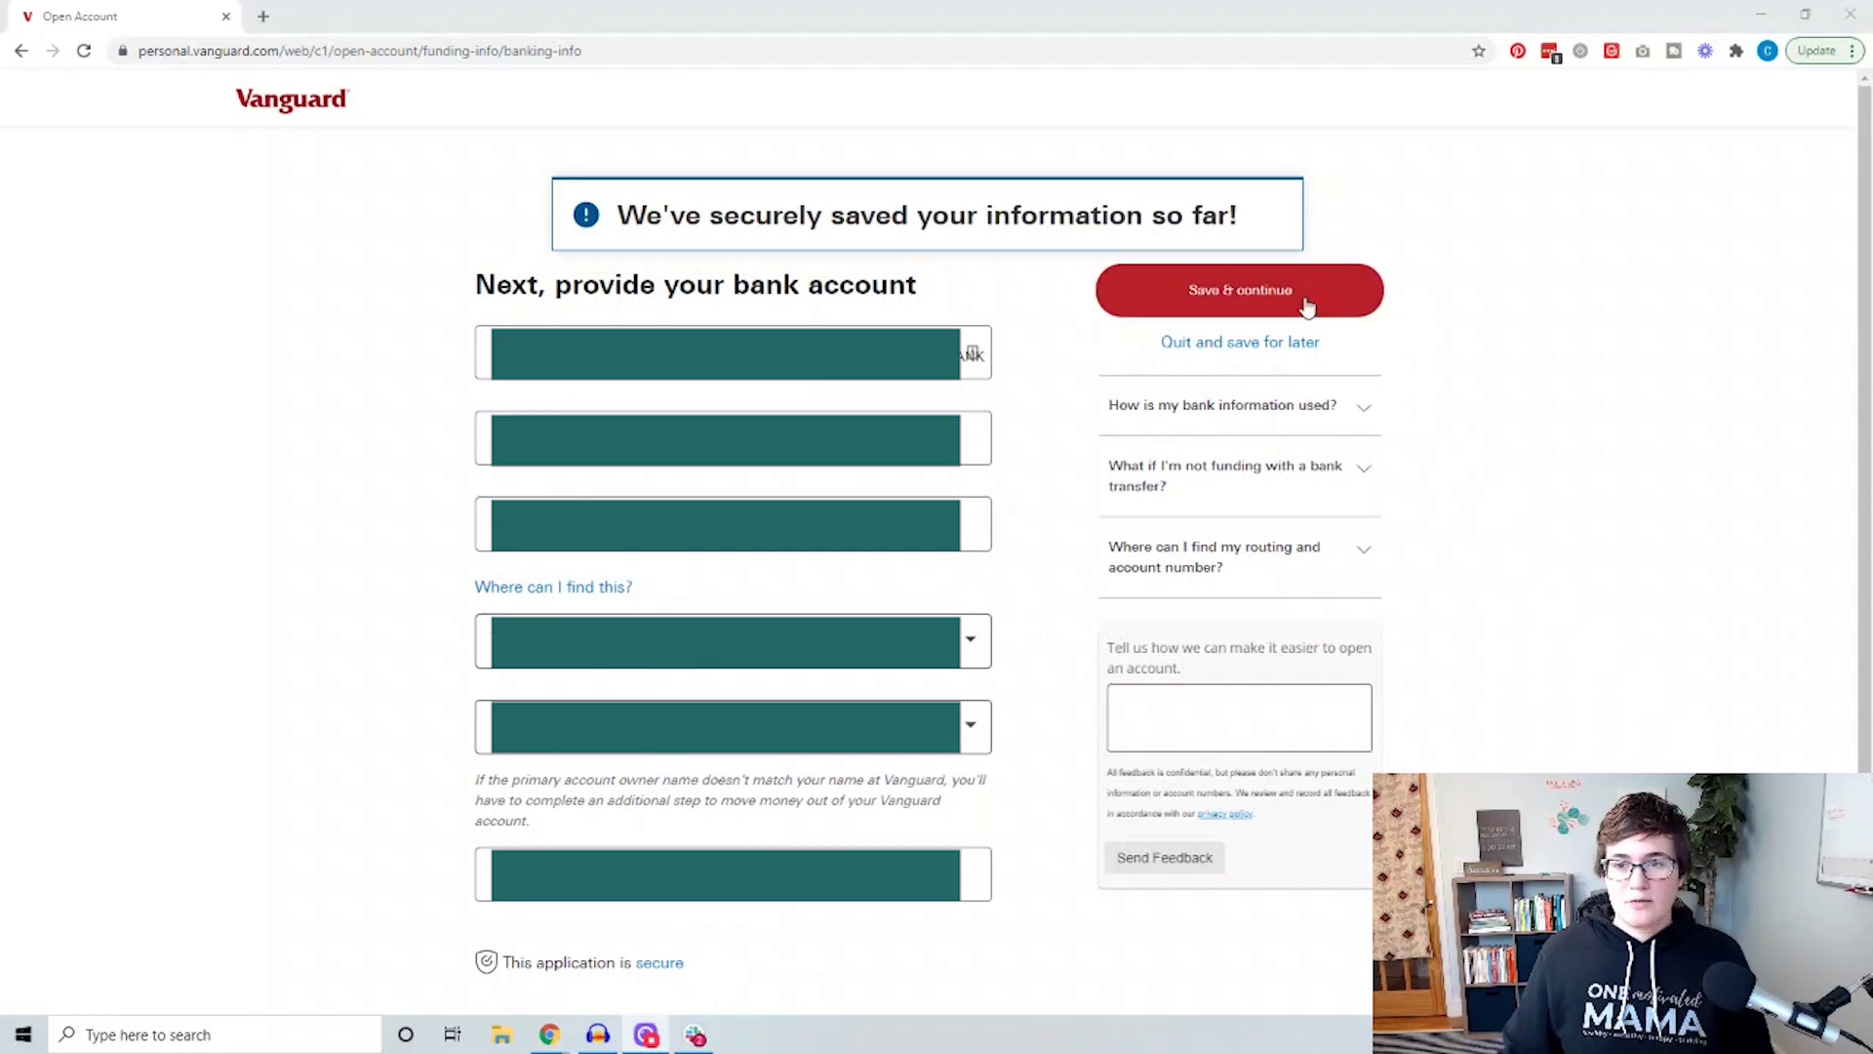
# Fill in and save the bank account details, and choose that bank account to fund the initial investment
pyautogui.click(1302, 299)
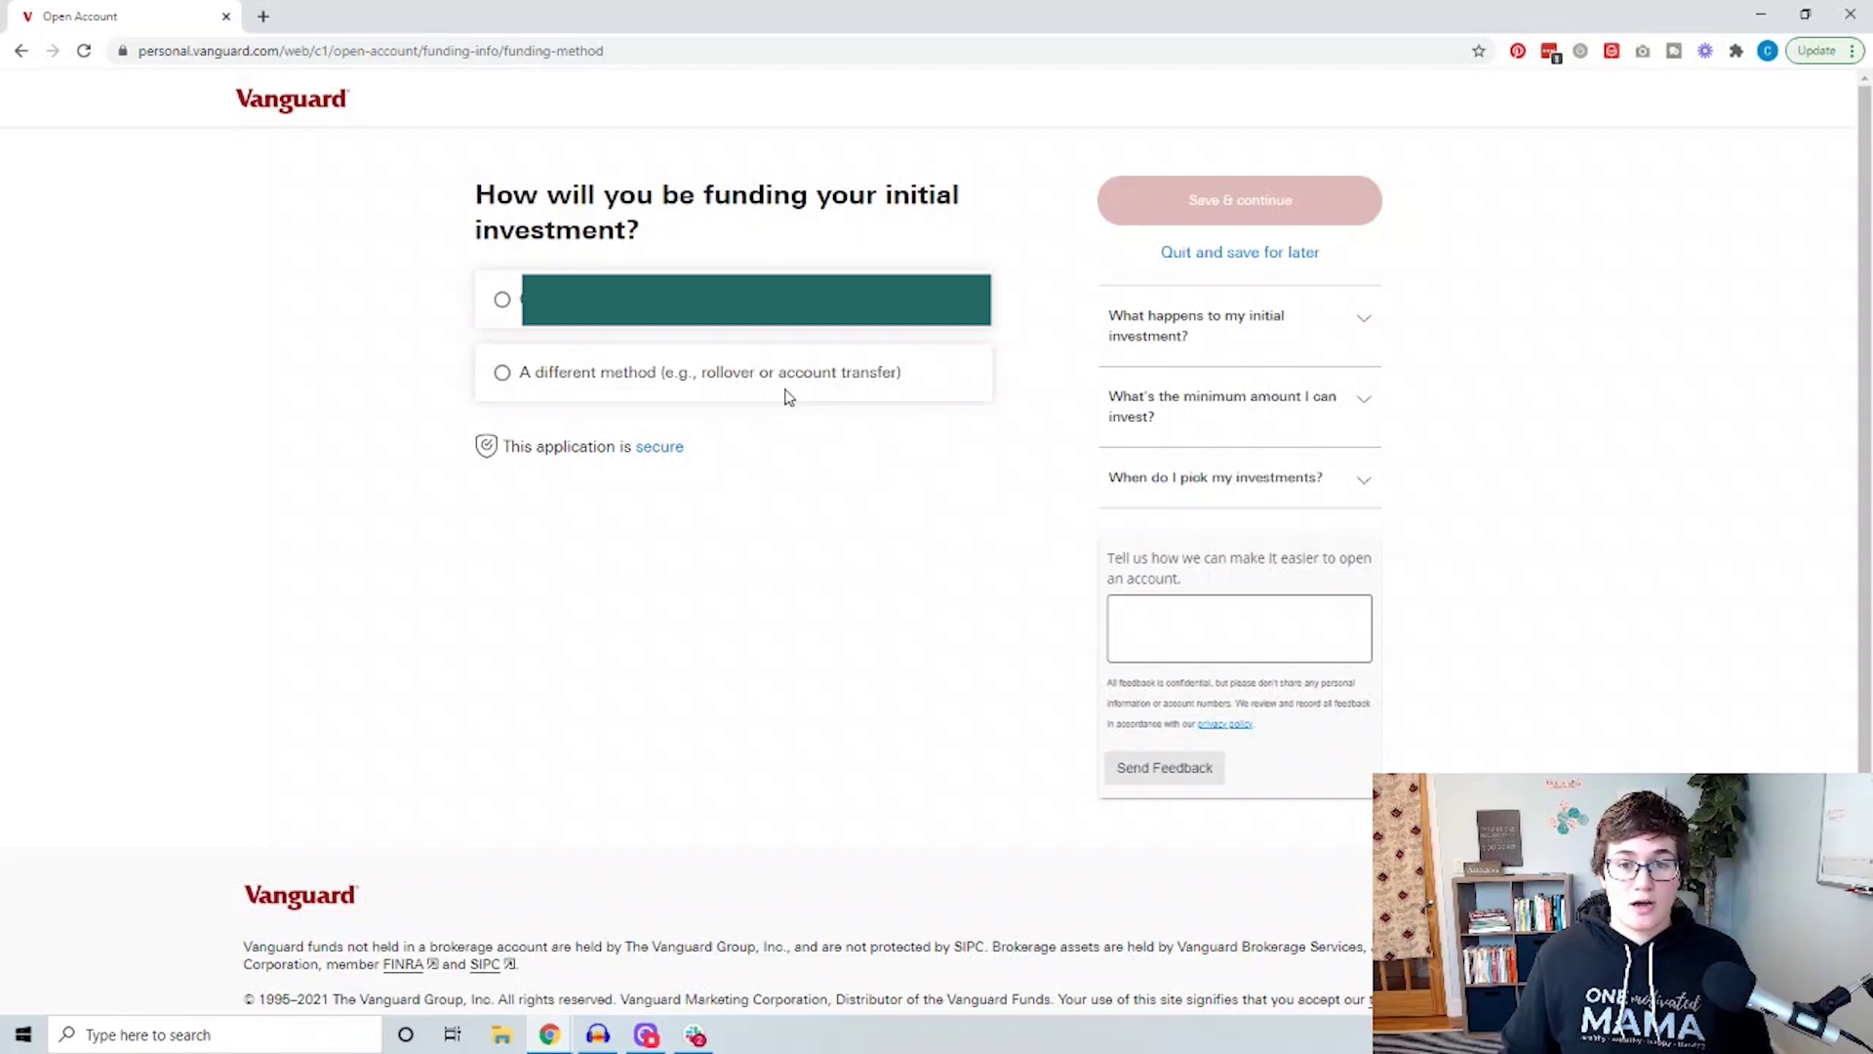
pyautogui.click(501, 299)
pyautogui.click(1219, 216)
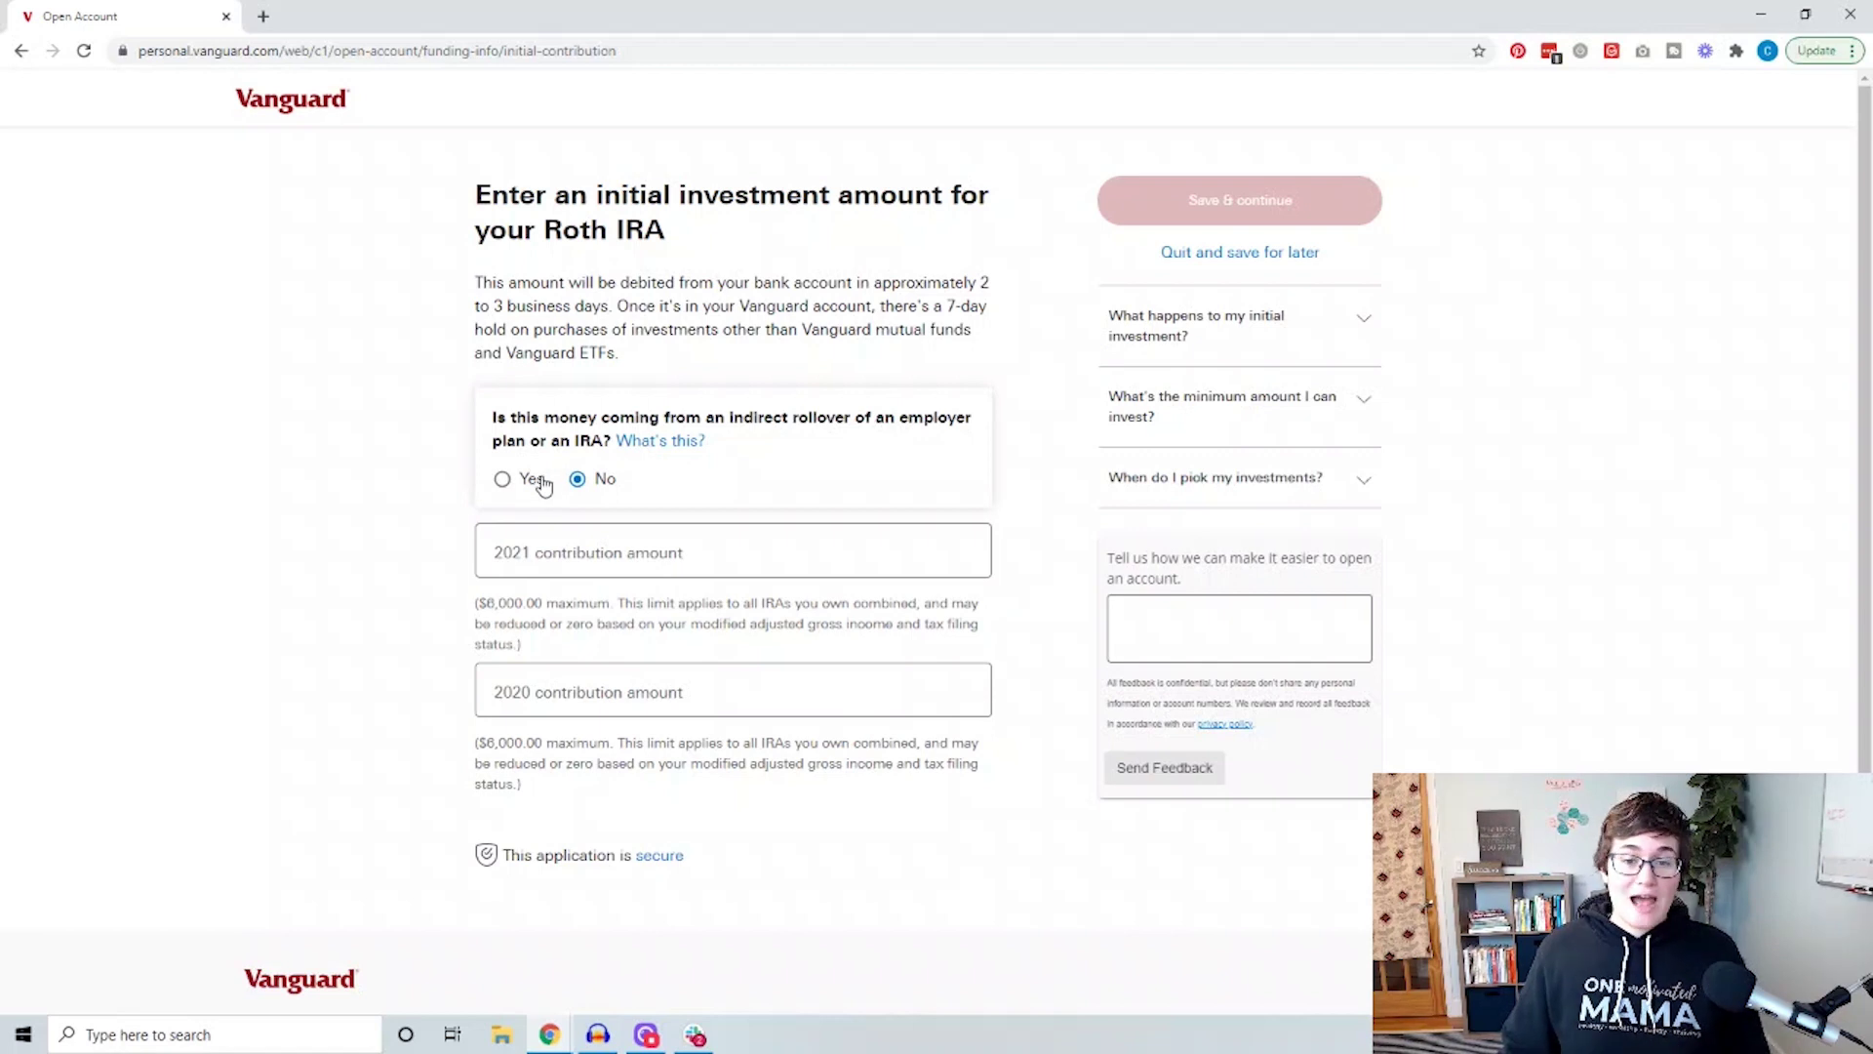
# Enter 2000 as the 2020 contribution amount, leaving the 2021 contribution blank and the indirect rollover answer at No, and save
pyautogui.click(585, 571)
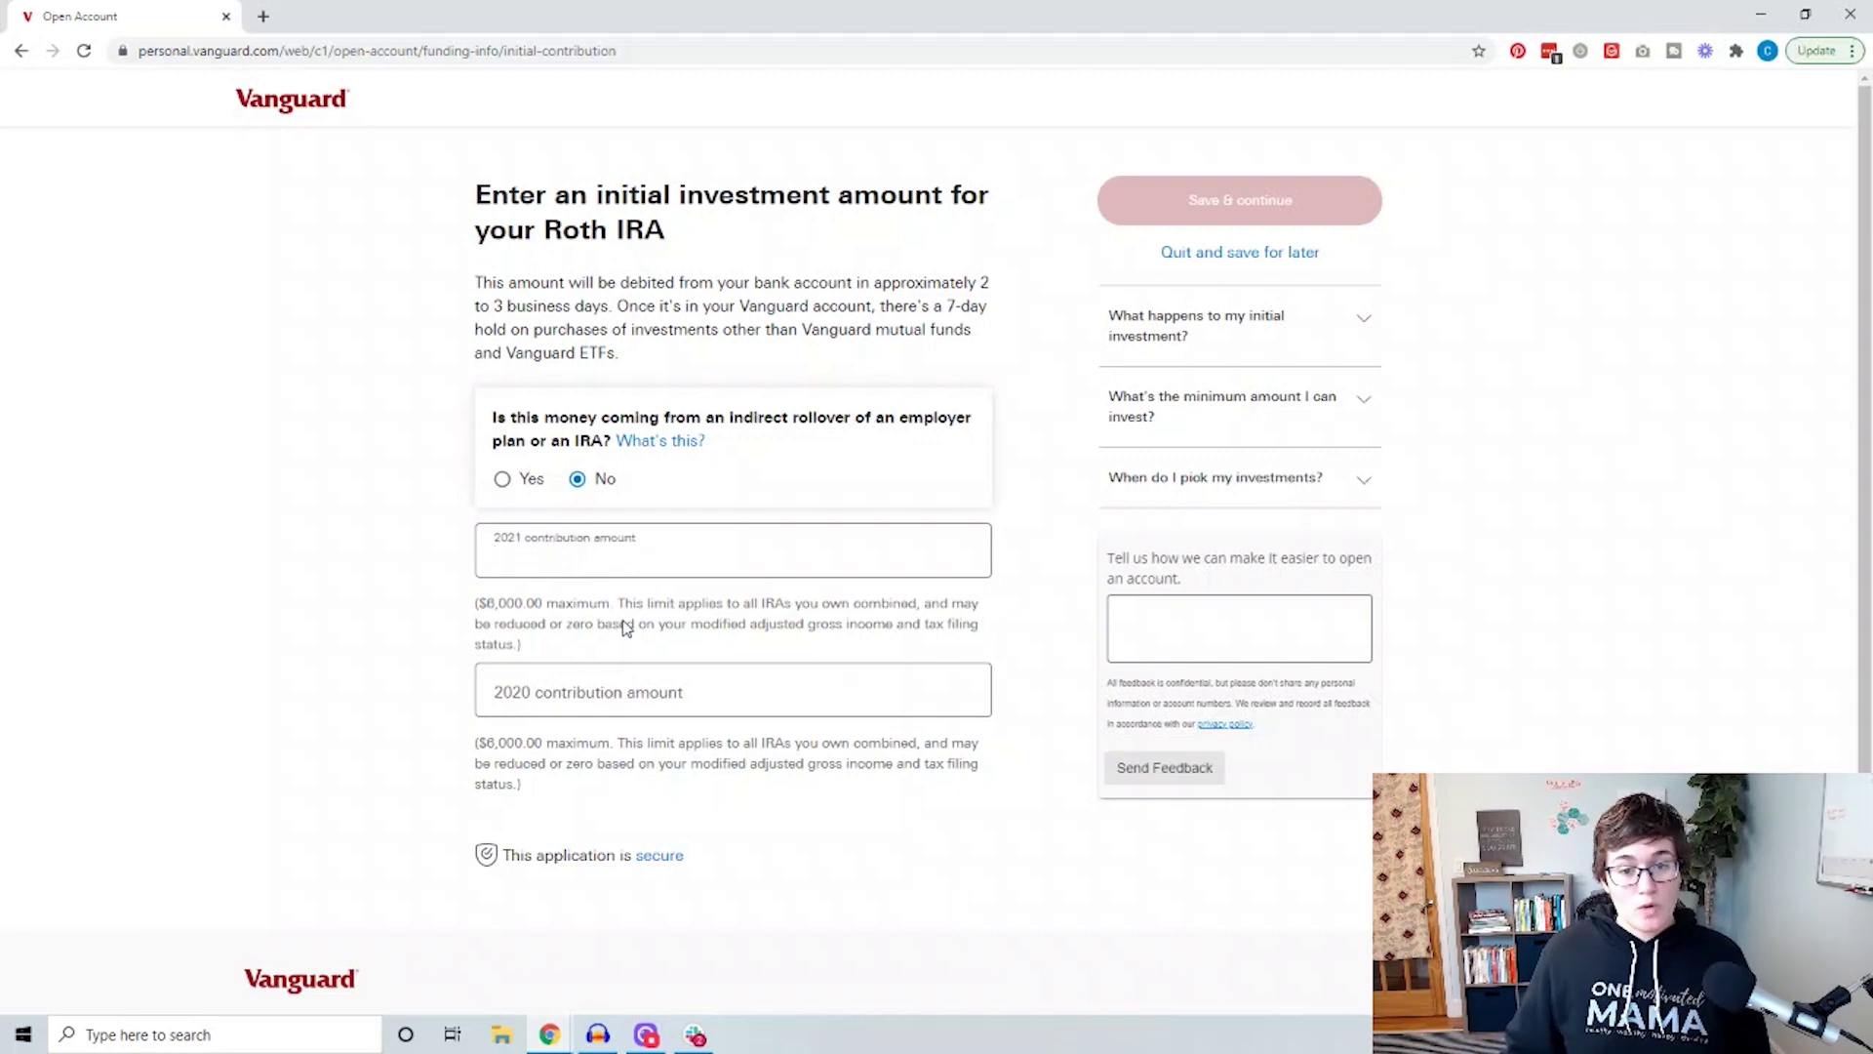
pyautogui.click(671, 702)
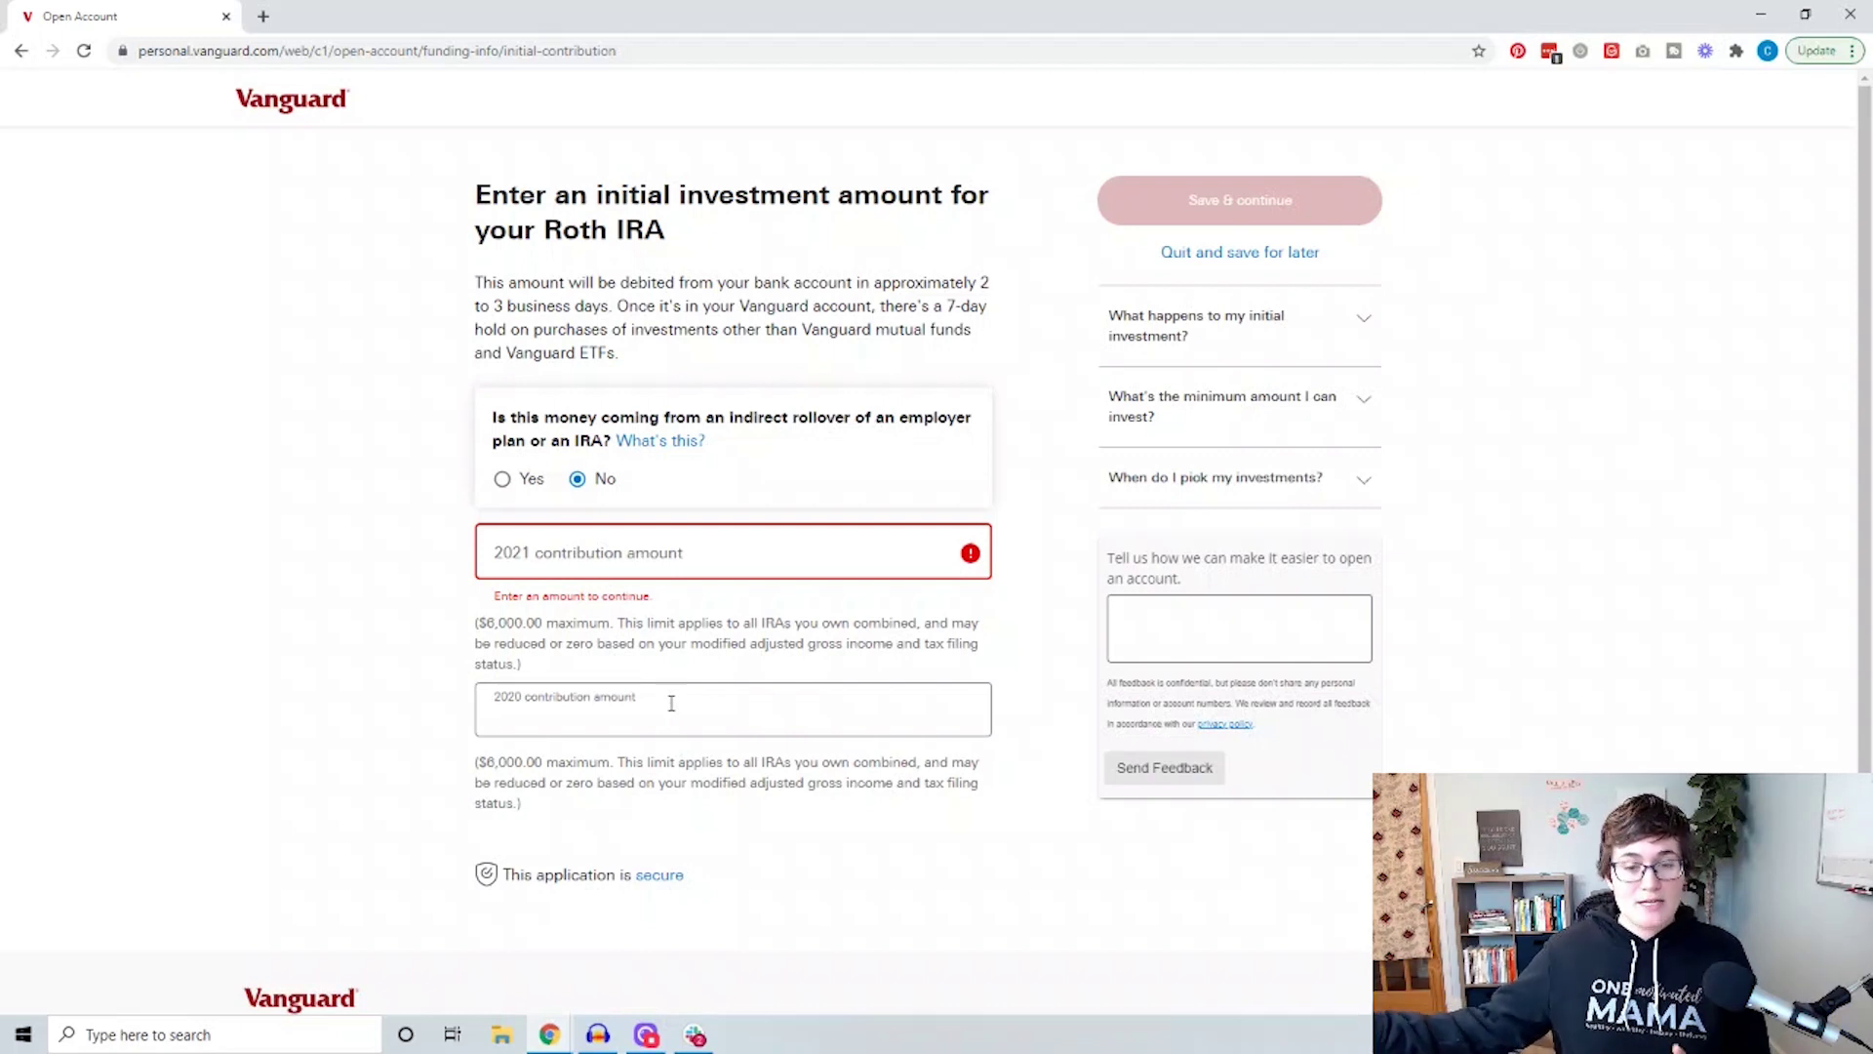
pyautogui.click(671, 703)
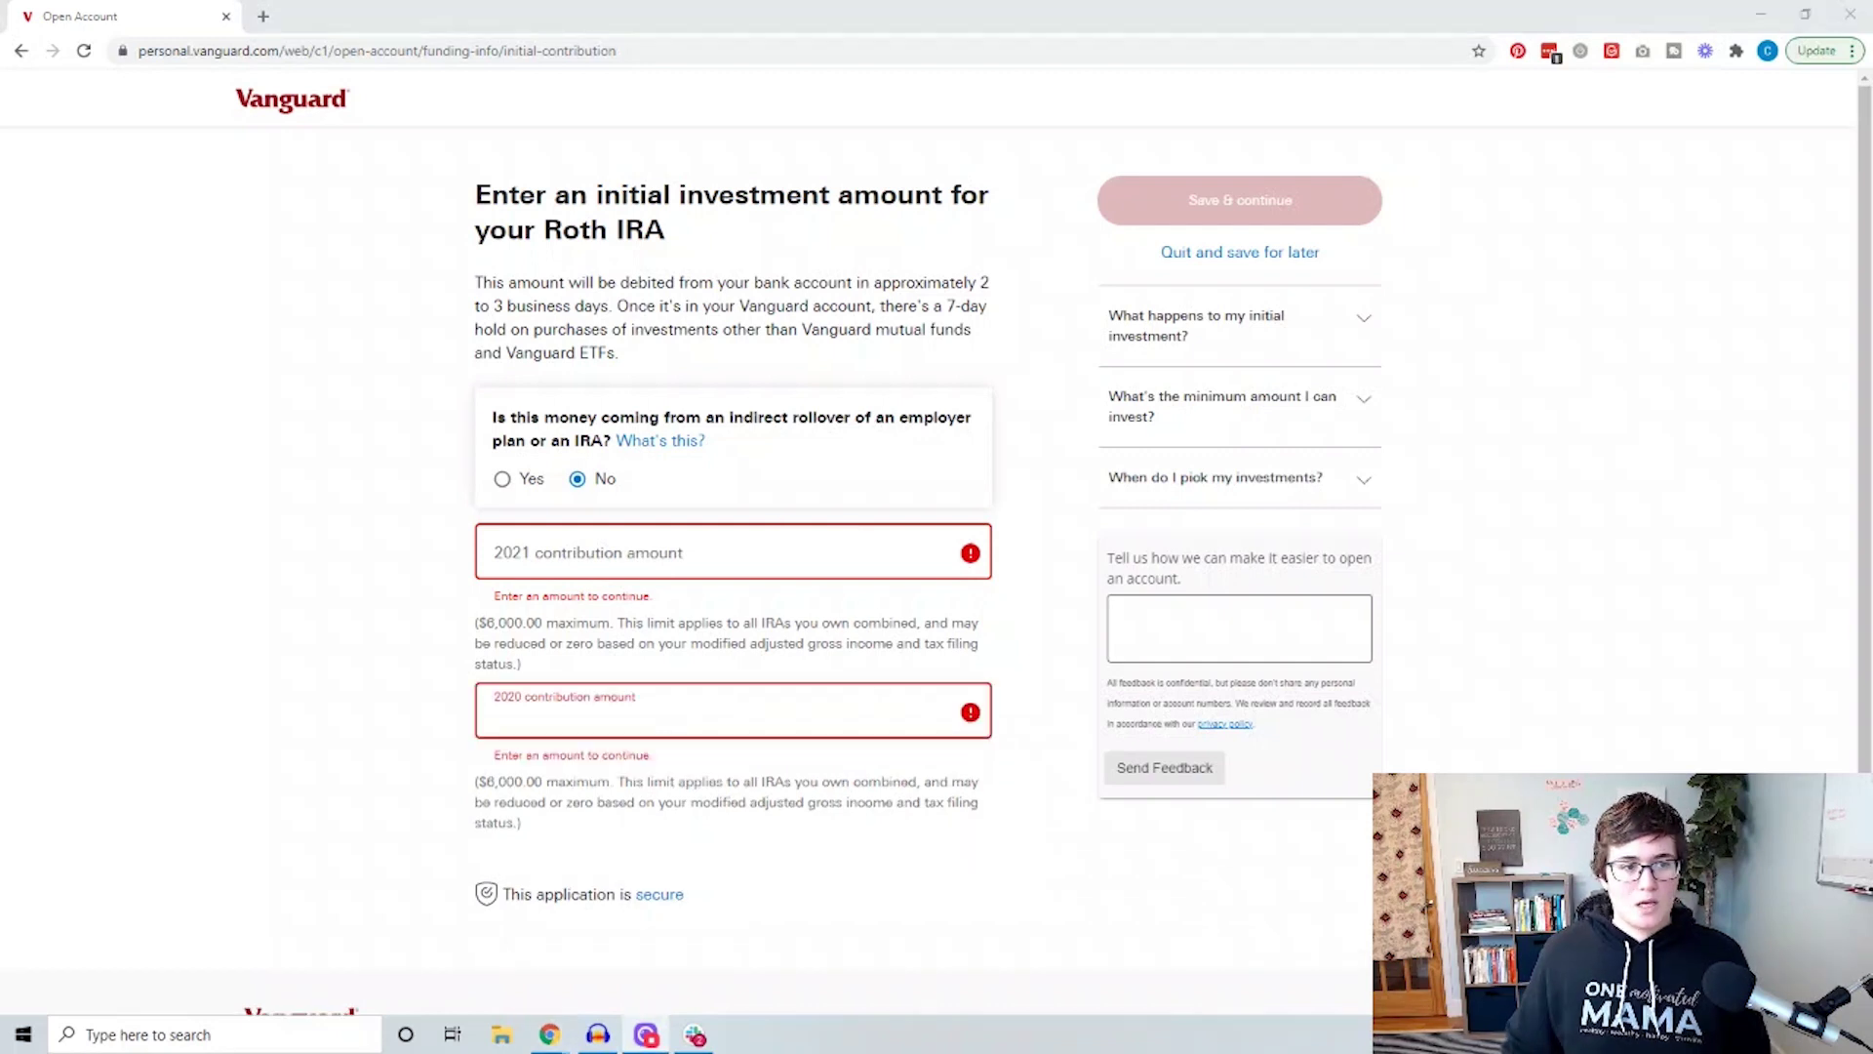
pyautogui.click(576, 733)
pyautogui.write('2000')
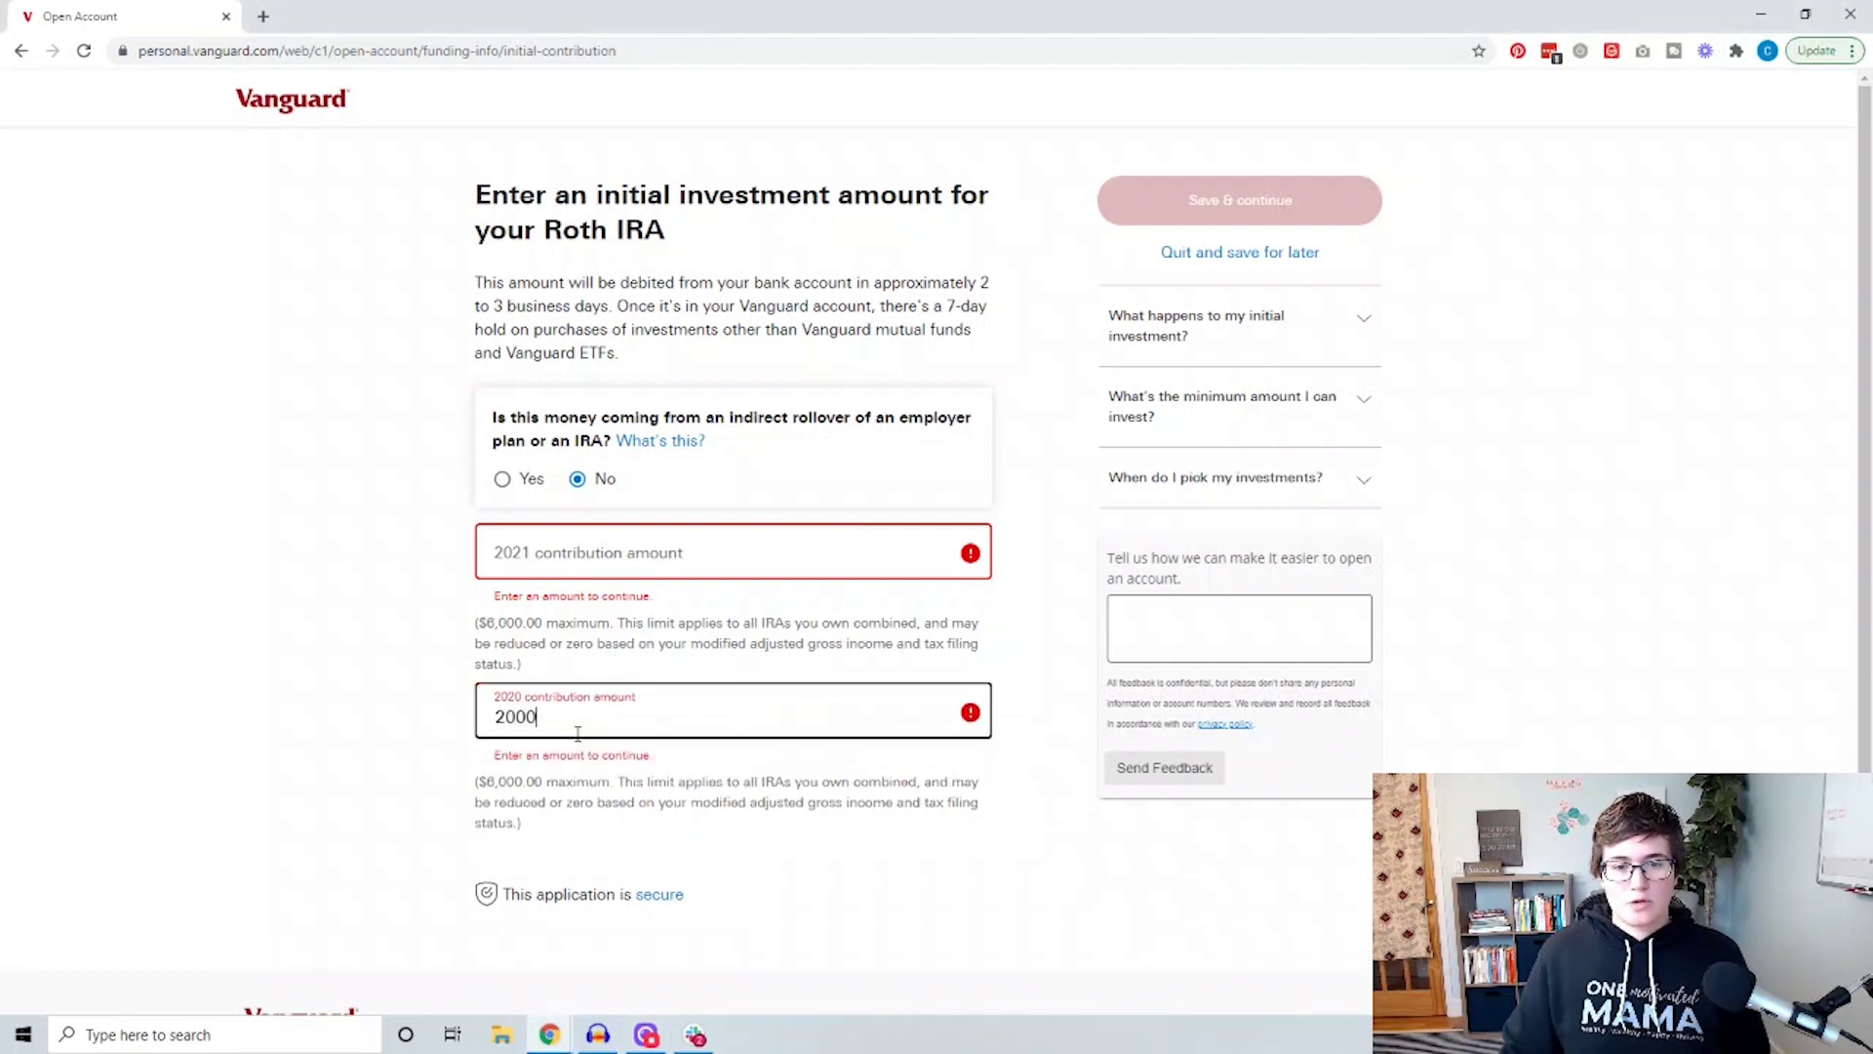
pyautogui.click(459, 705)
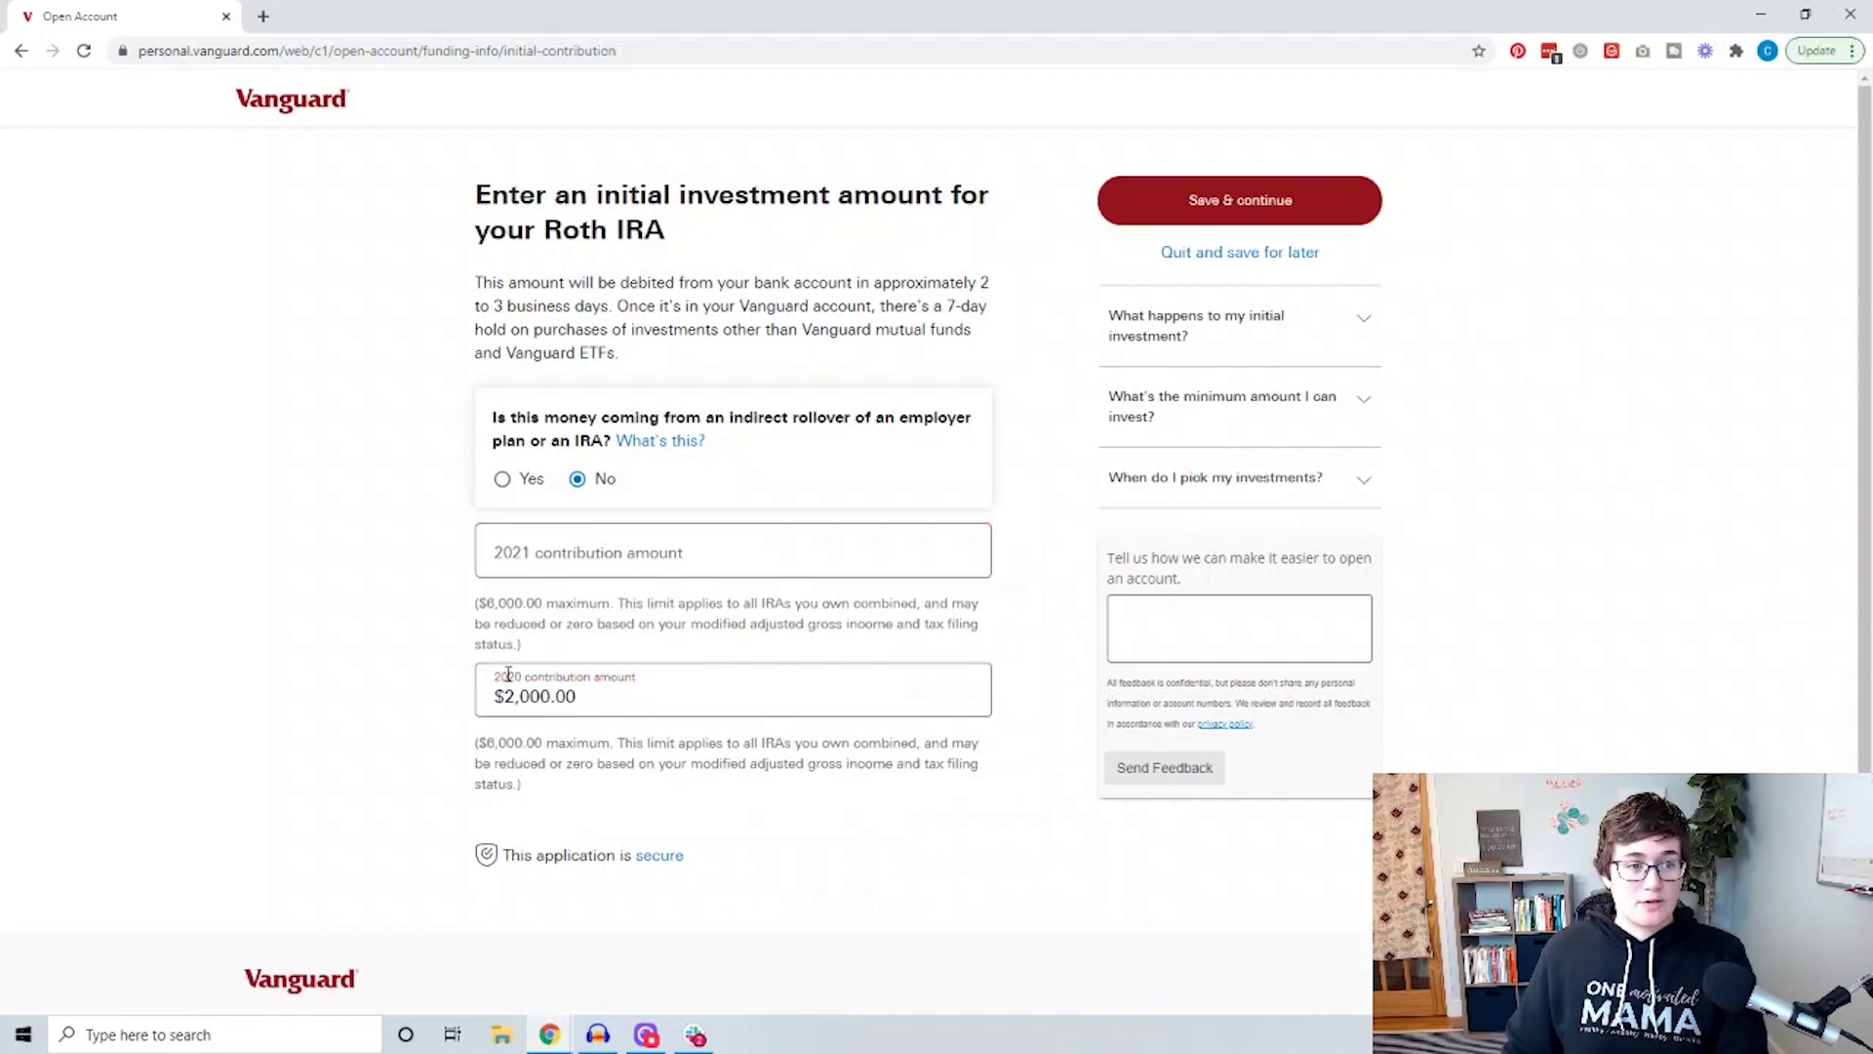
pyautogui.click(1302, 213)
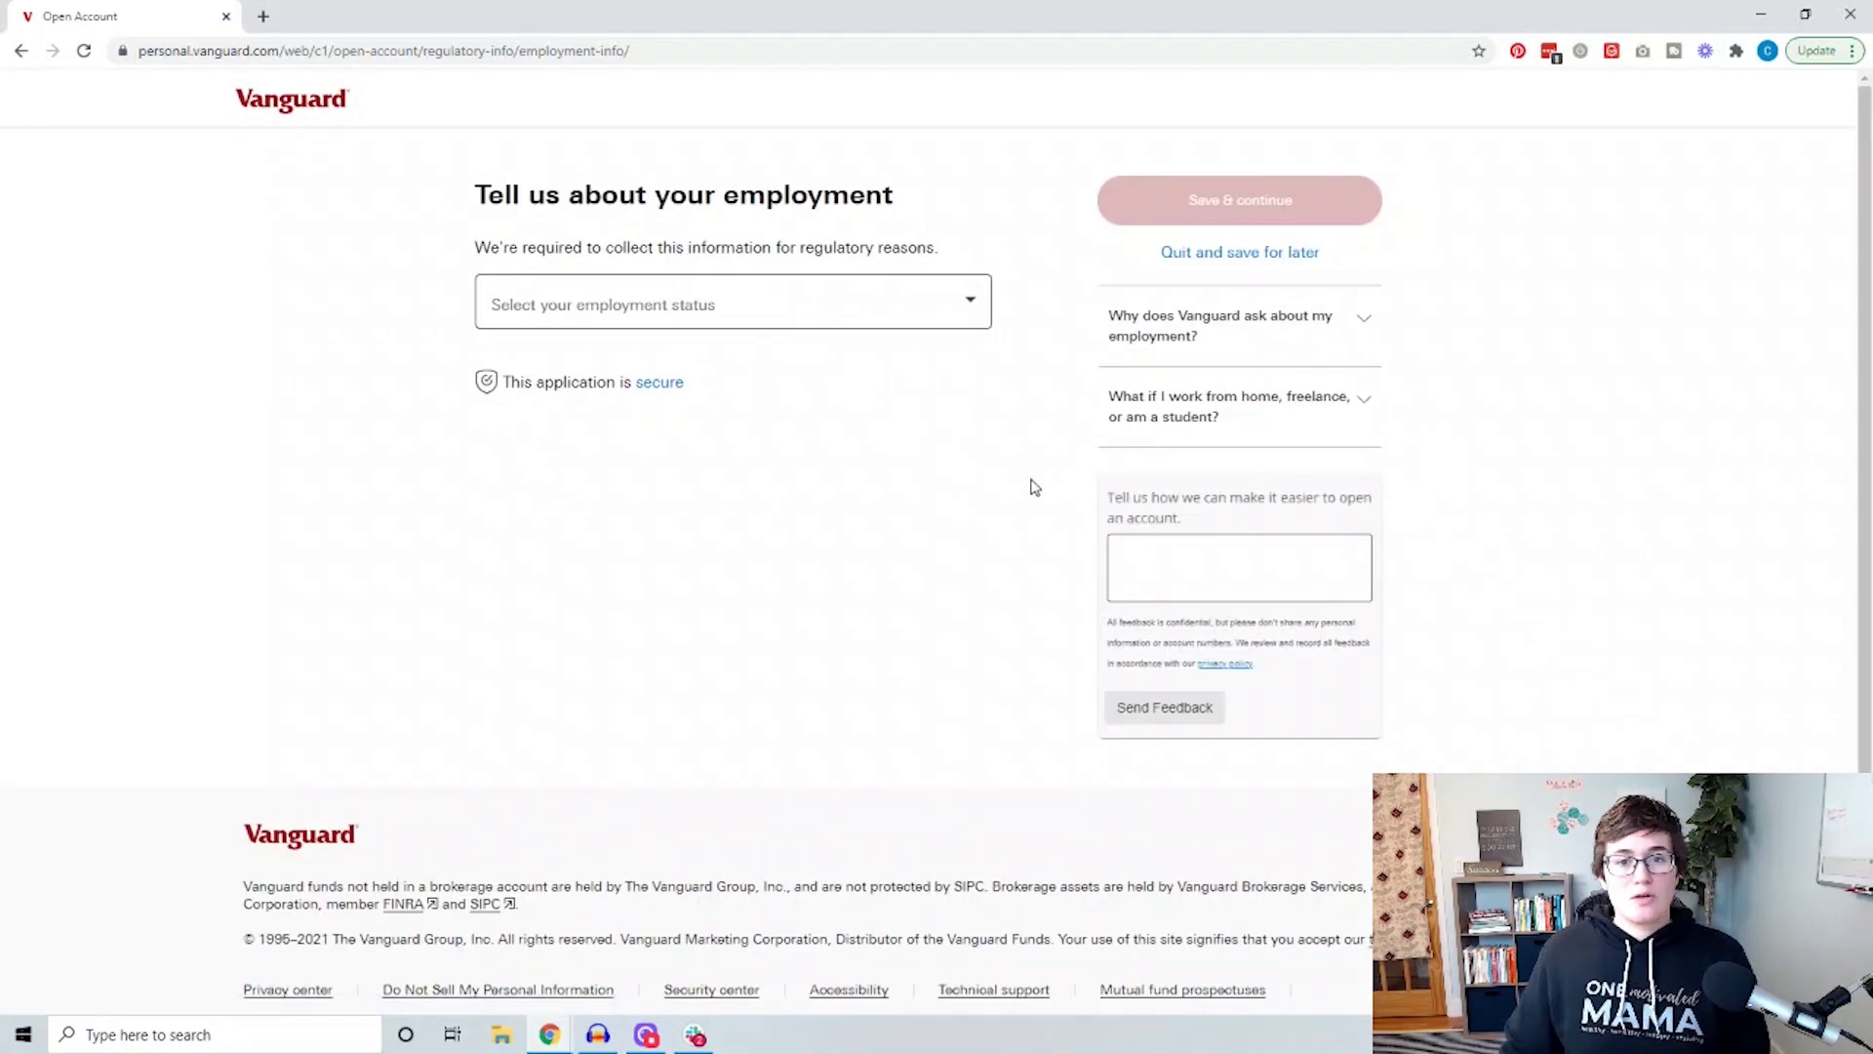
# Set the employment status to Self-employed
pyautogui.click(981, 316)
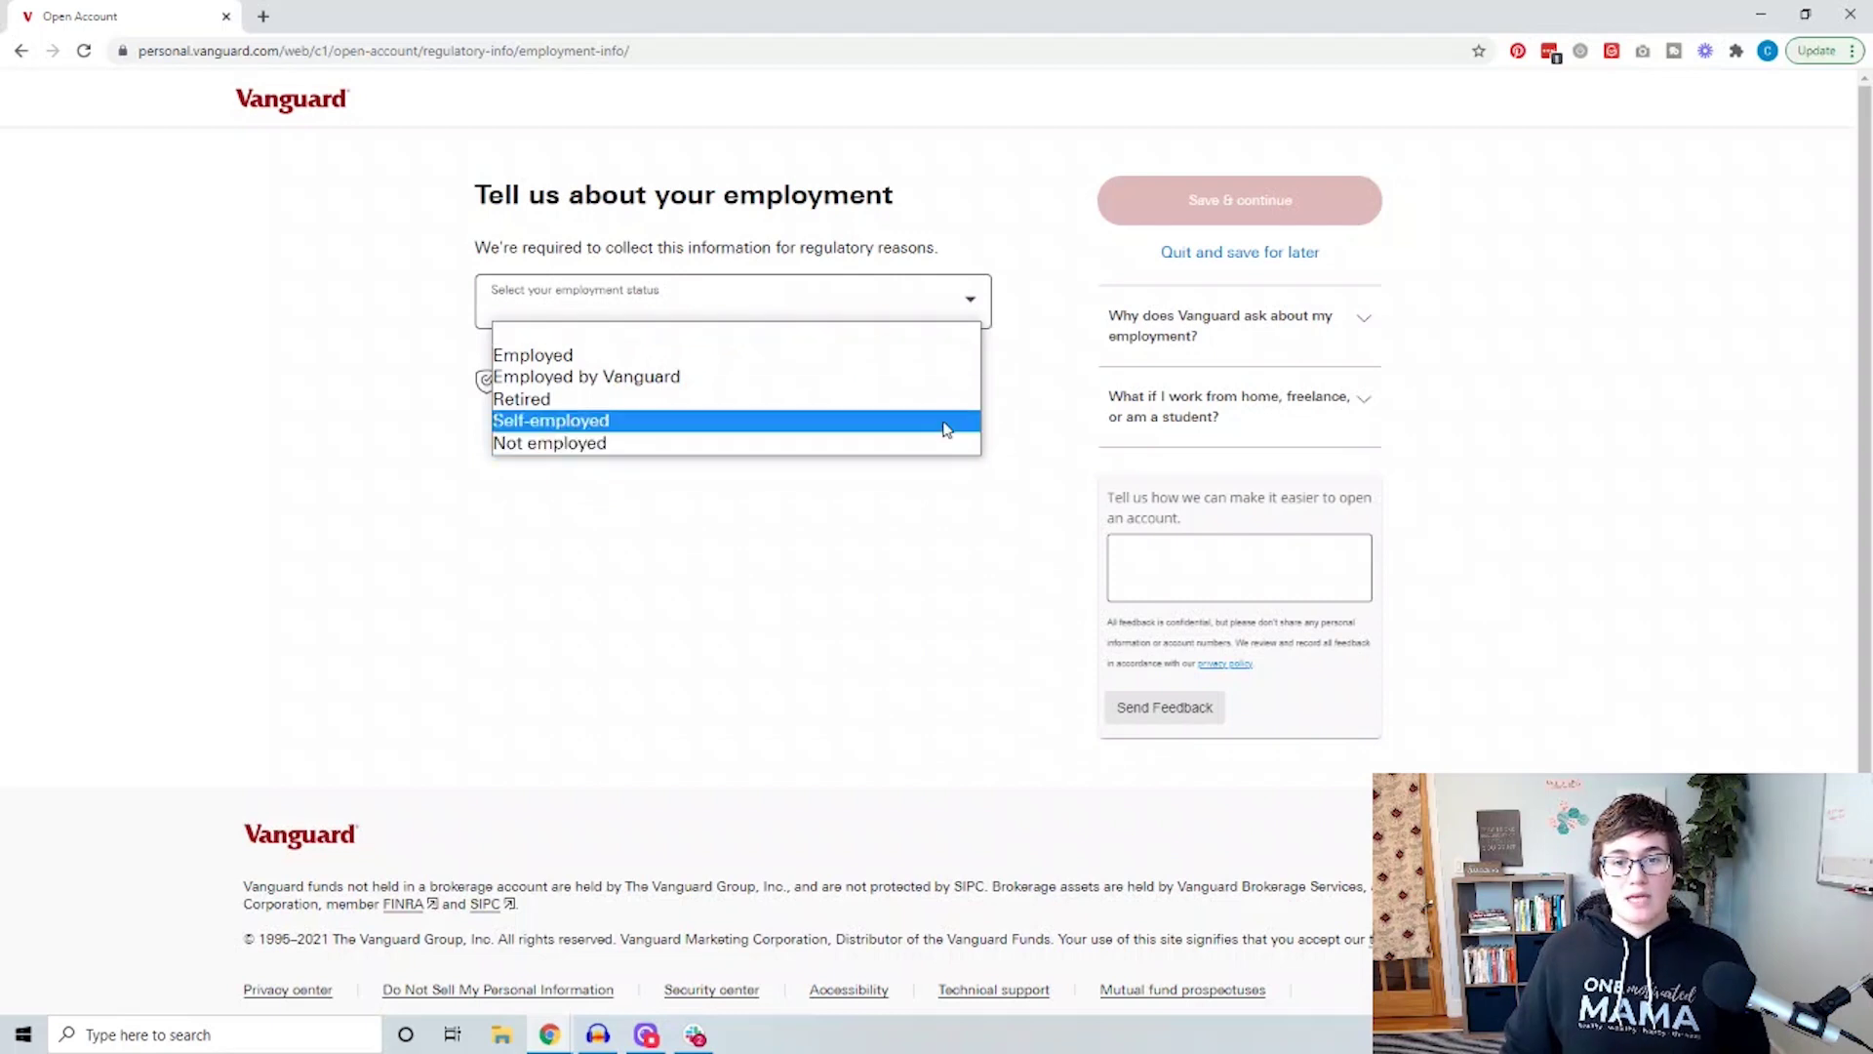
pyautogui.click(944, 421)
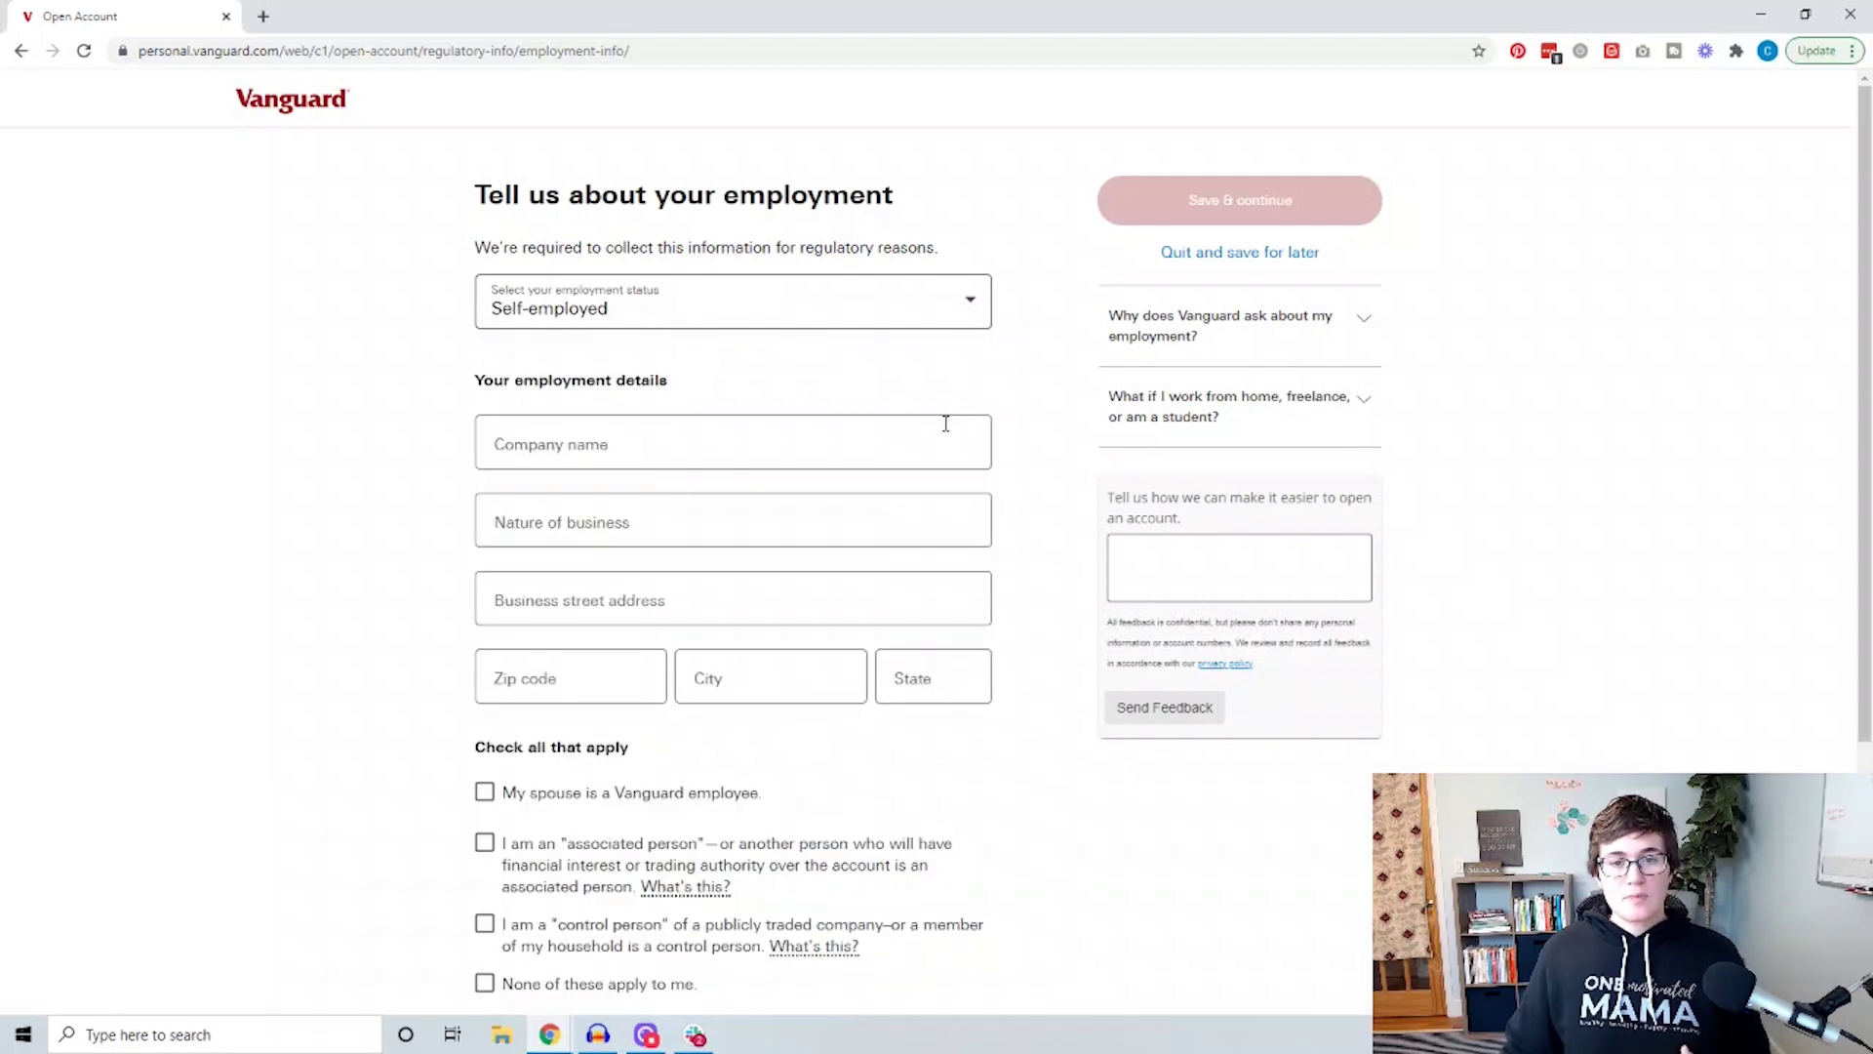
pyautogui.scroll(-1, 945, 423)
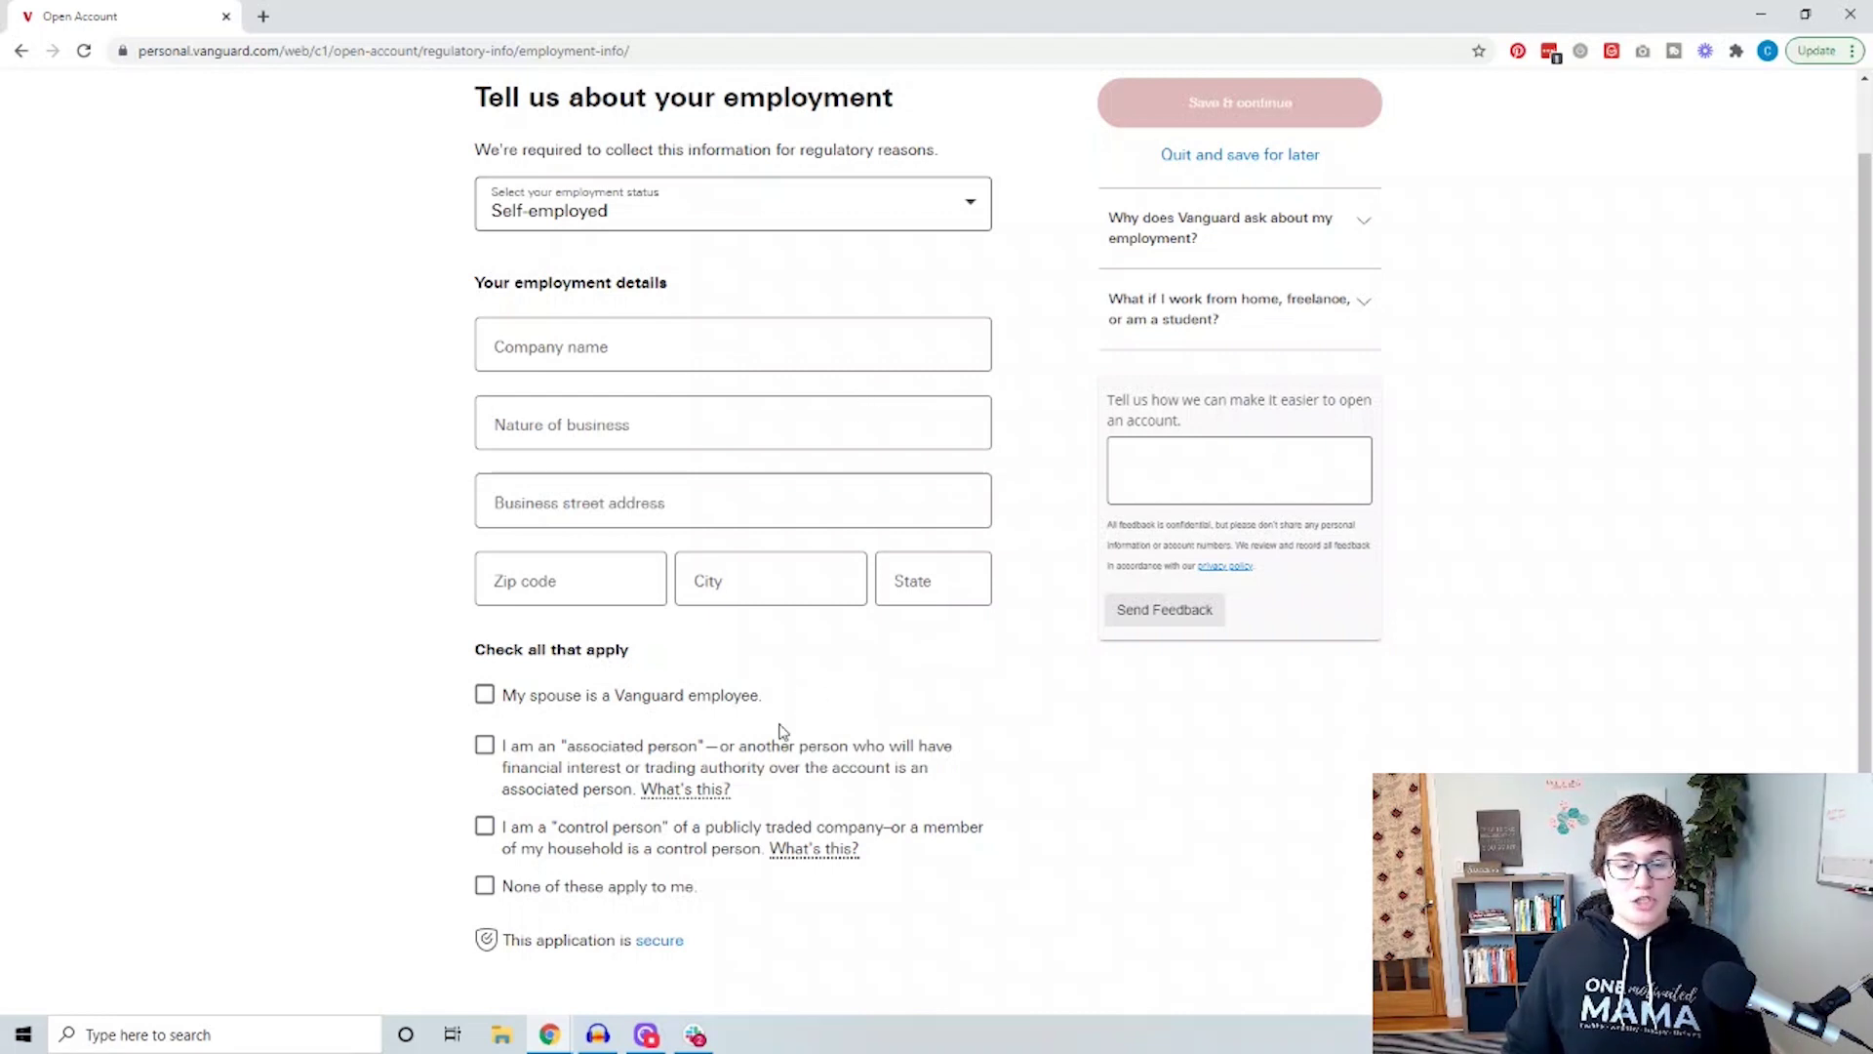
pyautogui.scroll(-1, 781, 729)
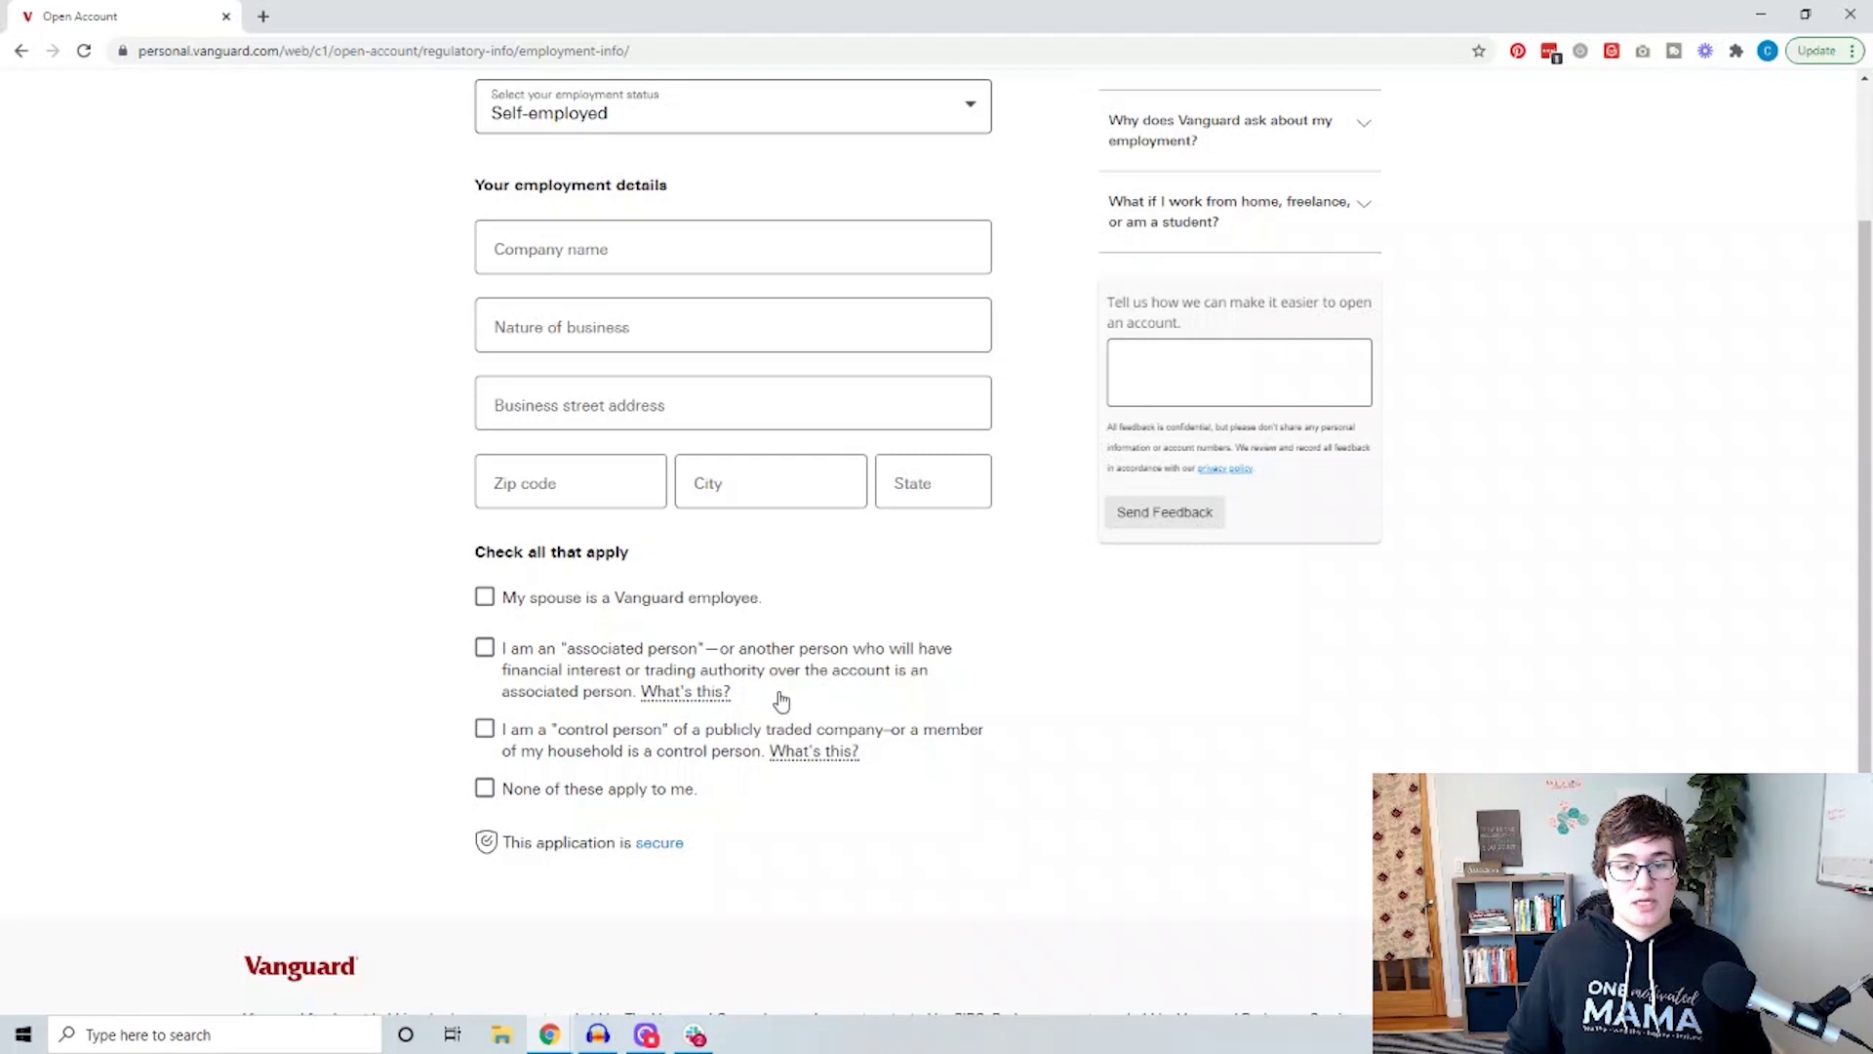
# Read the explanations of "associated person" and "control person", and mark that none of these statements apply
pyautogui.click(724, 695)
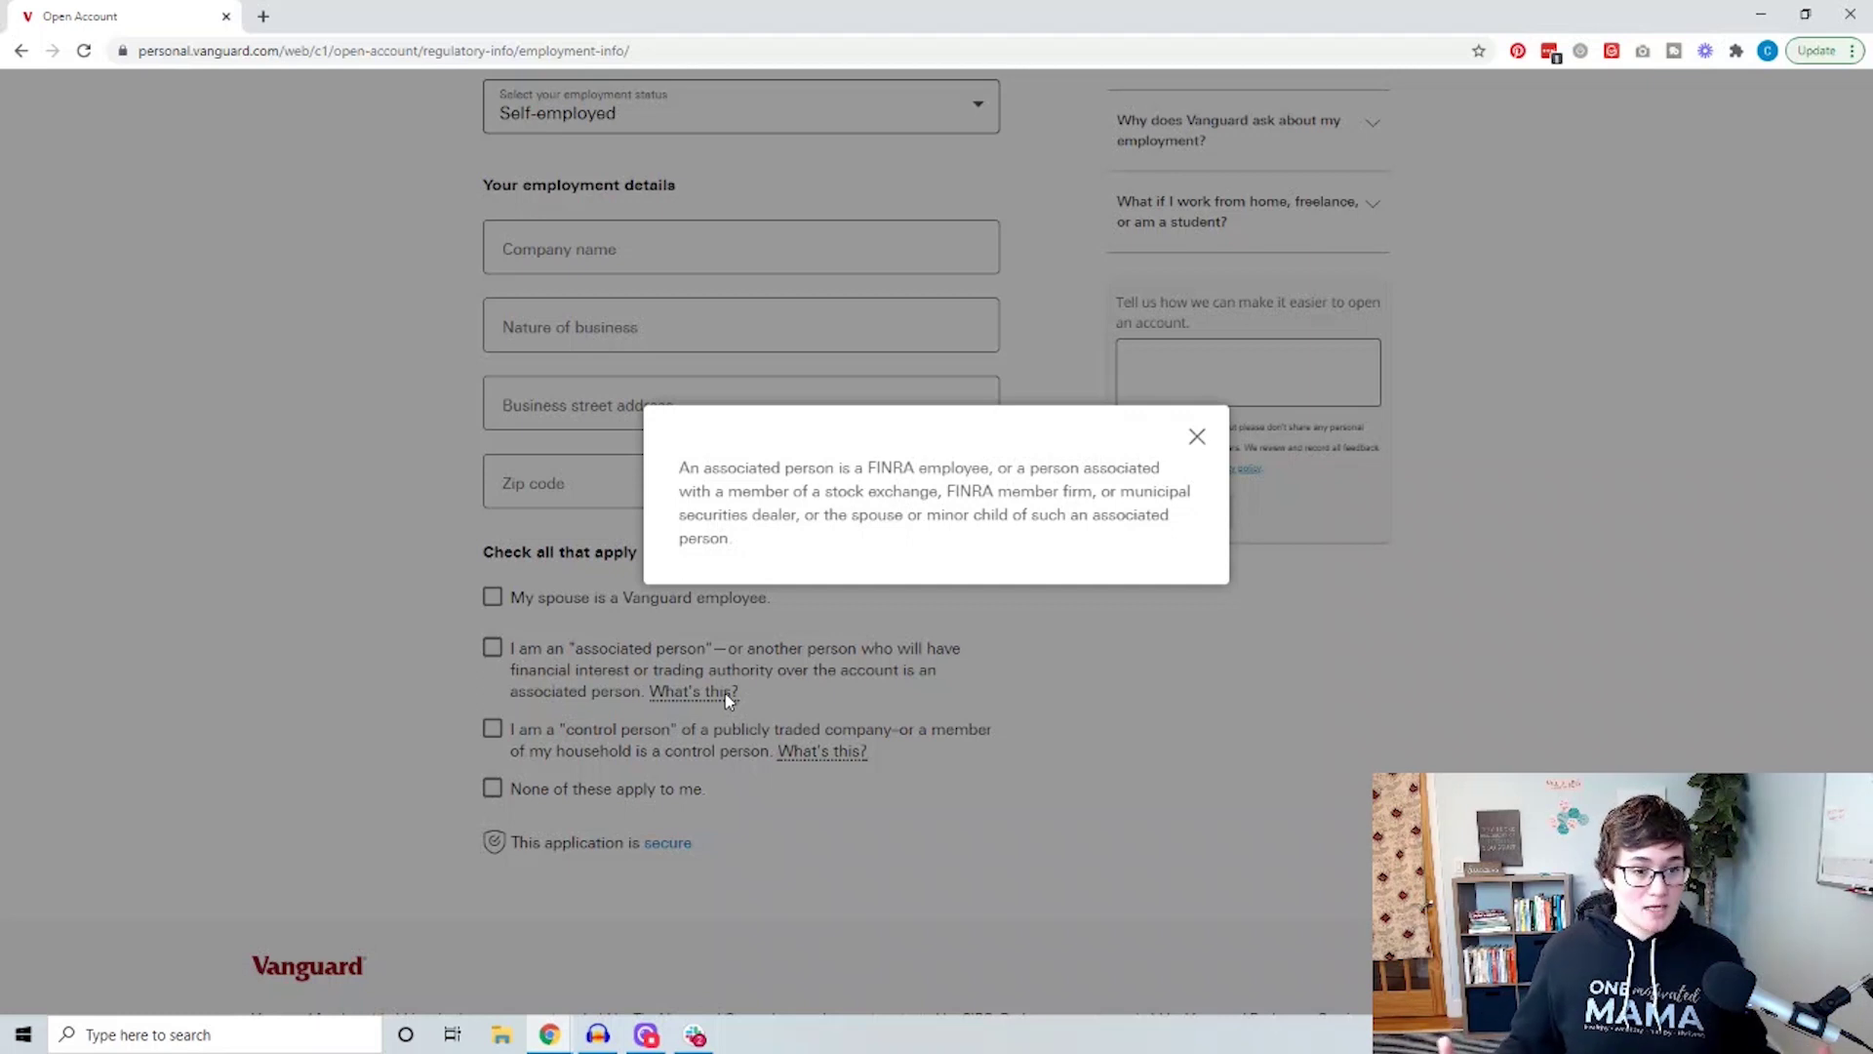
pyautogui.click(1198, 438)
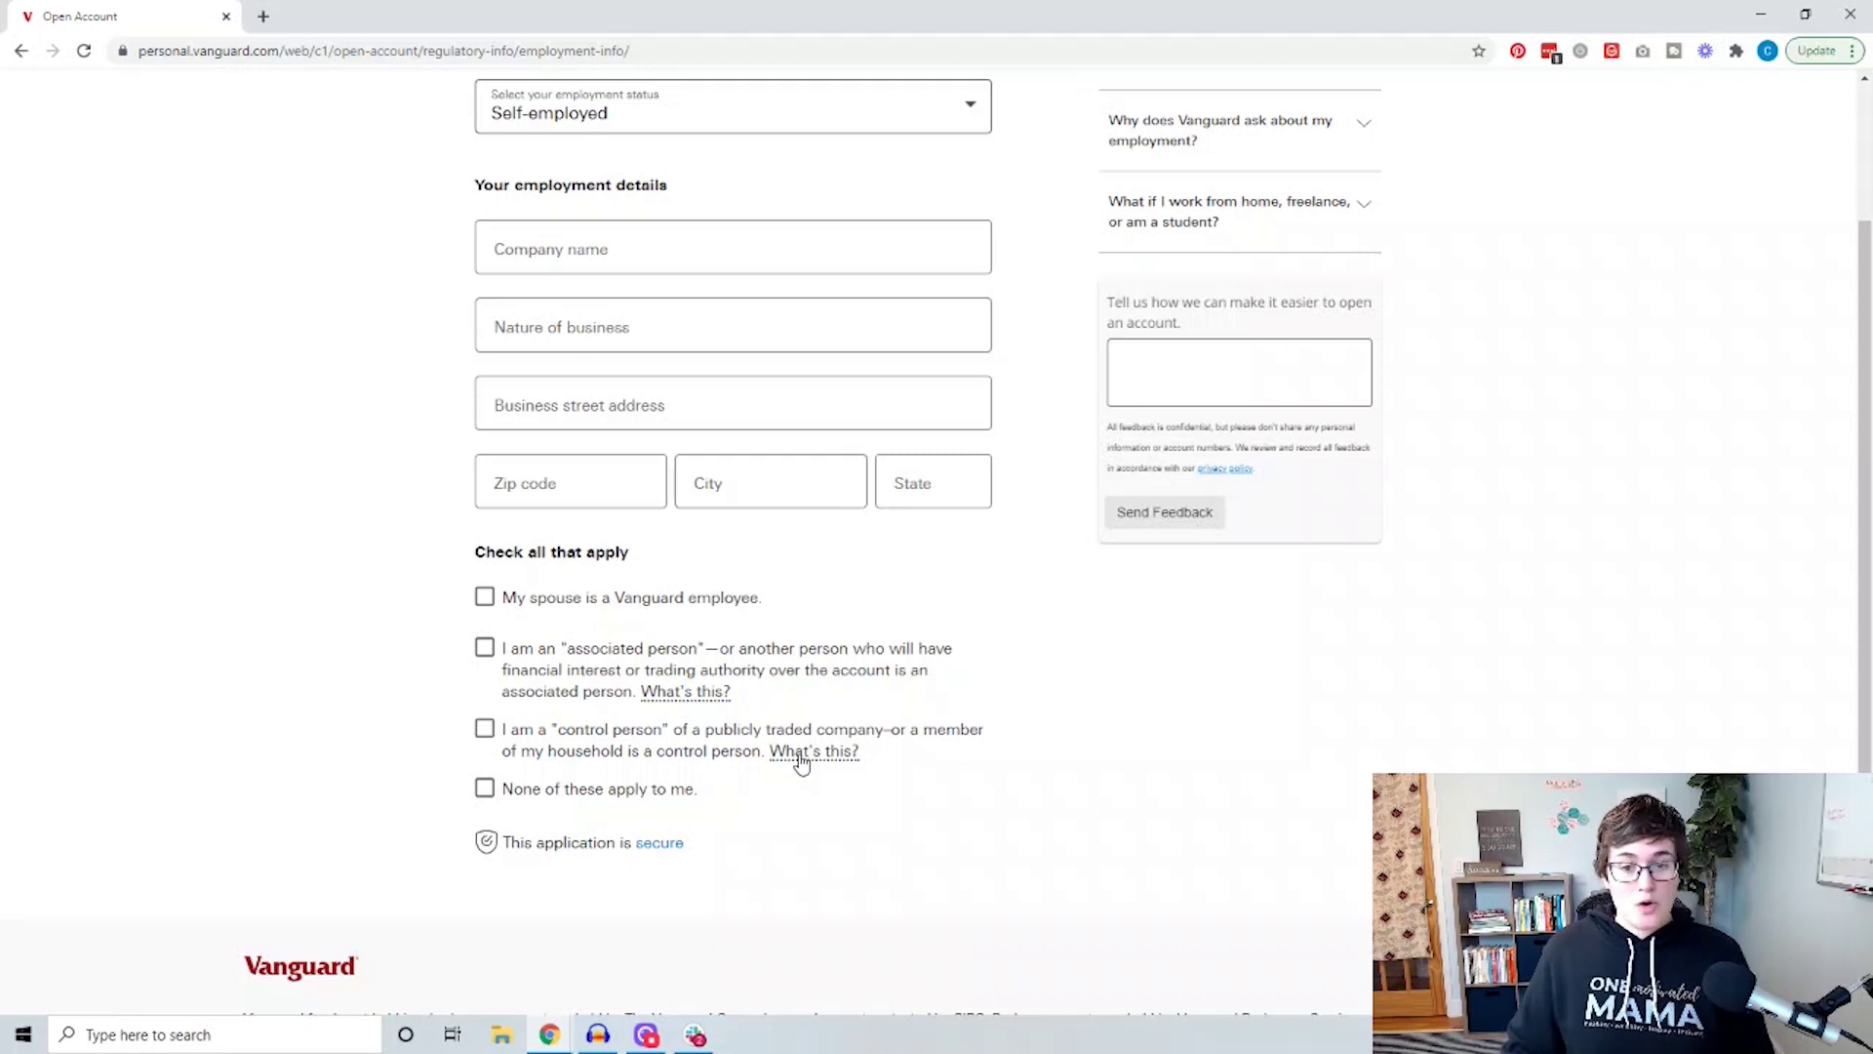
pyautogui.click(798, 758)
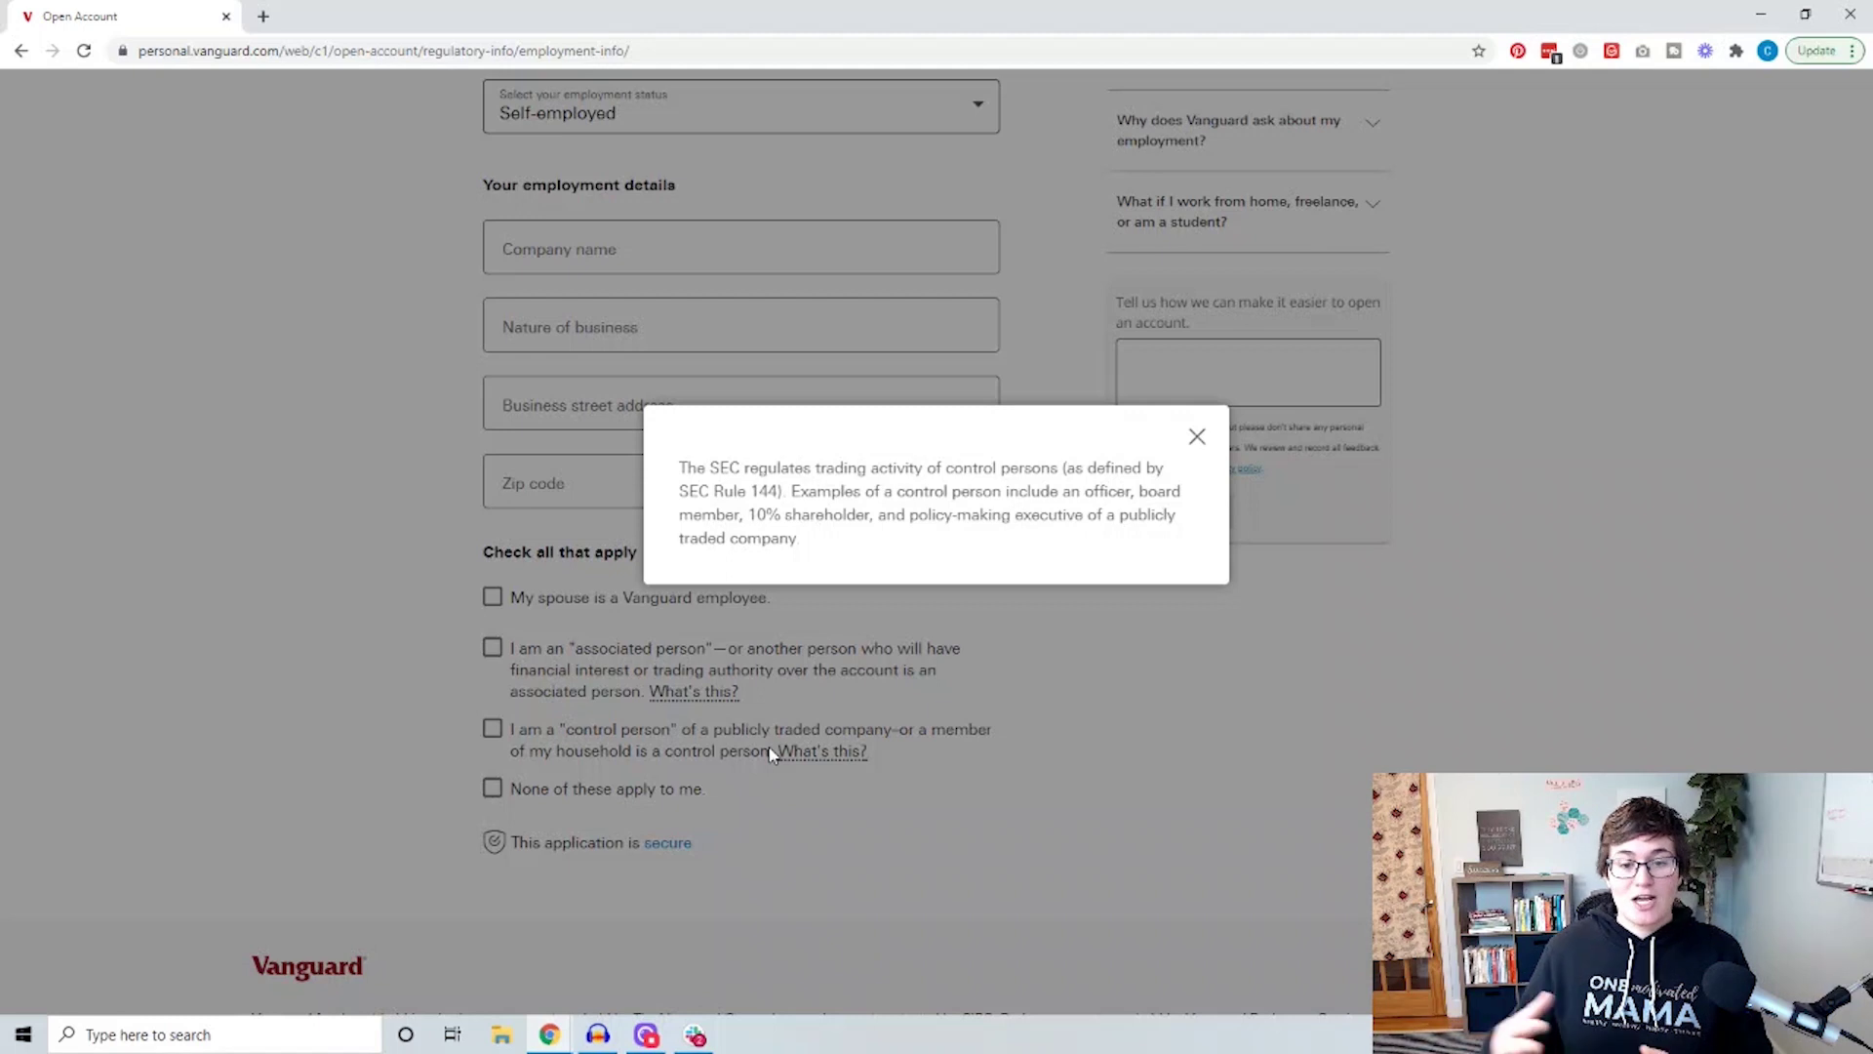
pyautogui.click(1197, 436)
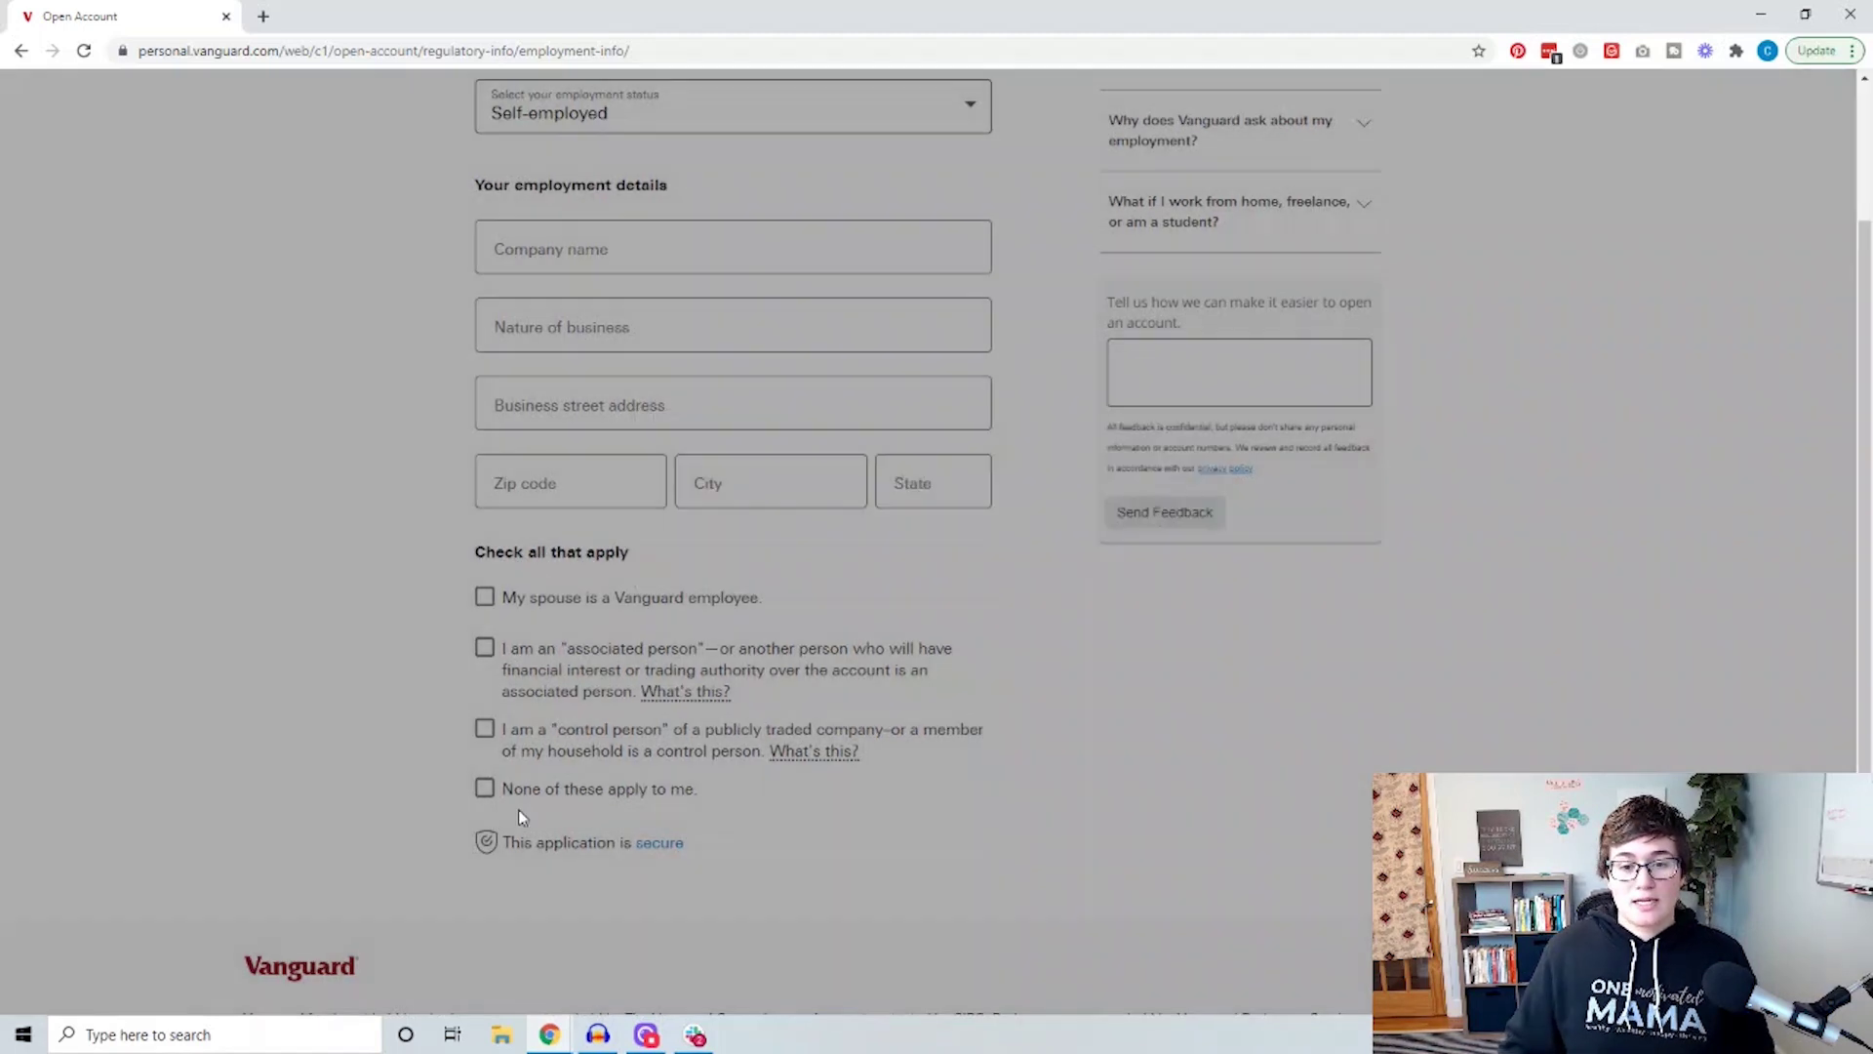
pyautogui.click(487, 792)
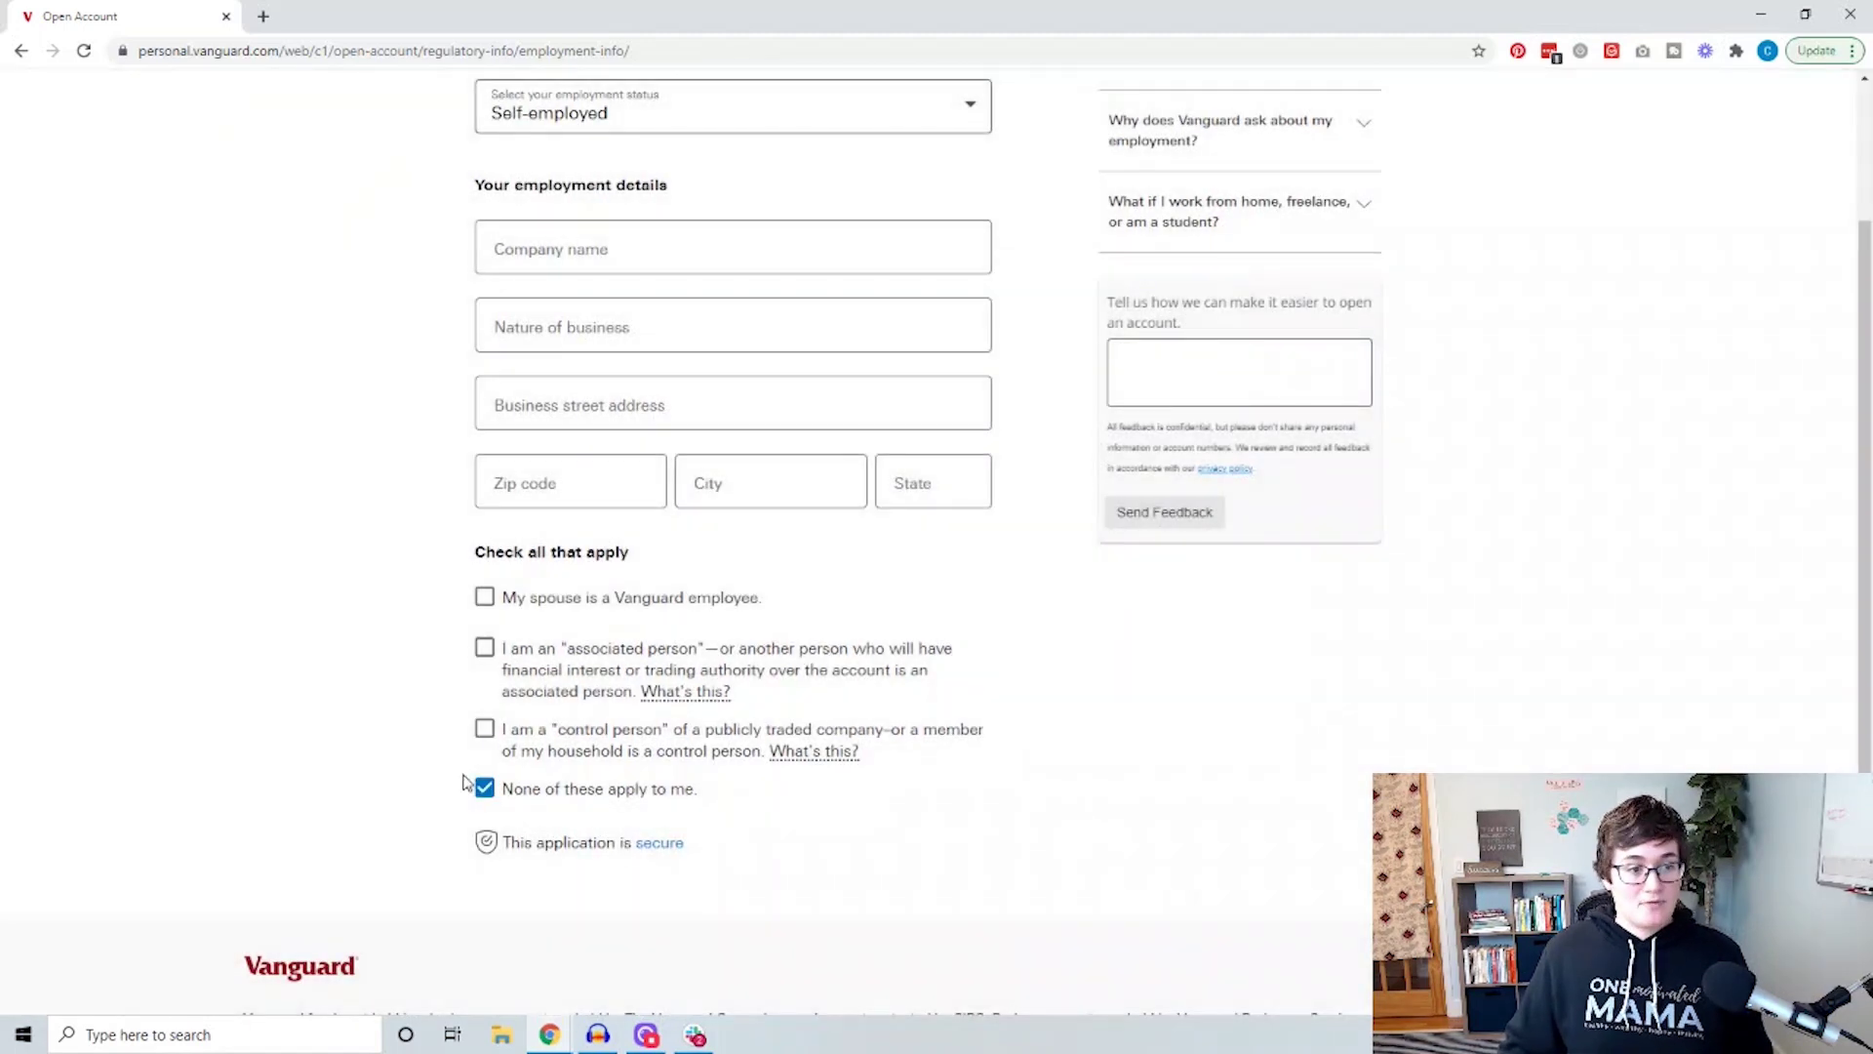
# Fill in the company name, nature of business and business address, provide the income and net worth, and save both pages
pyautogui.scroll(1, 465, 786)
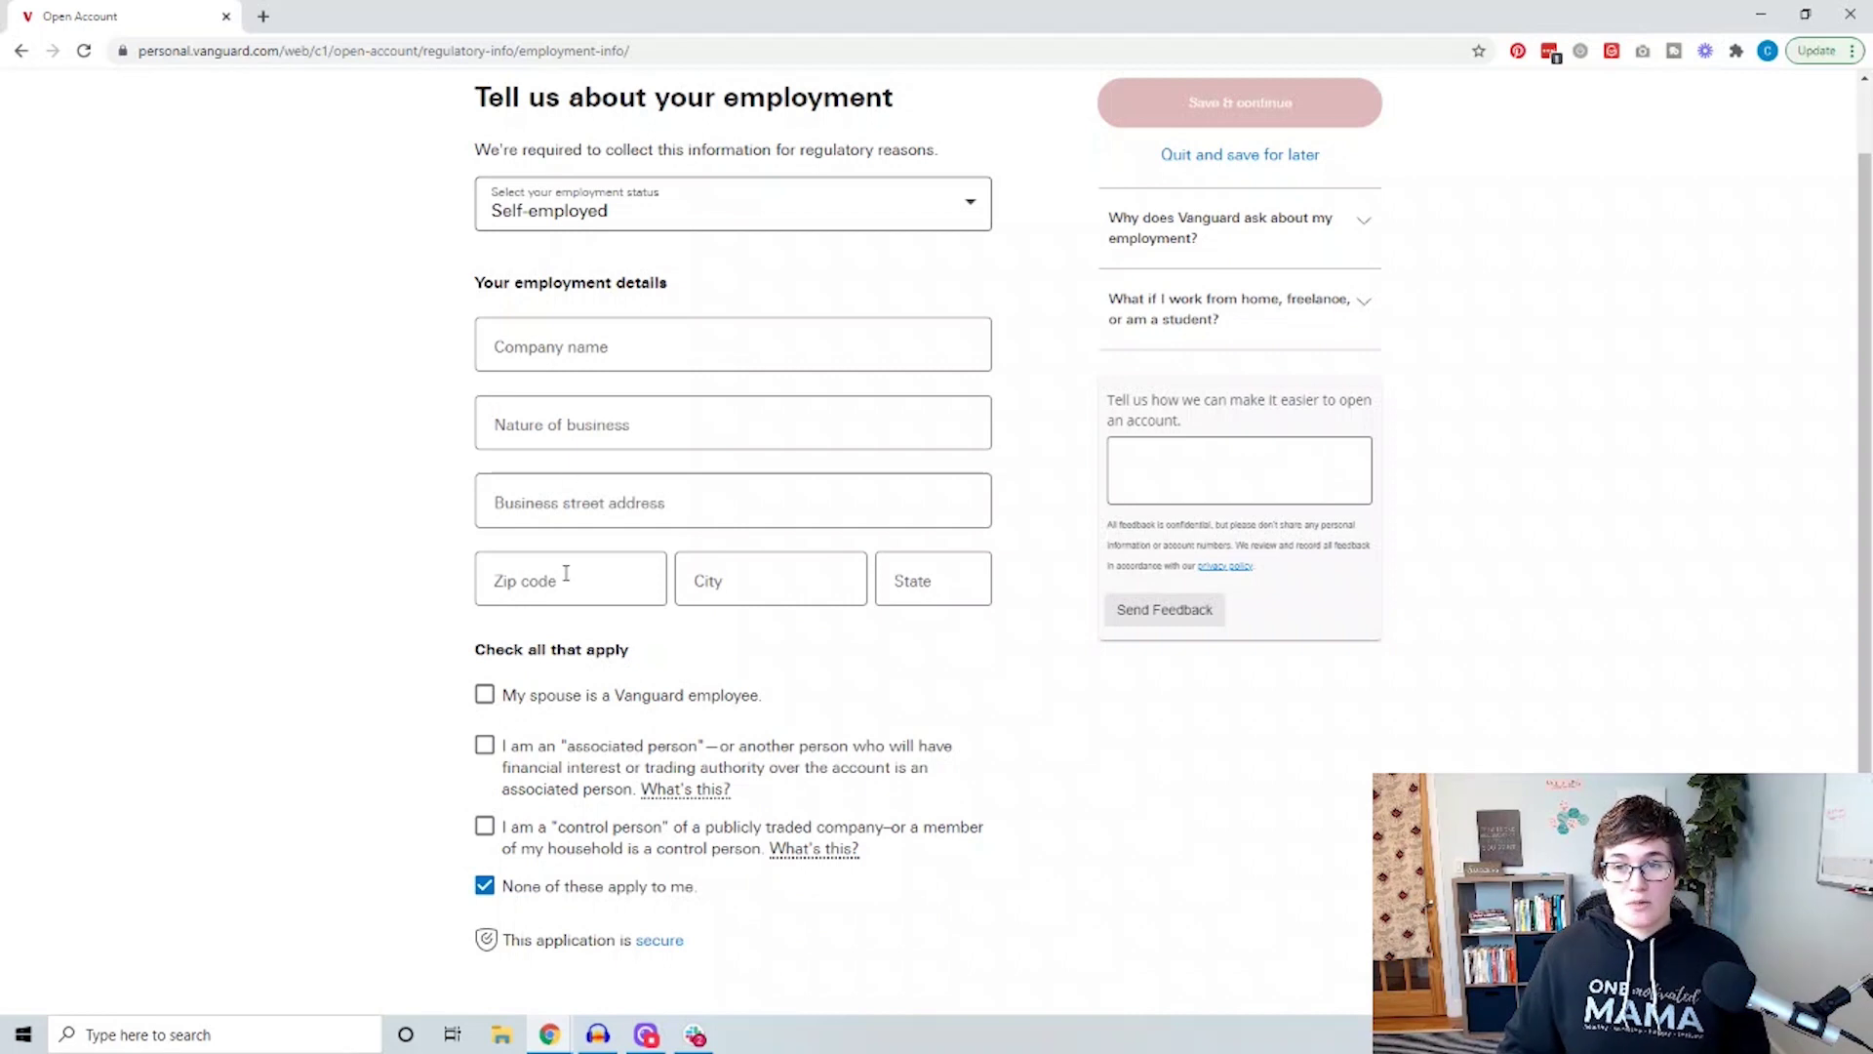
pyautogui.scroll(1, 1037, 322)
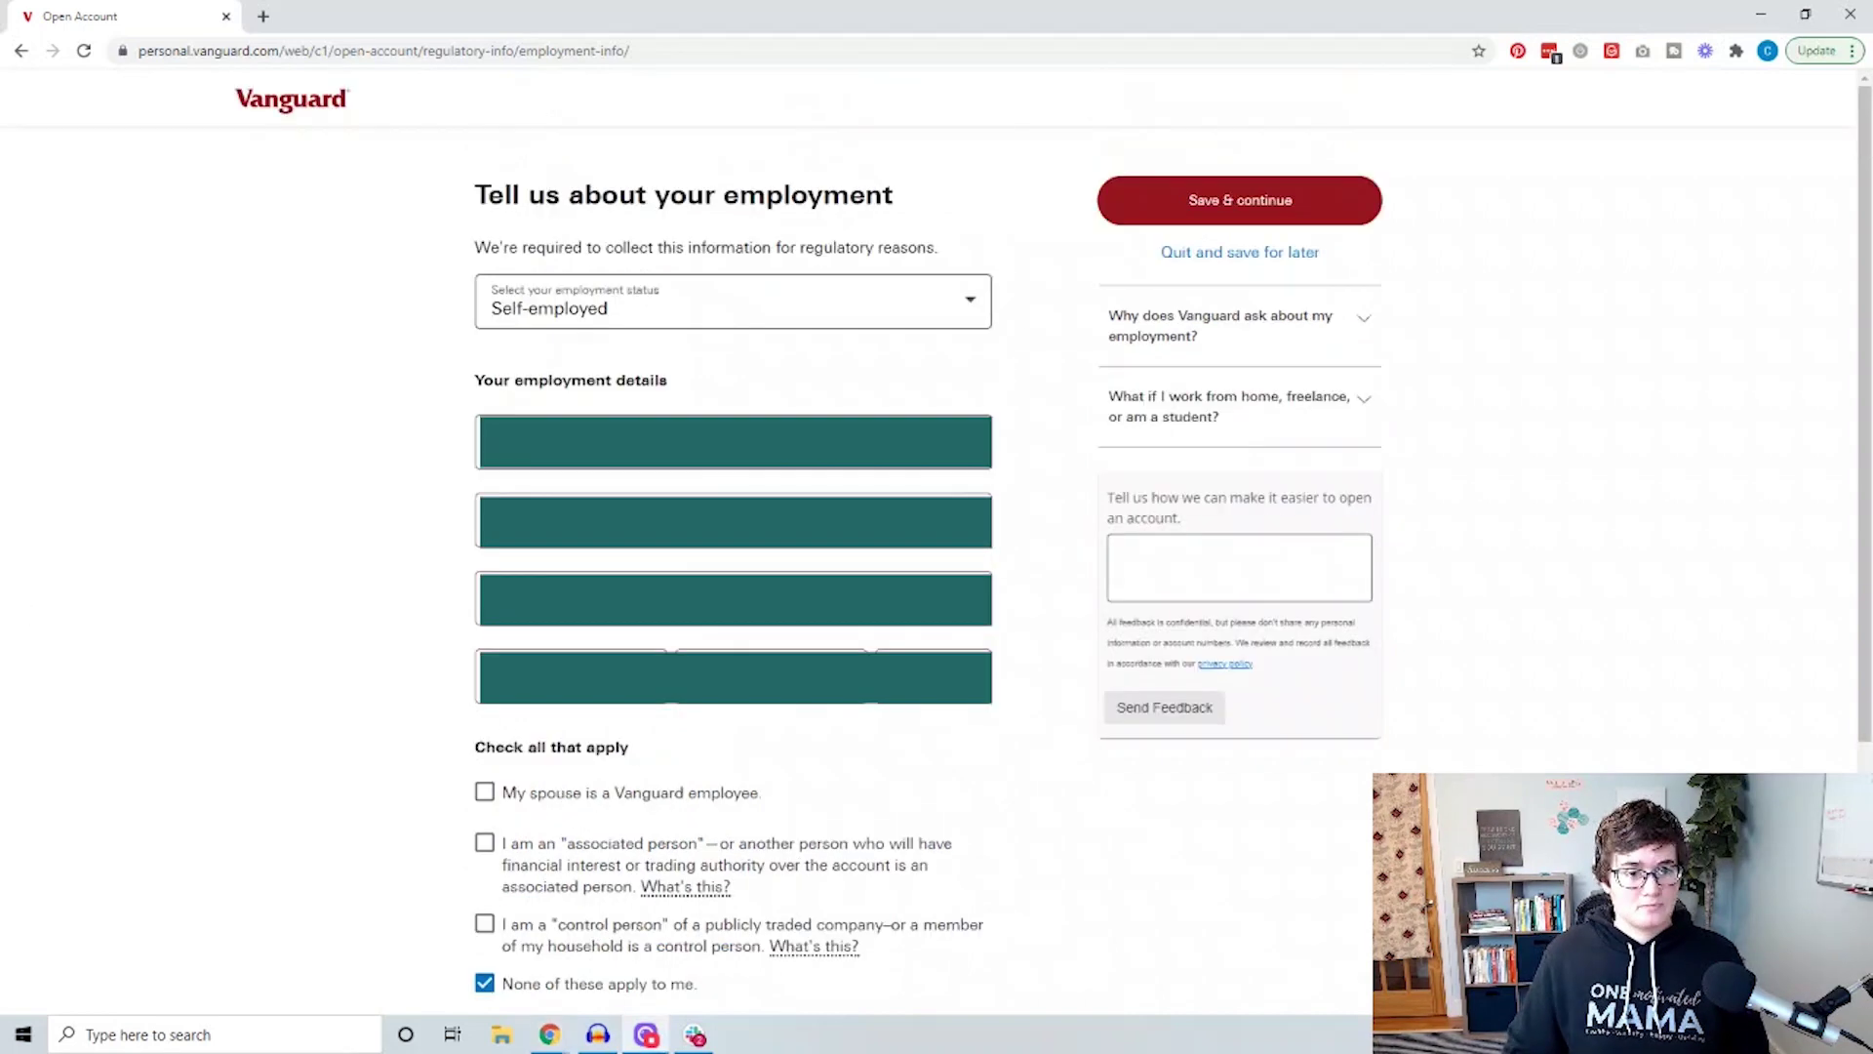
pyautogui.click(1184, 201)
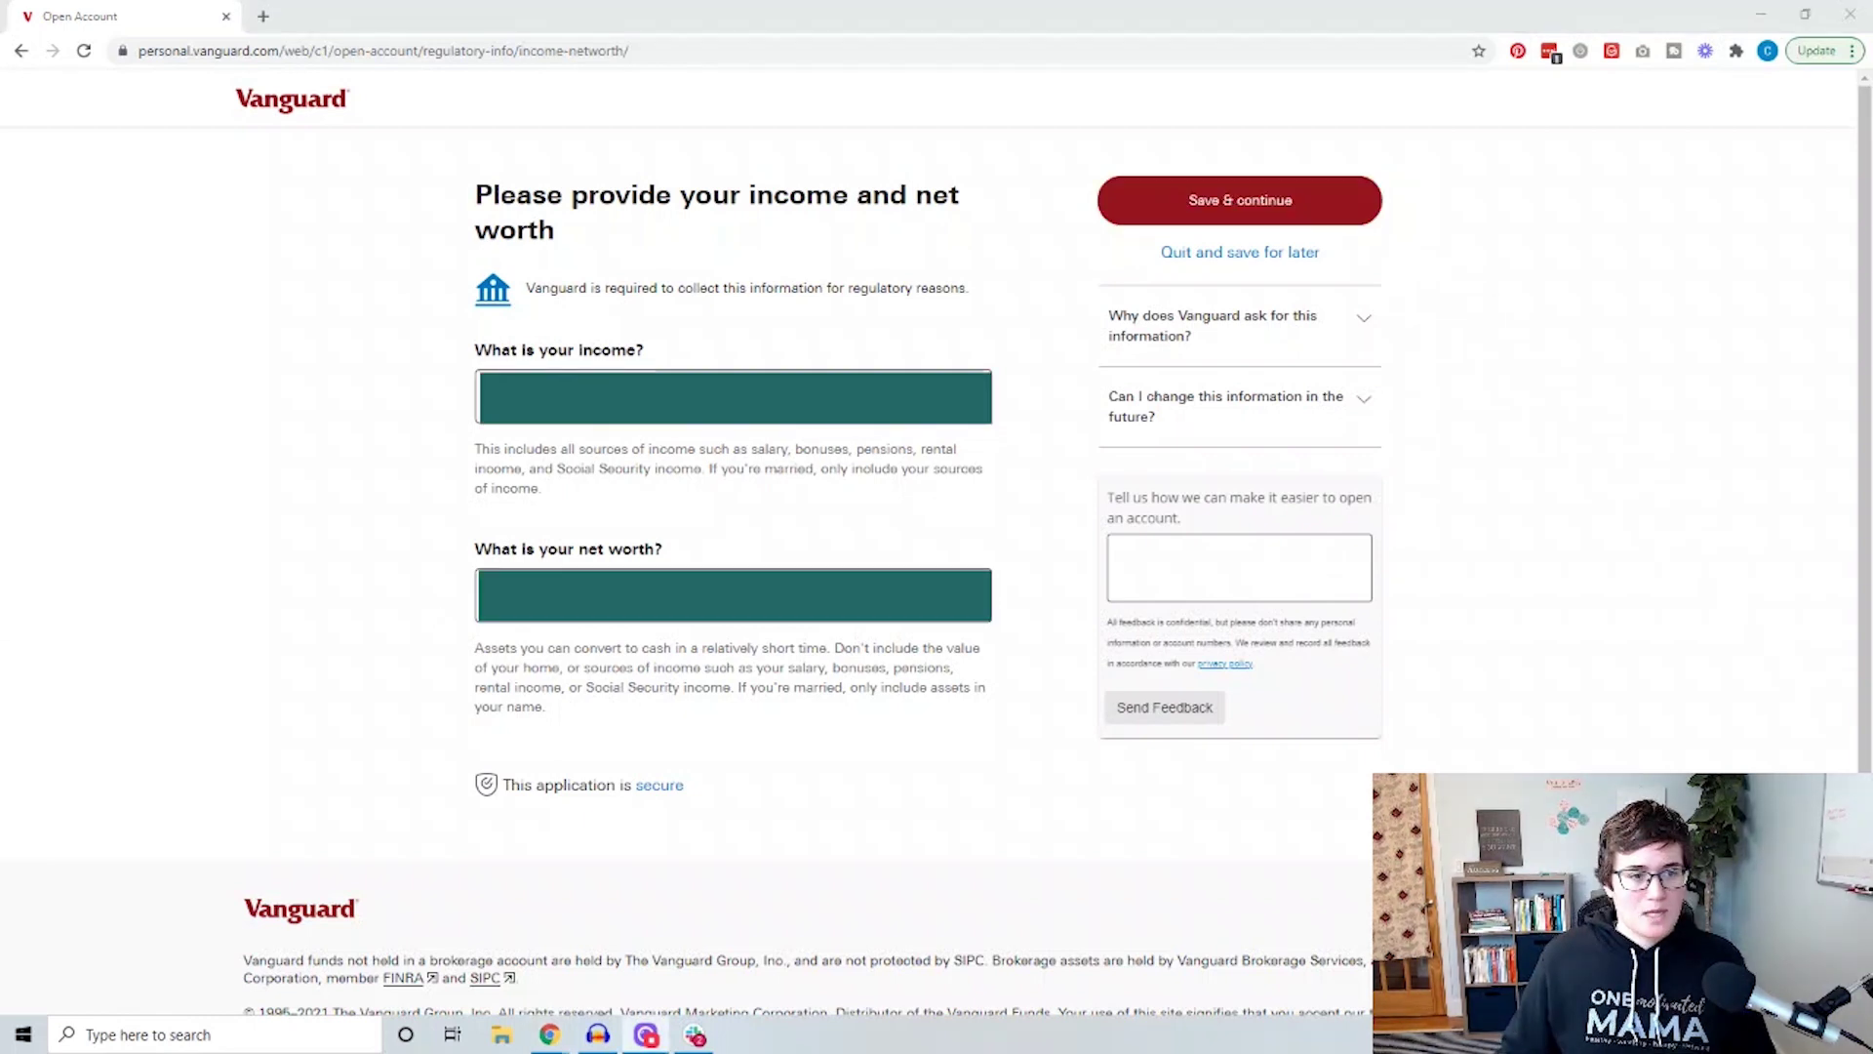
pyautogui.click(1203, 207)
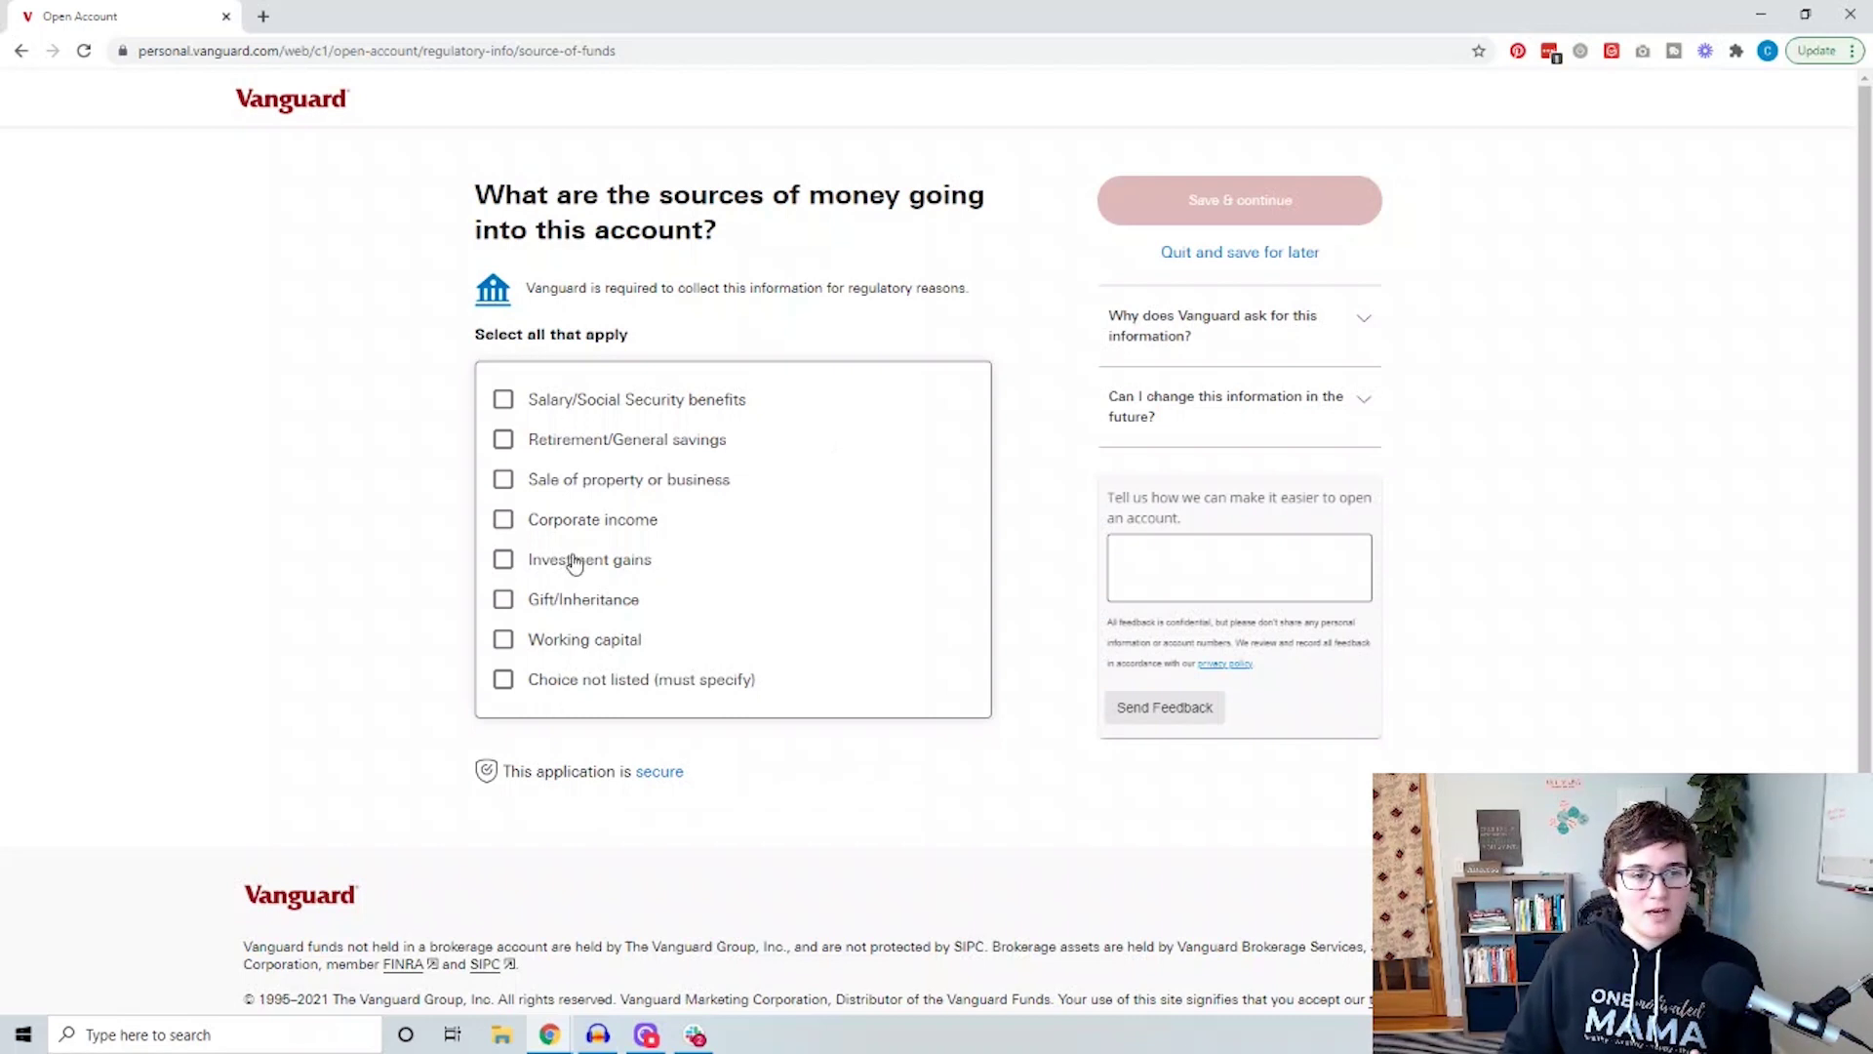
# Select Salary/Social Security benefits as the source of money and Growth as the account goal, saving each page
pyautogui.click(497, 409)
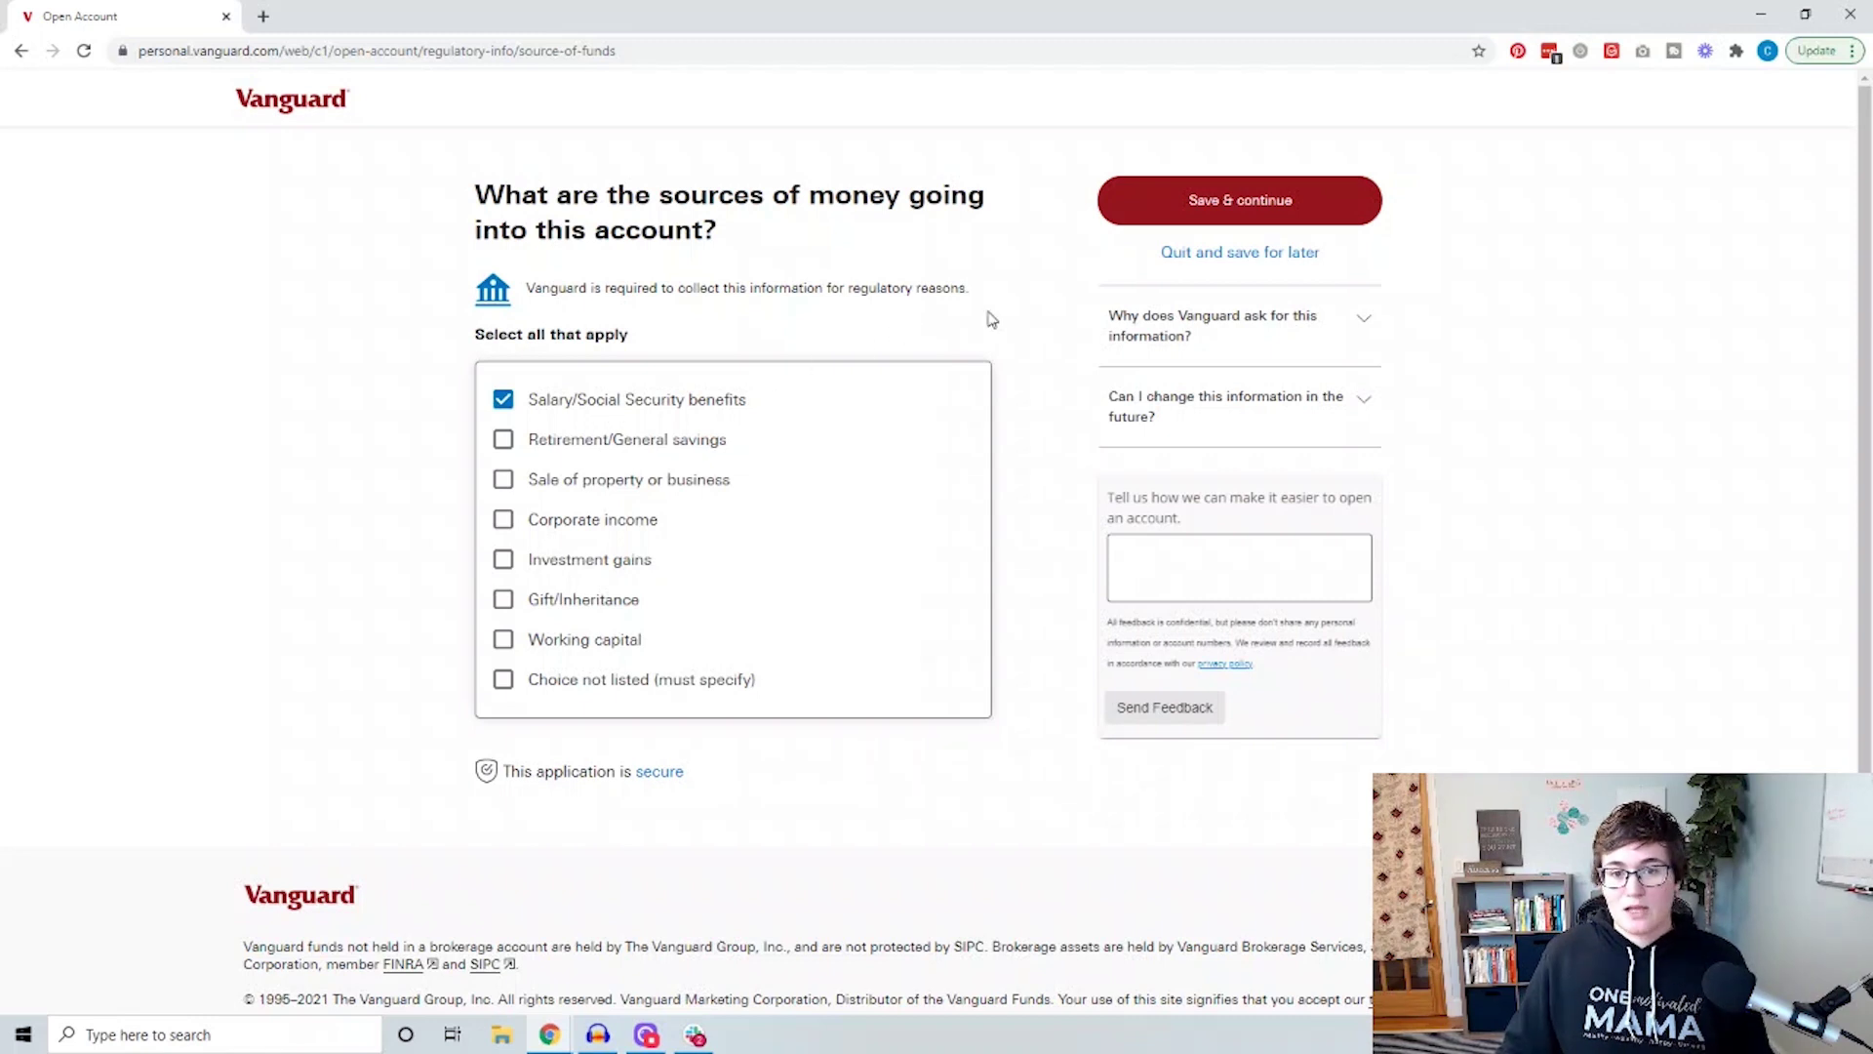
pyautogui.click(1182, 208)
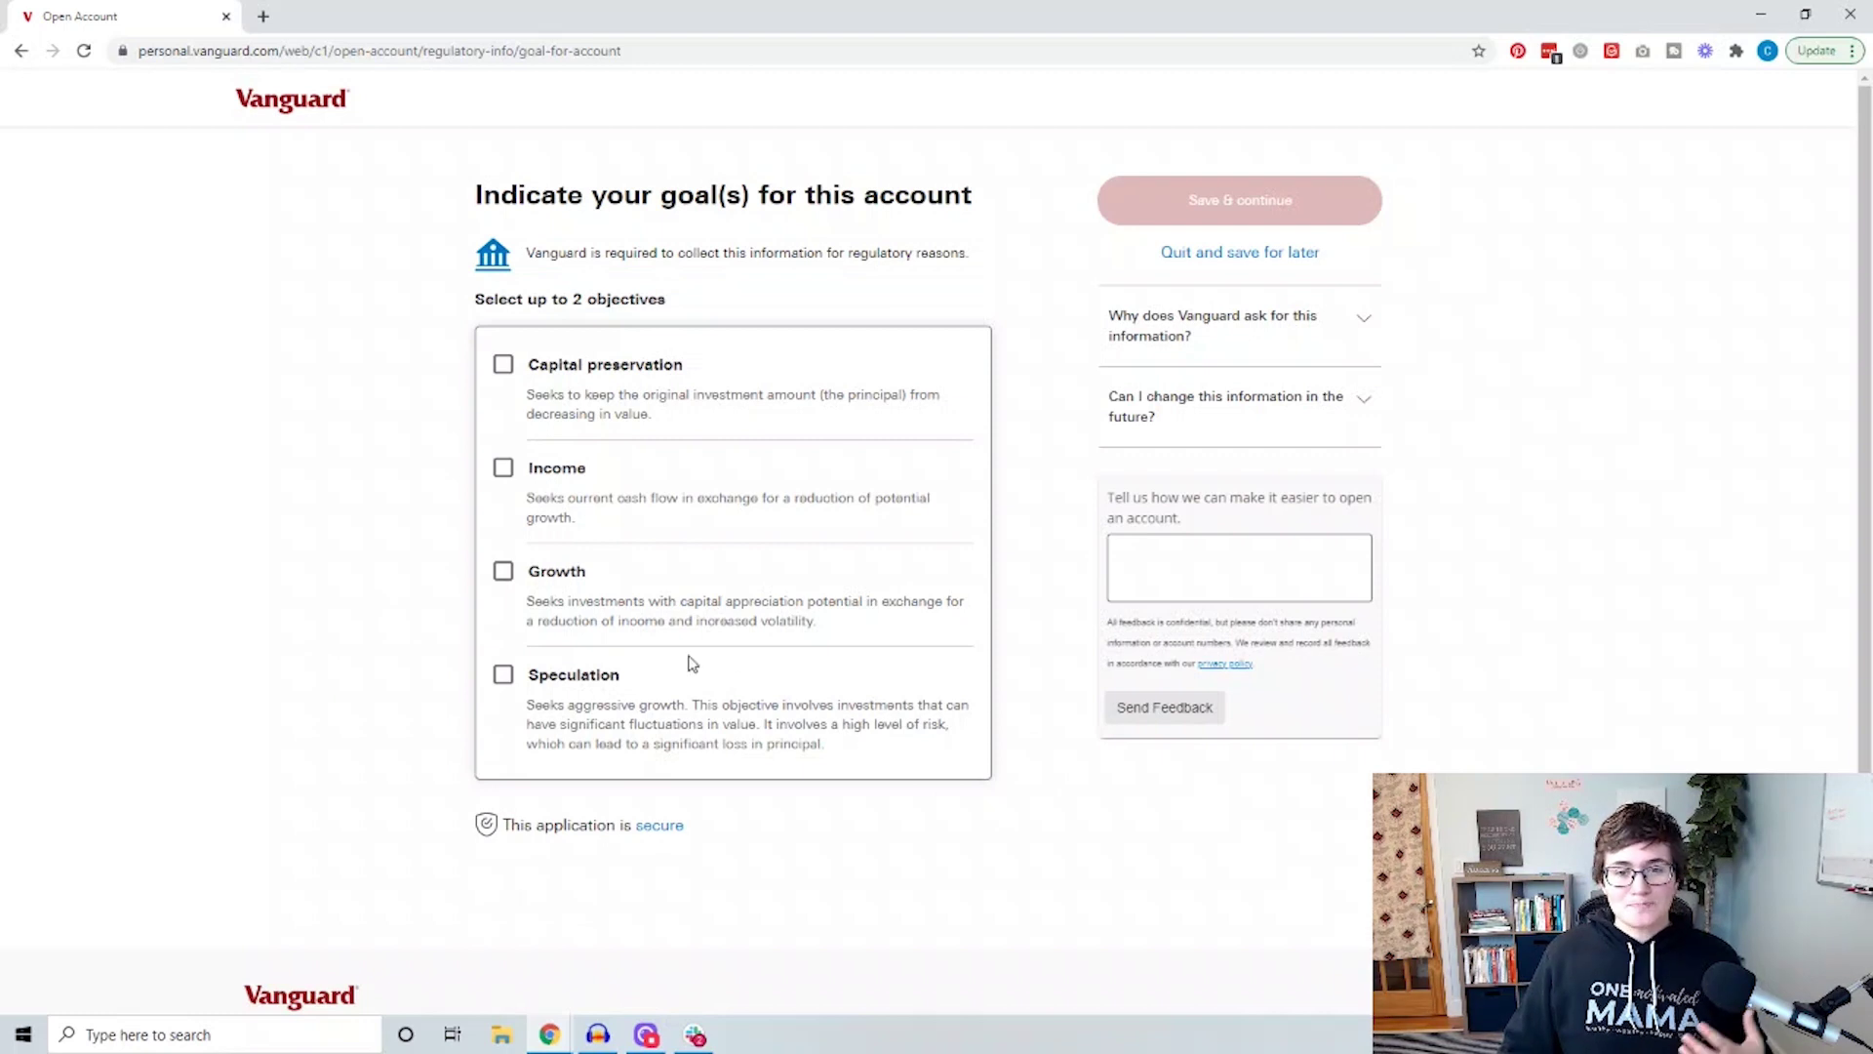
pyautogui.click(503, 572)
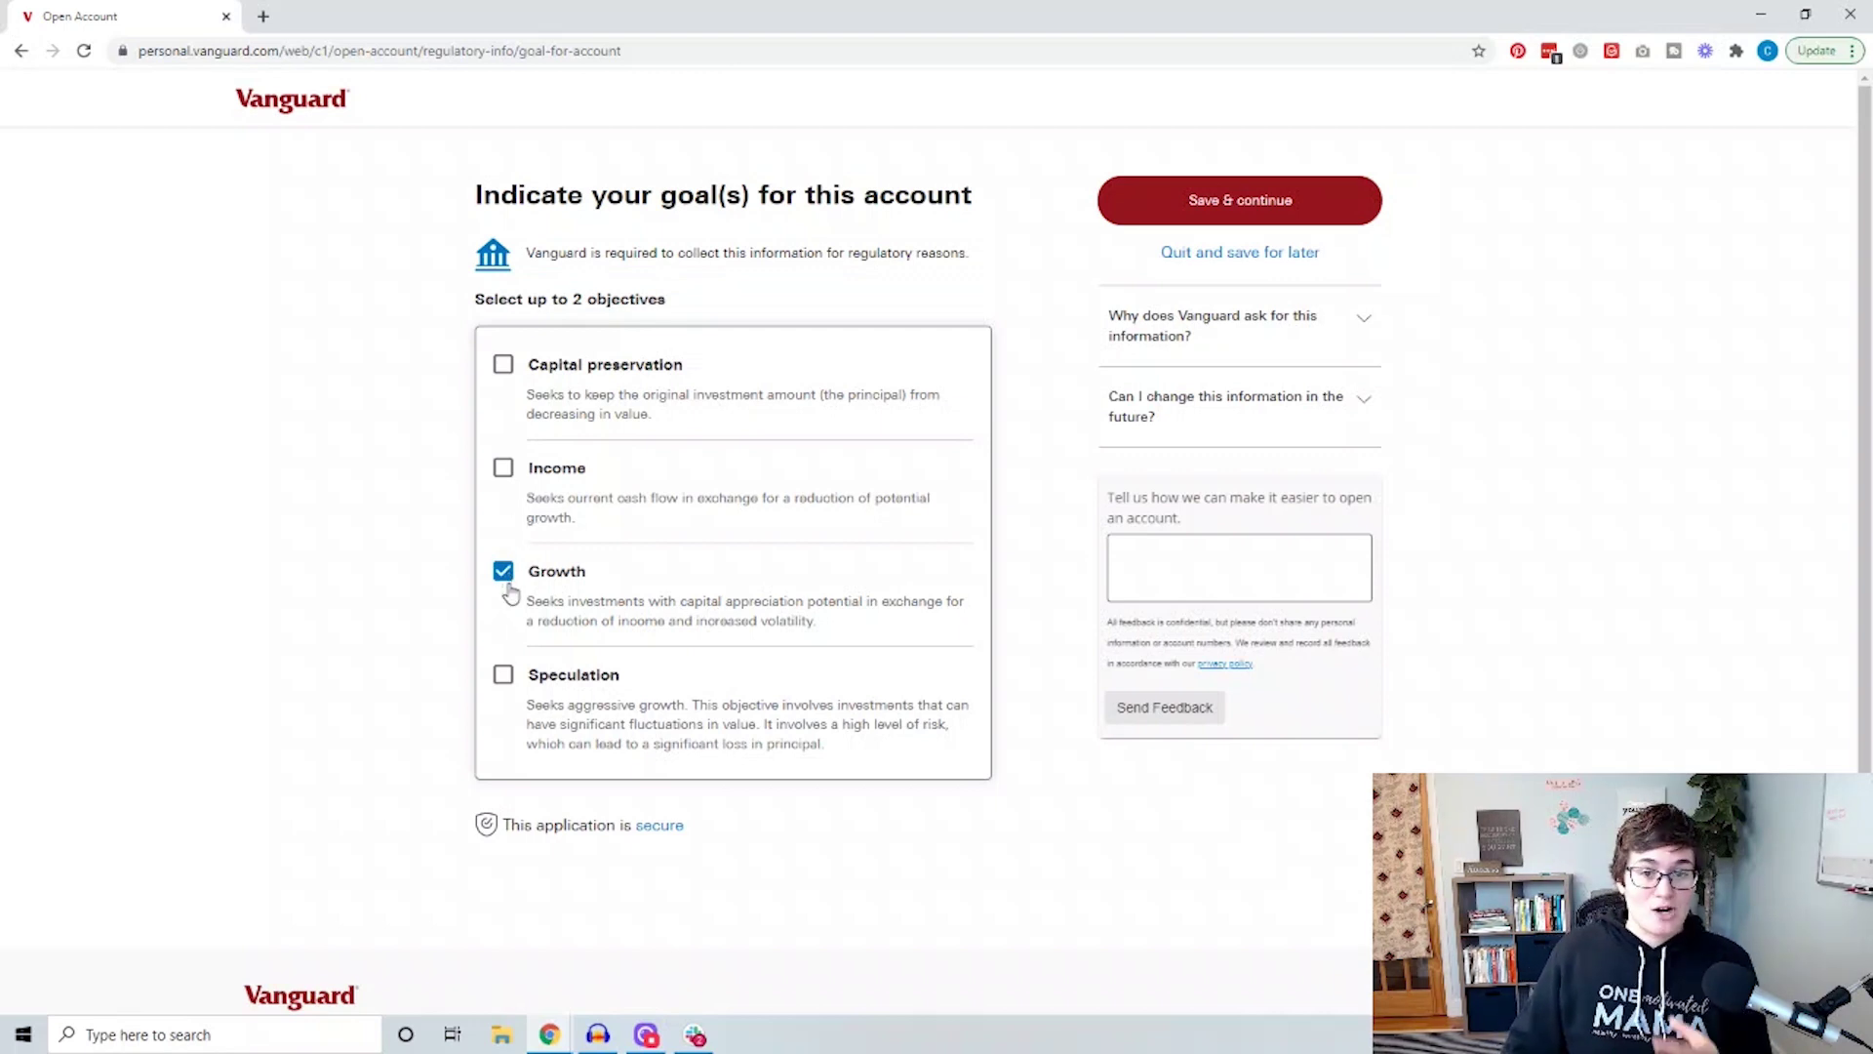
pyautogui.click(1170, 222)
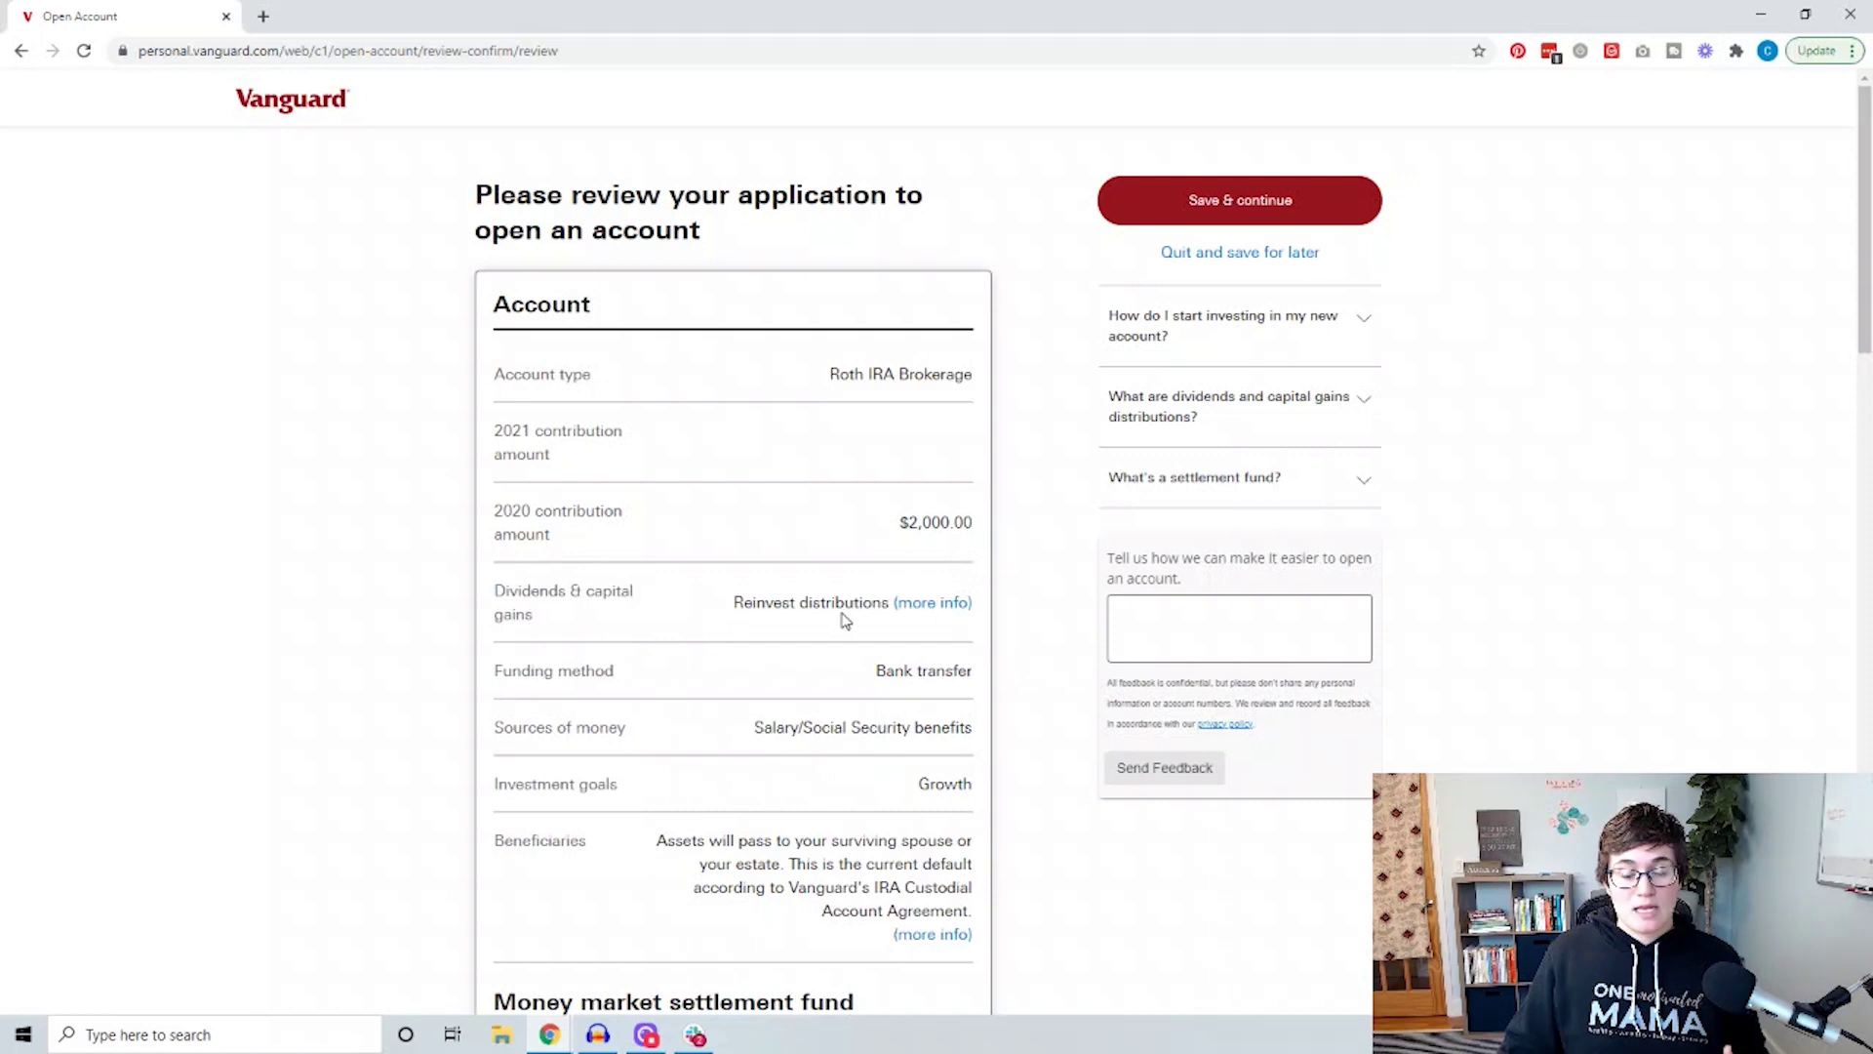
# Review the account, settlement fund, bank, profile, employment and financial profile sections of the application, and save it to continue
pyautogui.scroll(-1, 844, 620)
pyautogui.scroll(1, 829, 614)
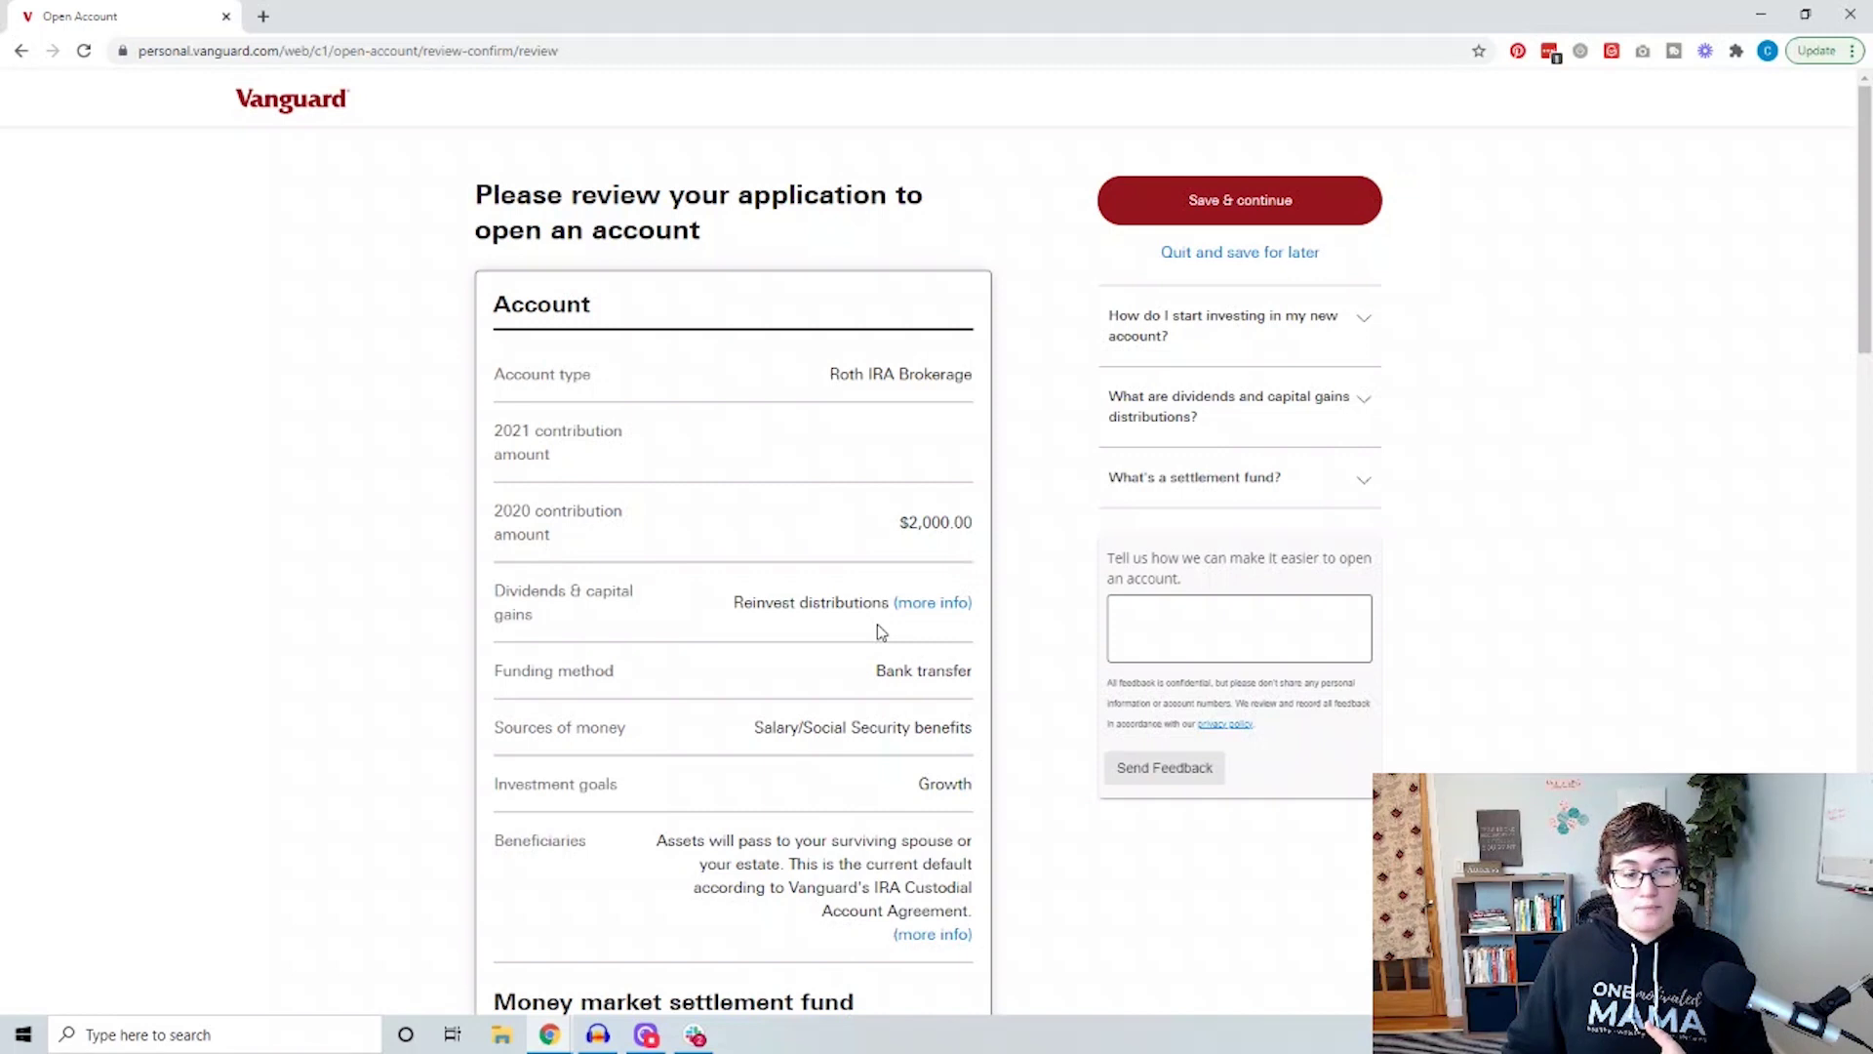
pyautogui.scroll(-1, 803, 690)
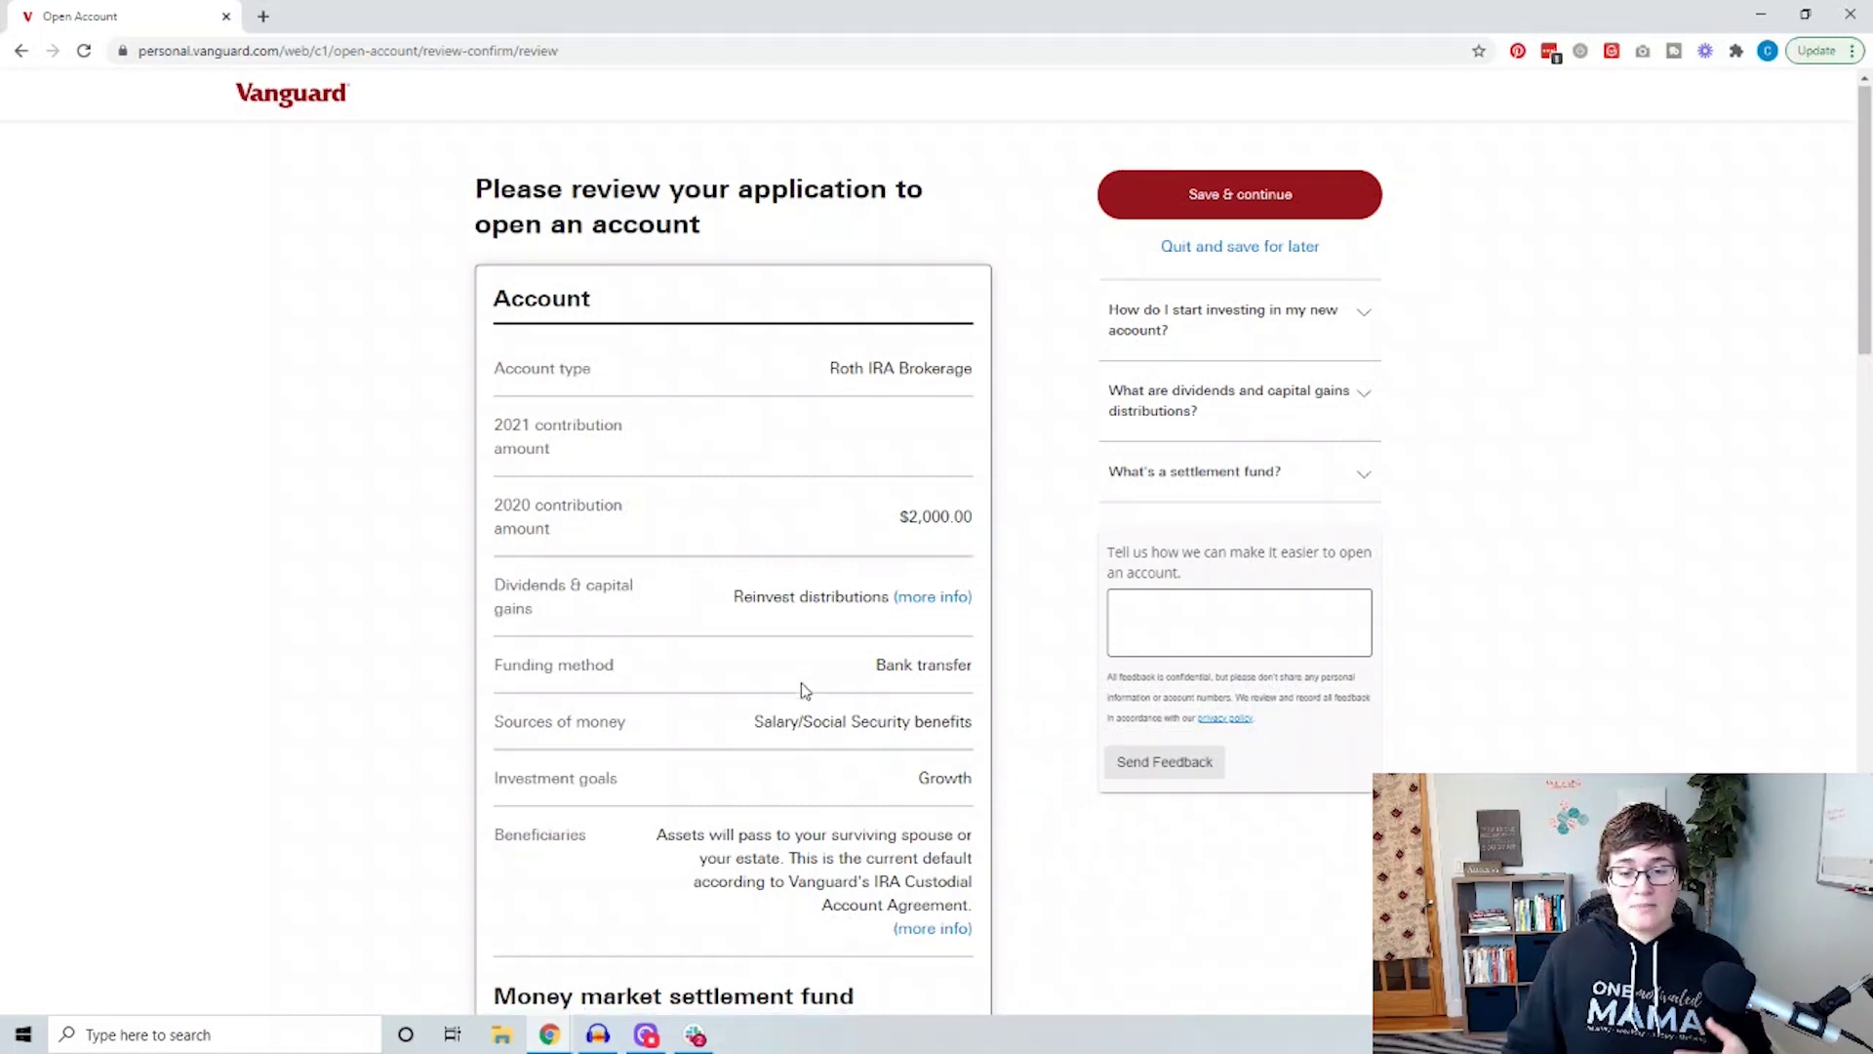
pyautogui.scroll(-4, 802, 690)
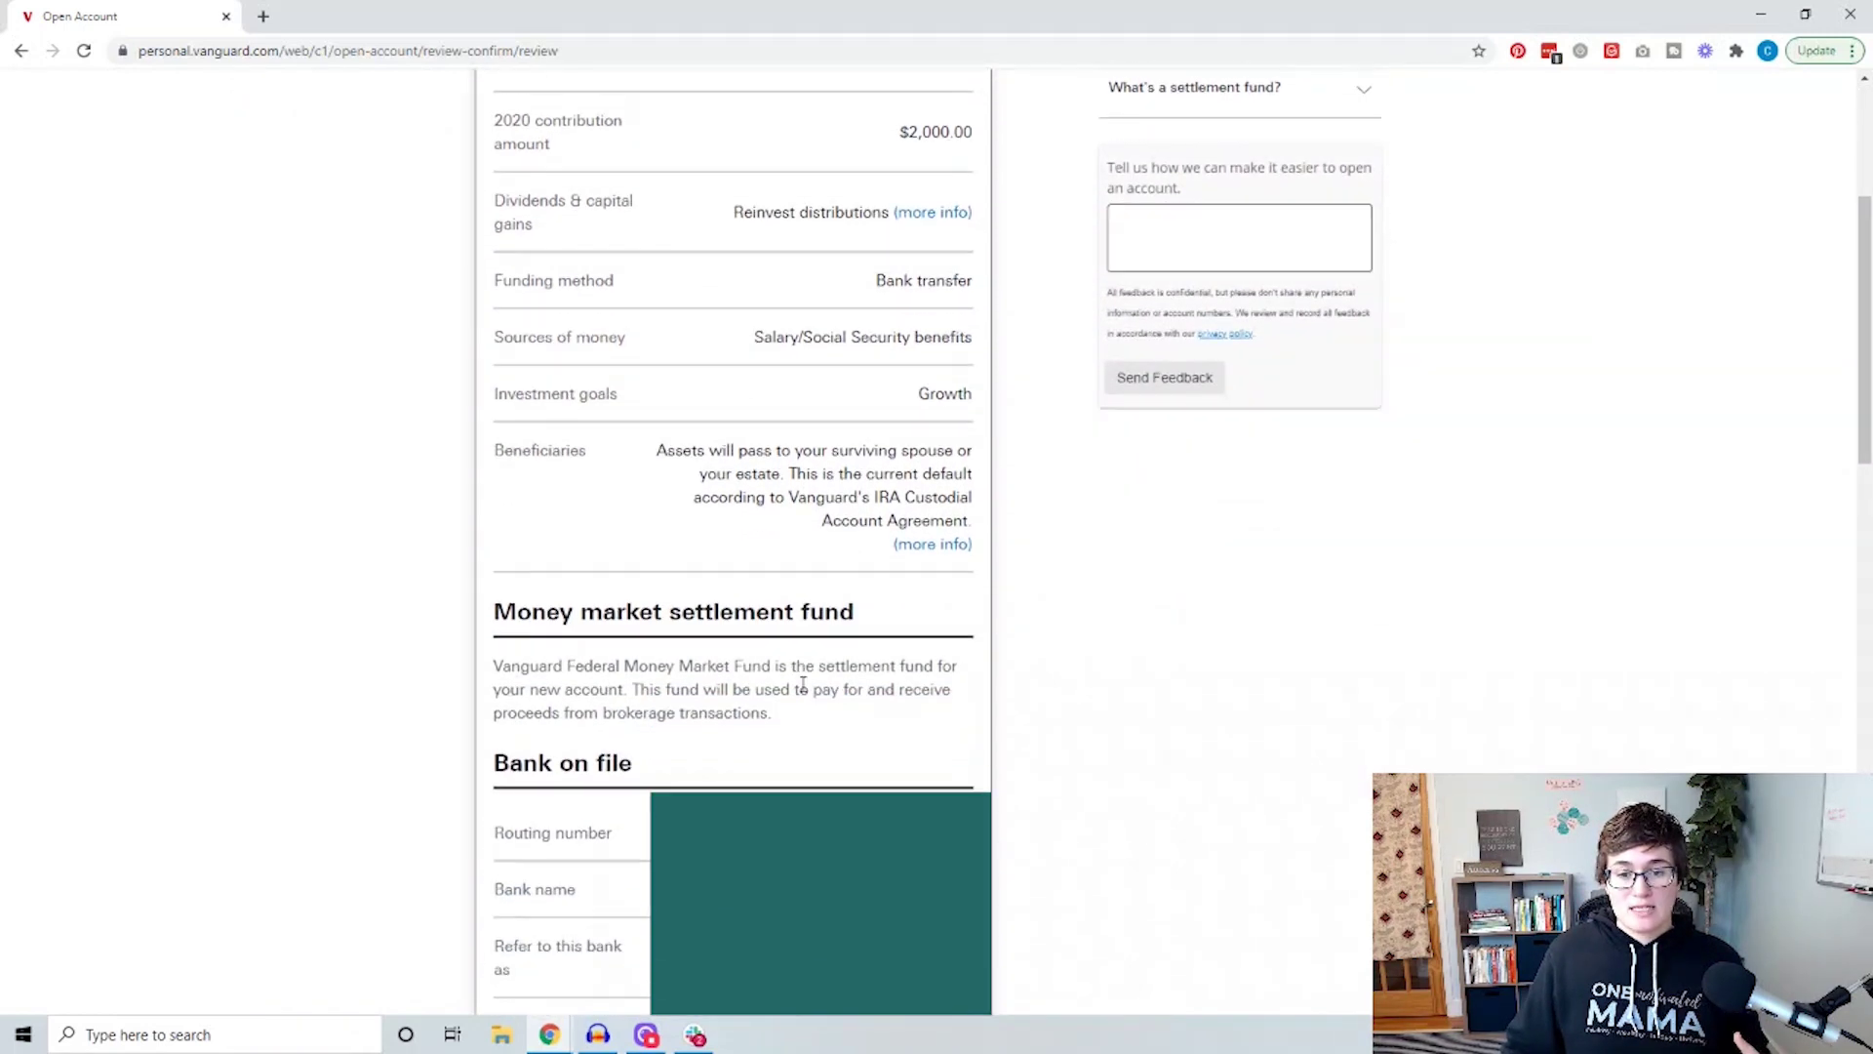
pyautogui.scroll(-3, 803, 681)
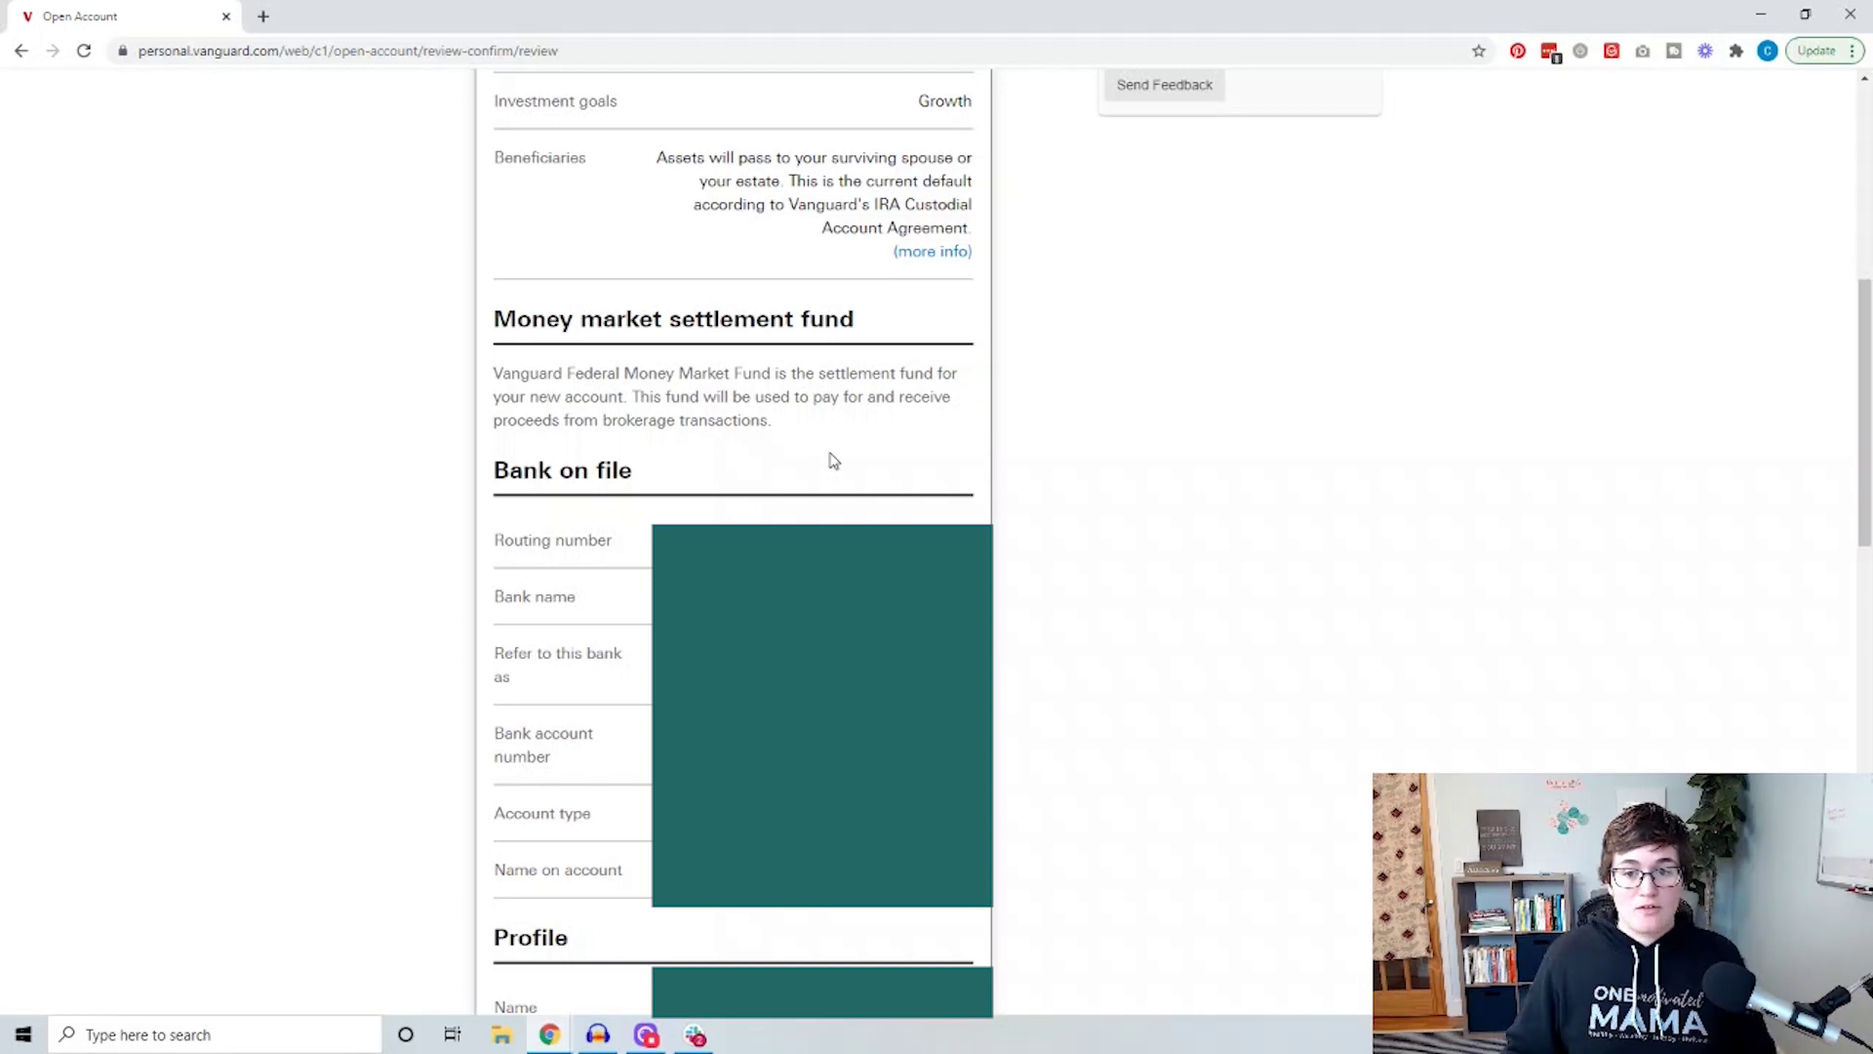
pyautogui.scroll(-6, 832, 459)
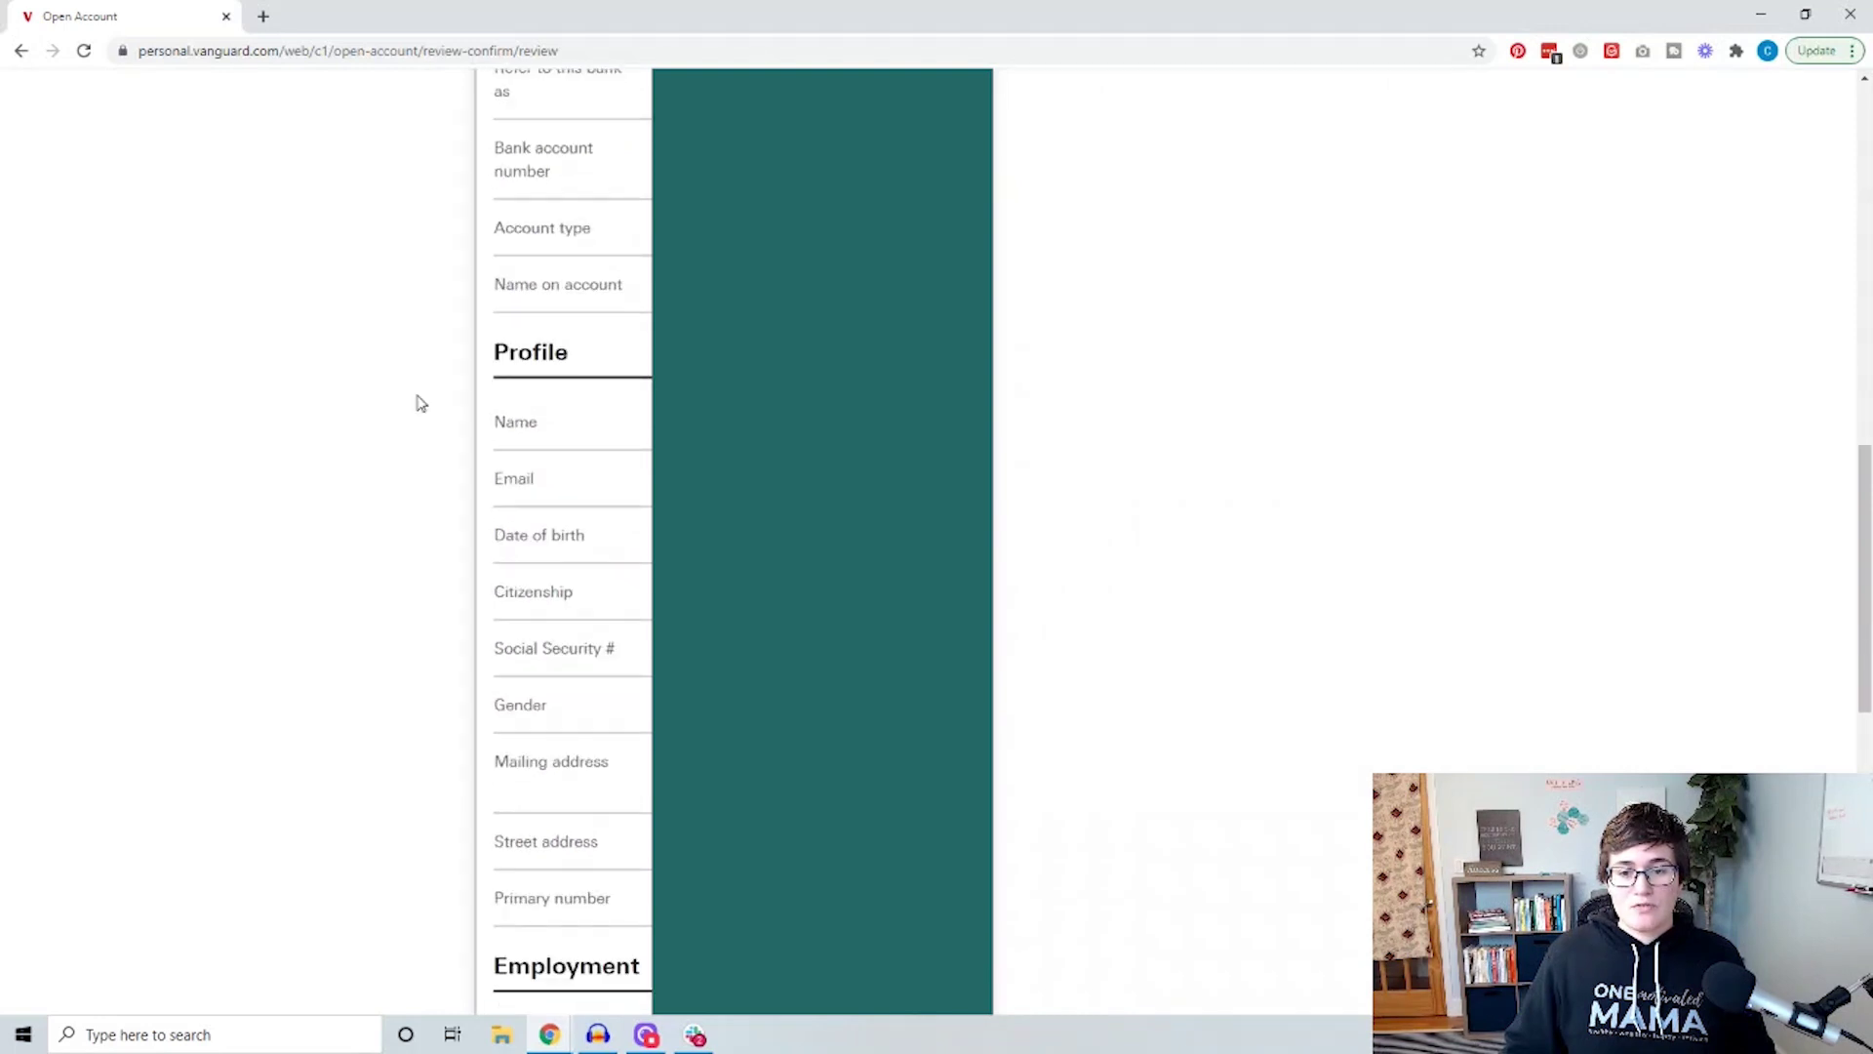
pyautogui.scroll(-7, 426, 699)
pyautogui.scroll(-2, 426, 699)
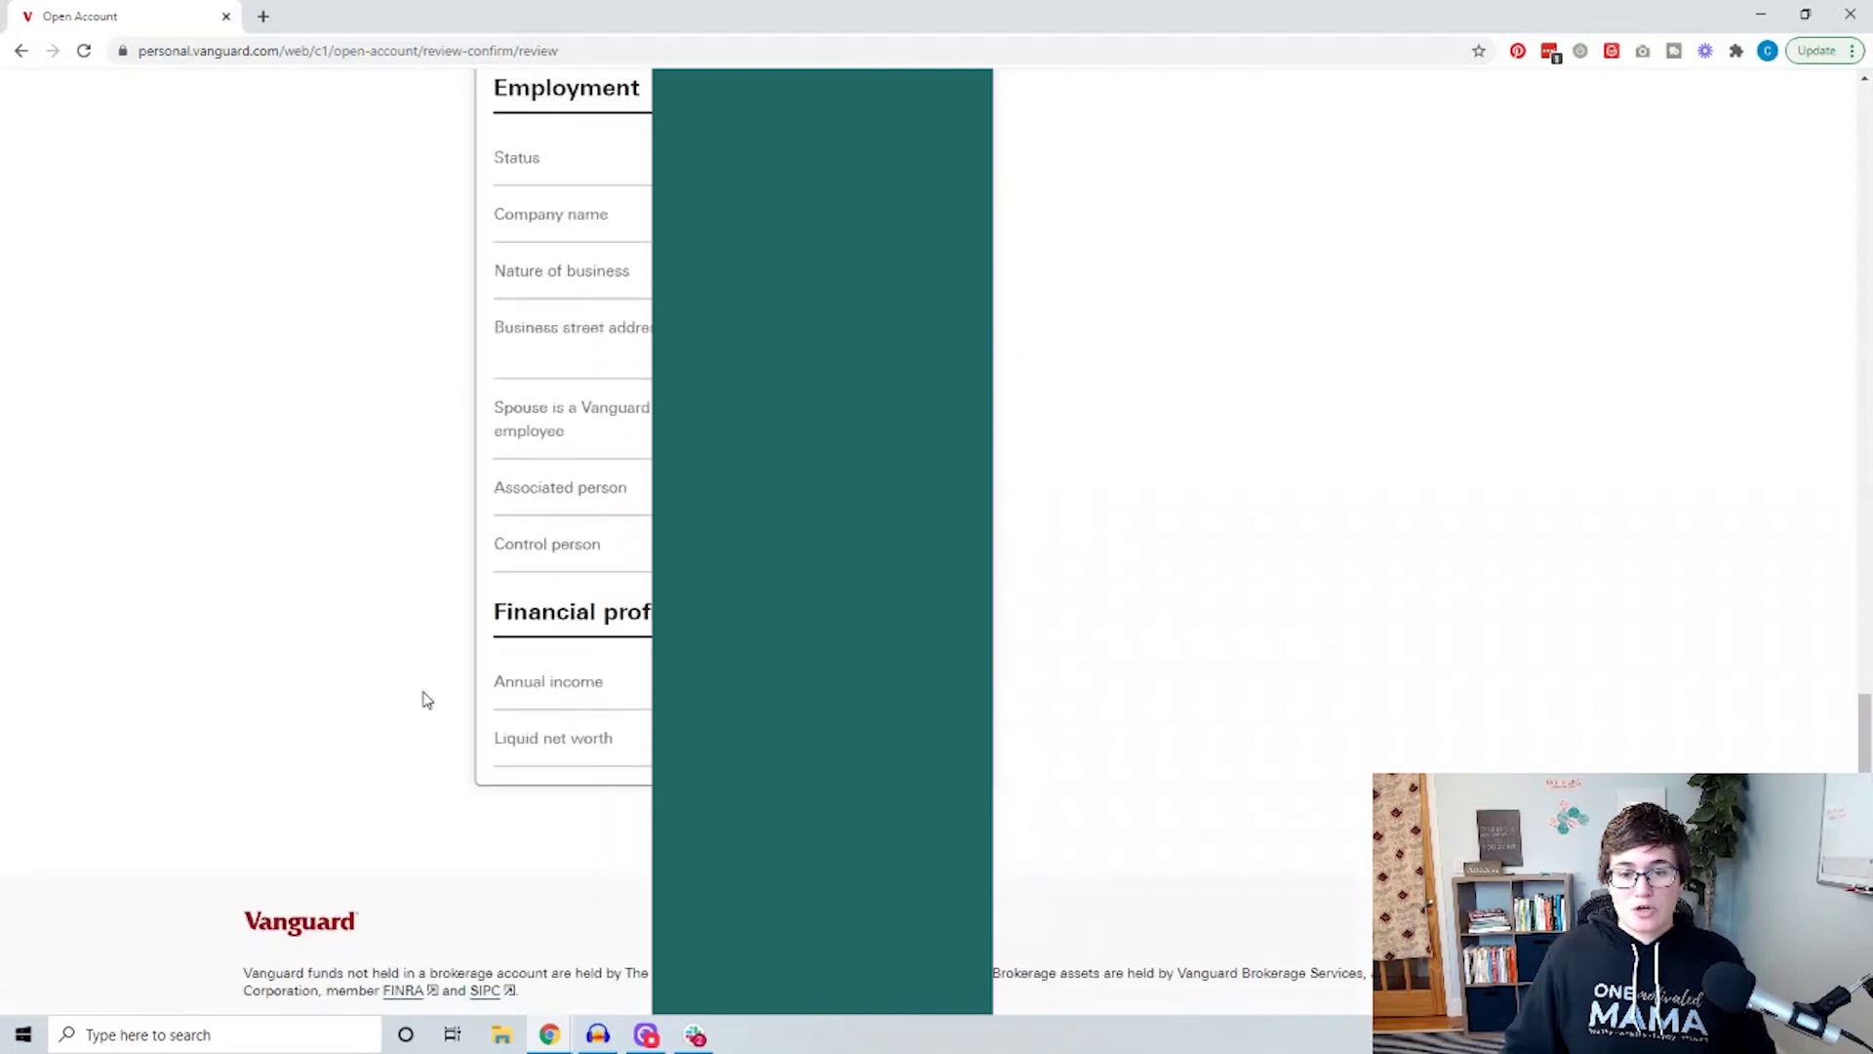
pyautogui.scroll(18, 1112, 719)
pyautogui.scroll(4, 1118, 722)
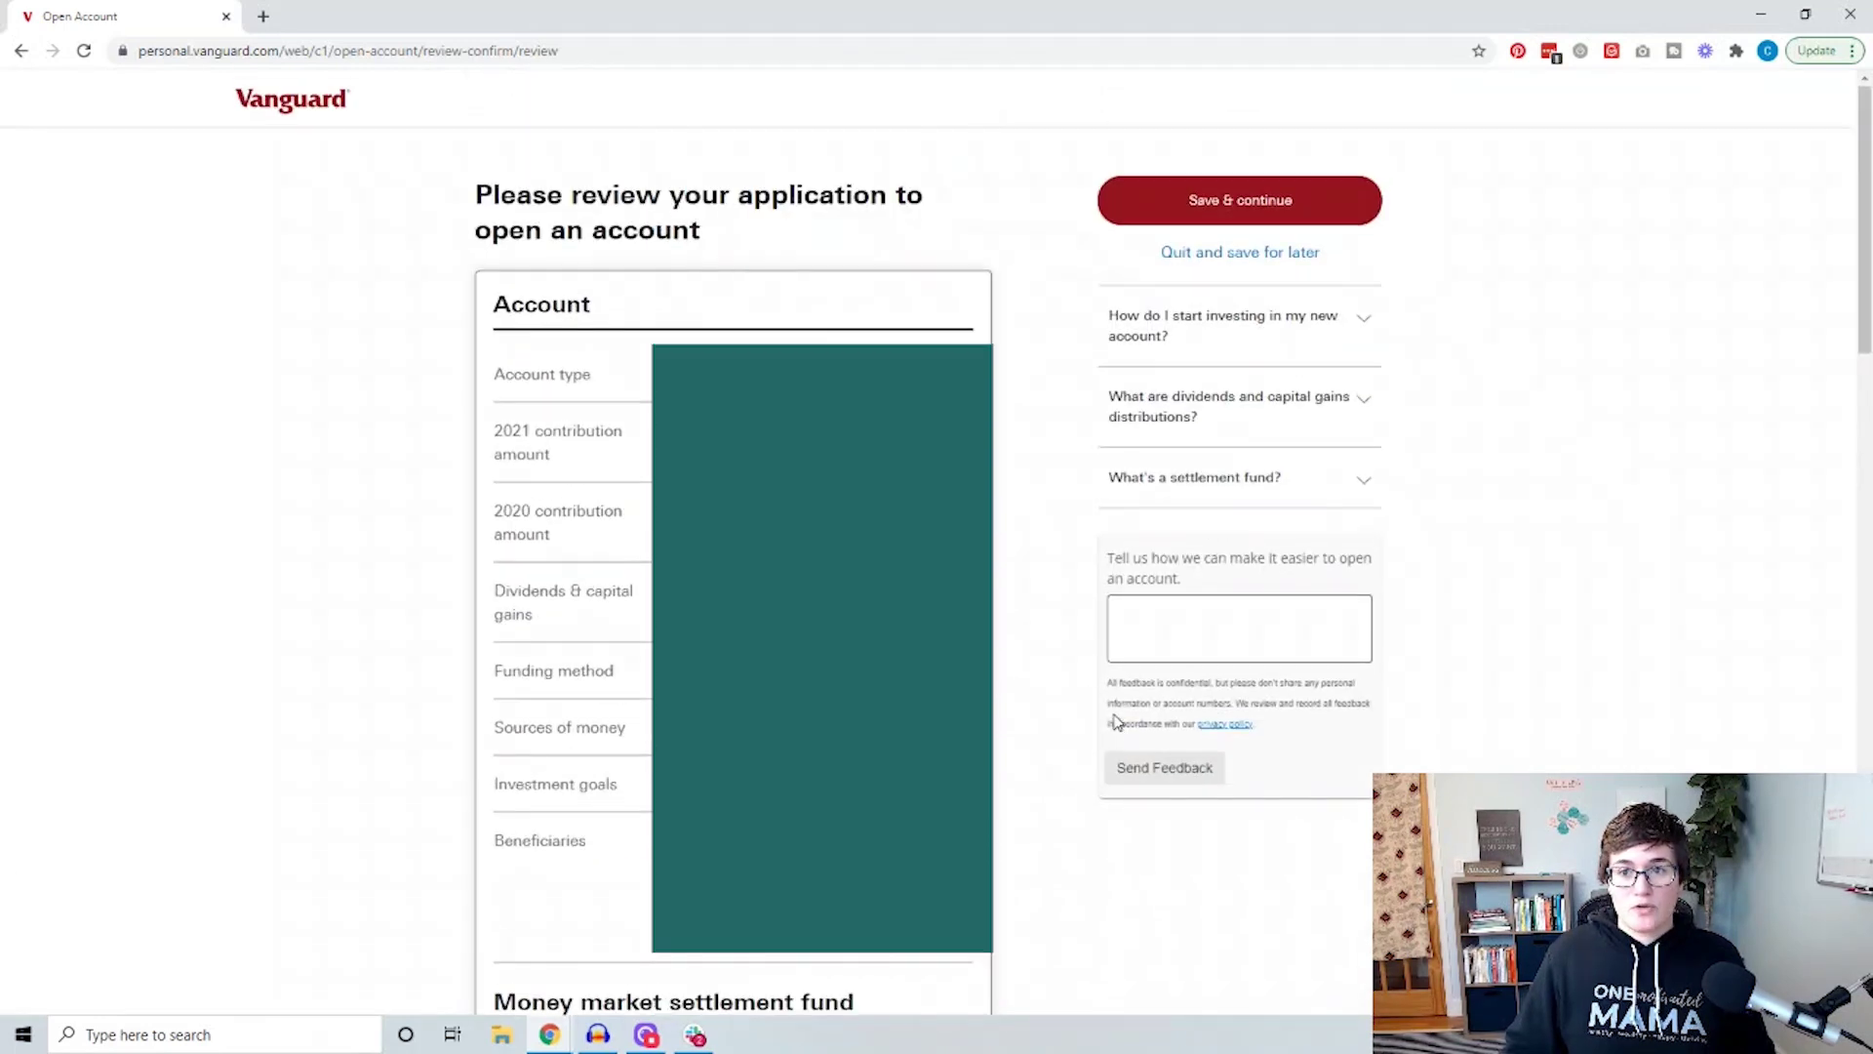
pyautogui.click(1247, 203)
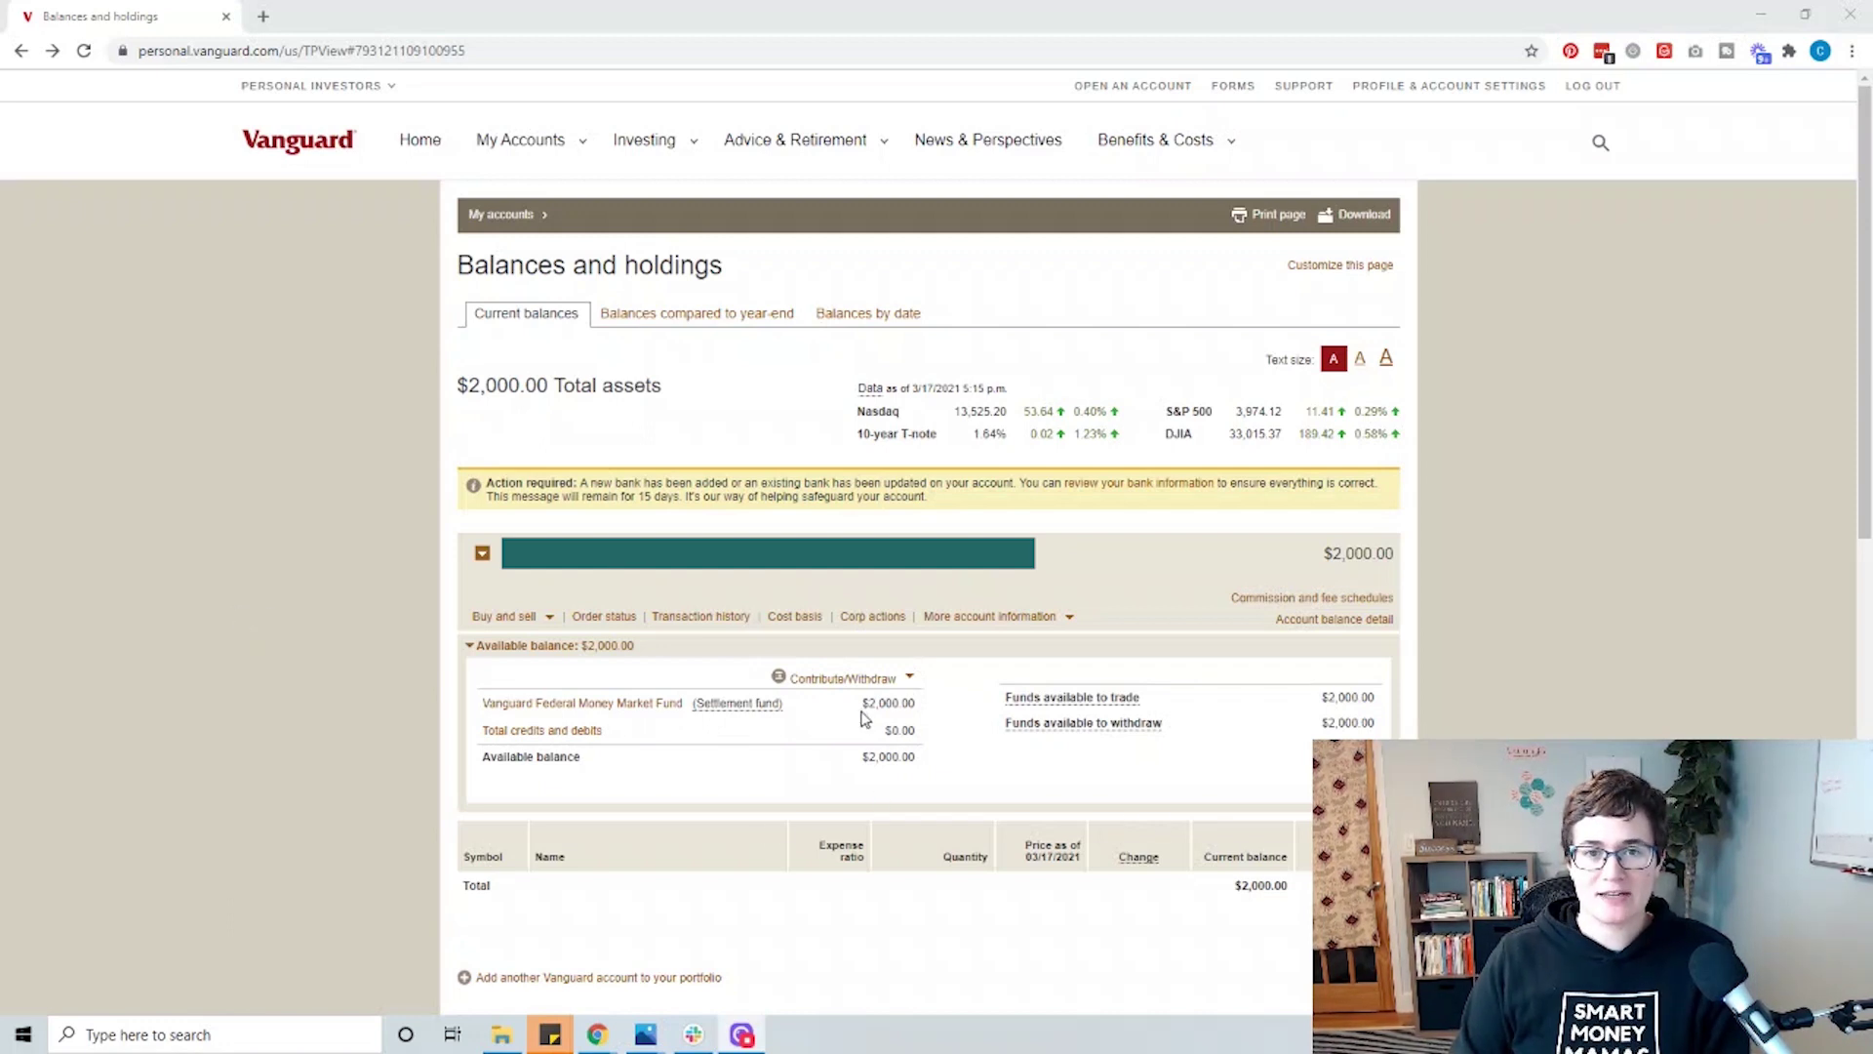
pyautogui.click(529, 144)
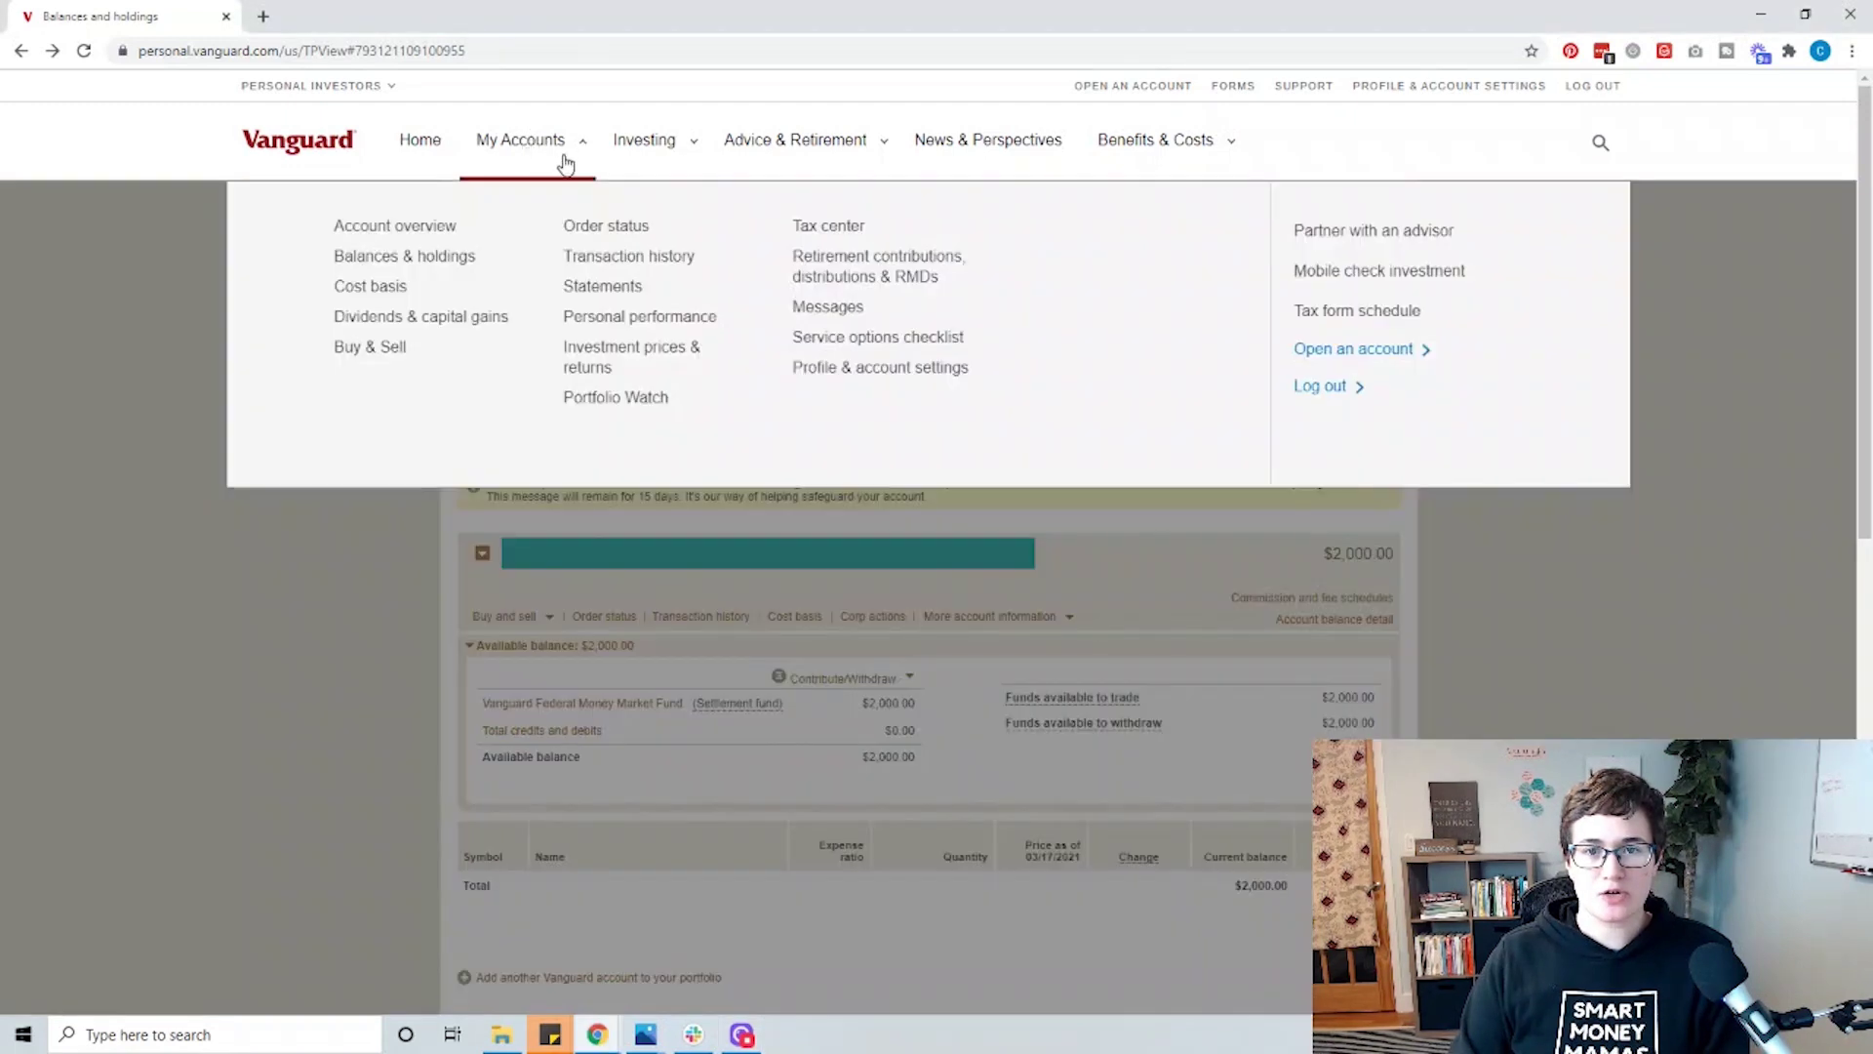
pyautogui.click(360, 604)
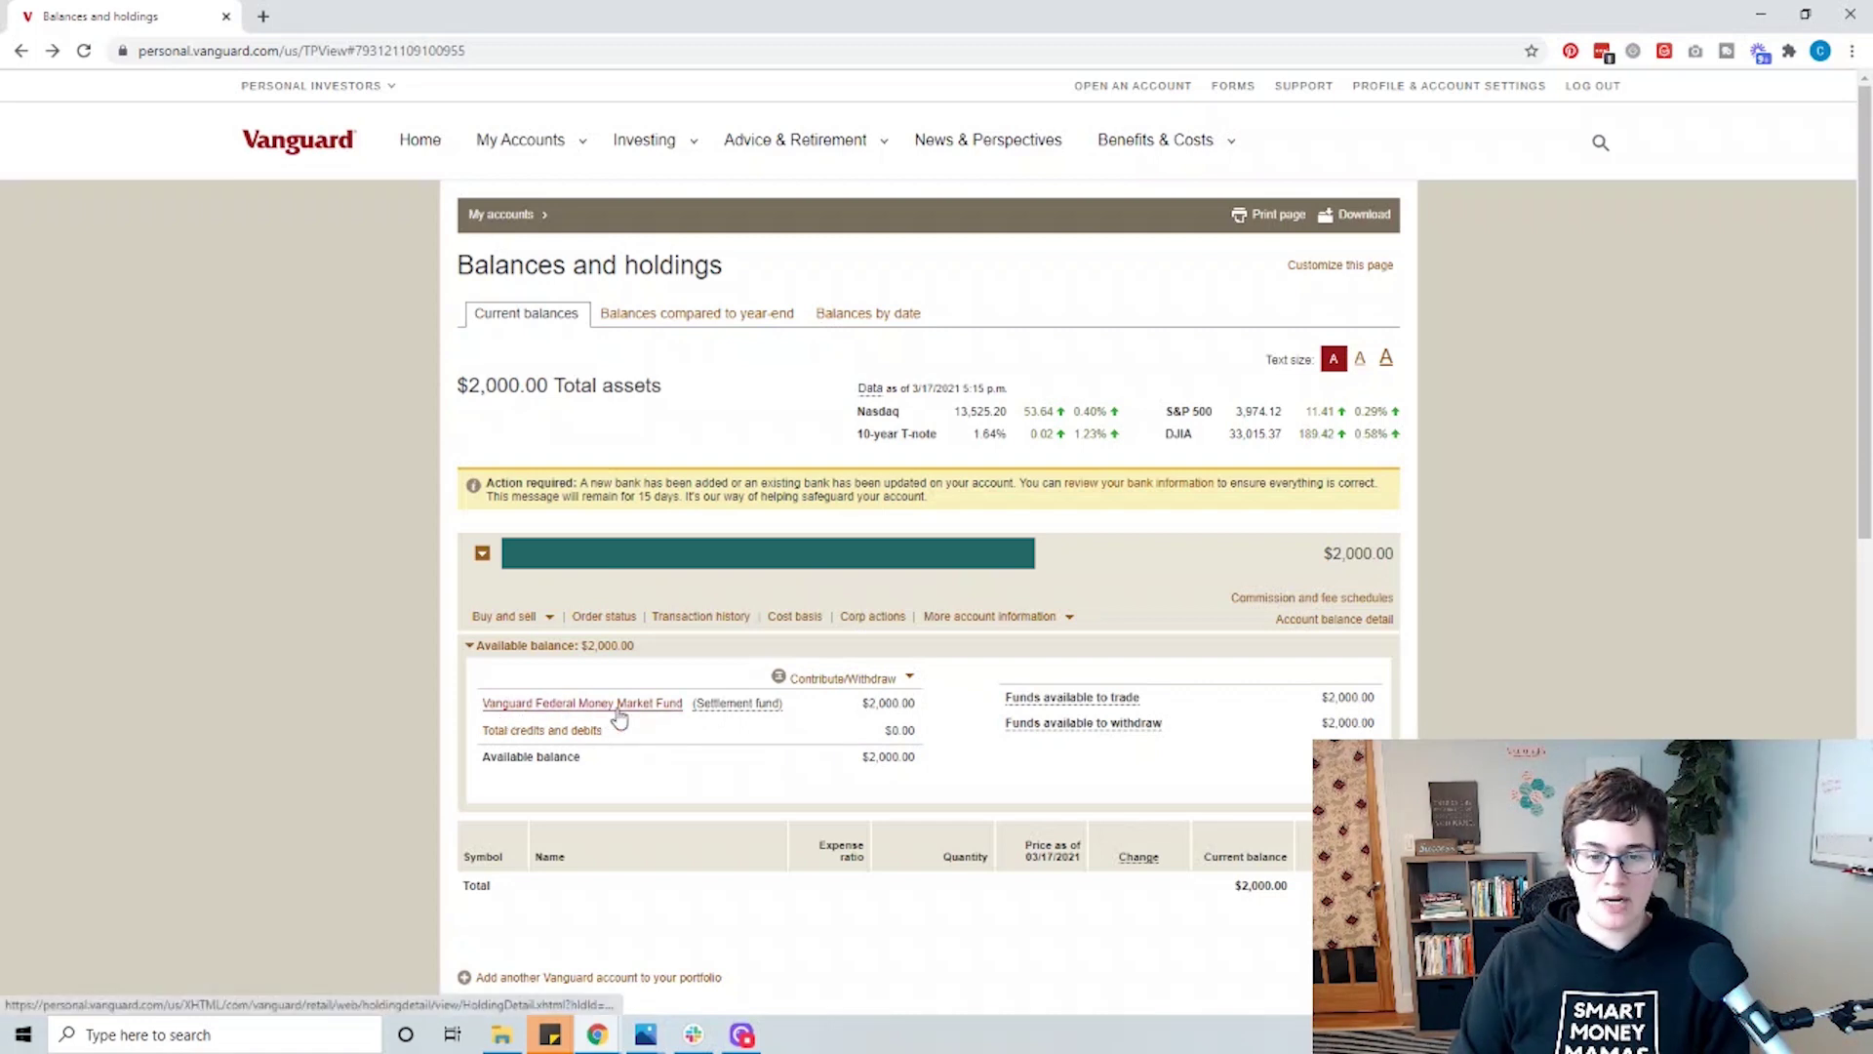
pyautogui.moveTo(715, 718)
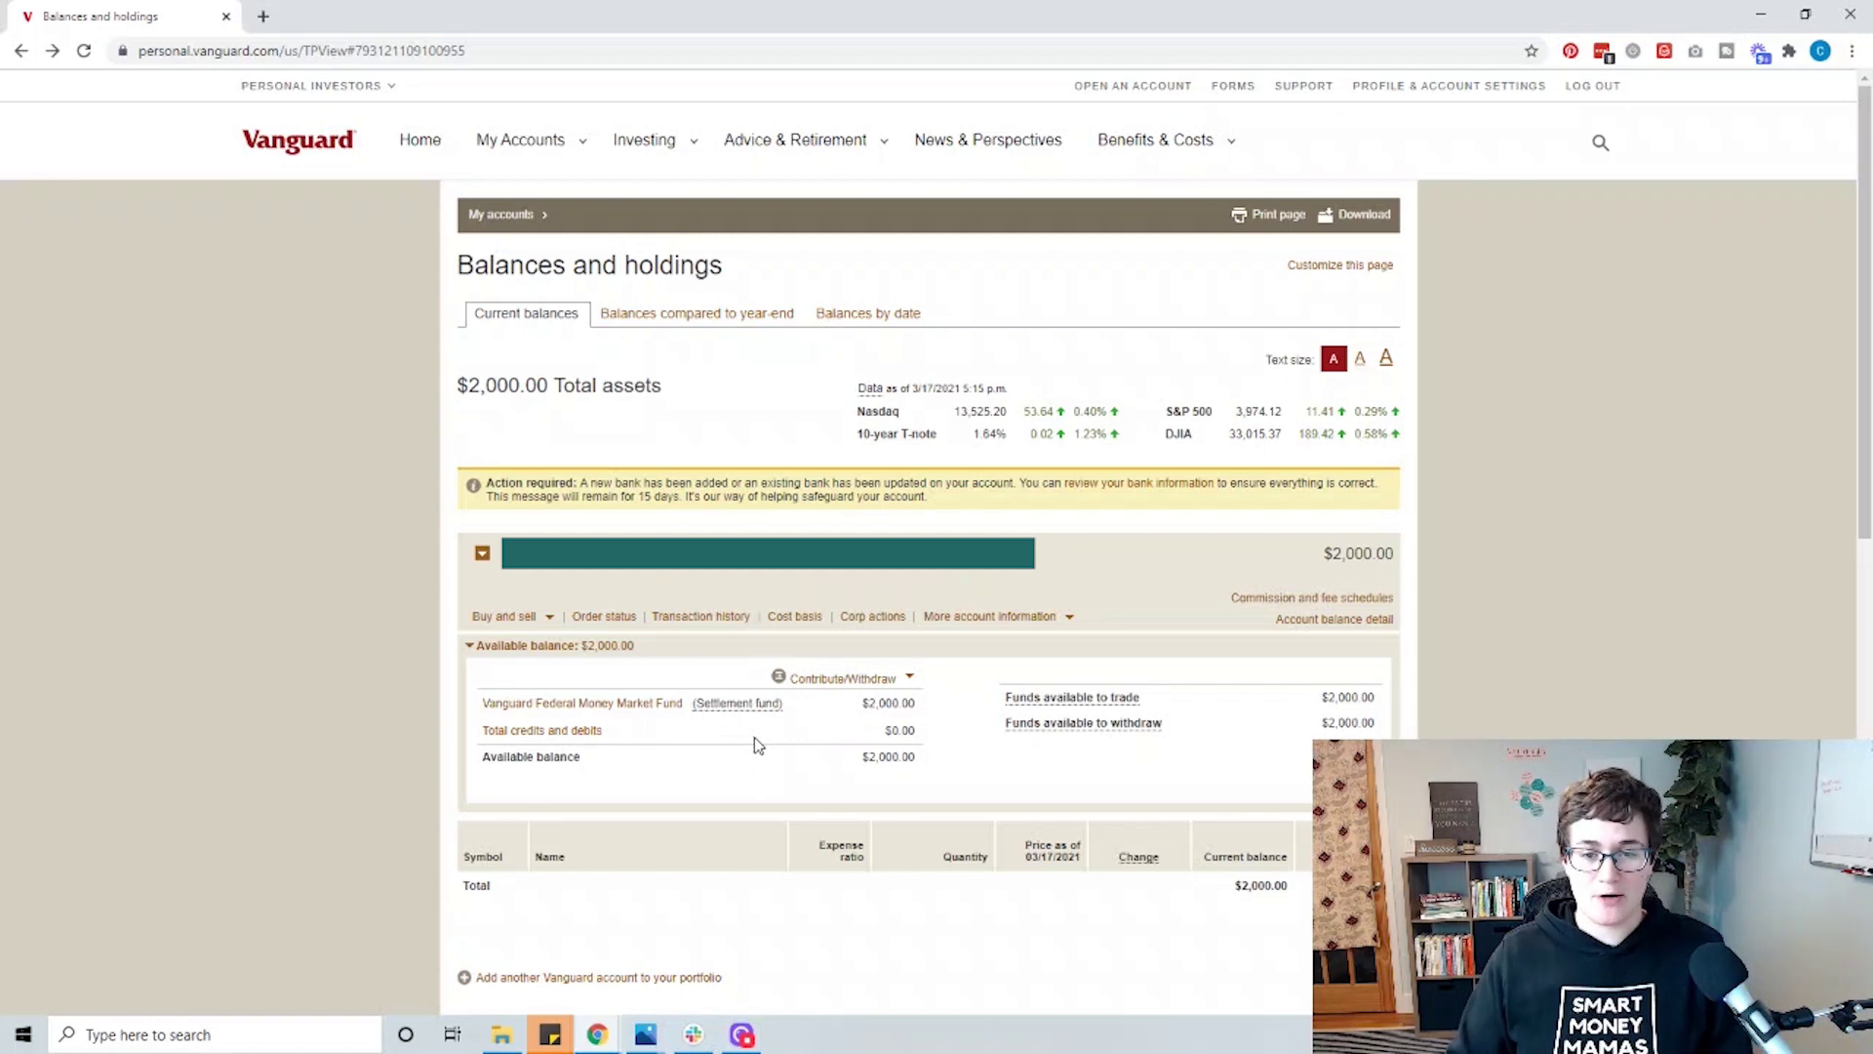
# Start a purchase of Vanguard funds for the account, choose to add another Vanguard mutual fund, and open the list of funds
pyautogui.click(534, 622)
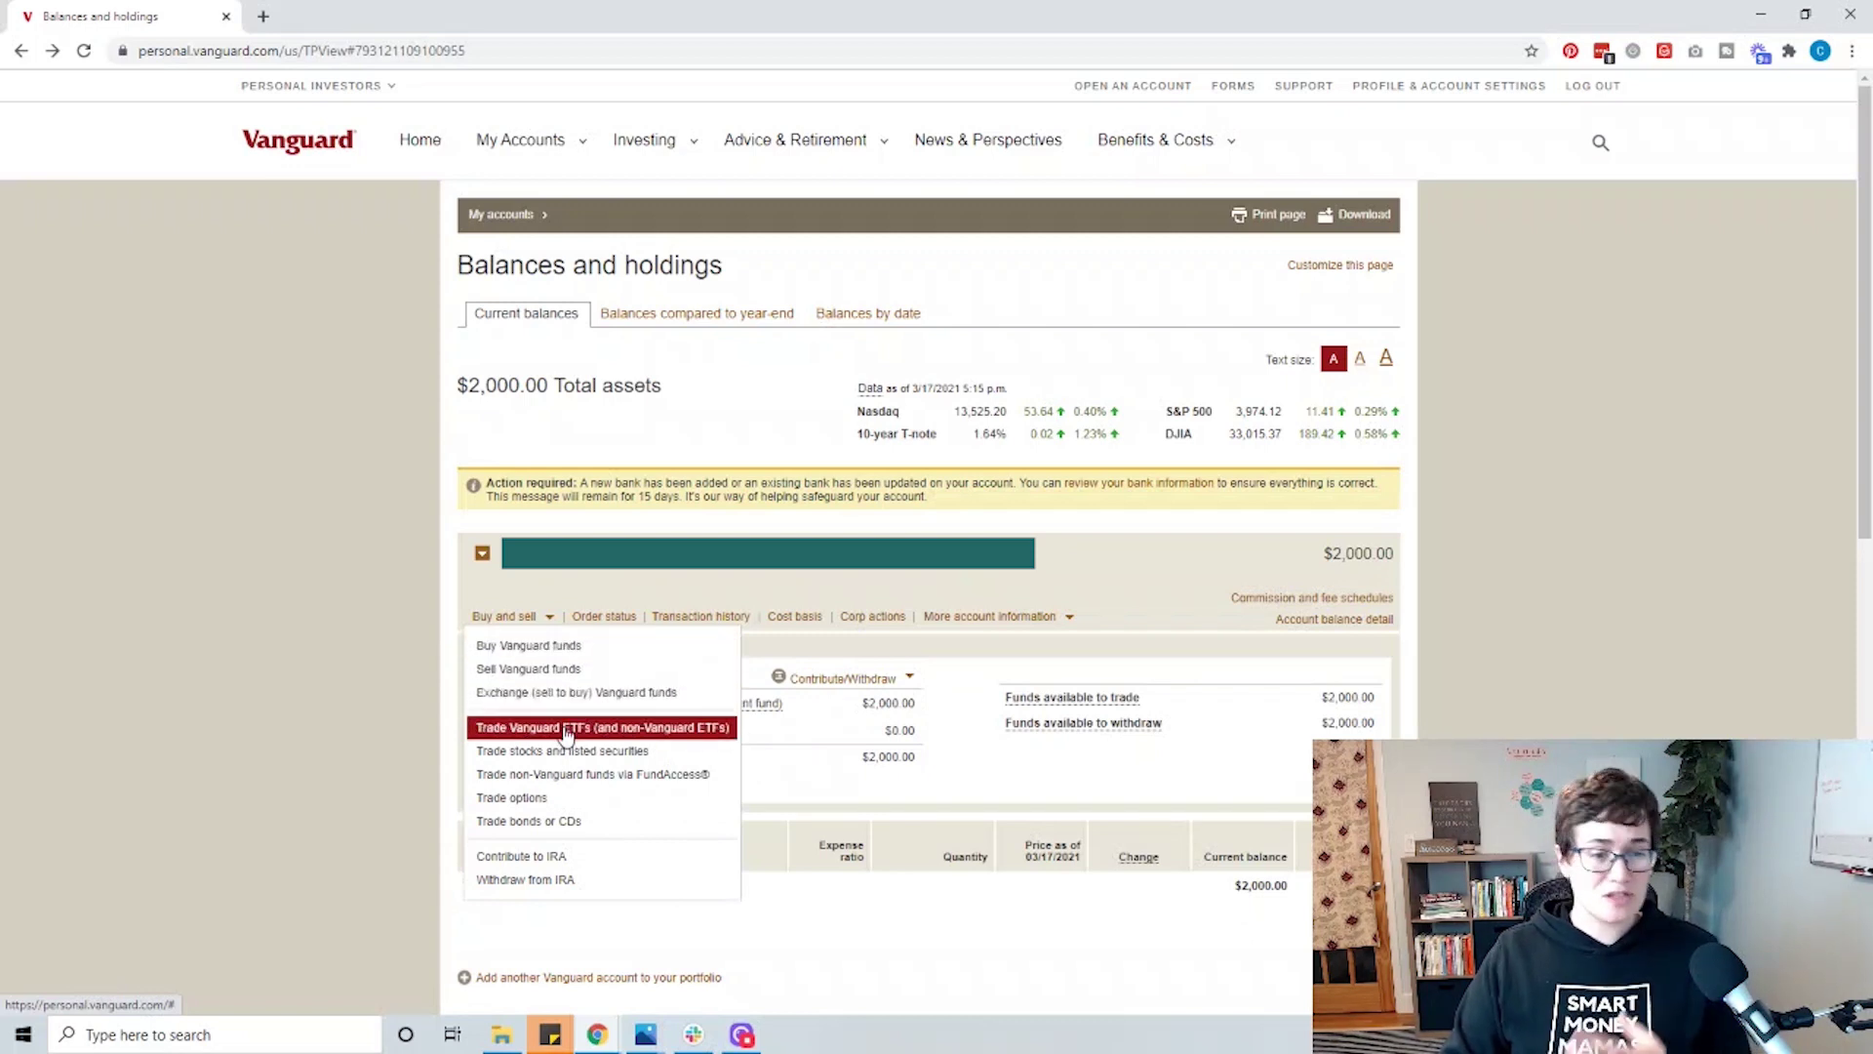
pyautogui.click(528, 649)
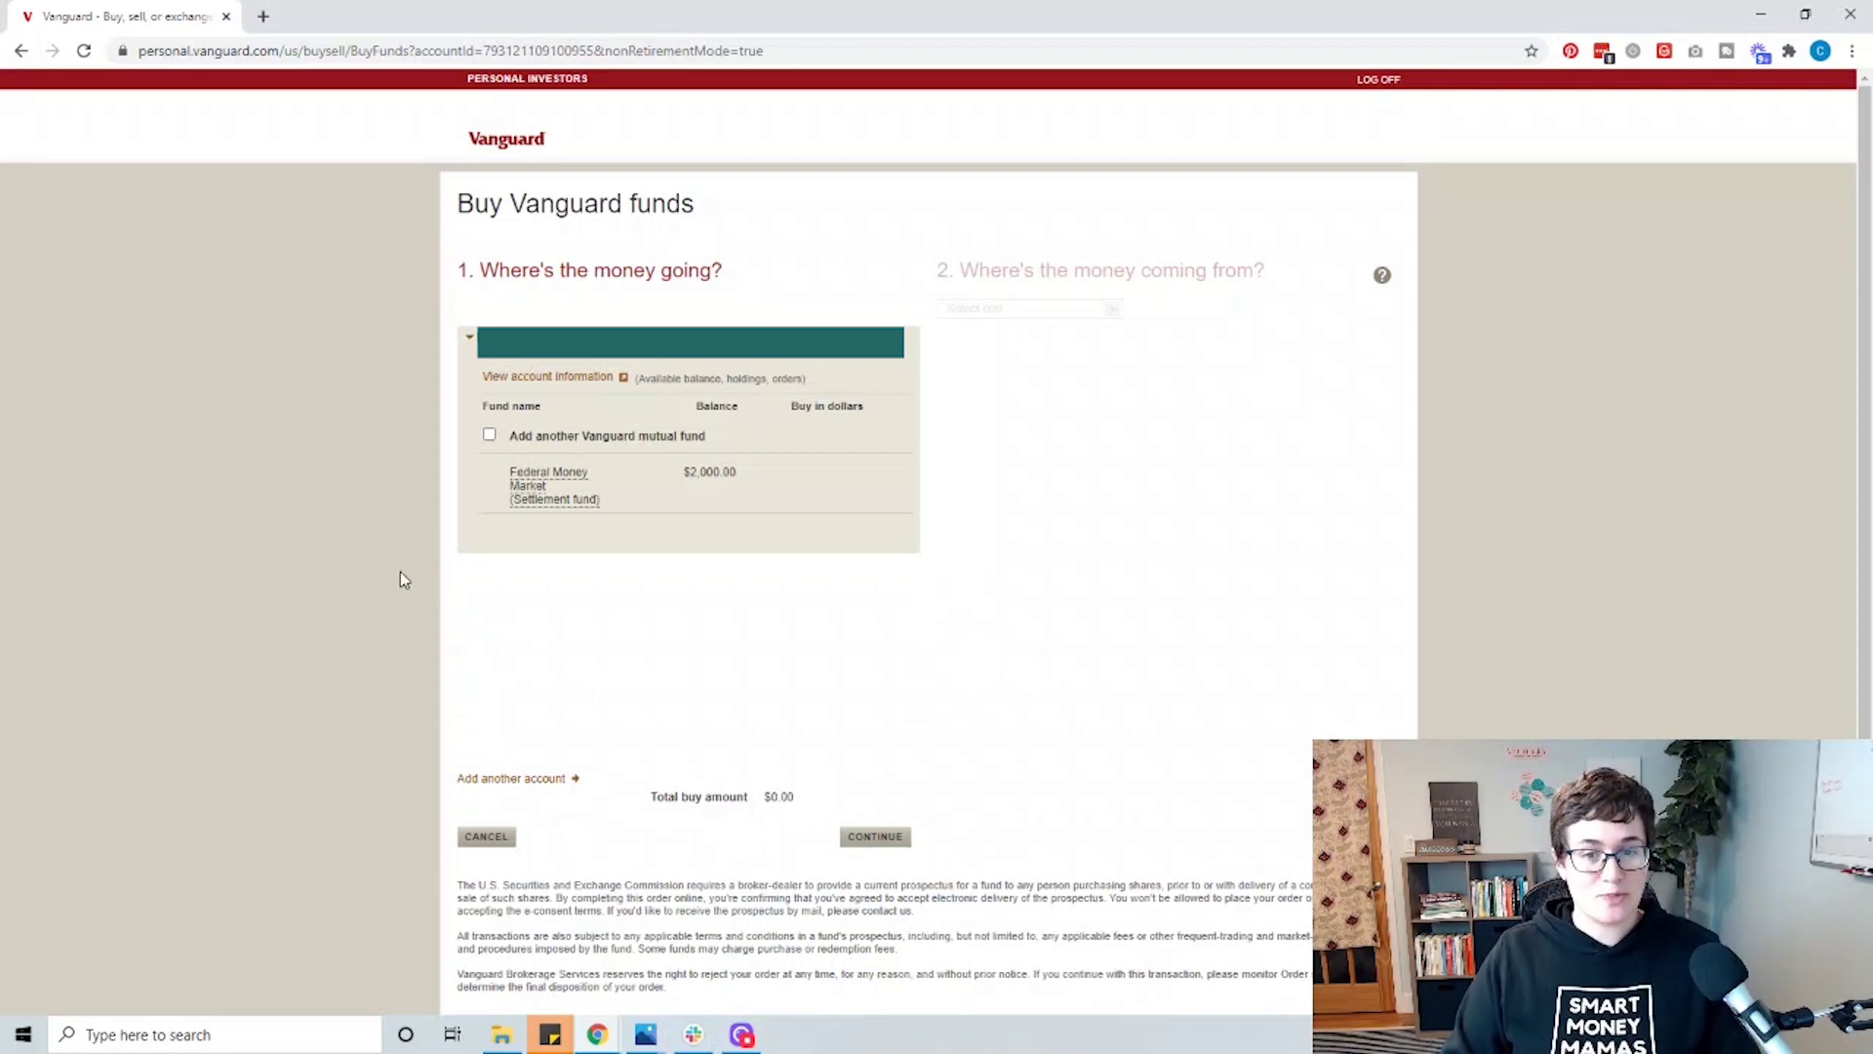
pyautogui.click(489, 434)
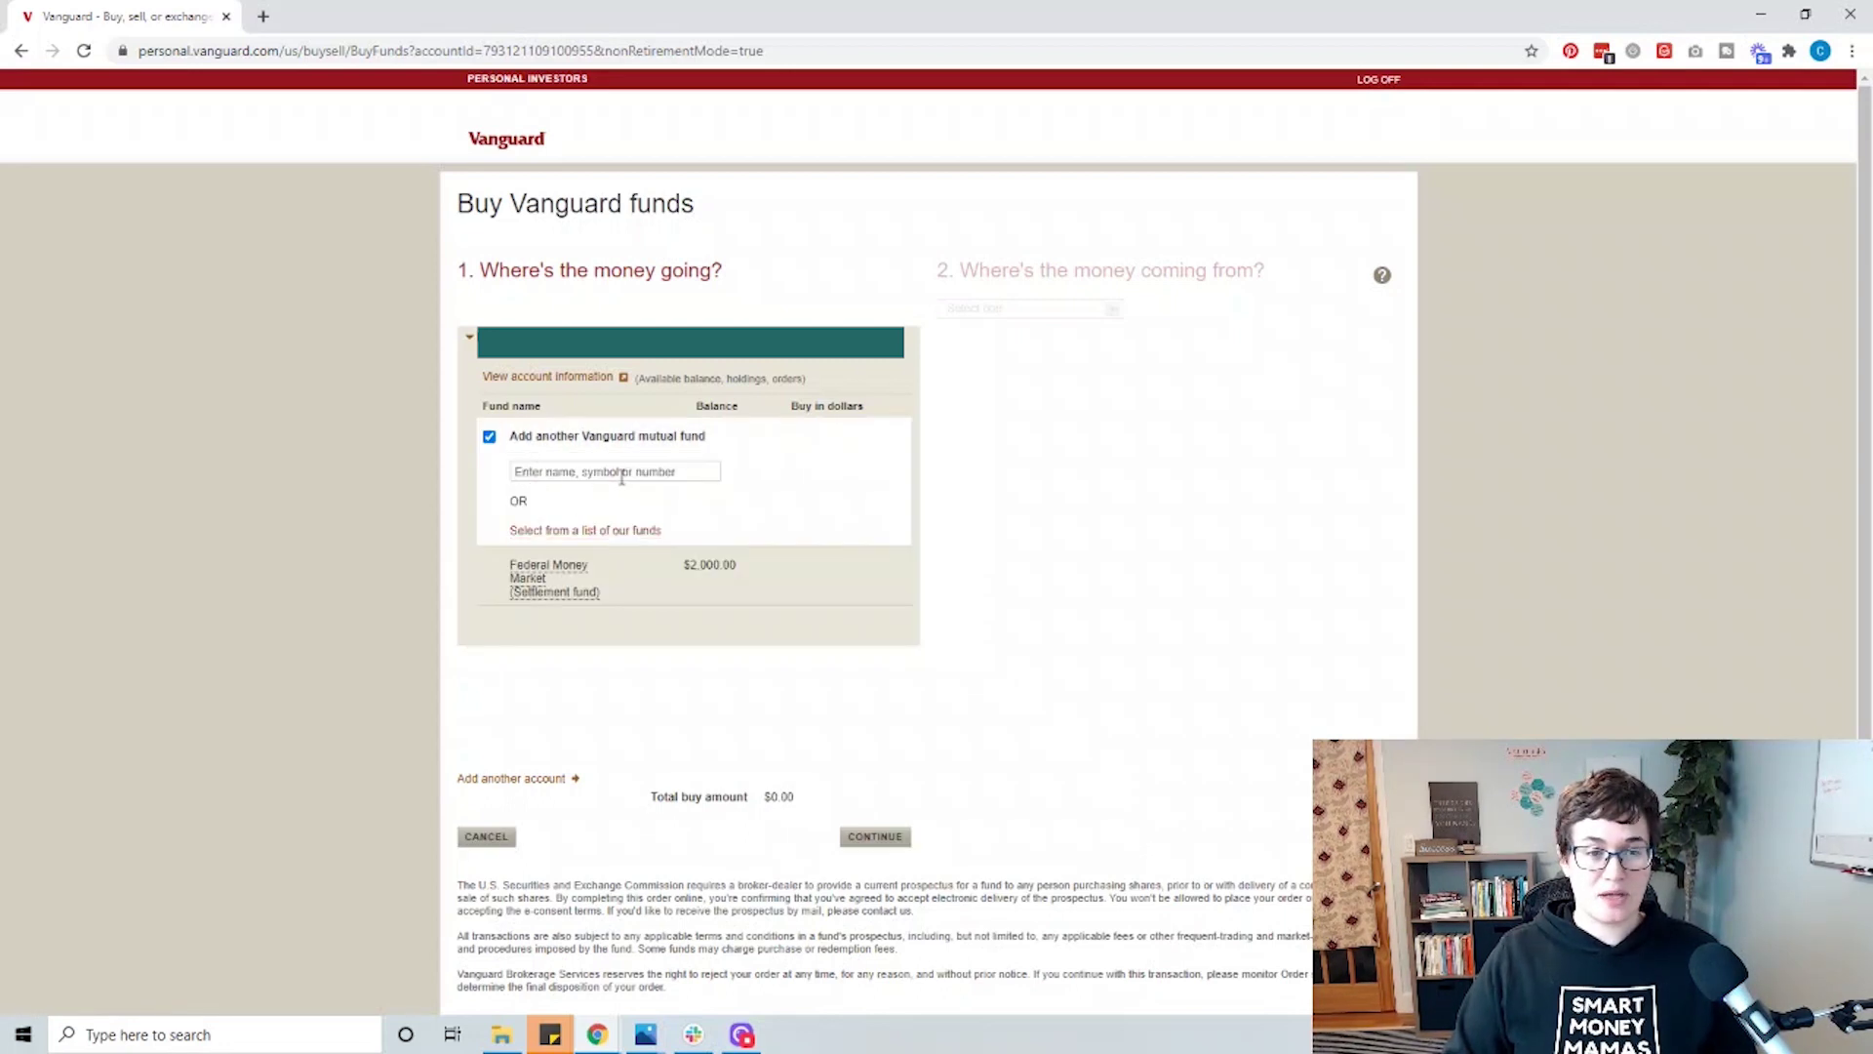
pyautogui.click(614, 543)
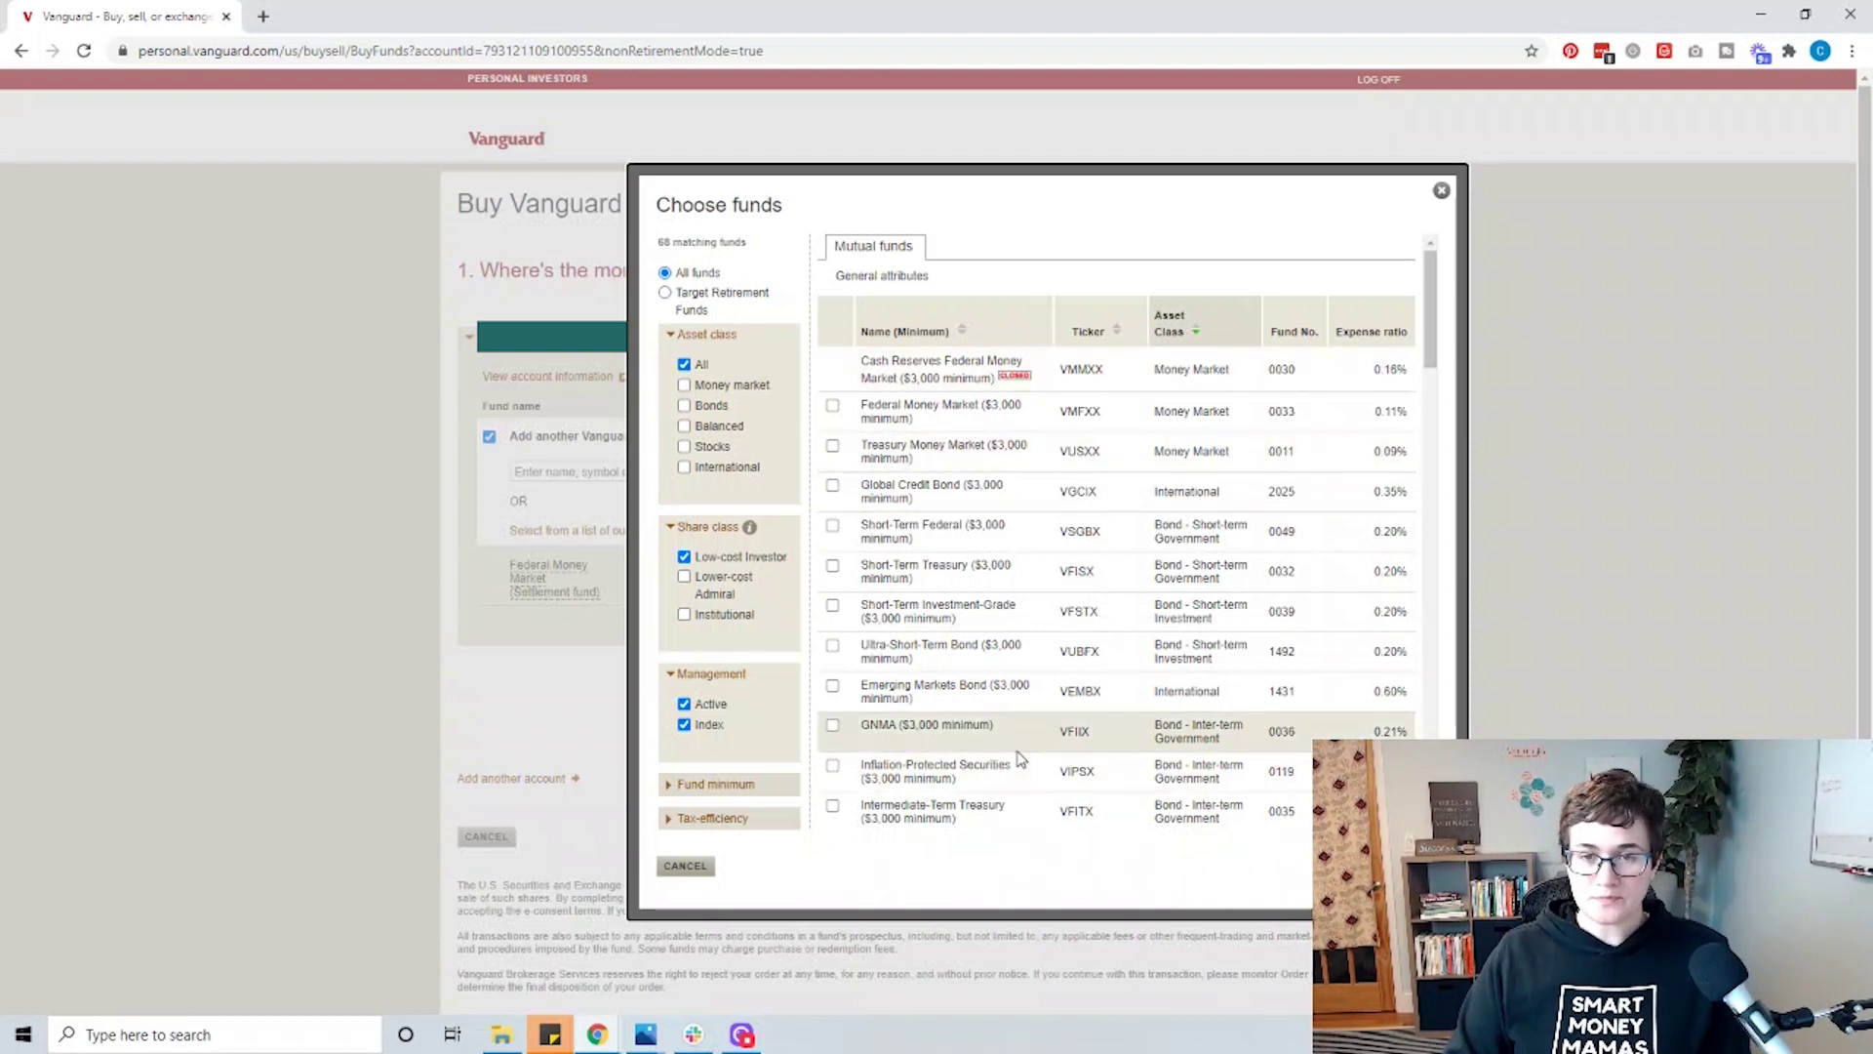
# Collapse the asset class, share class and management filters, and look through the list of Target Retirement Funds
pyautogui.click(675, 337)
pyautogui.click(702, 368)
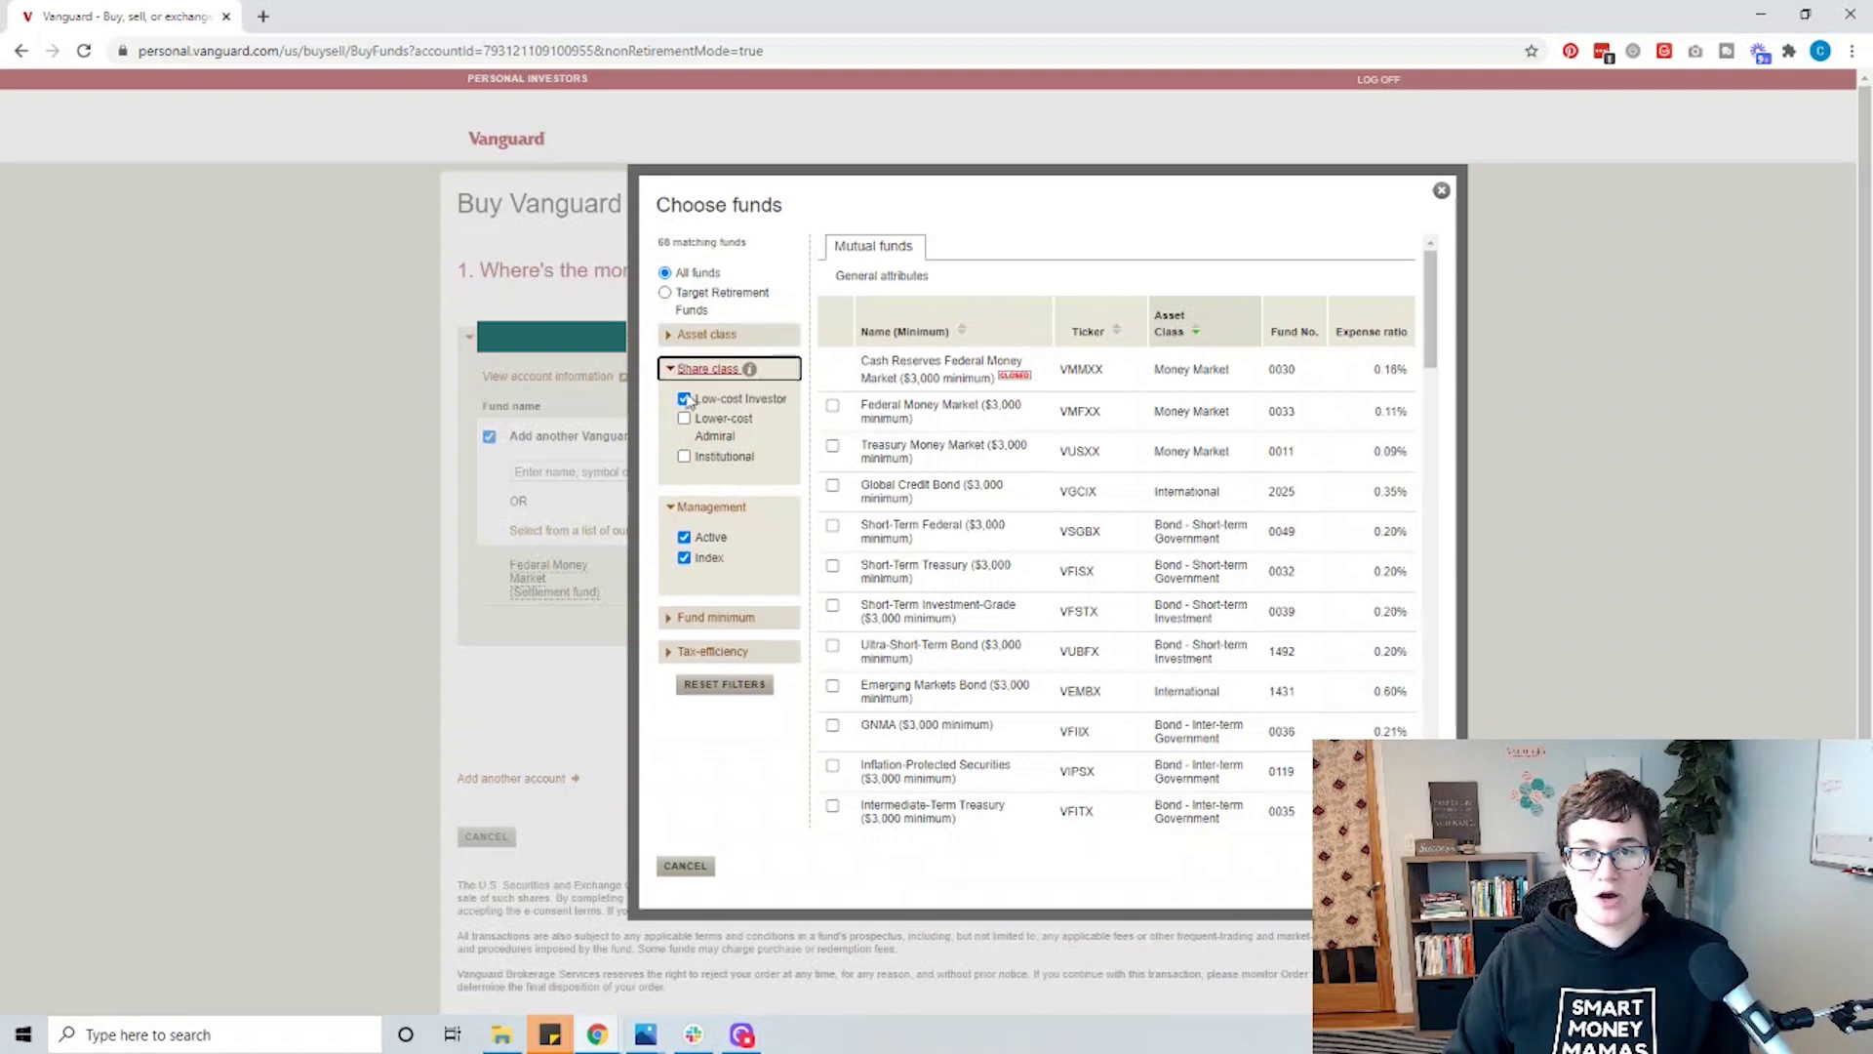
pyautogui.click(699, 404)
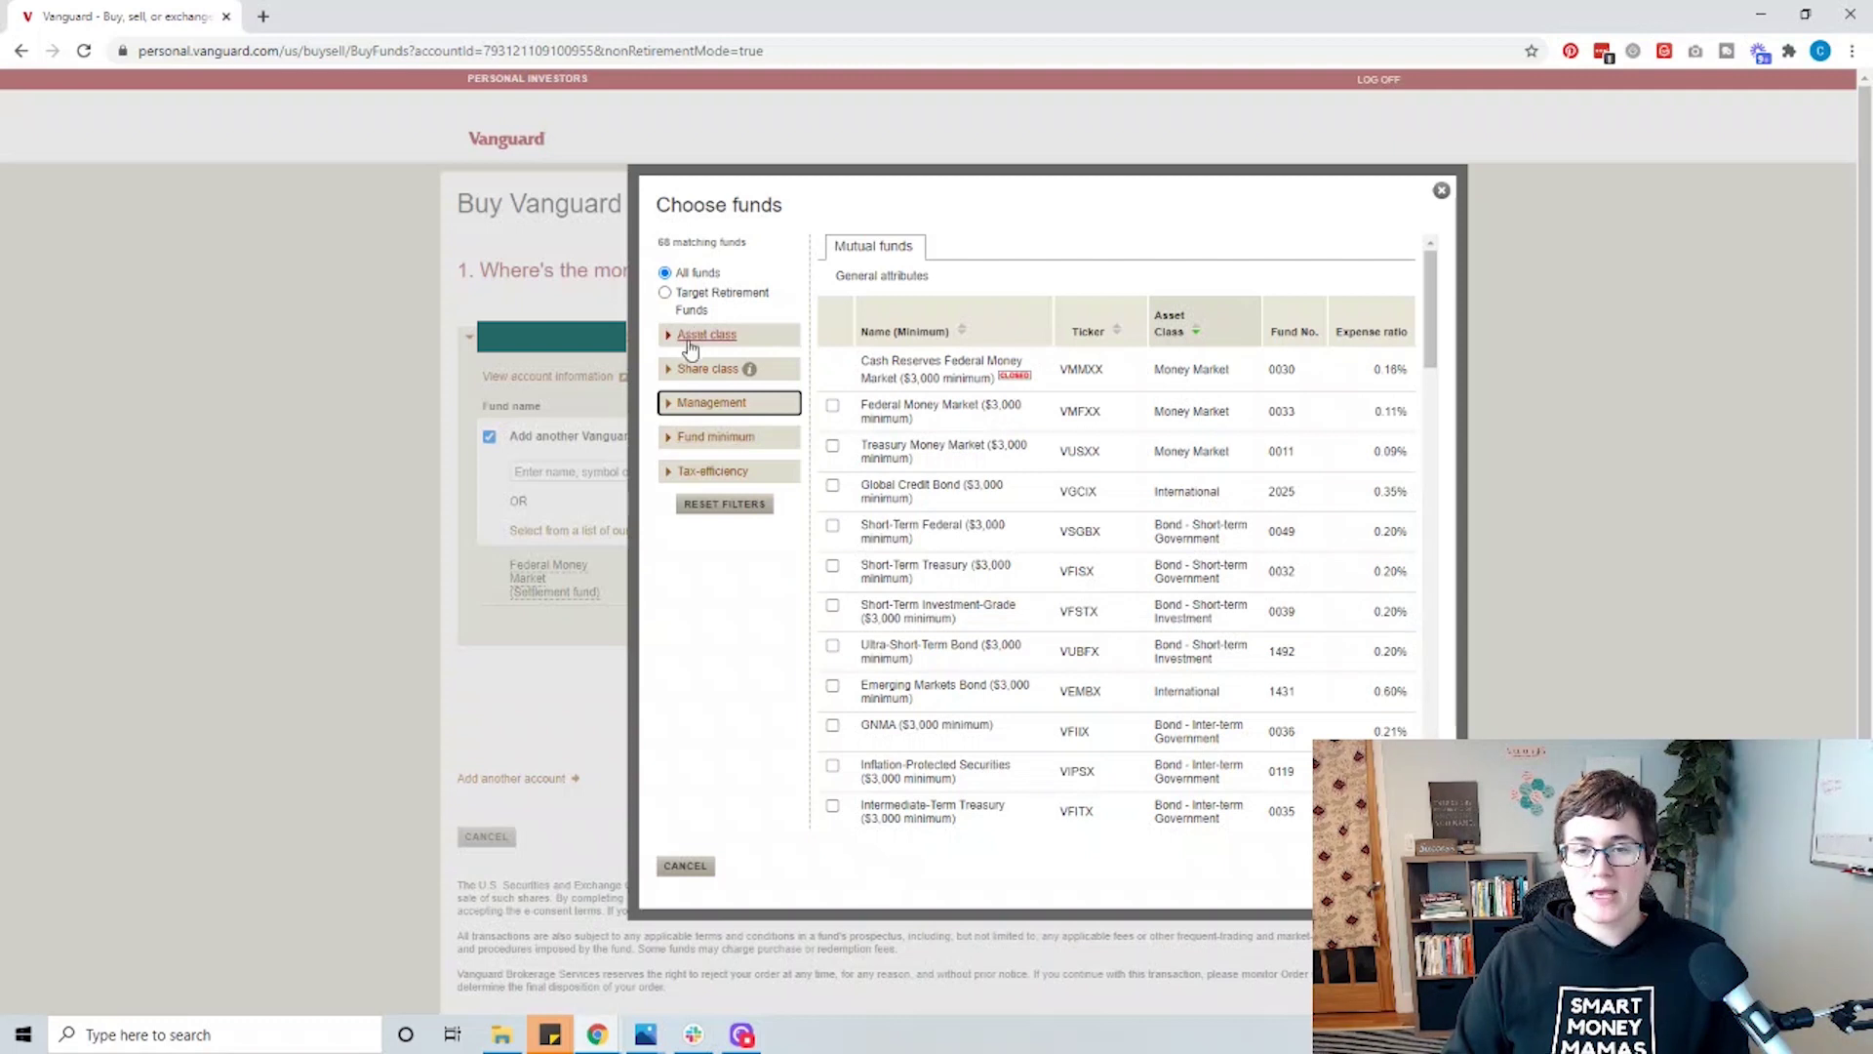
pyautogui.click(665, 293)
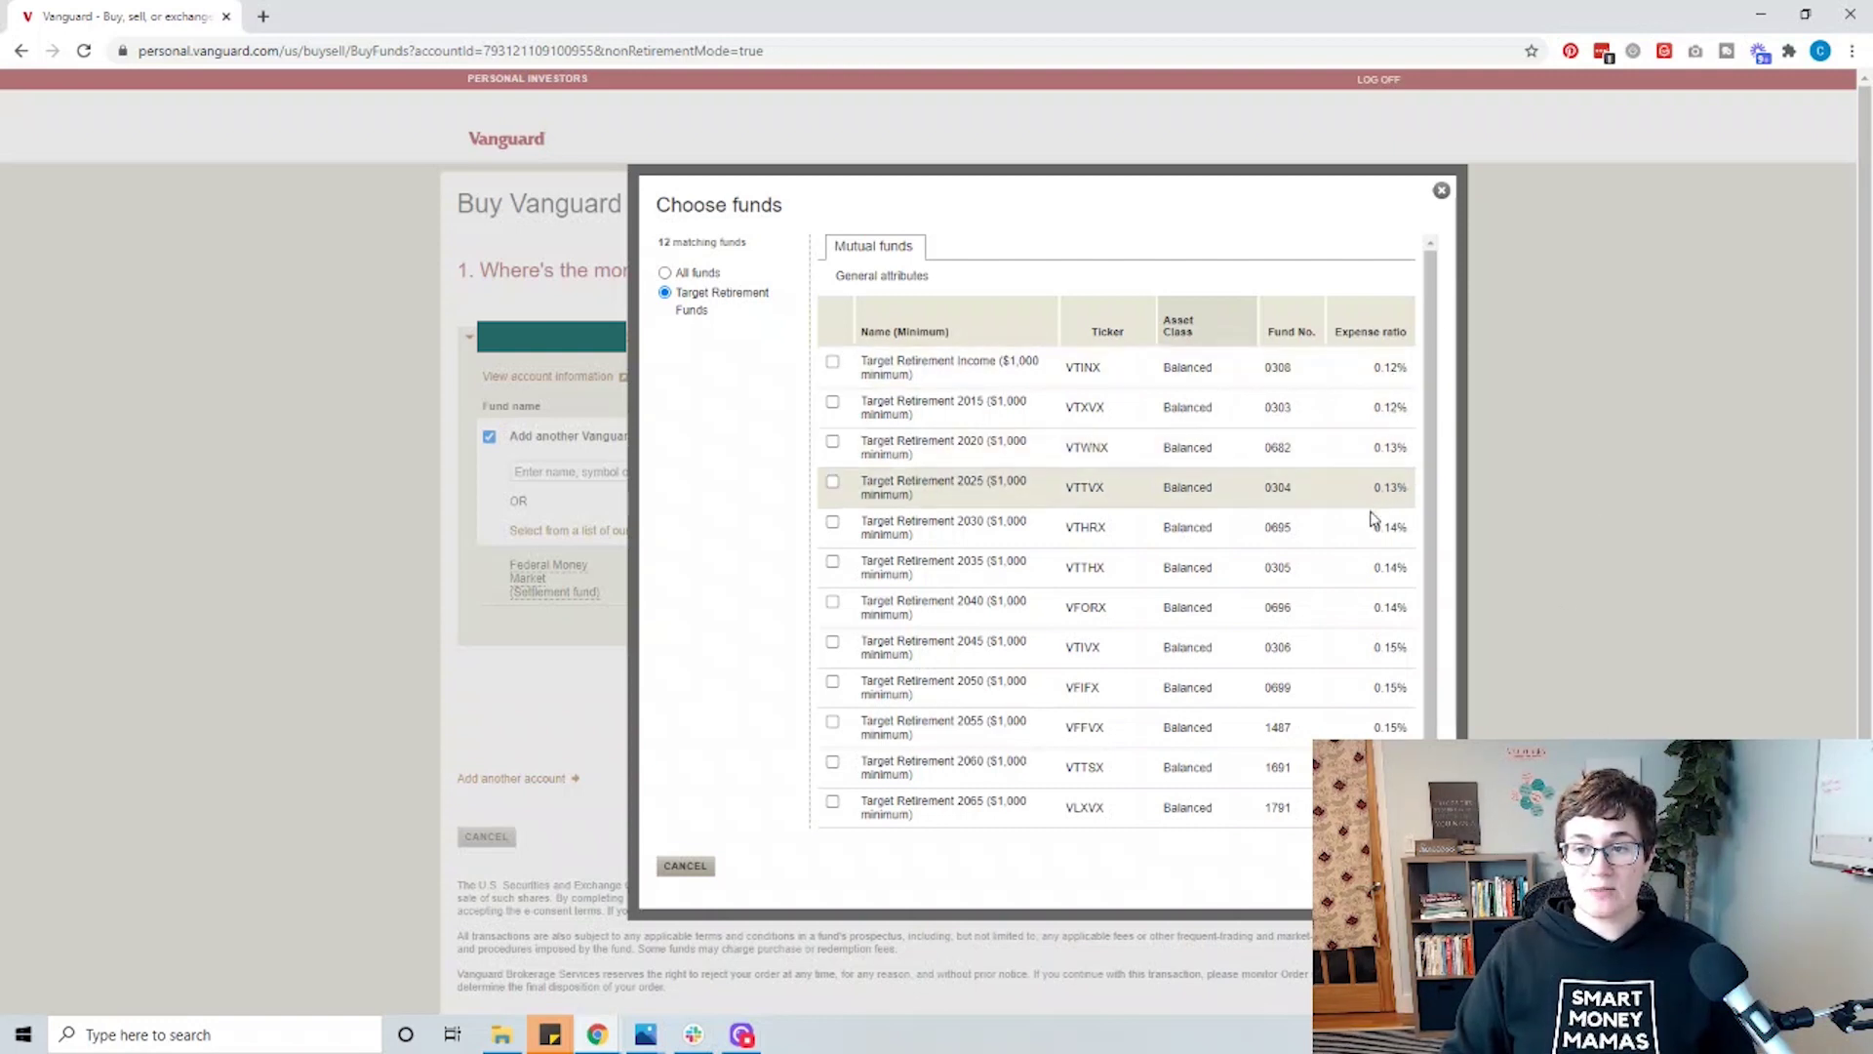
pyautogui.scroll(-1, 1073, 761)
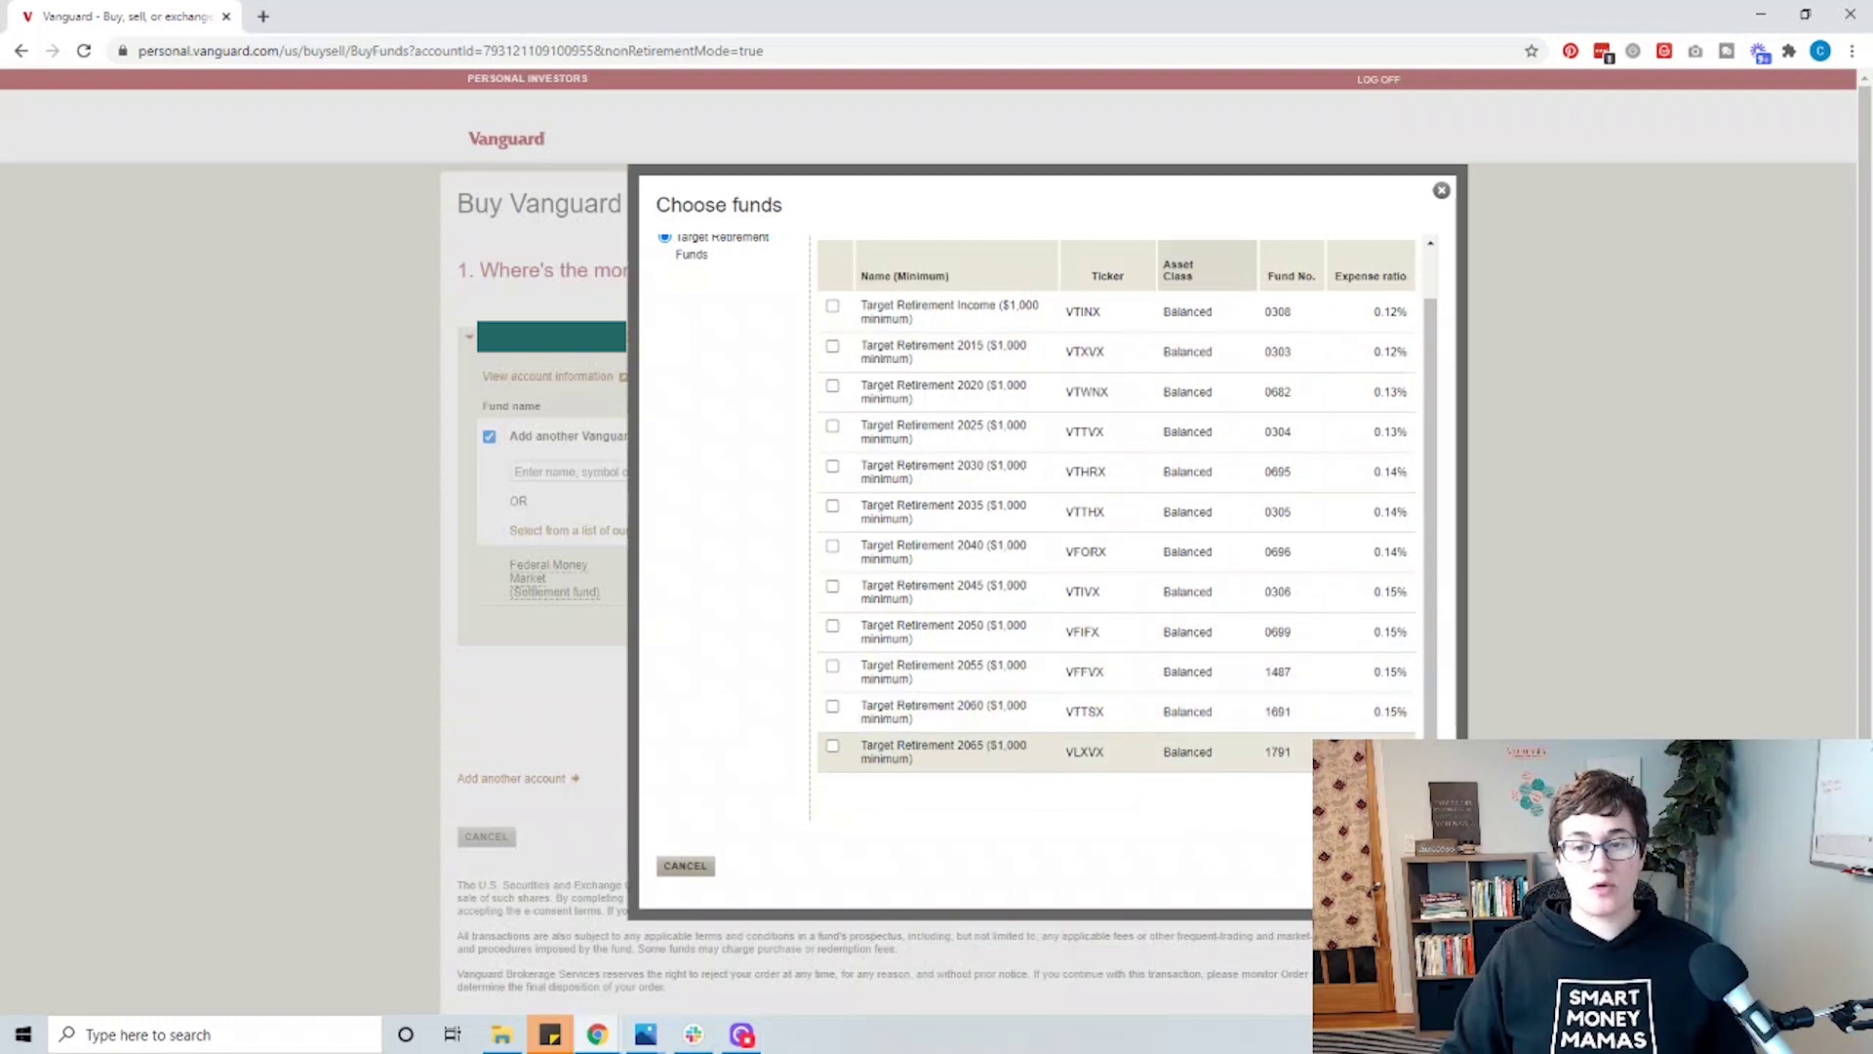
pyautogui.scroll(1, 1073, 751)
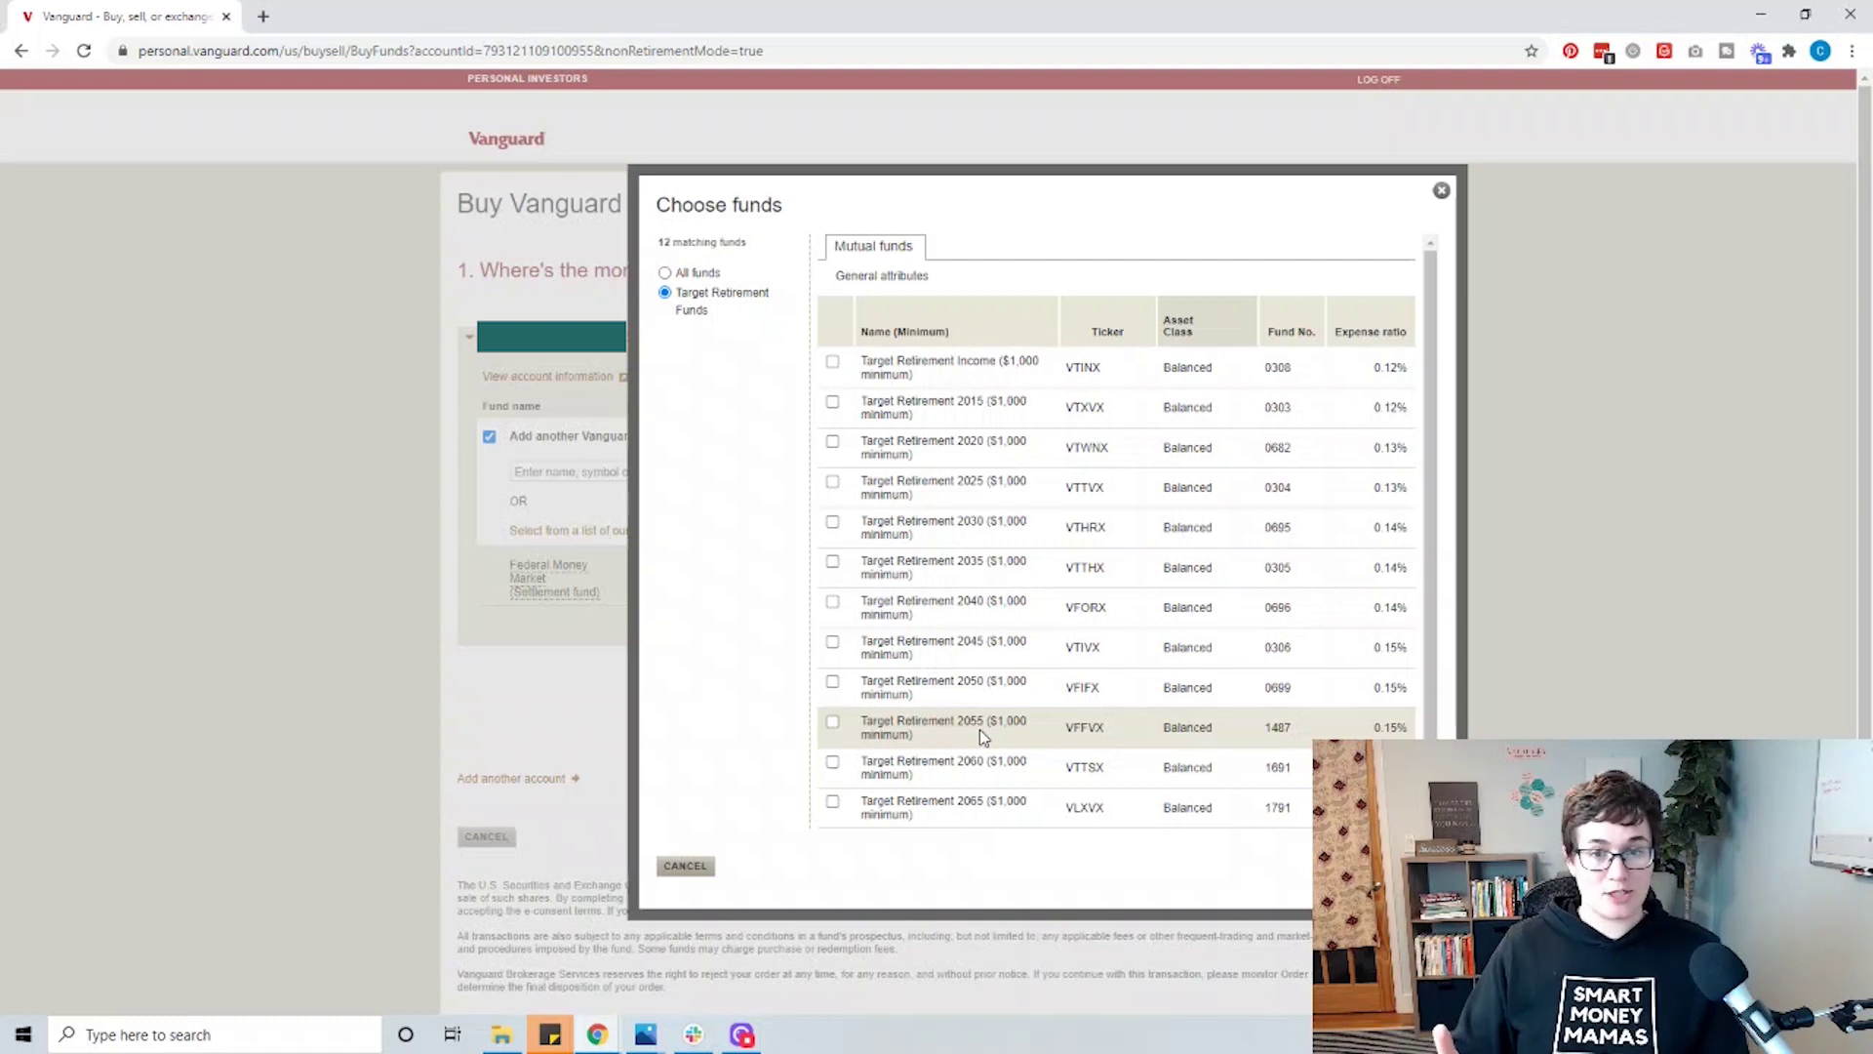
# Return to all funds, exclude actively managed ones so that only Index management is included, and look through the list
pyautogui.click(690, 277)
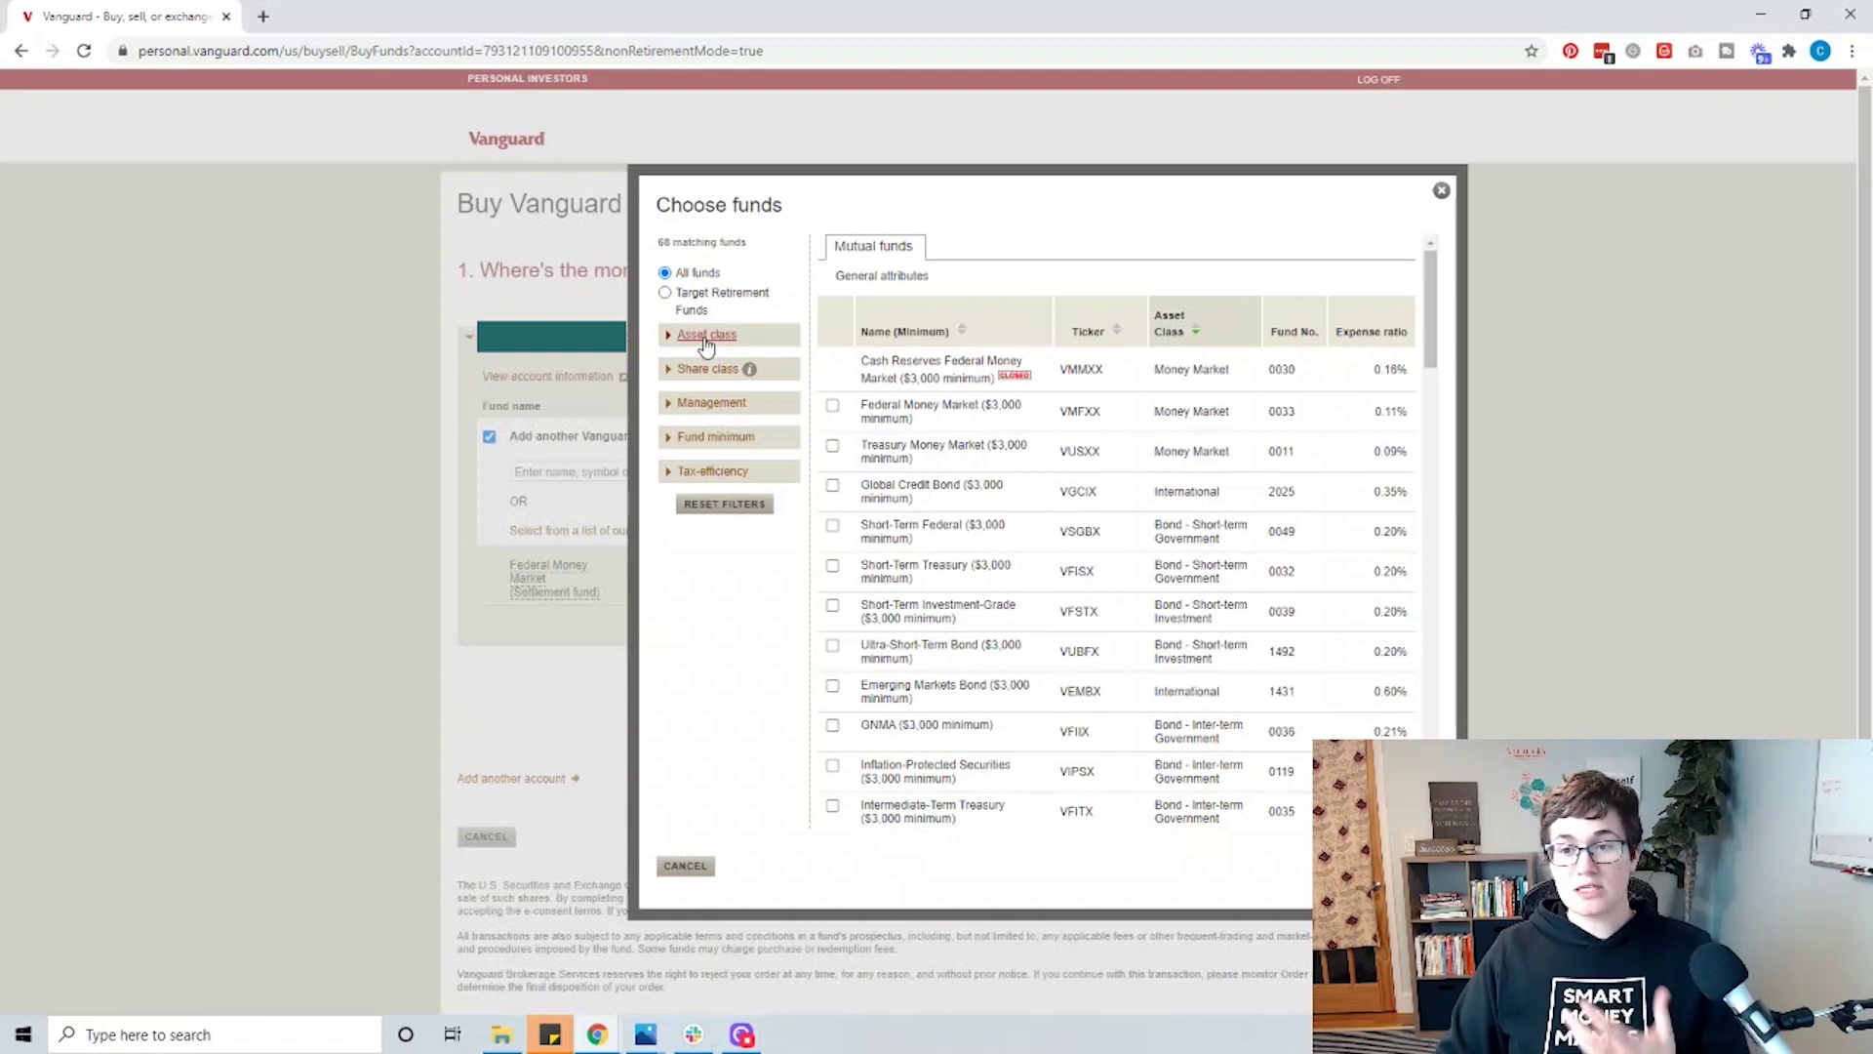
pyautogui.click(708, 403)
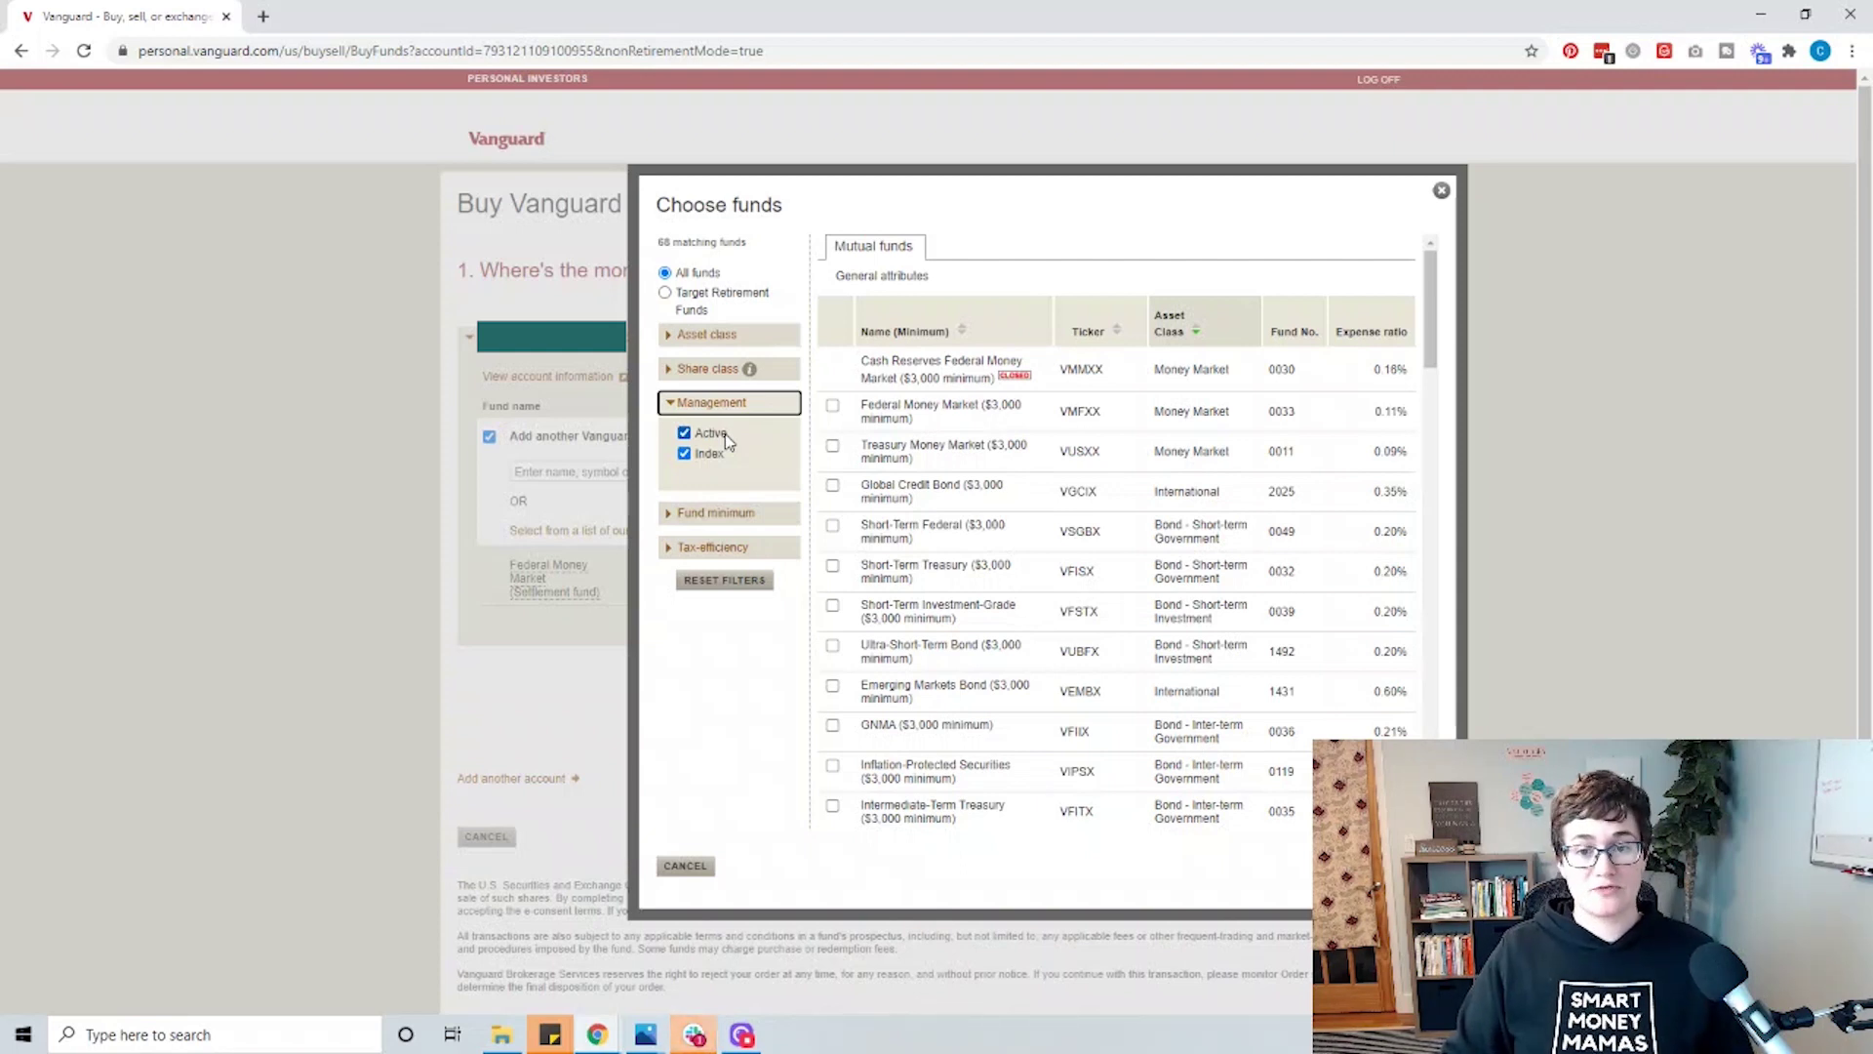
pyautogui.click(726, 437)
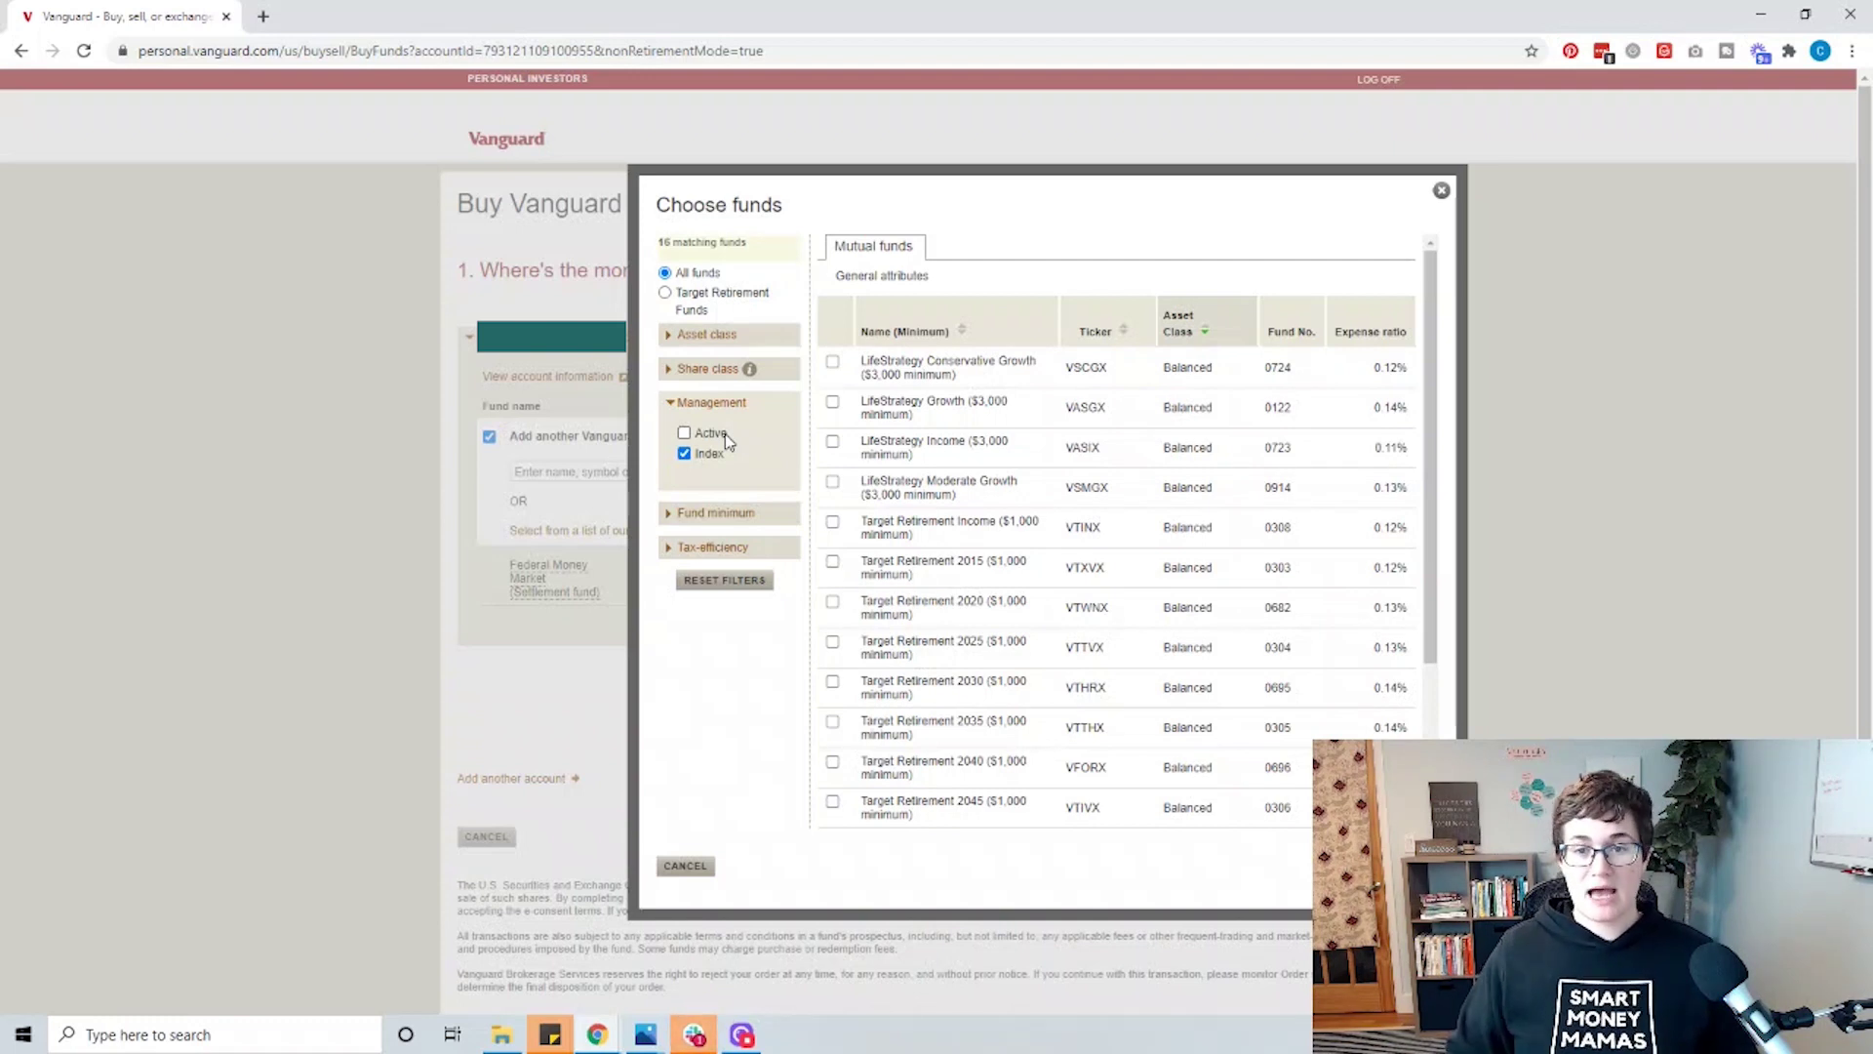
pyautogui.scroll(-2, 1015, 566)
pyautogui.scroll(1, 1011, 570)
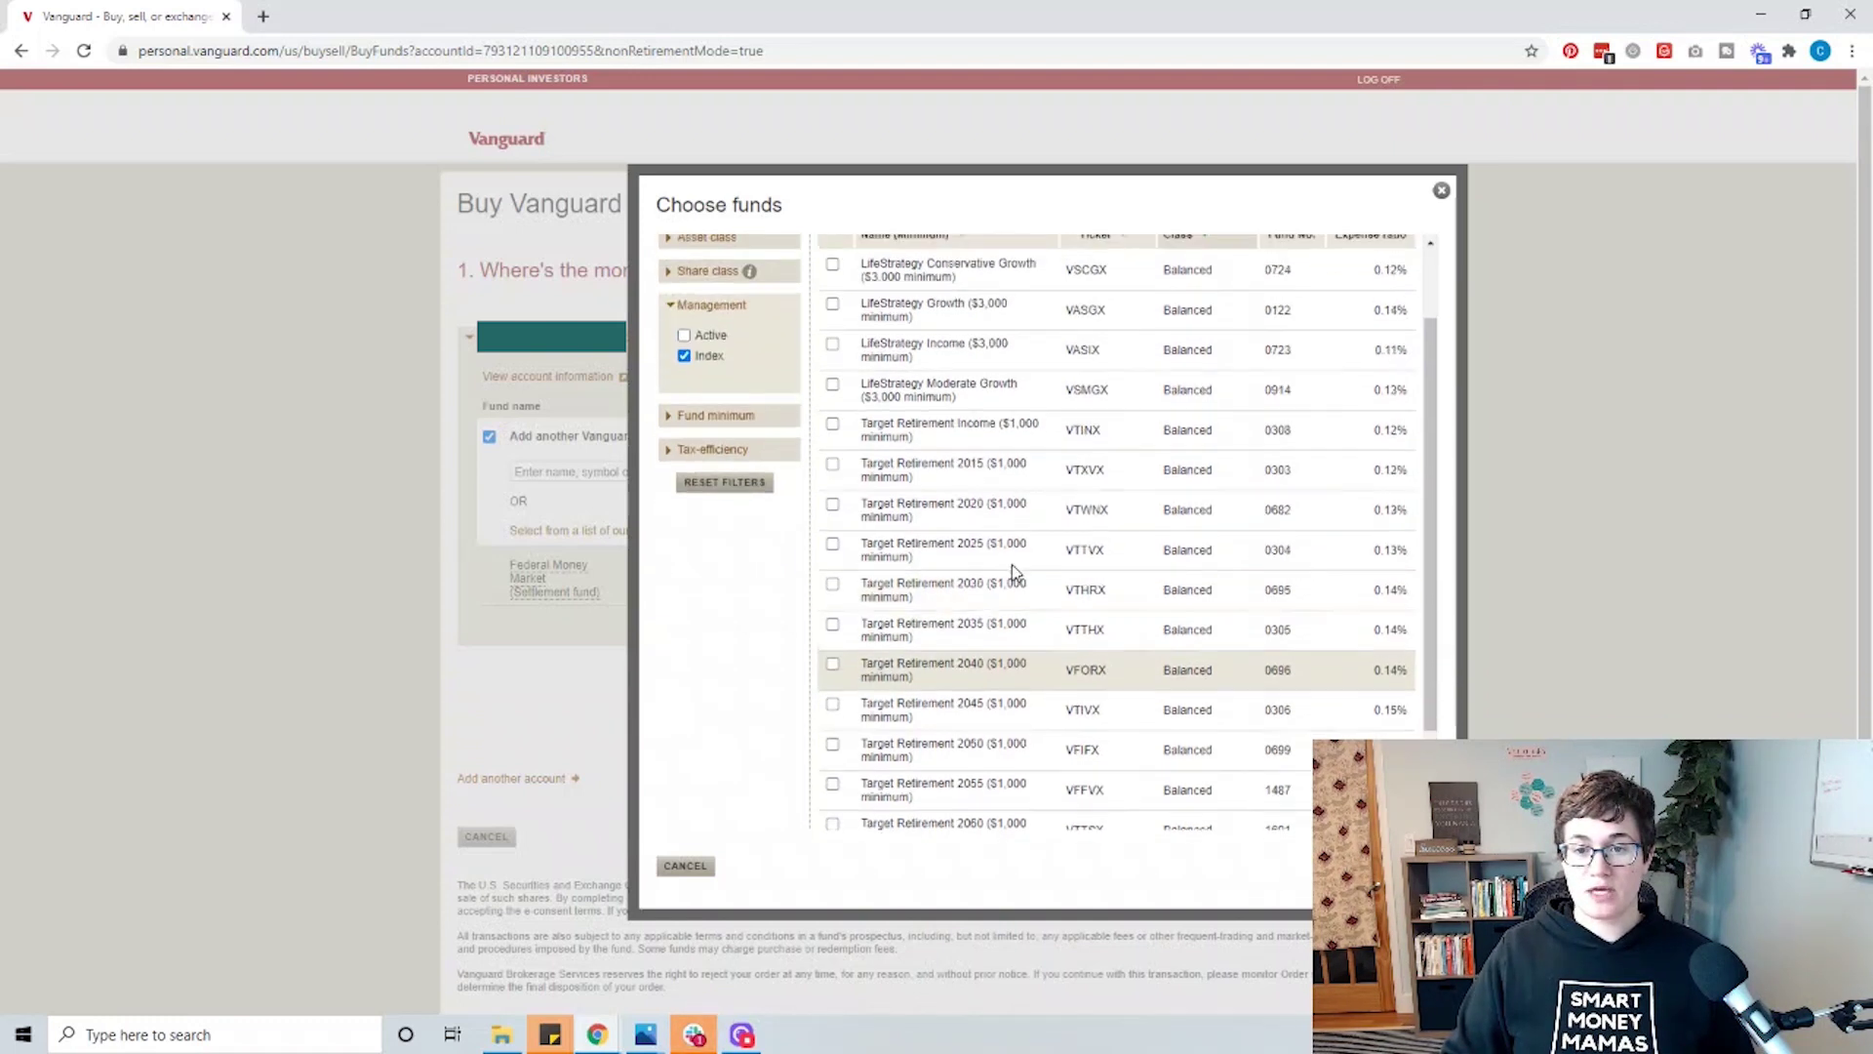
pyautogui.scroll(1, 923, 465)
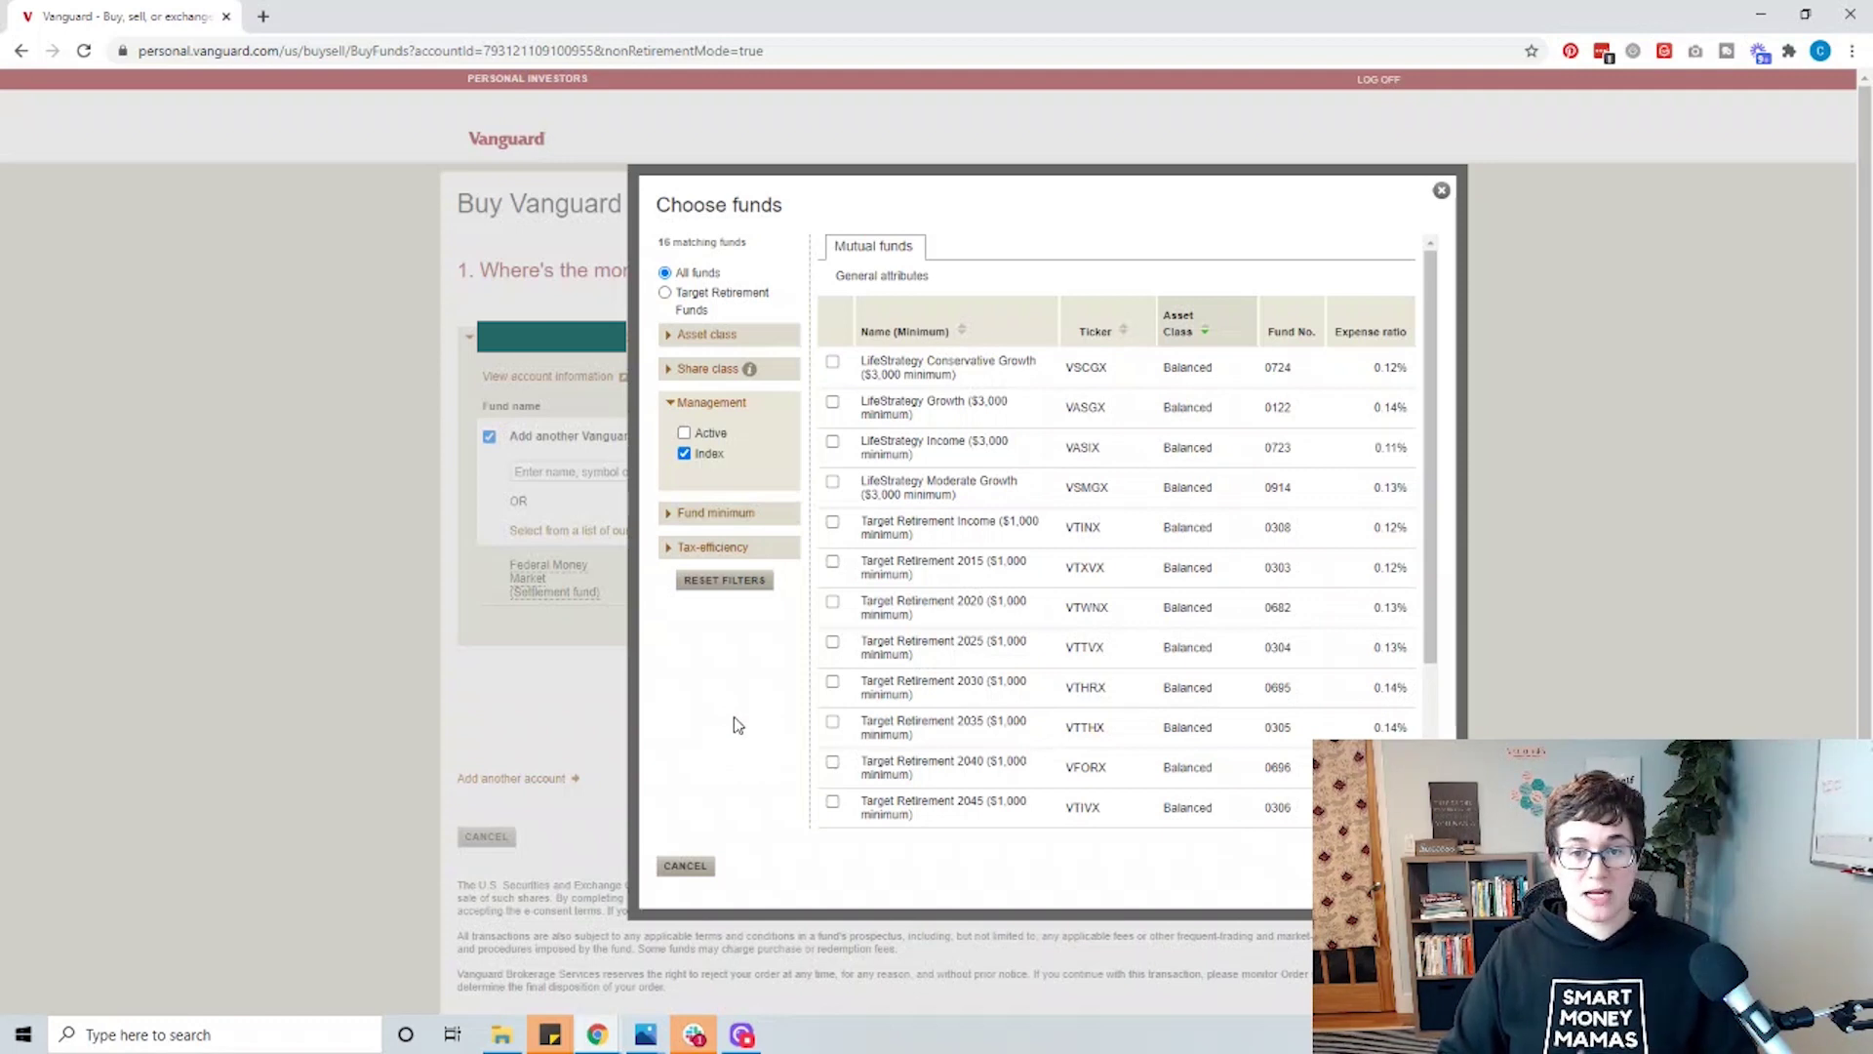
# Show the fund minimum and share class filters, and include Lower-cost Admiral shares alongside Low-cost Investor
pyautogui.click(731, 515)
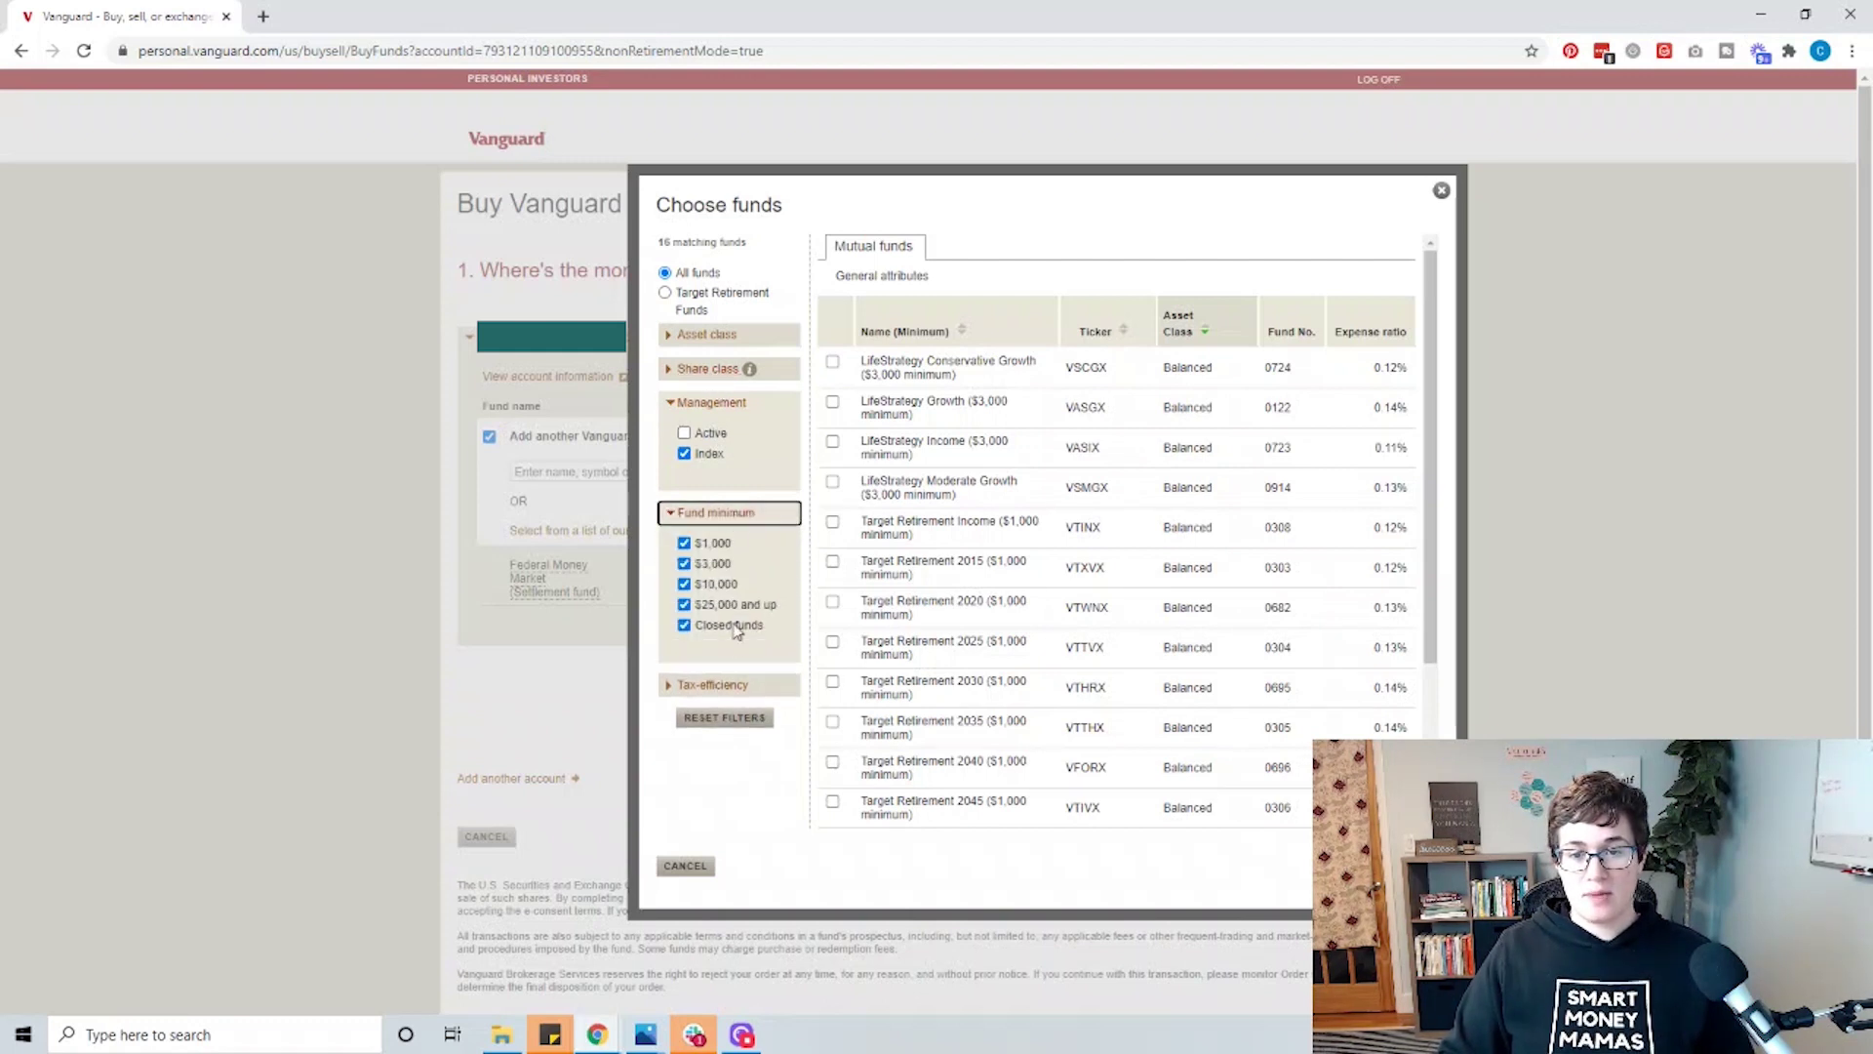
pyautogui.click(725, 369)
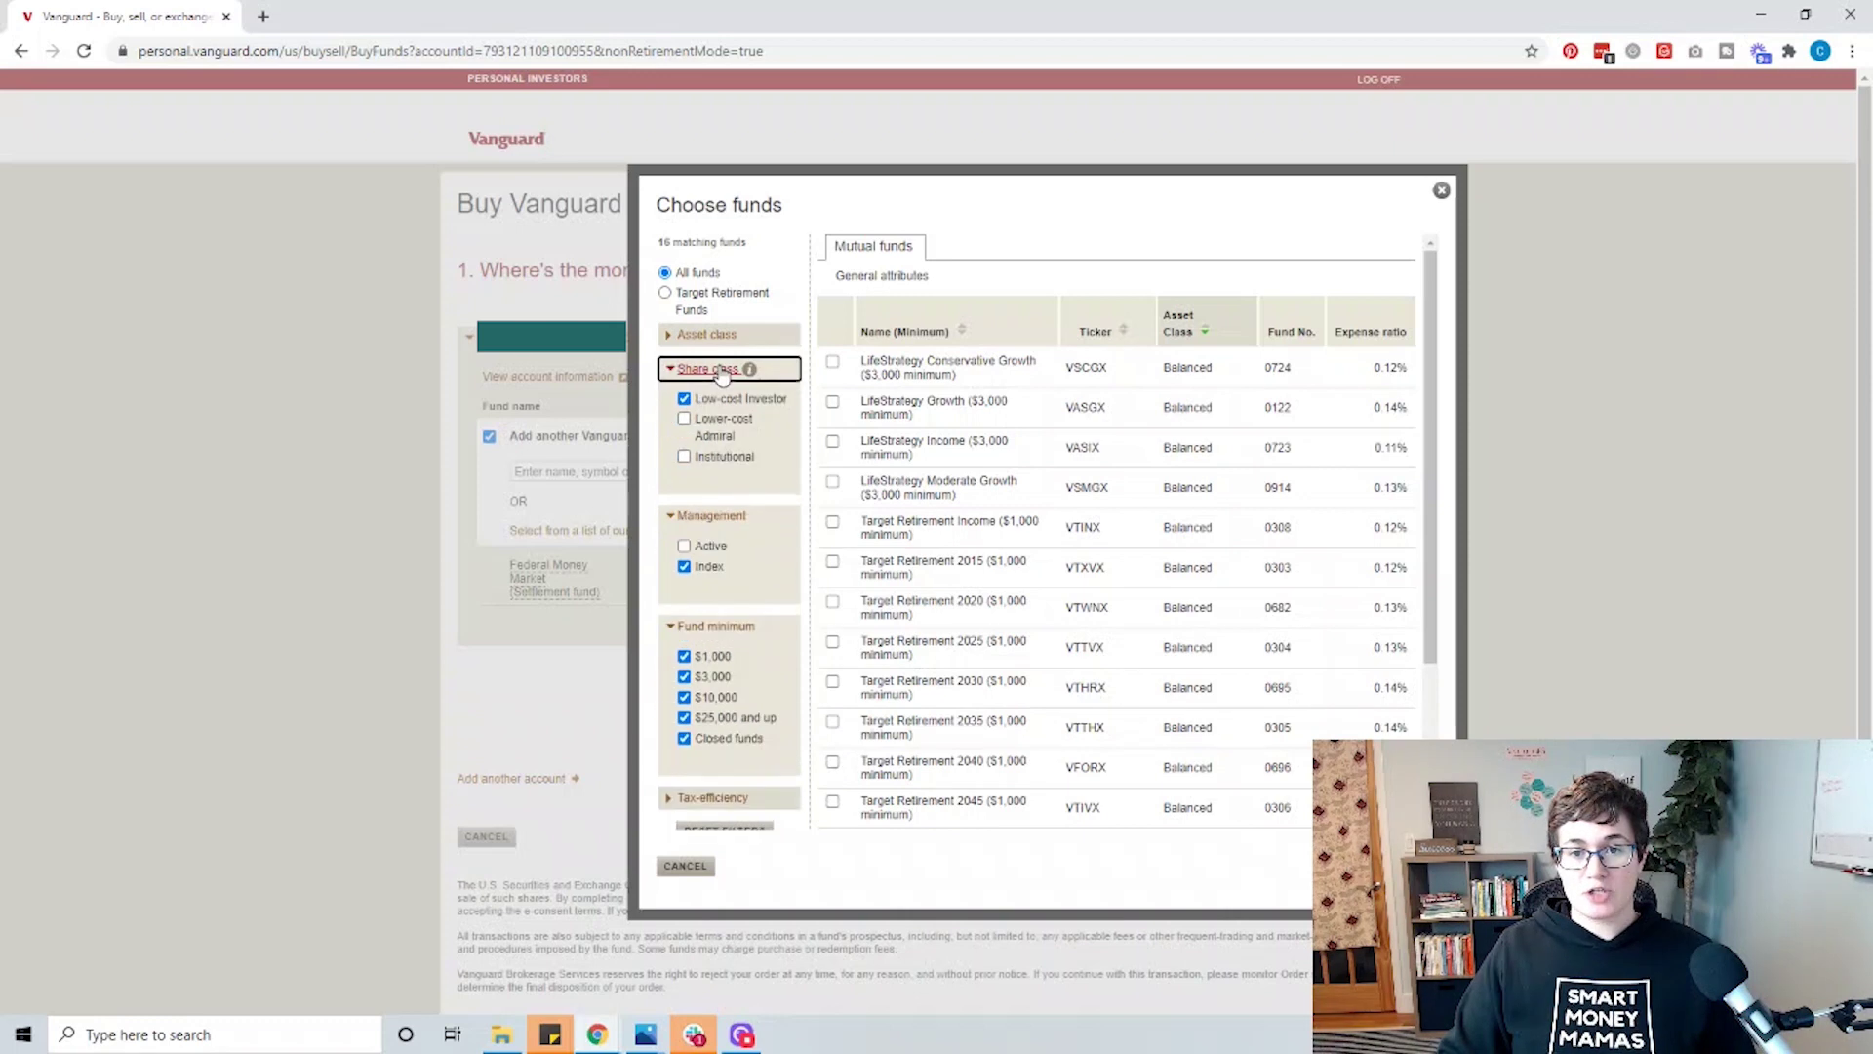
pyautogui.click(740, 436)
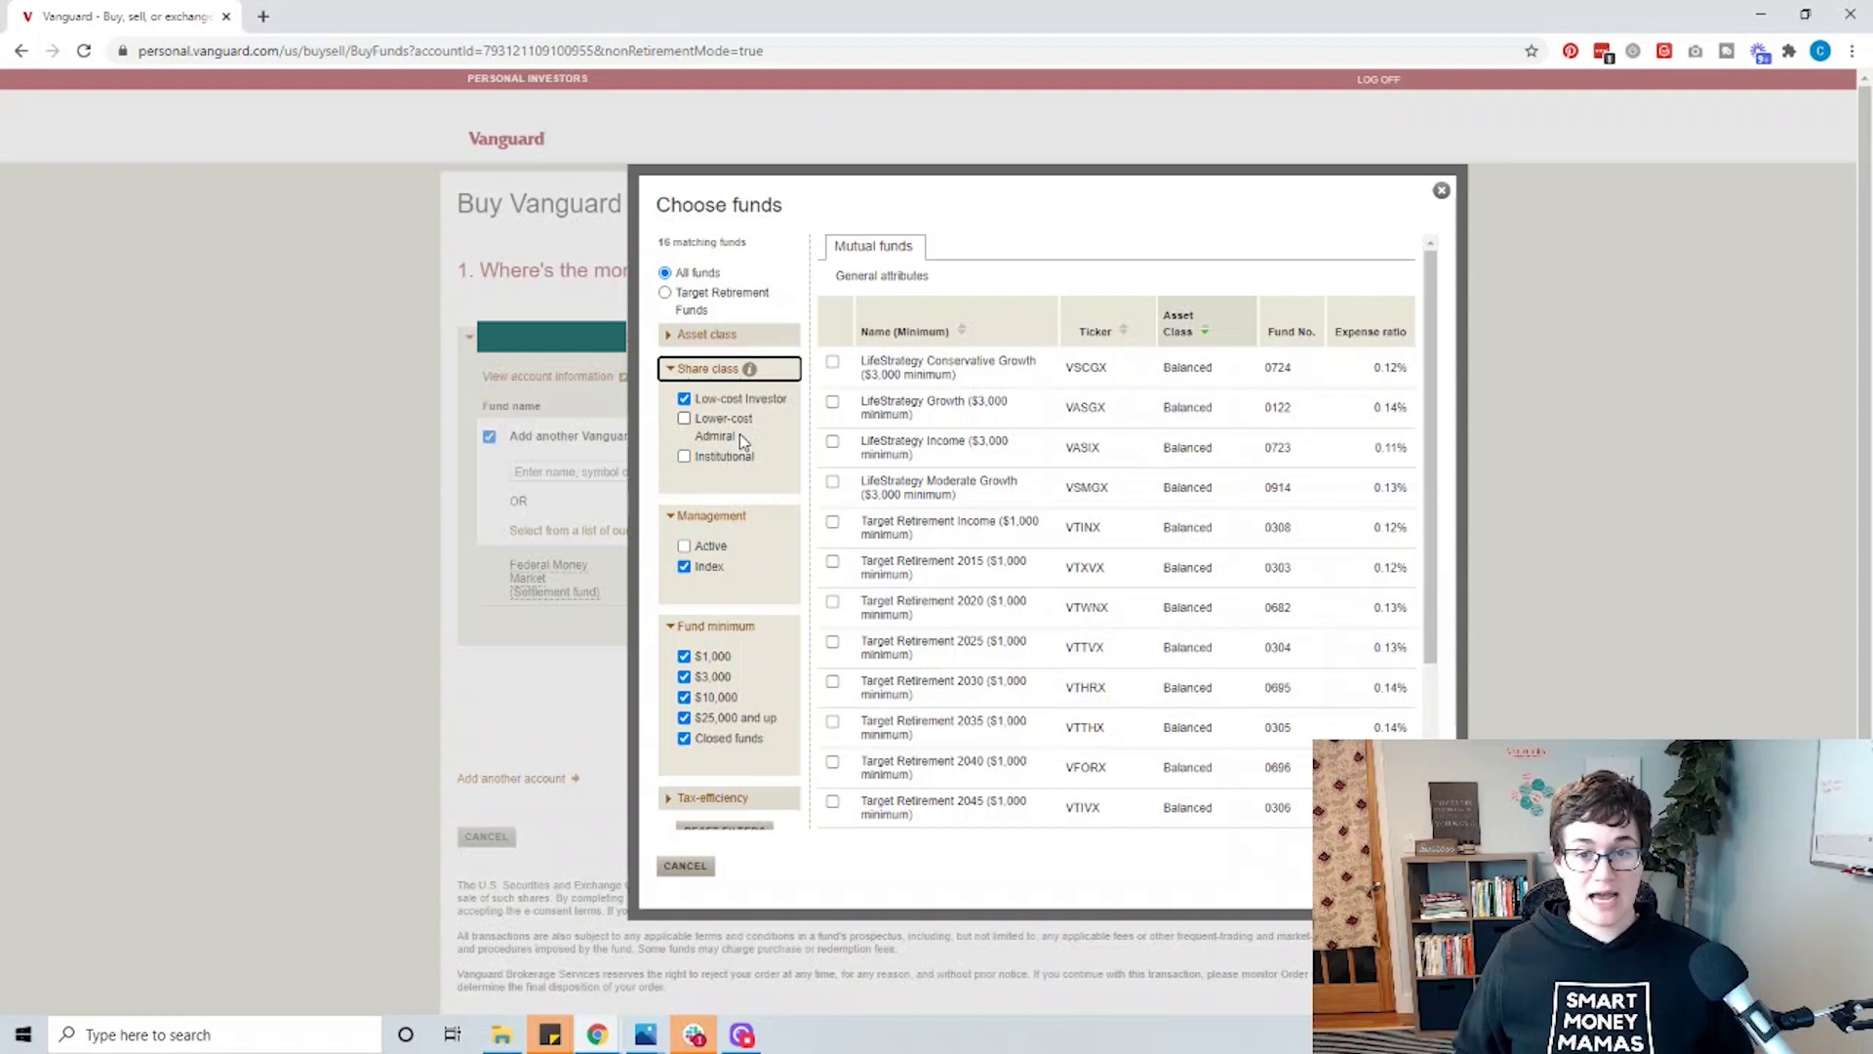
pyautogui.click(684, 419)
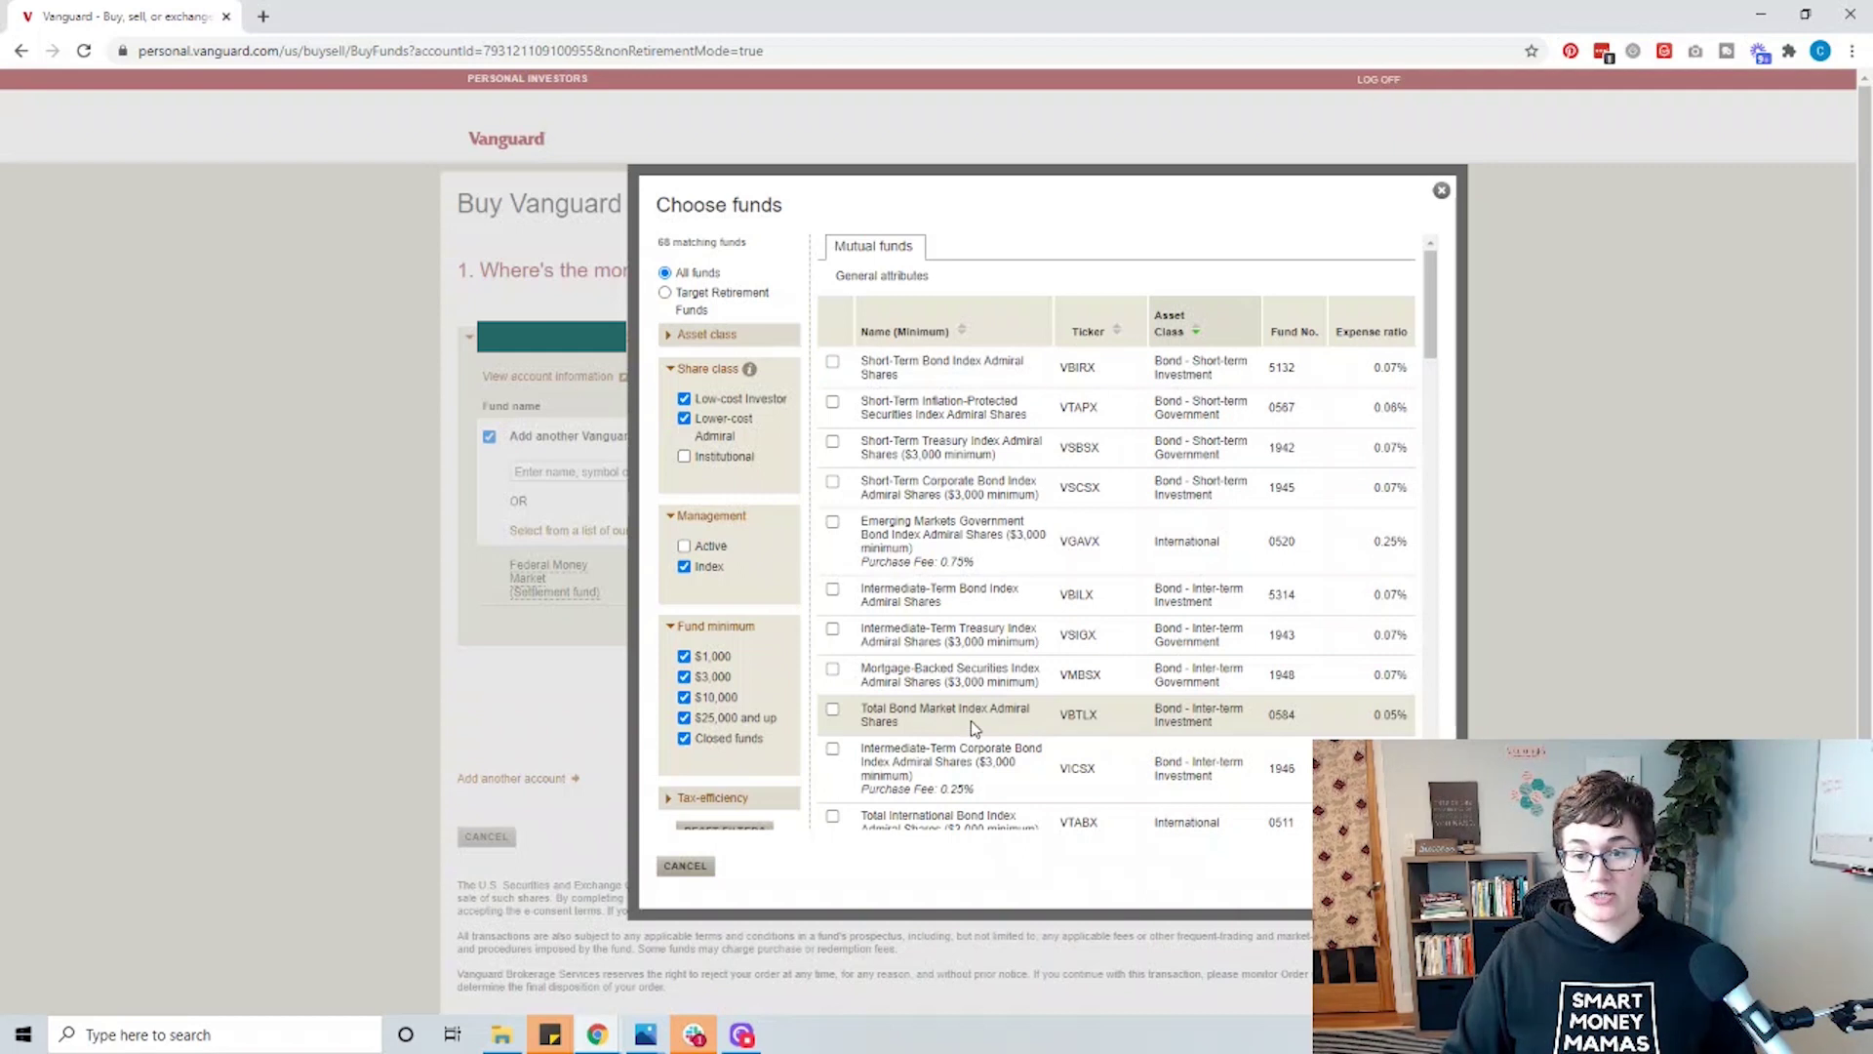
# Check the expense ratio of Total Bond Market Index Admiral Shares, leave that fund unselected, and look through the remaining index funds
pyautogui.scroll(-1, 1301, 716)
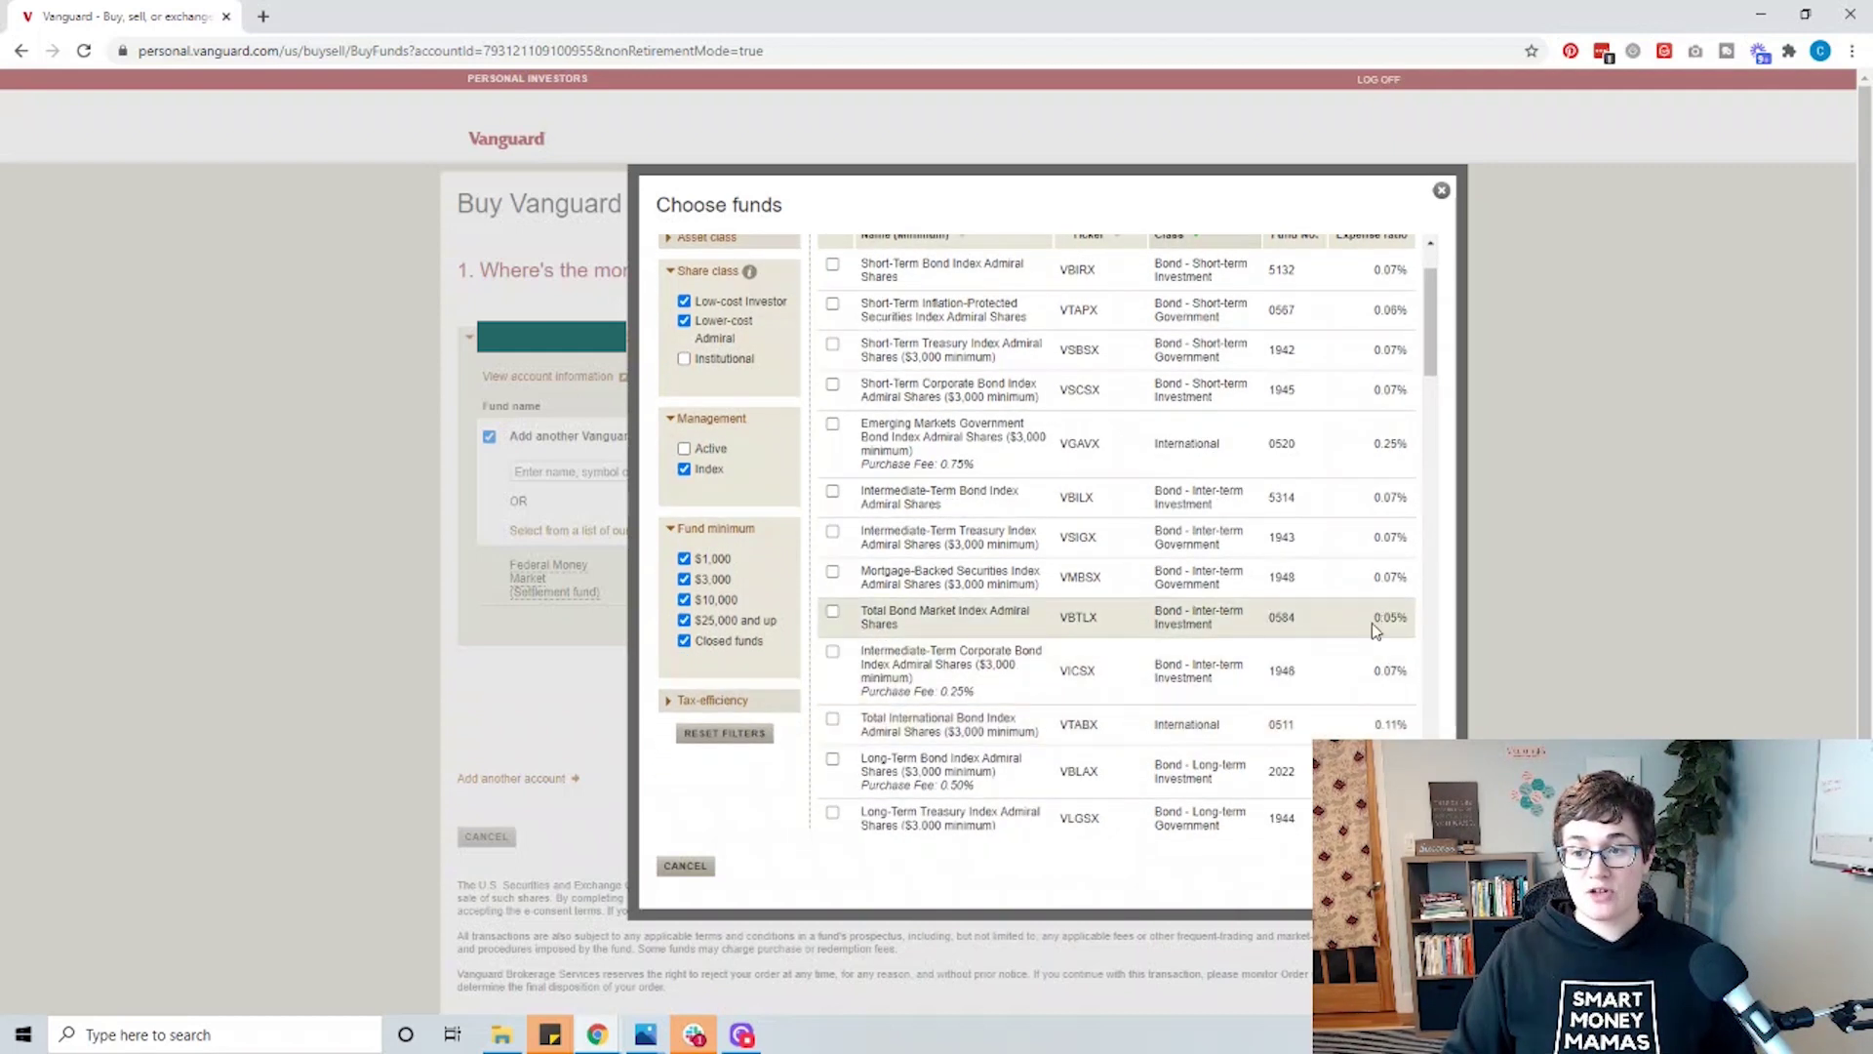
pyautogui.moveTo(1374, 630); pyautogui.dragTo(1412, 627)
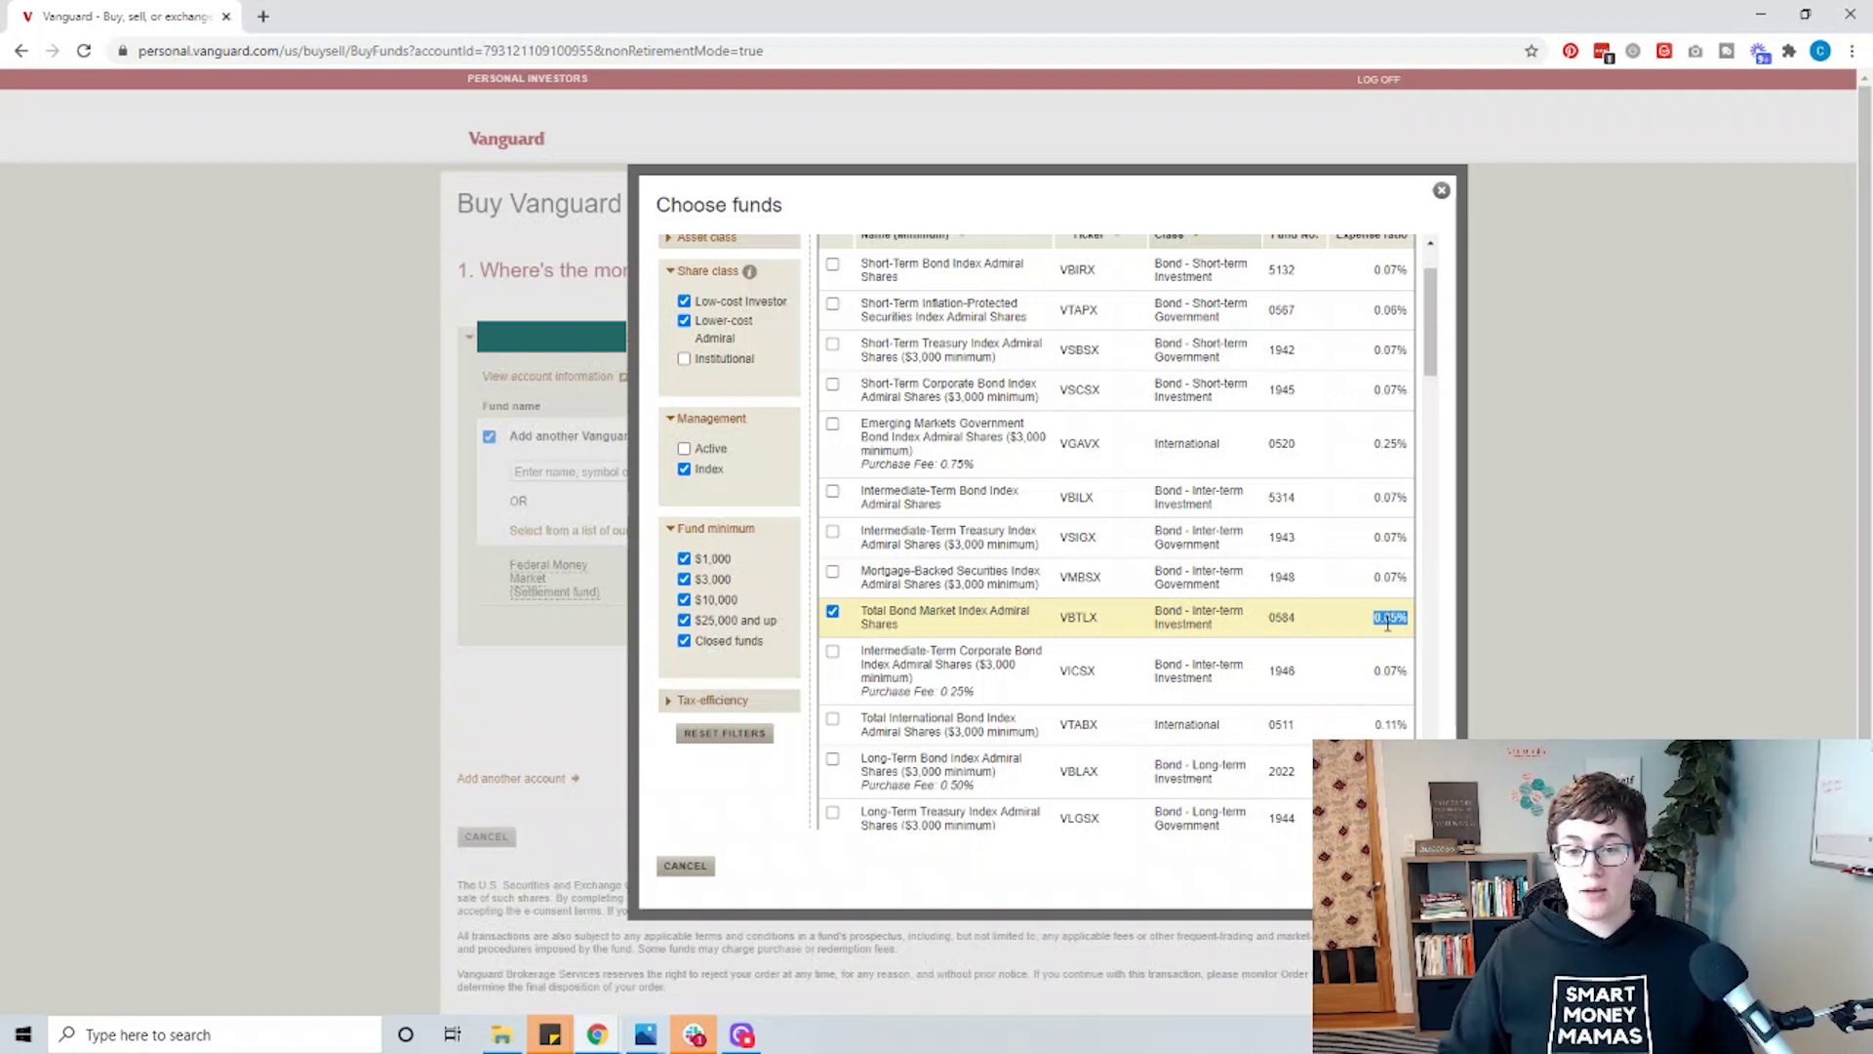
pyautogui.click(832, 611)
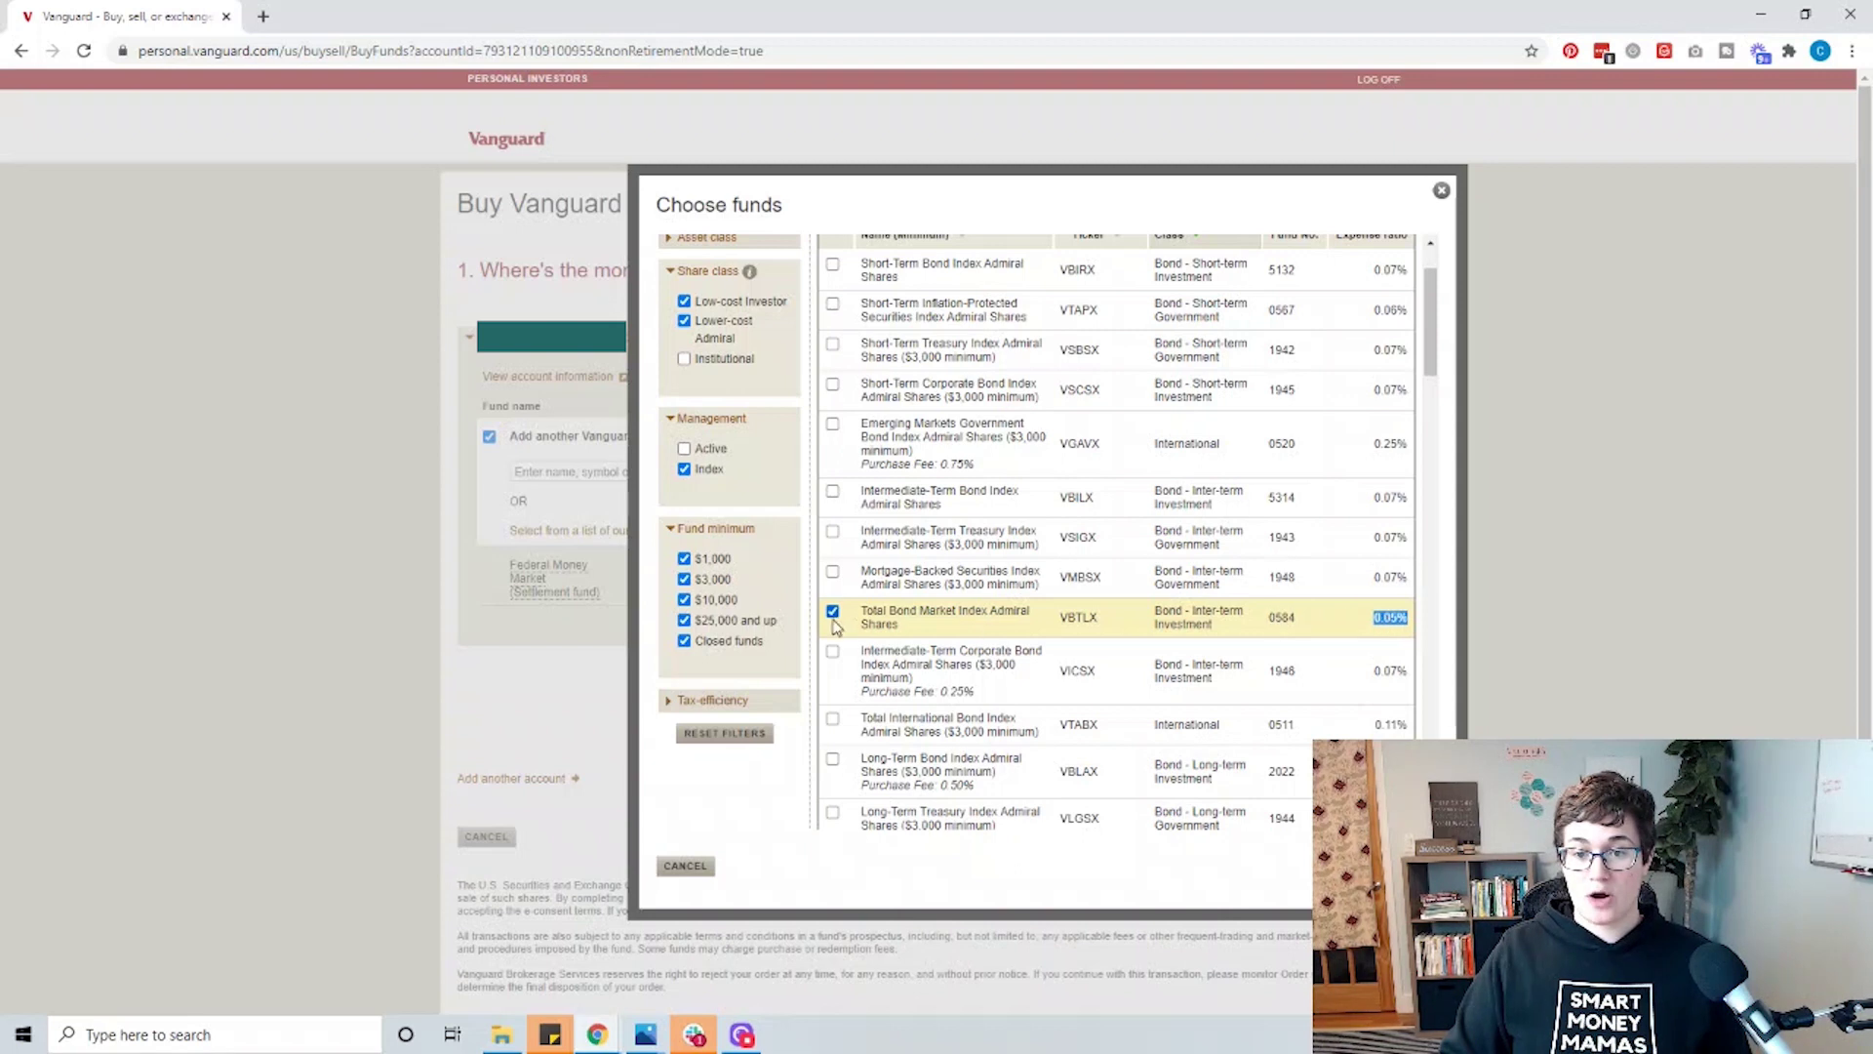
pyautogui.scroll(-10, 1093, 632)
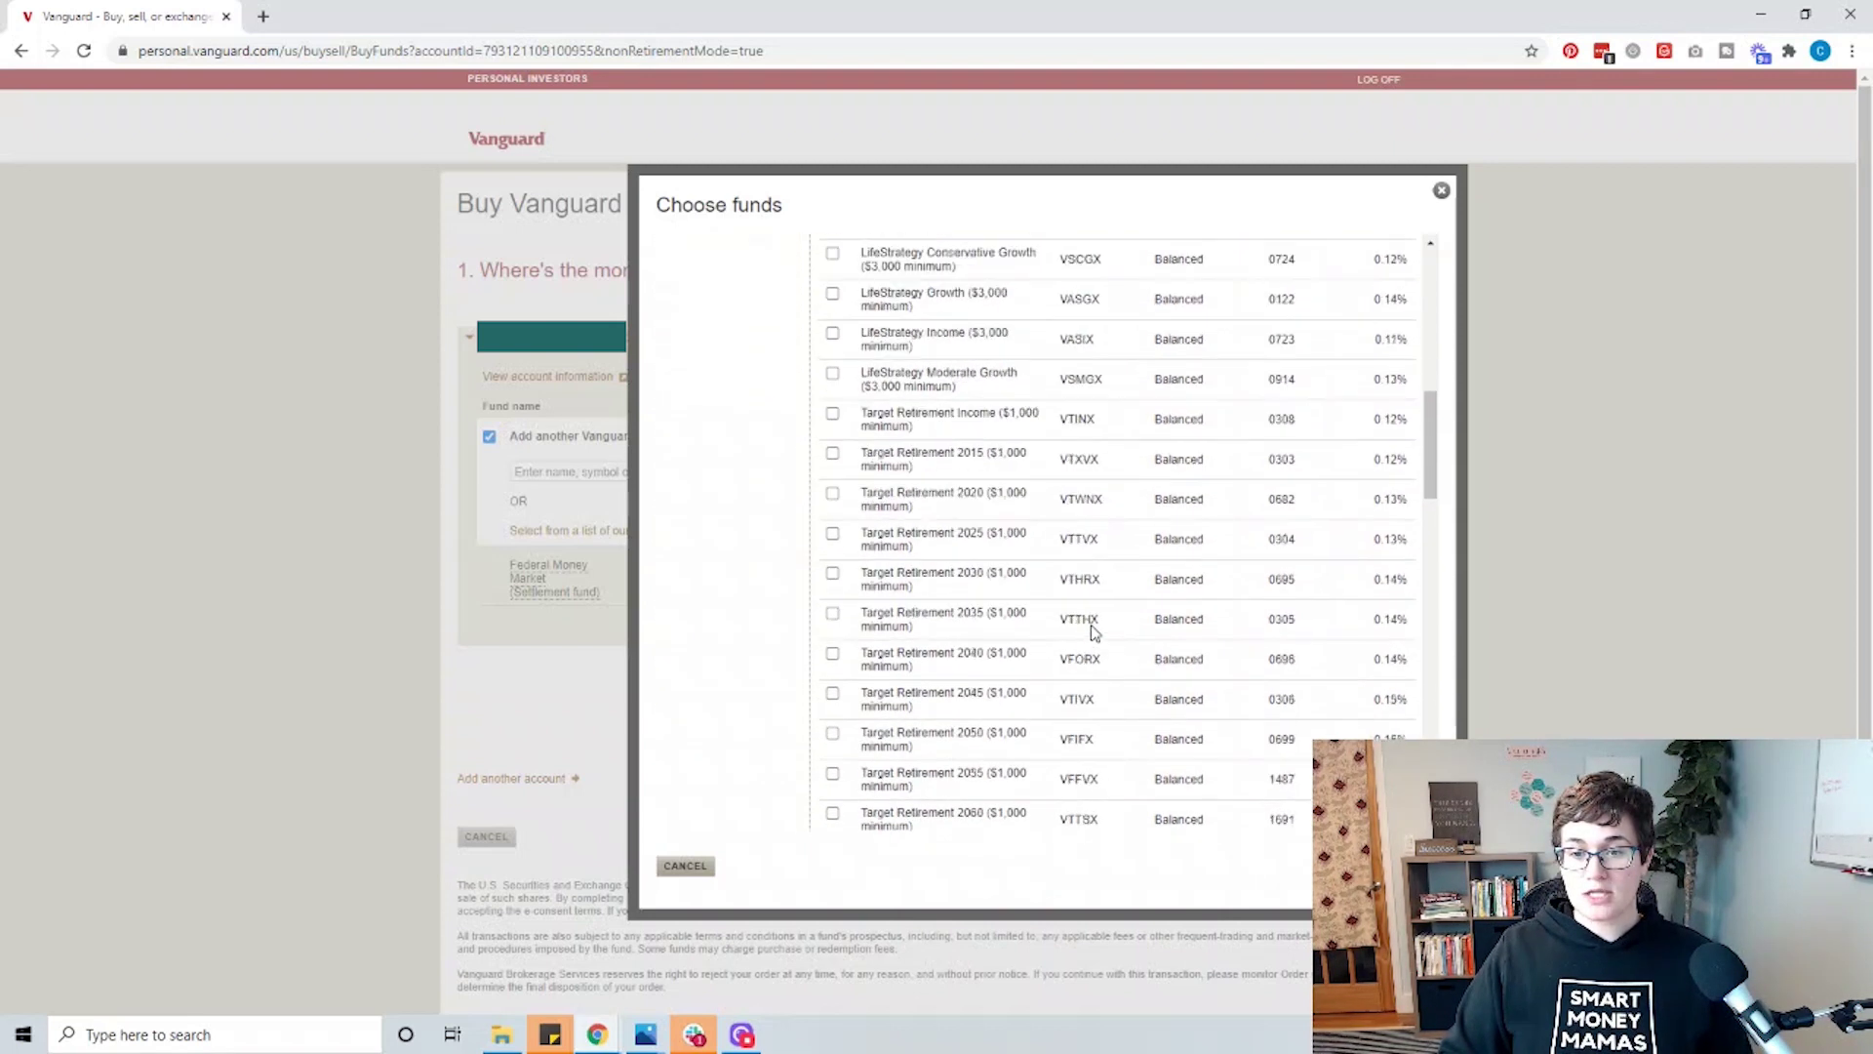
pyautogui.scroll(-3, 1092, 632)
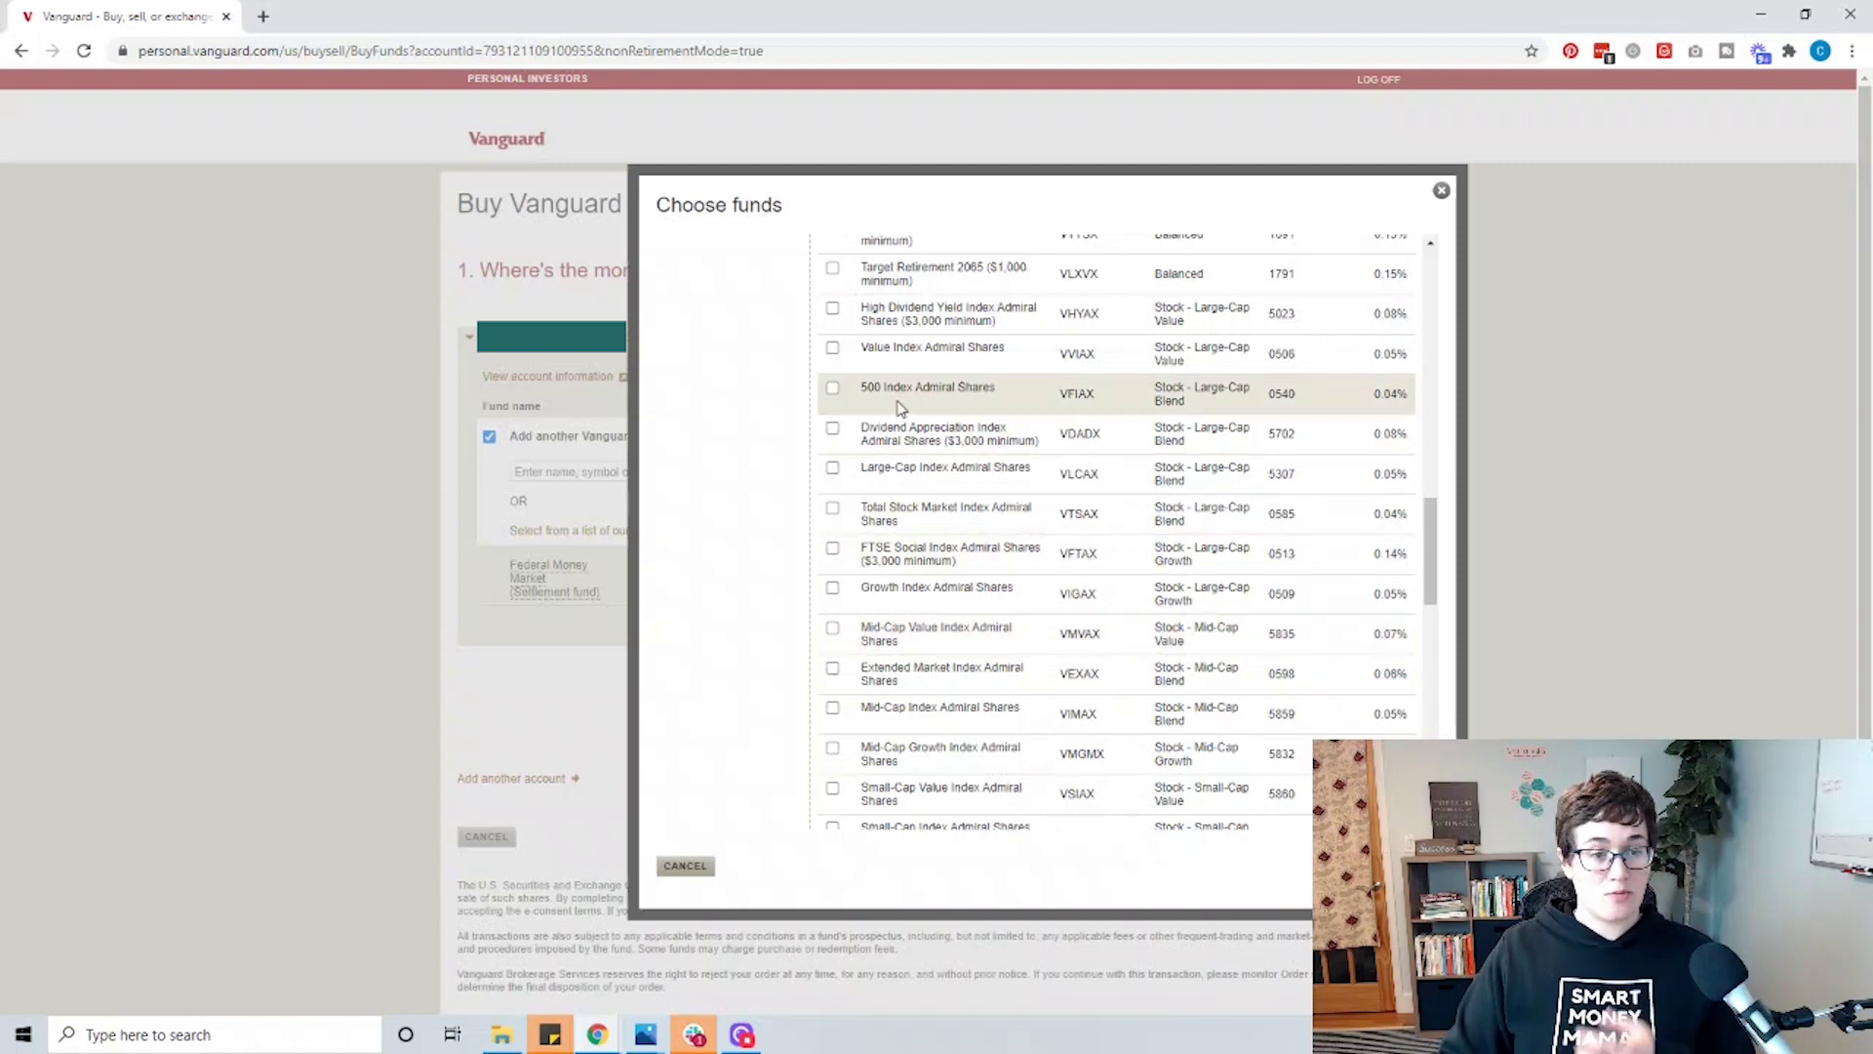
pyautogui.scroll(-6, 899, 422)
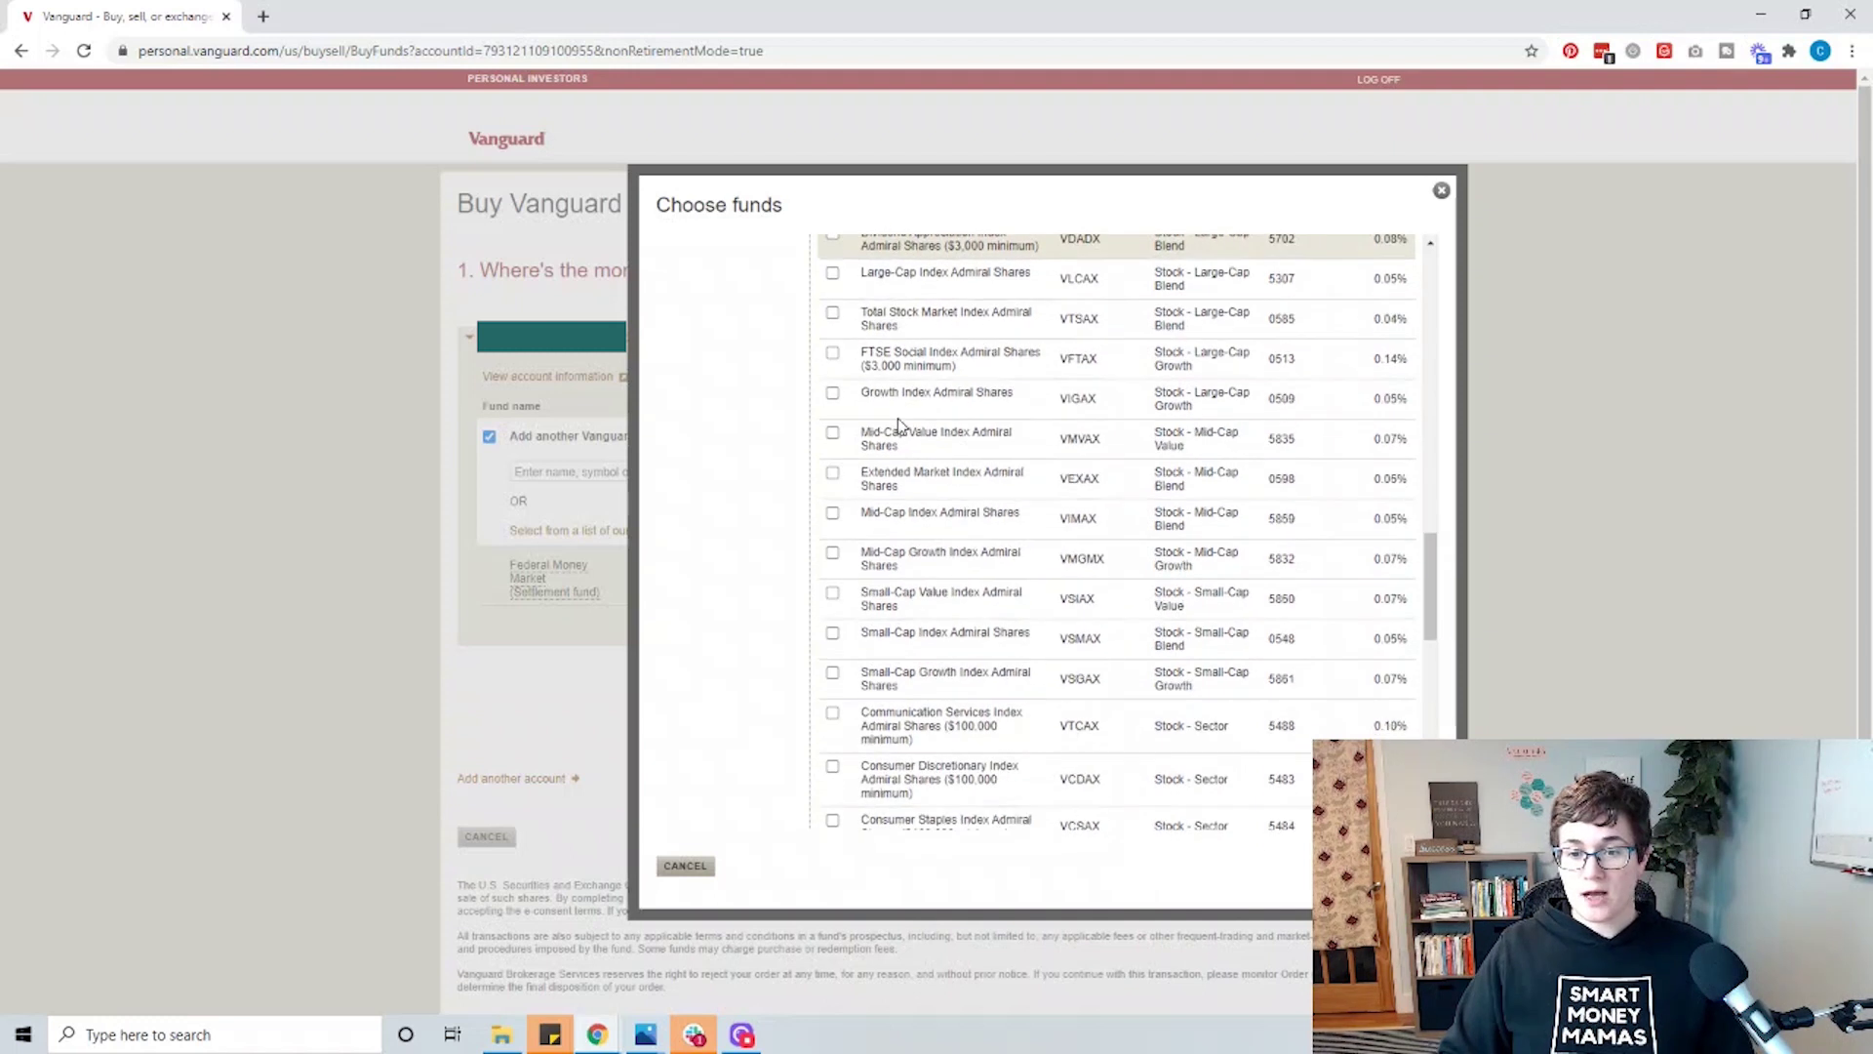
pyautogui.scroll(-4, 898, 423)
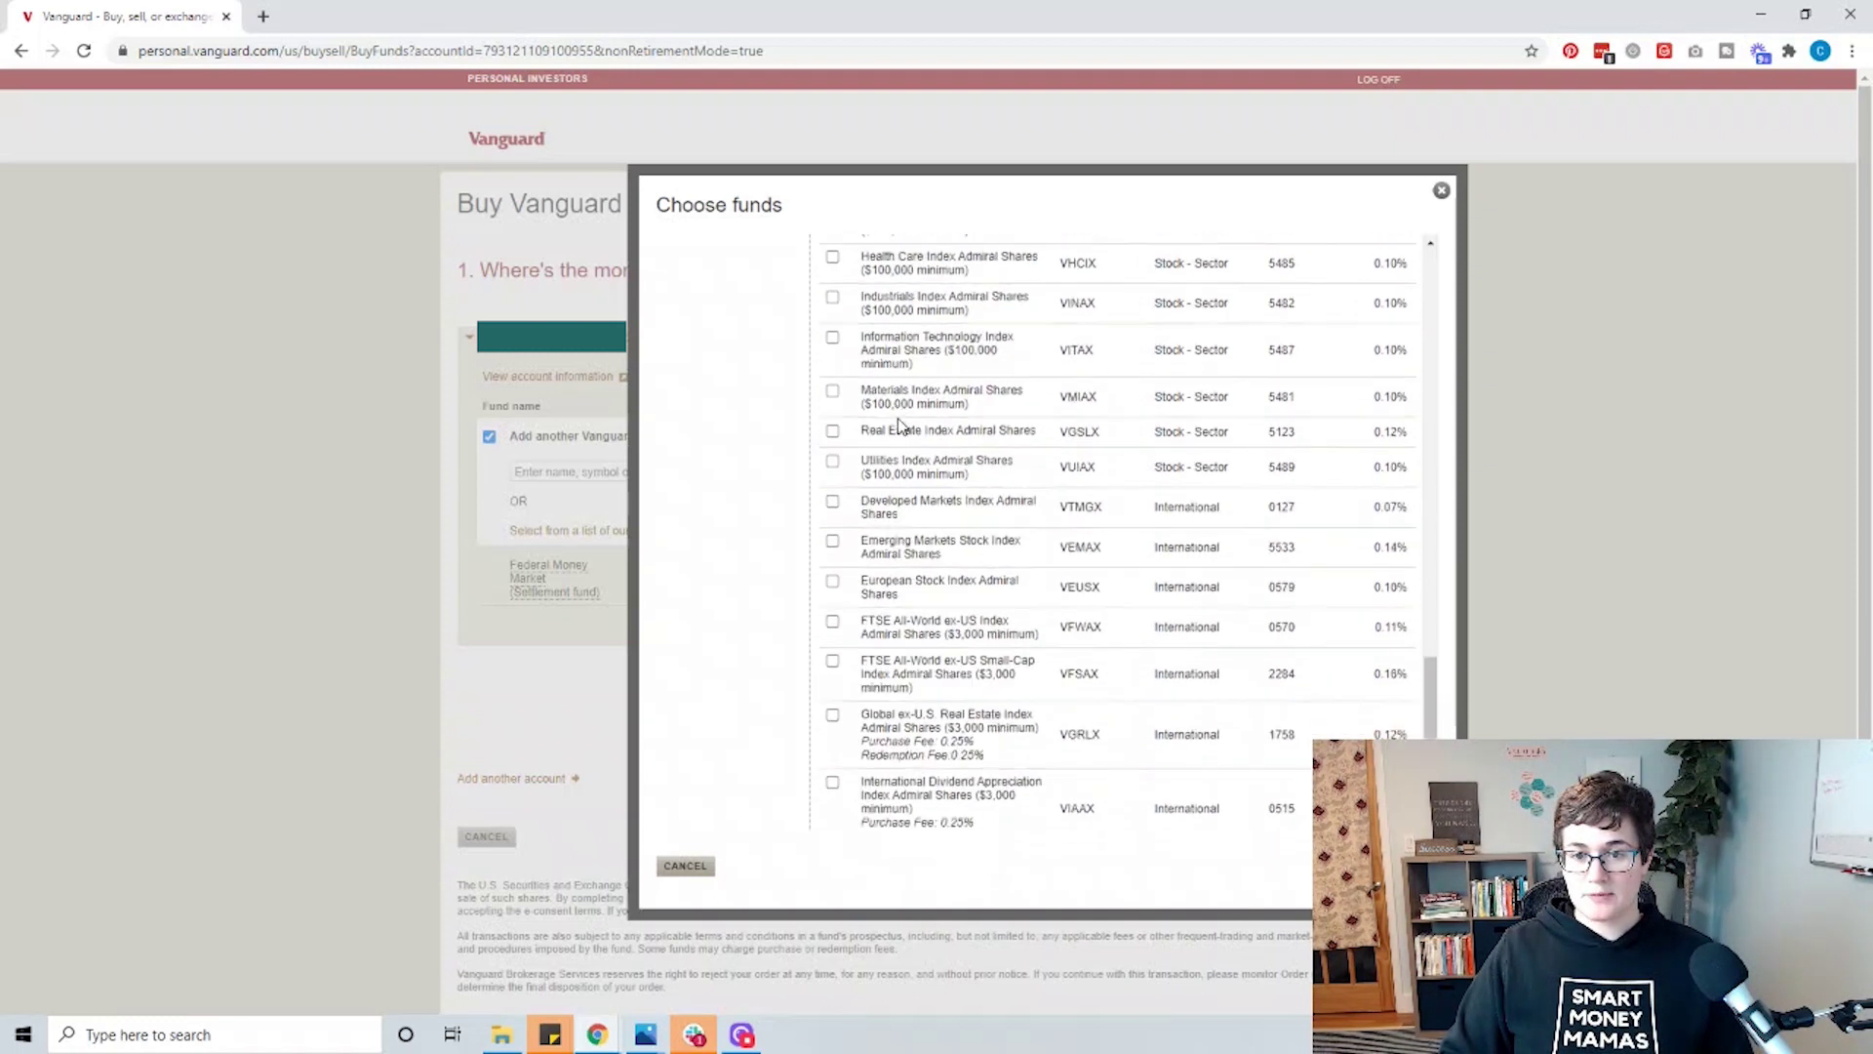
pyautogui.scroll(-1, 898, 423)
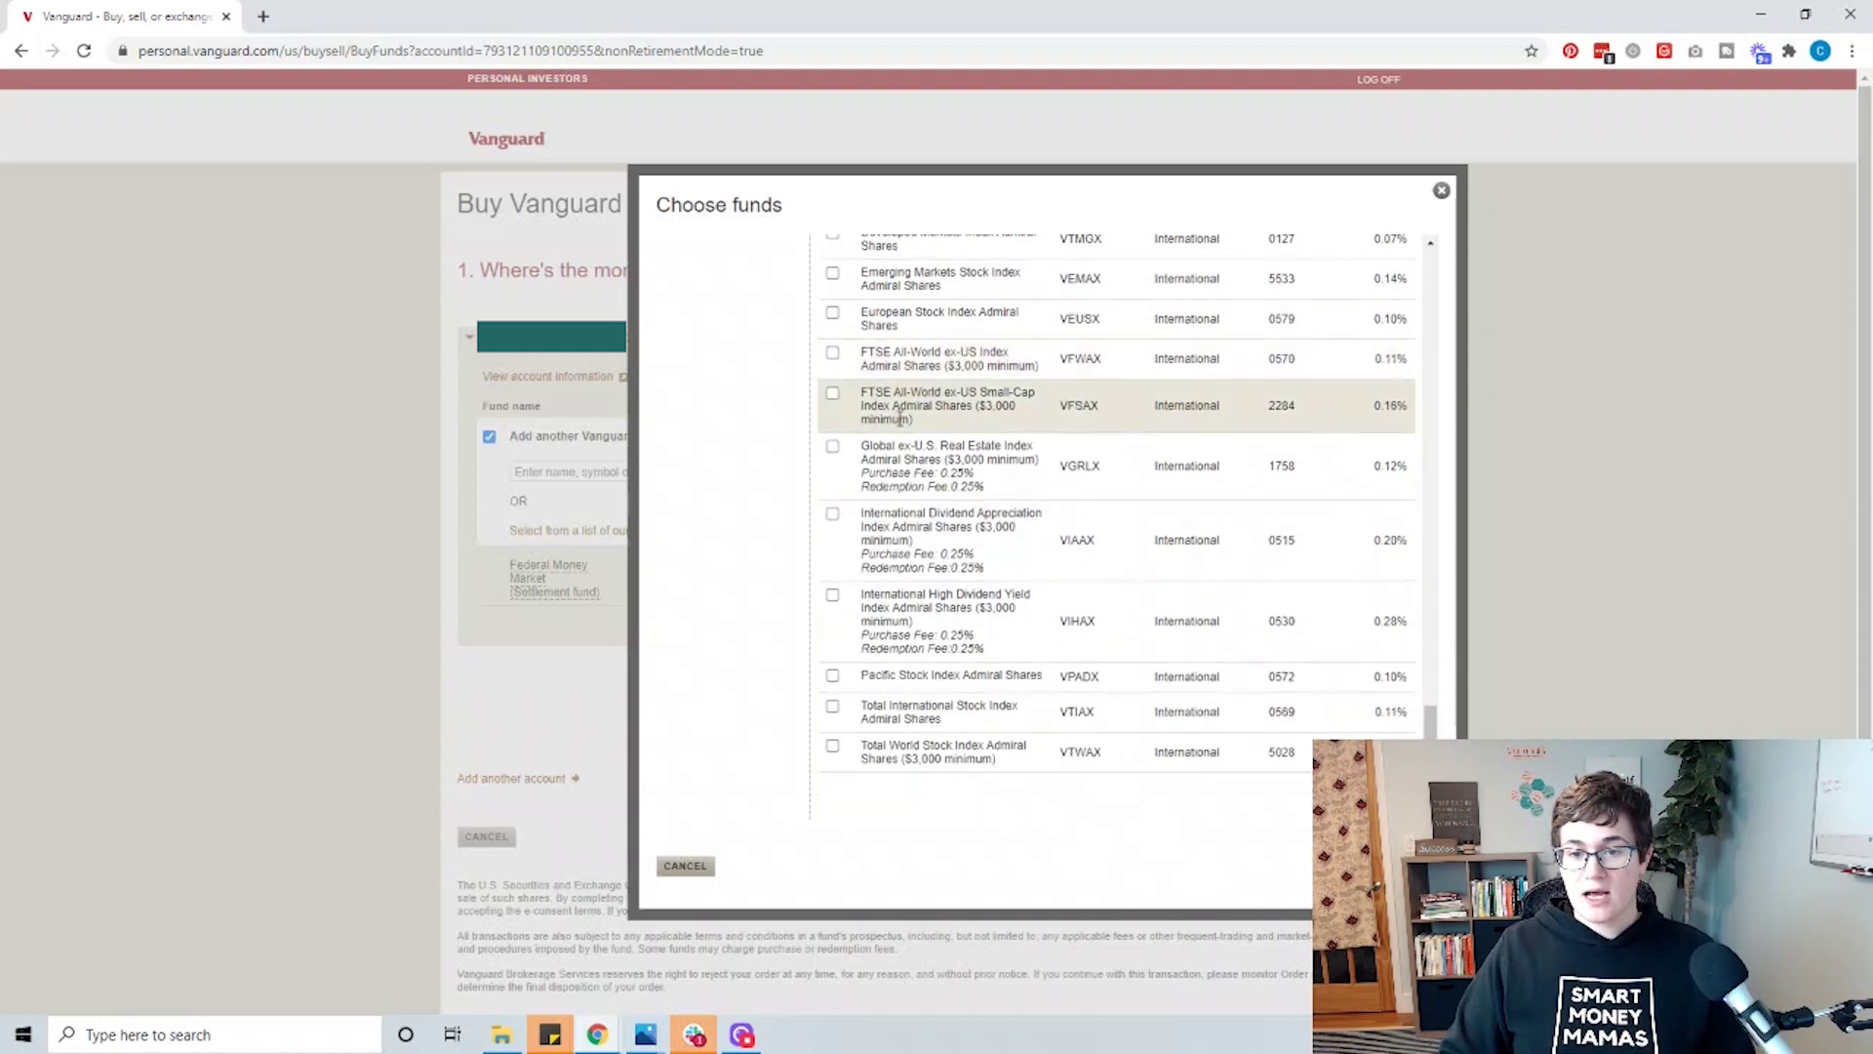
pyautogui.scroll(4, 898, 422)
pyautogui.scroll(-4, 899, 422)
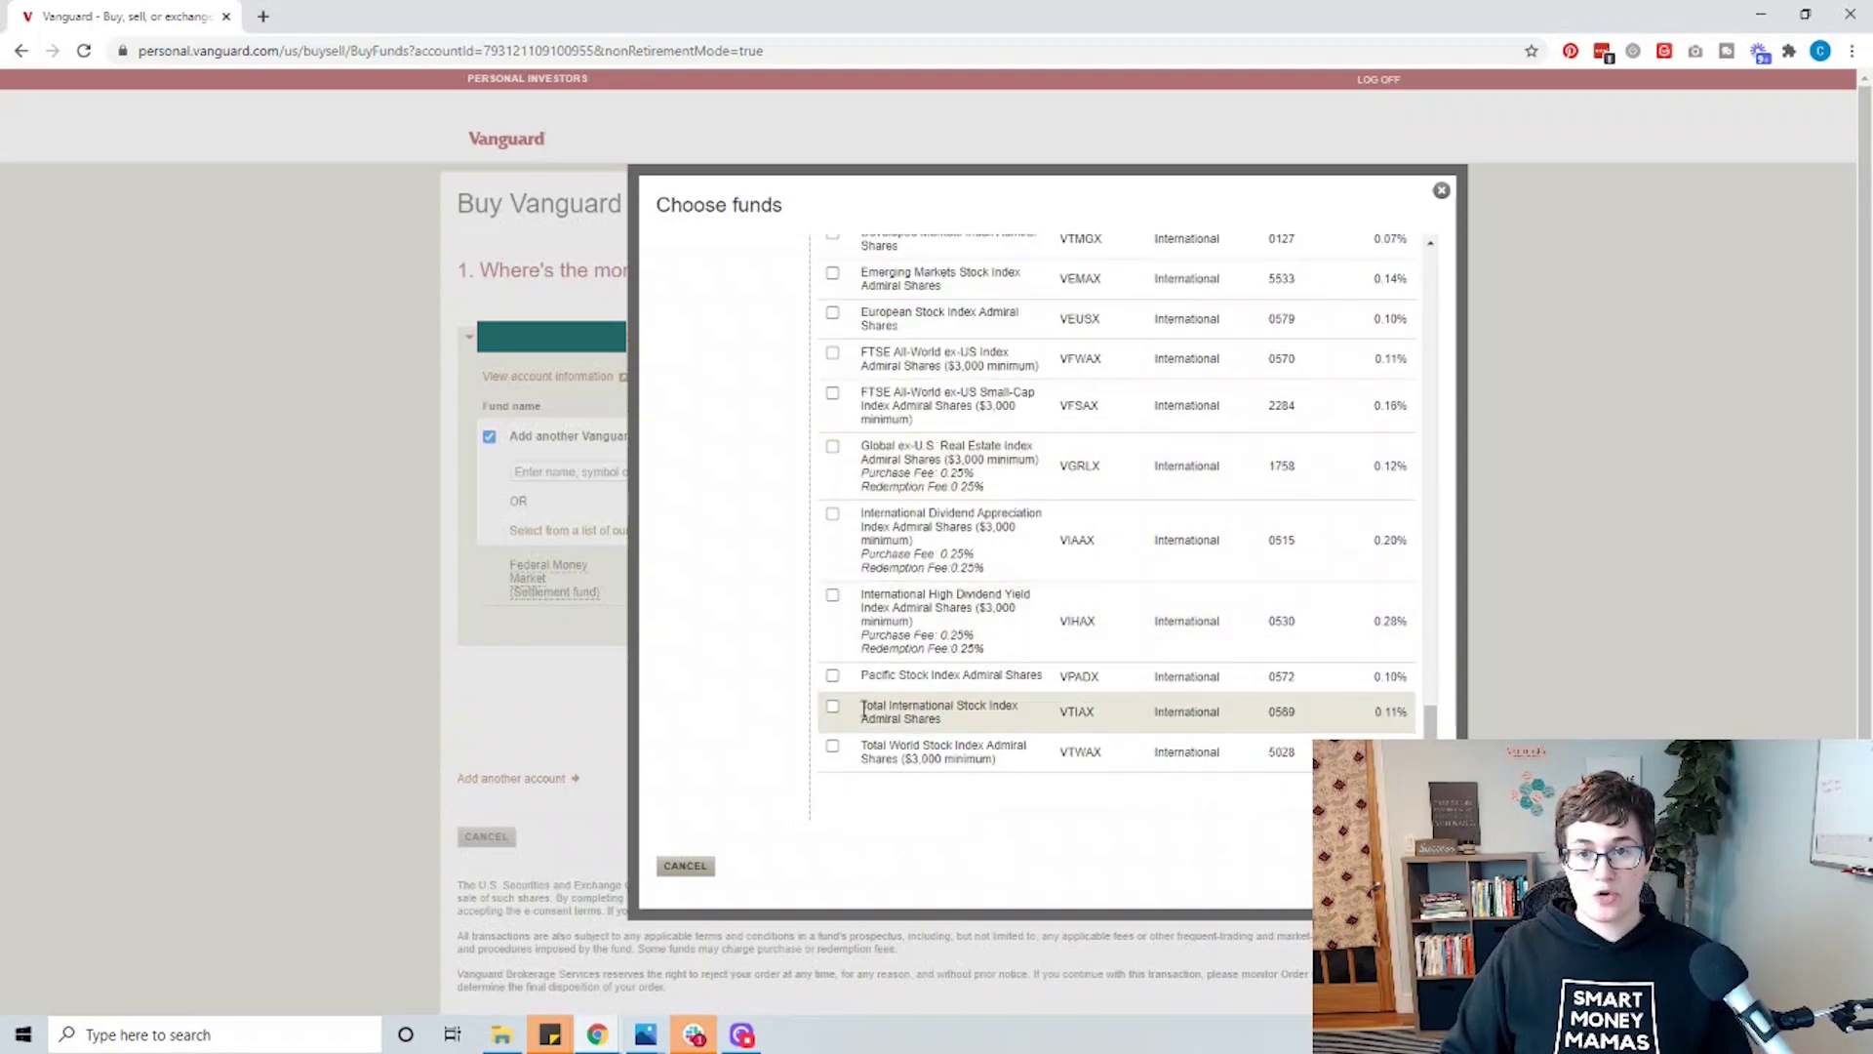
# Search the page for "total" and check the expense ratio of Total Stock Market Index Admiral Shares, leaving that fund unselected
pyautogui.hotkey('ctrl', 'f')
pyautogui.write('tota')
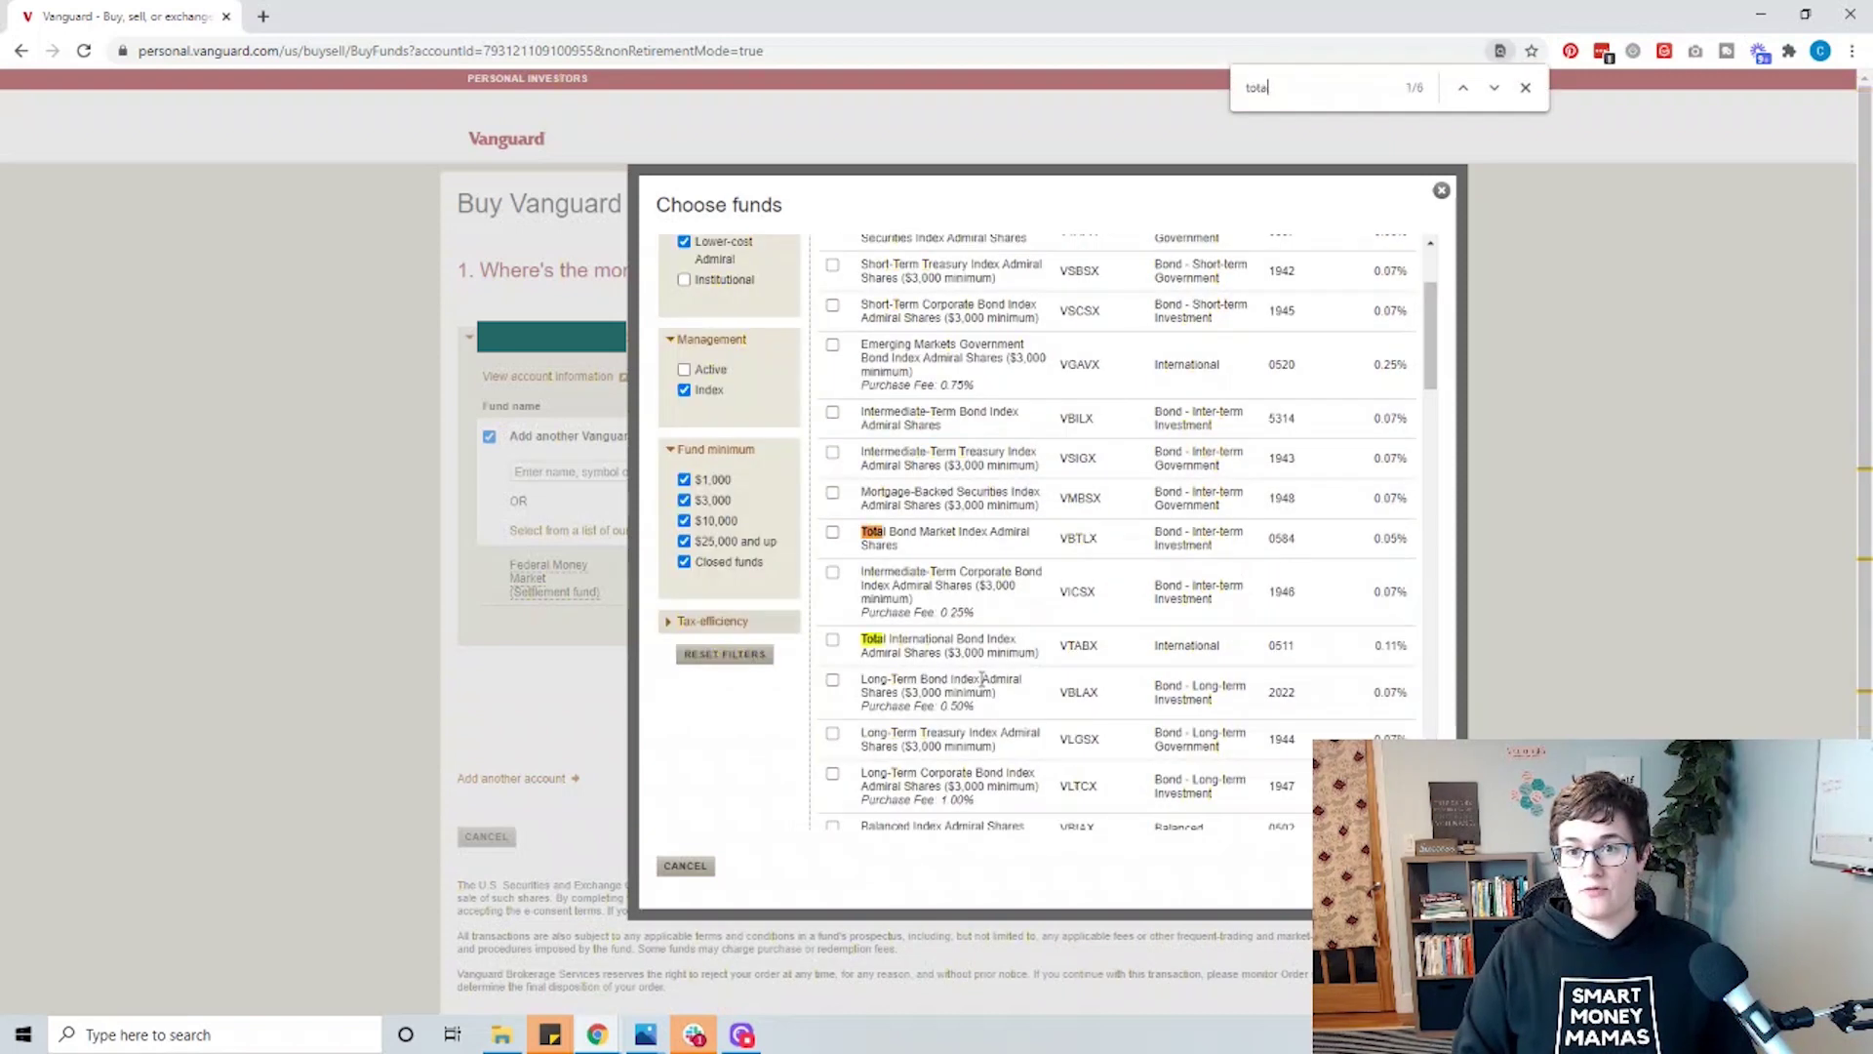
pyautogui.write('l')
pyautogui.scroll(-4, 983, 673)
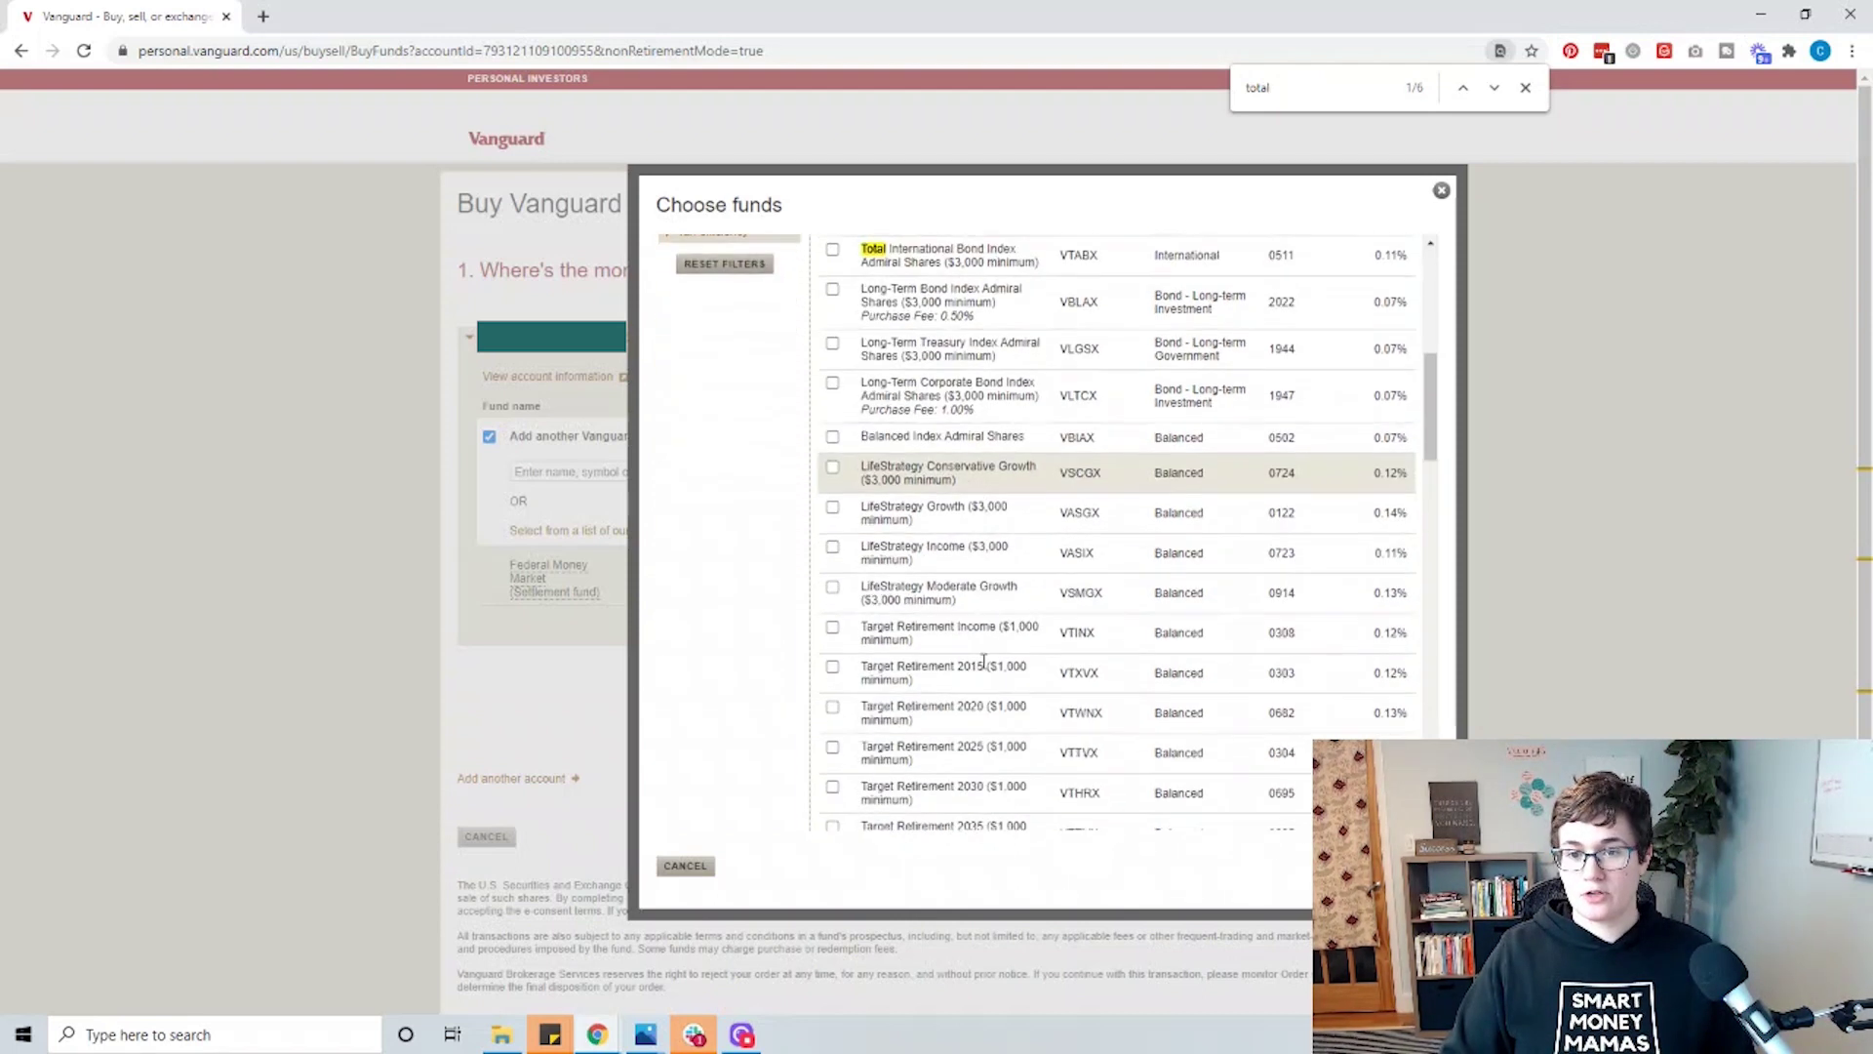
pyautogui.scroll(-8, 982, 661)
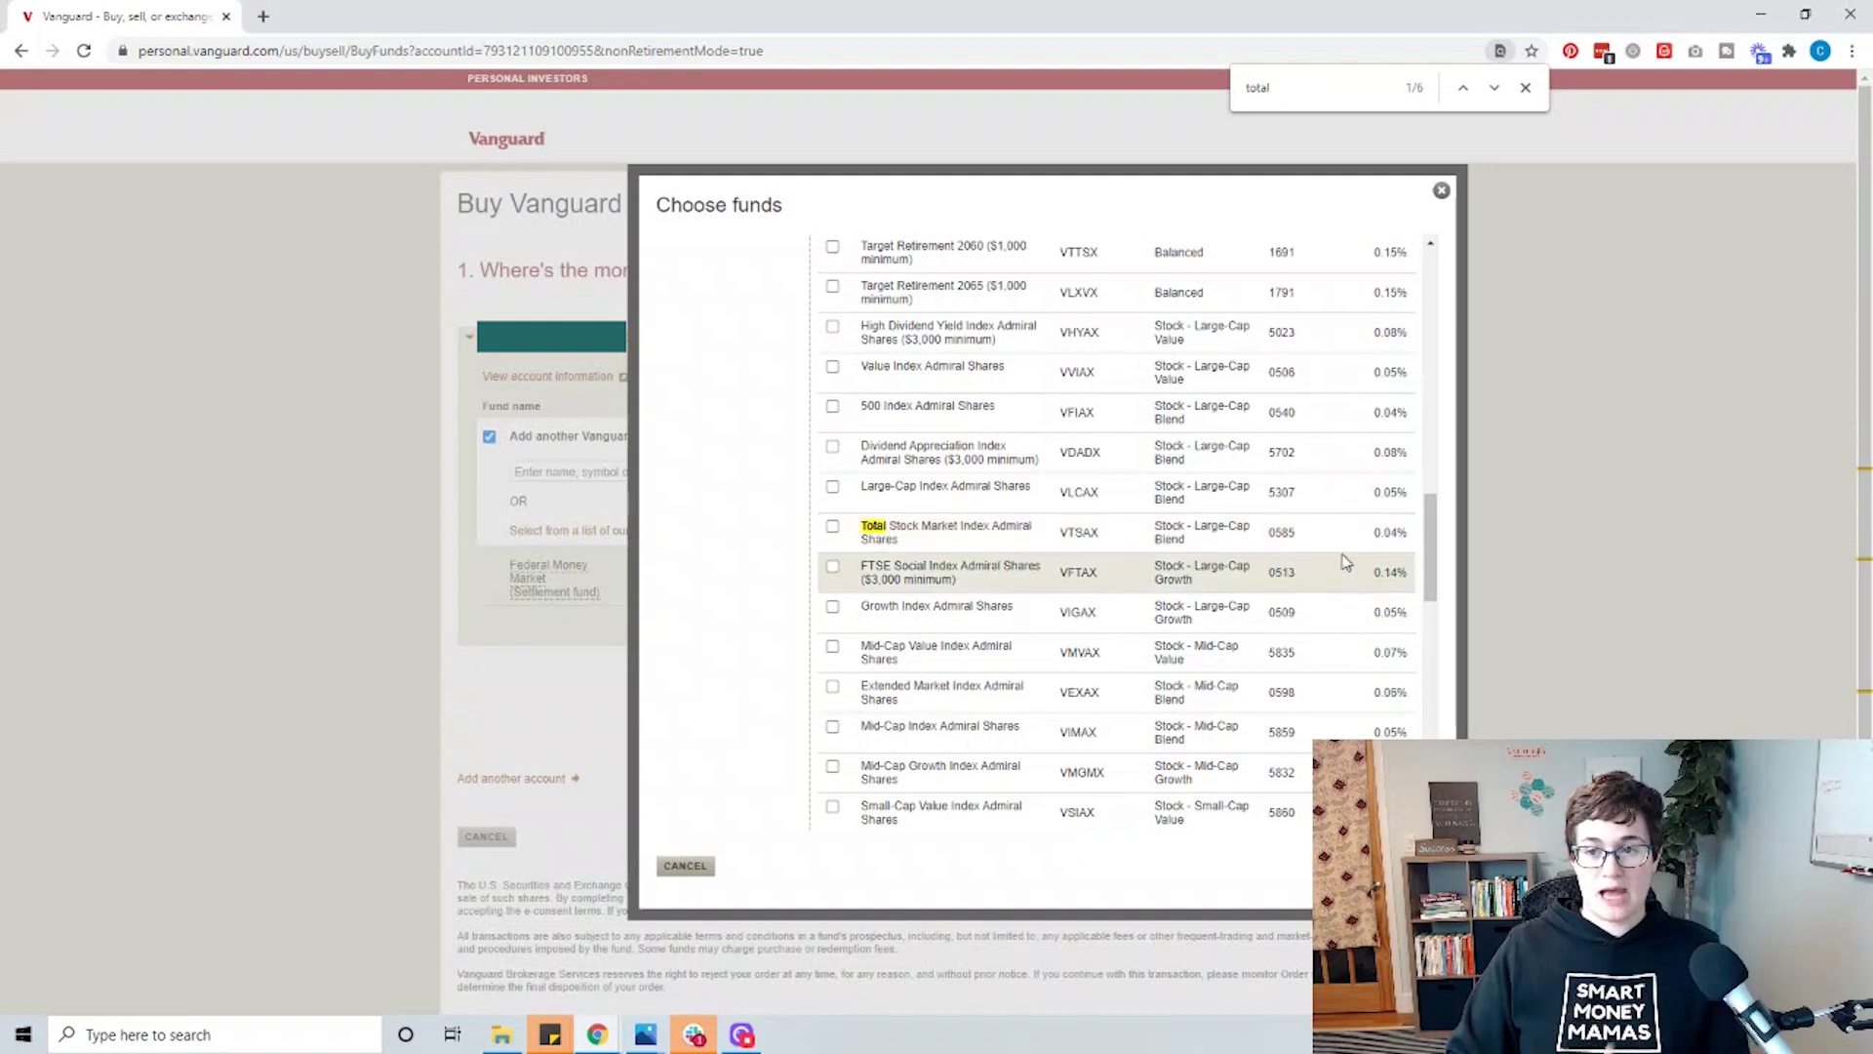
pyautogui.moveTo(1373, 533); pyautogui.dragTo(1405, 547)
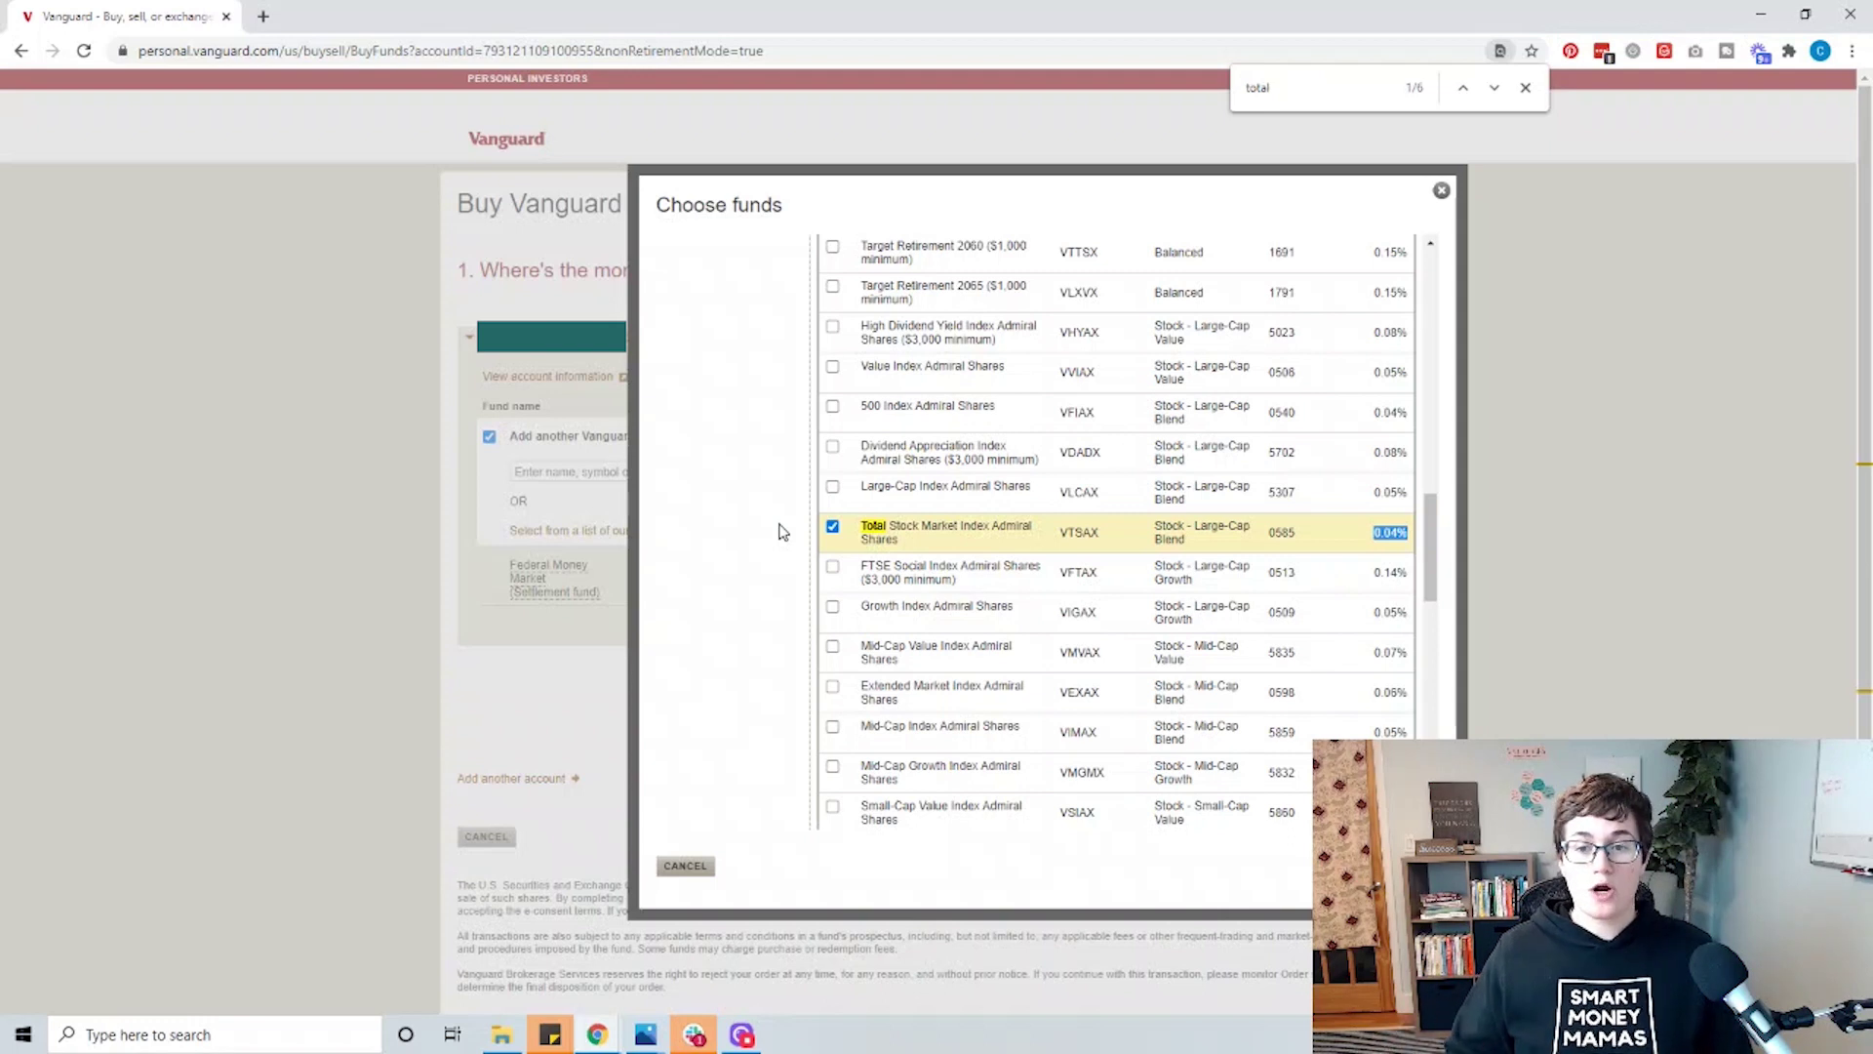
pyautogui.click(831, 527)
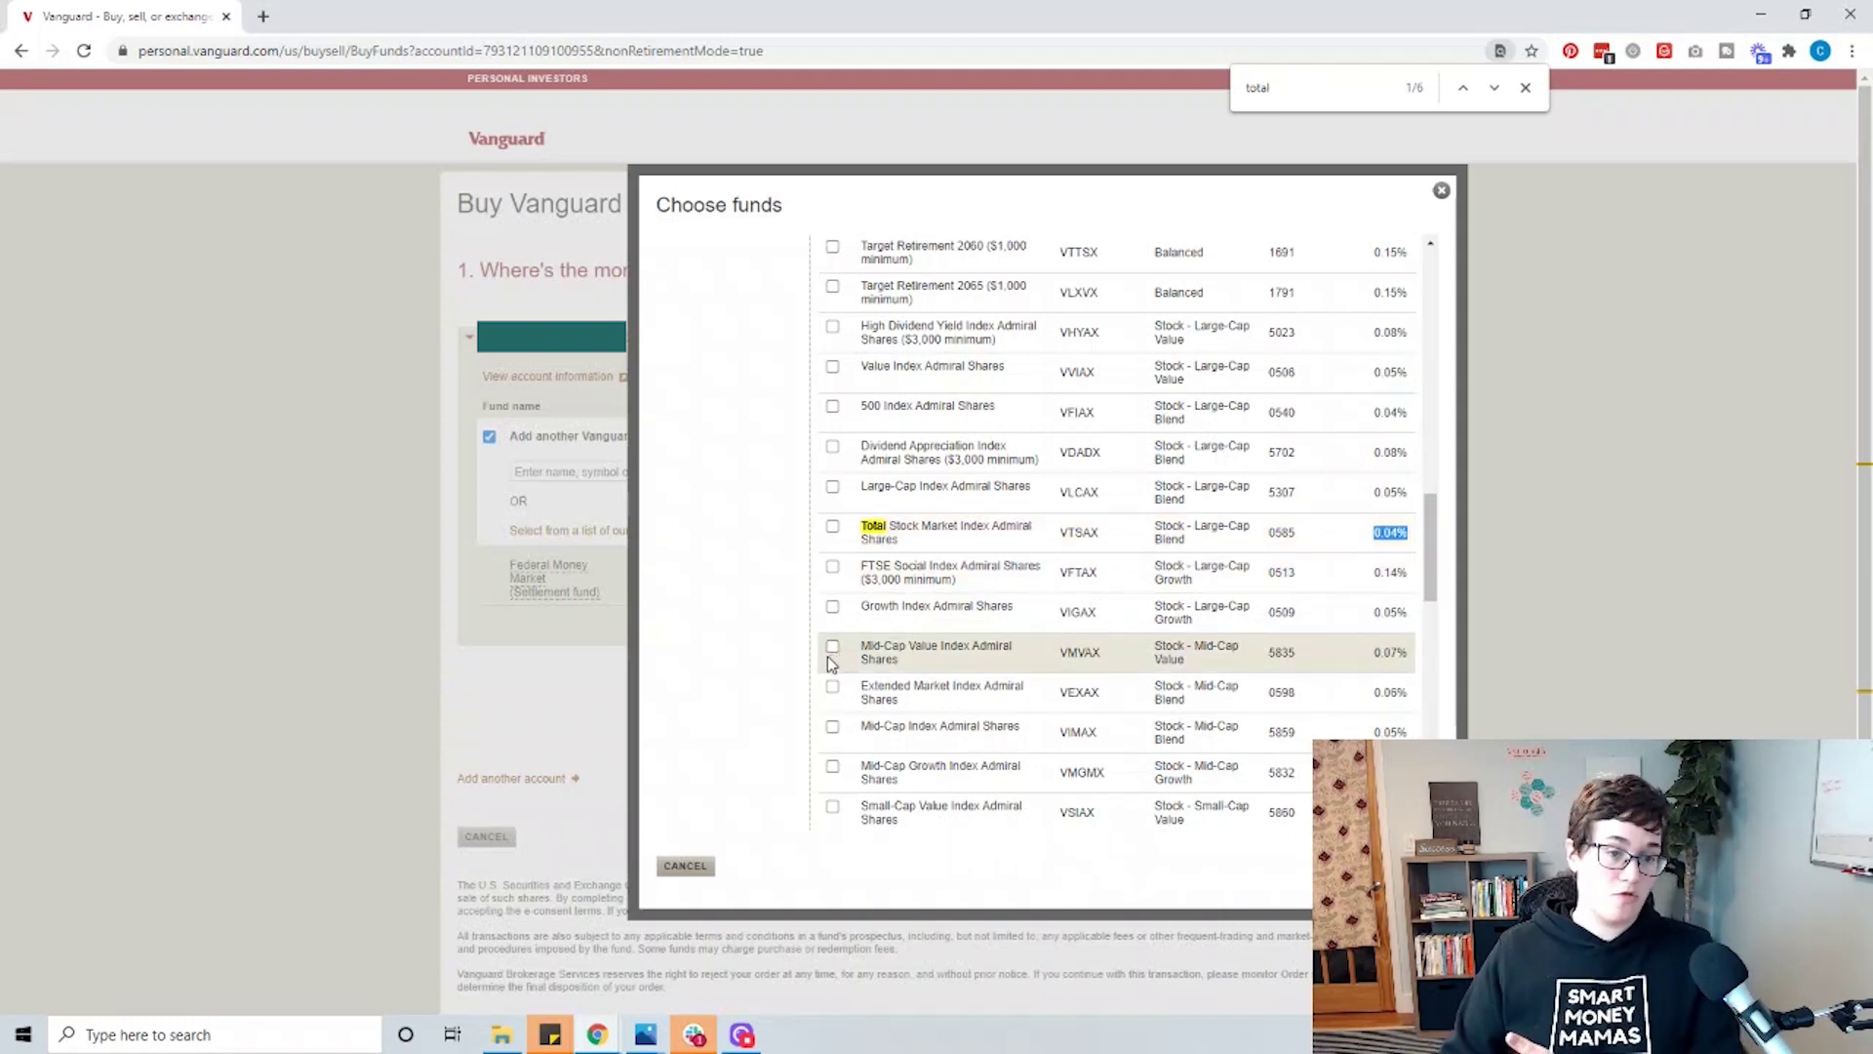
pyautogui.scroll(1, 808, 688)
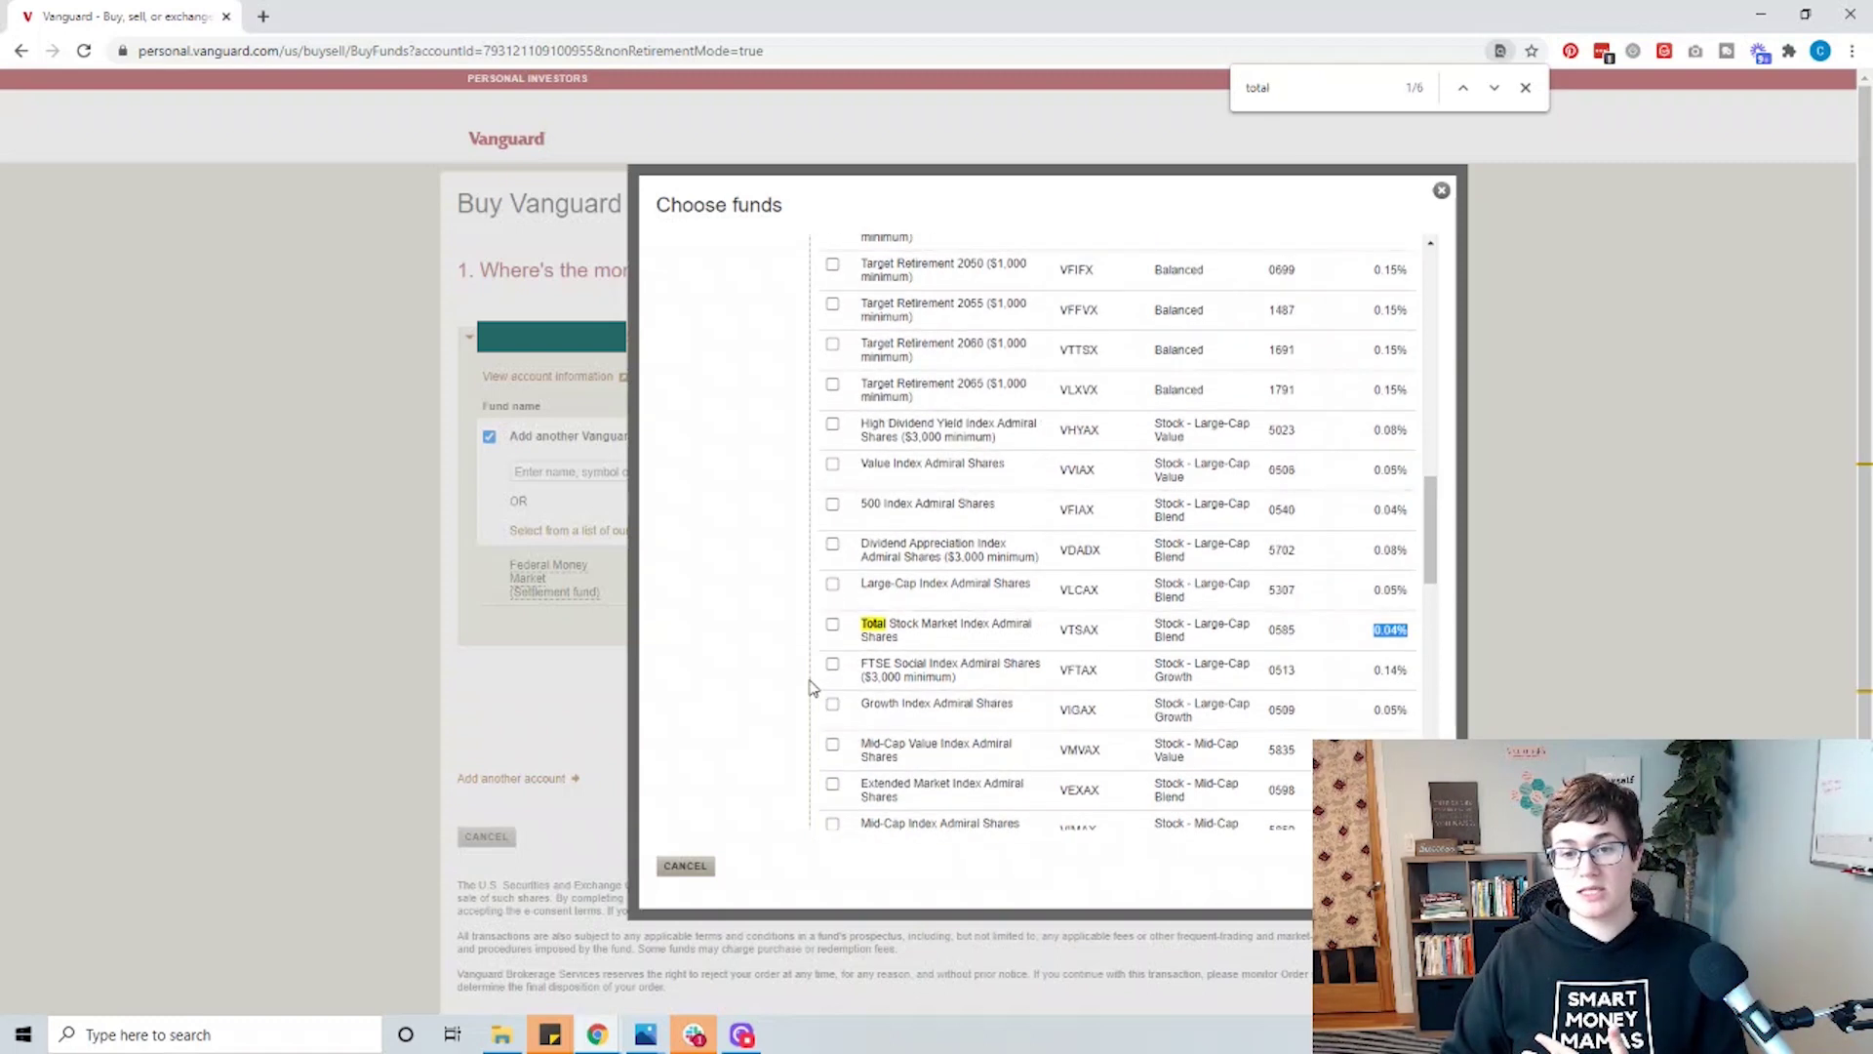
pyautogui.click(802, 639)
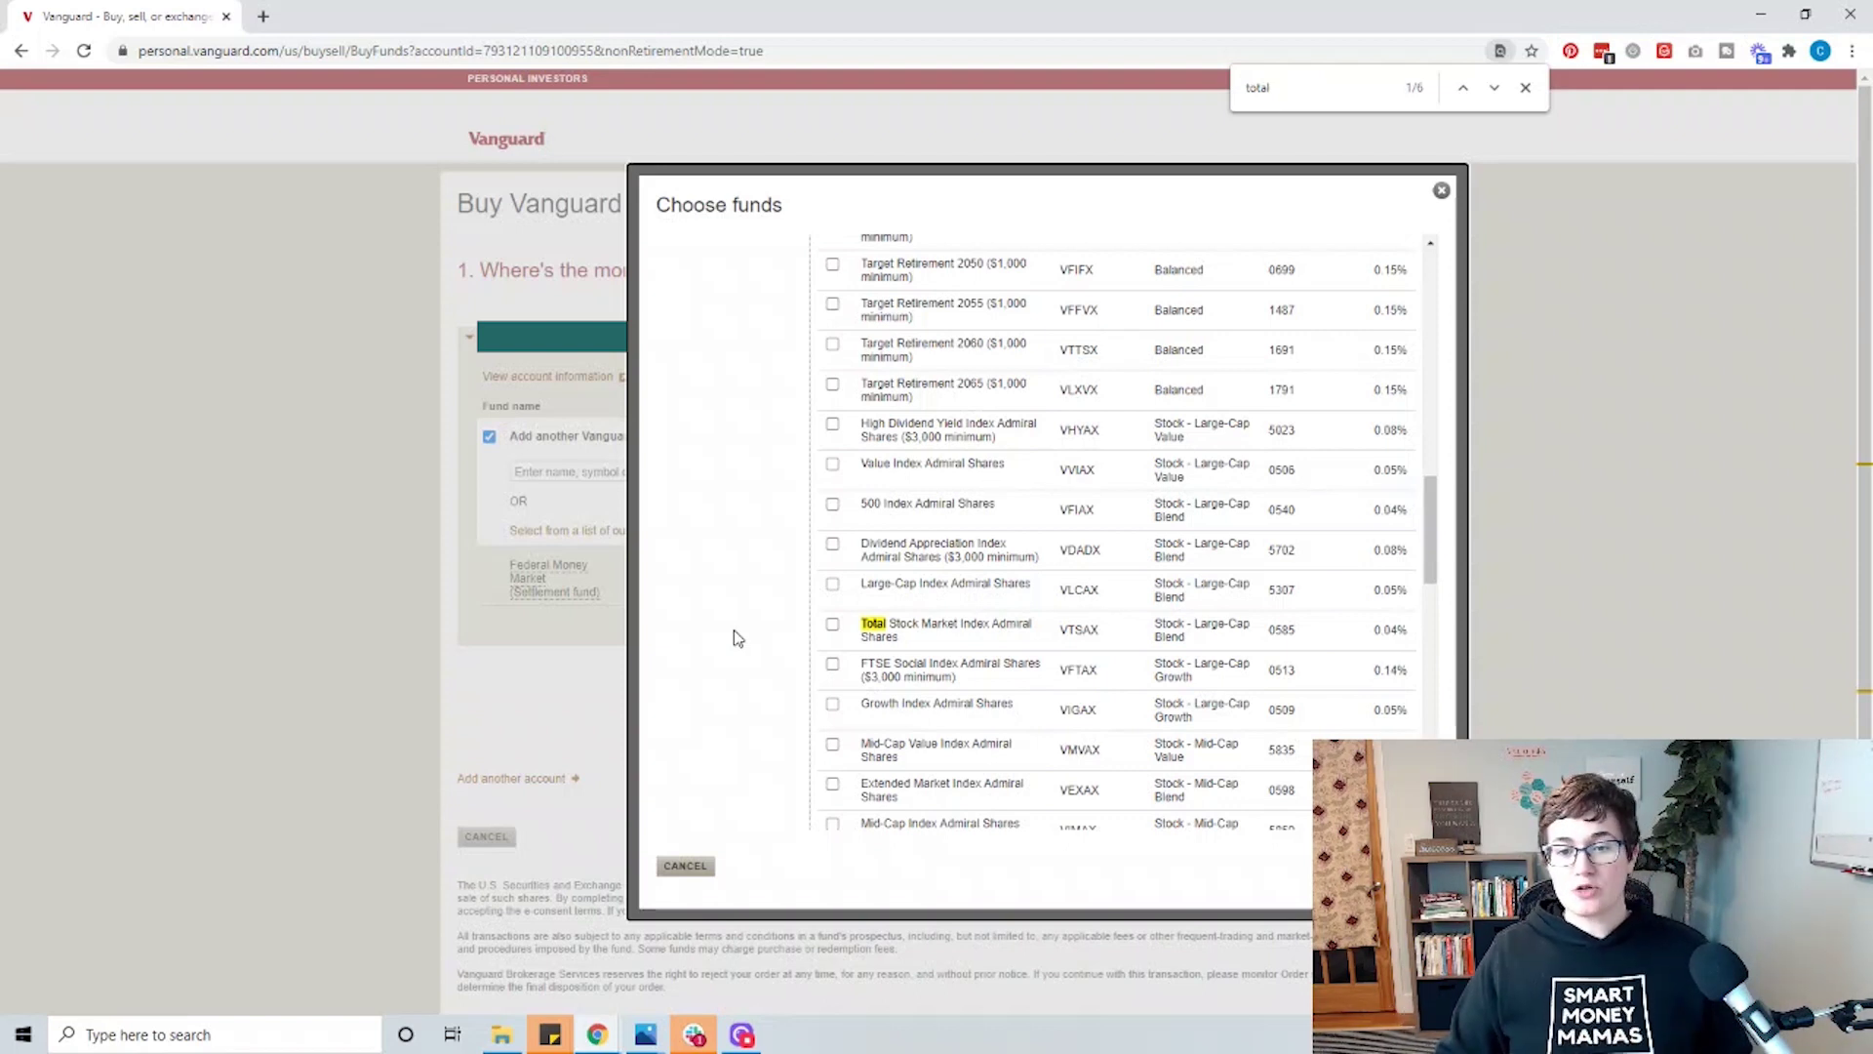
# Limit the fund list to Target Retirement Funds
pyautogui.scroll(15, 736, 638)
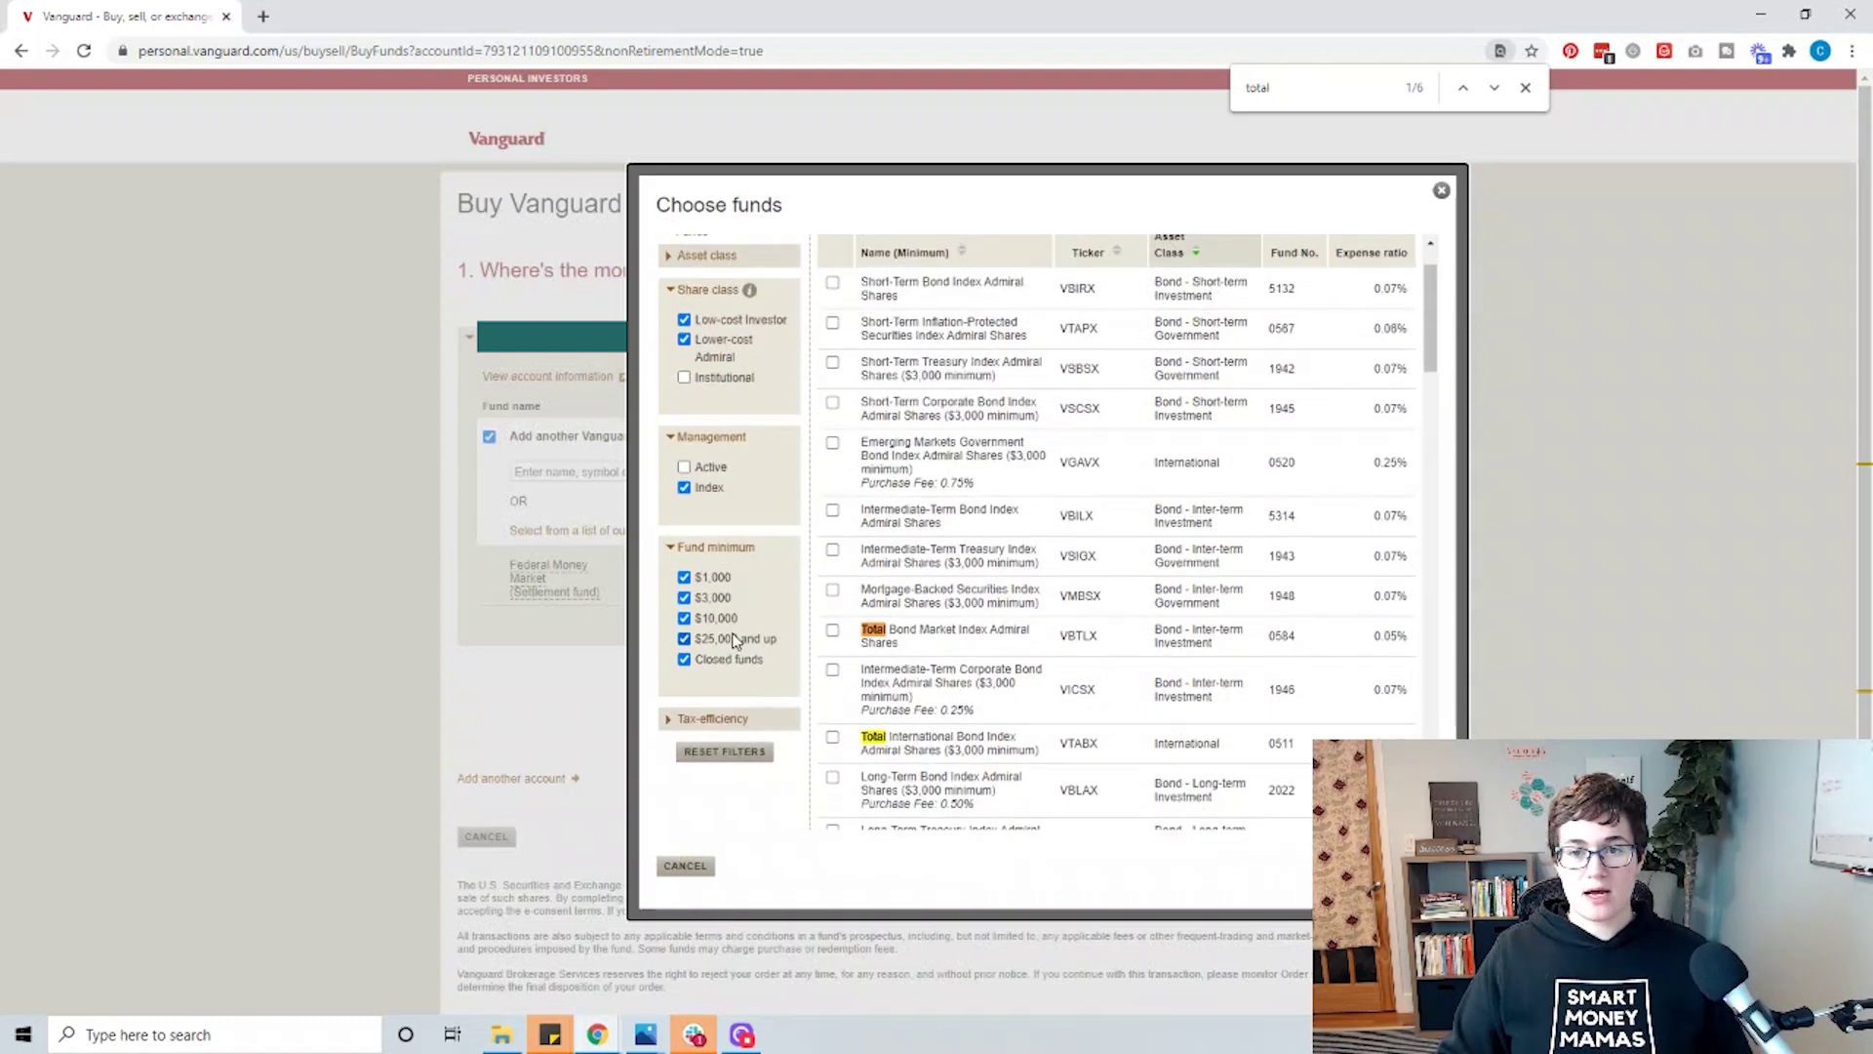
pyautogui.scroll(2, 737, 638)
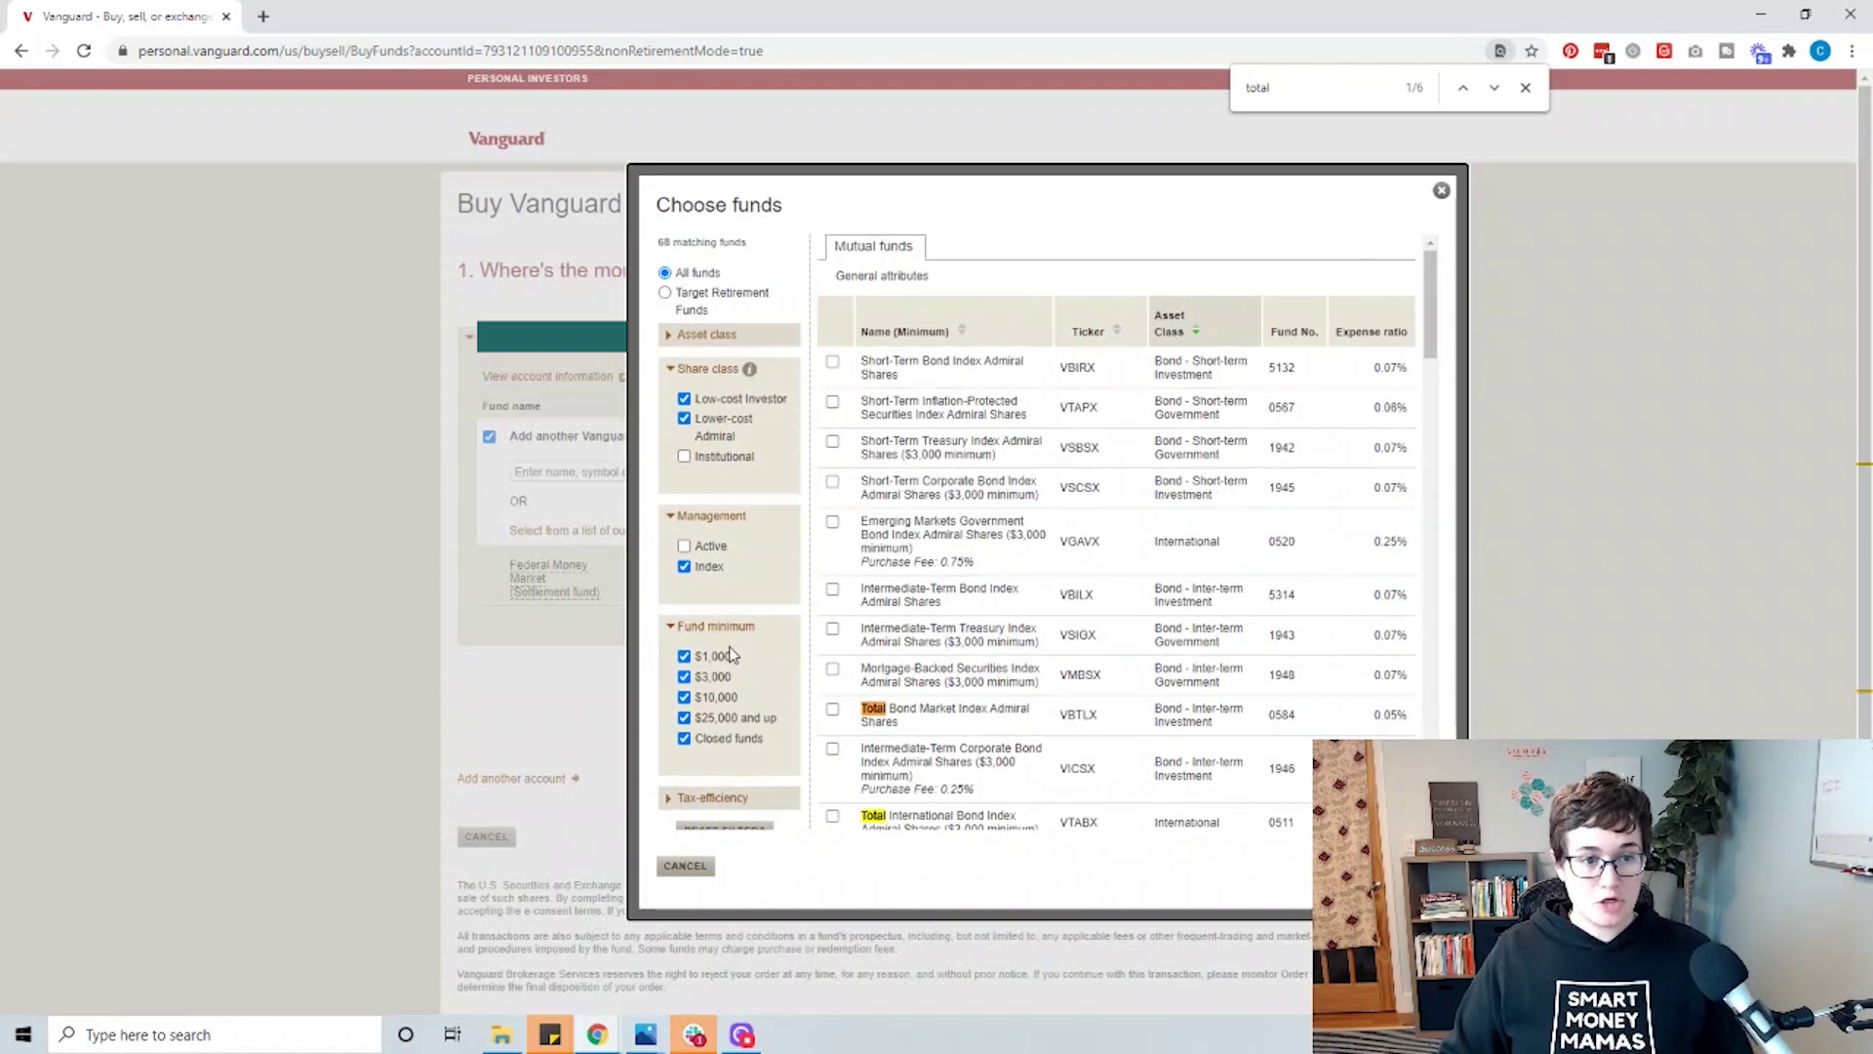
pyautogui.click(688, 305)
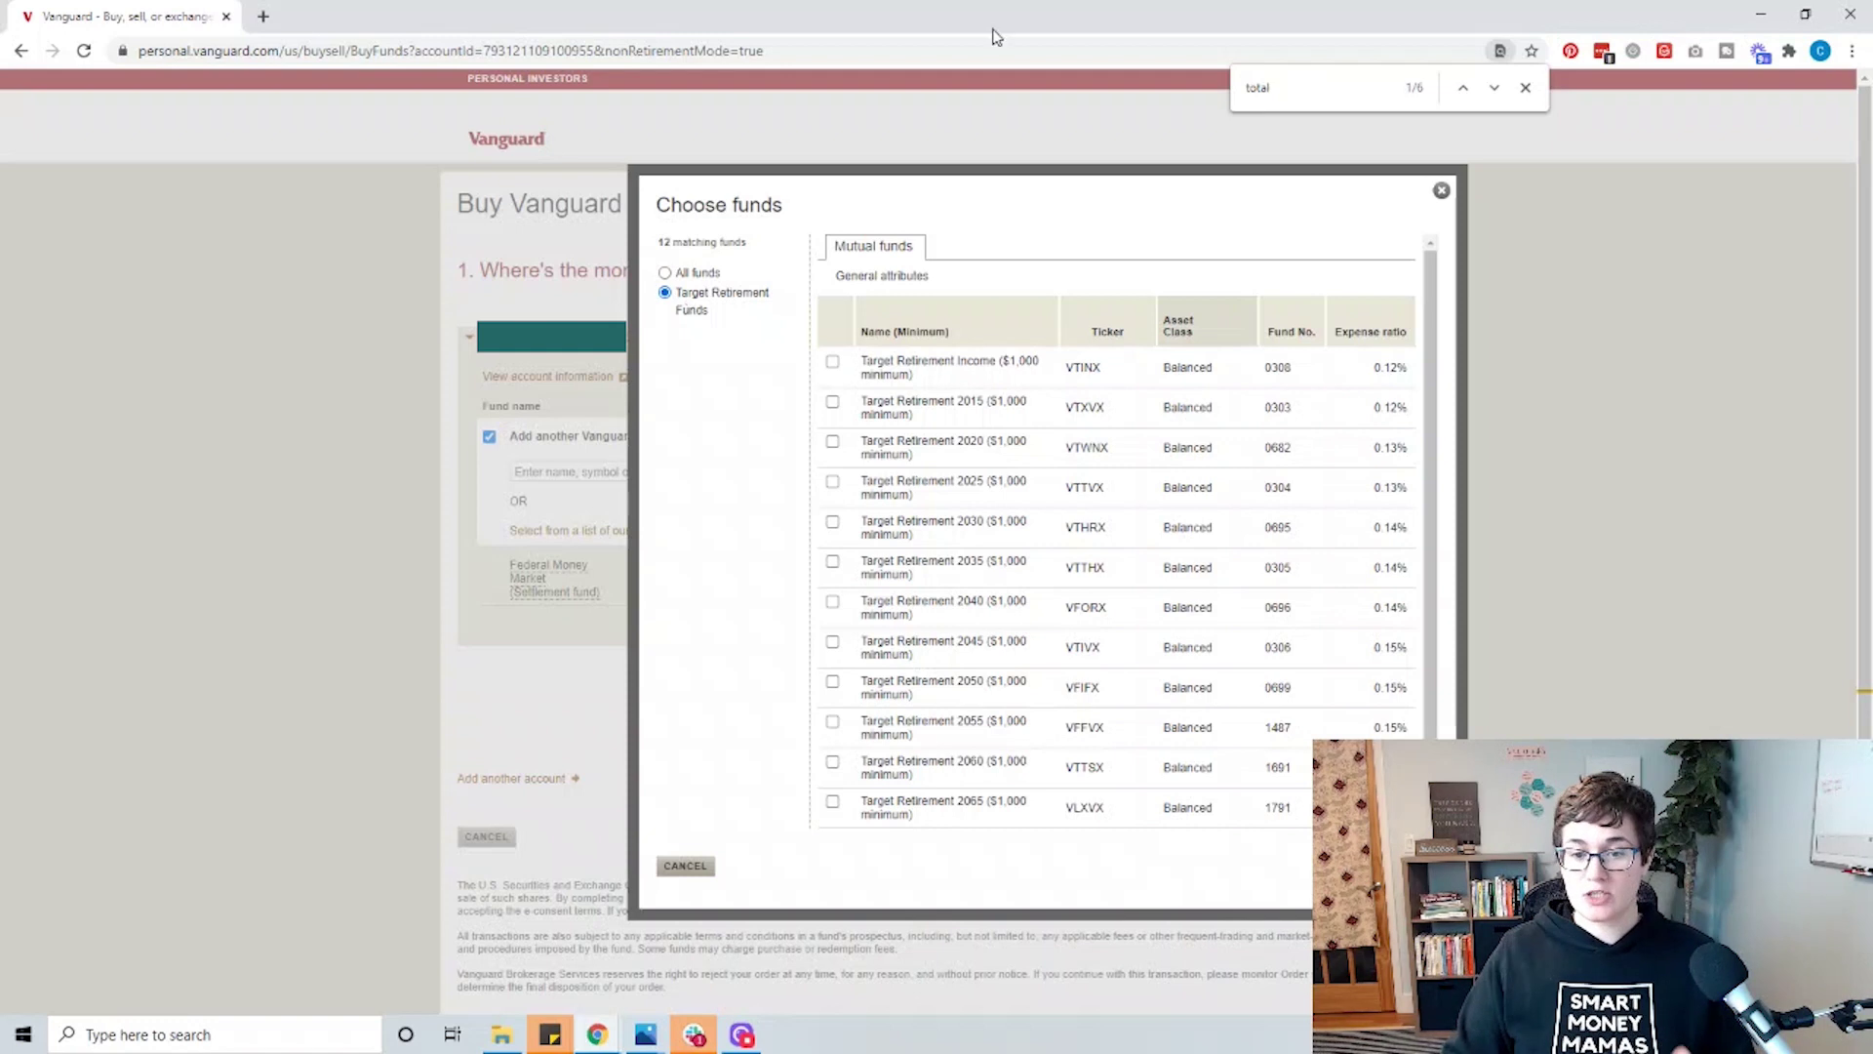
# Close the fund list without choosing a fund and cancel the Vanguard funds purchase
pyautogui.click(1433, 194)
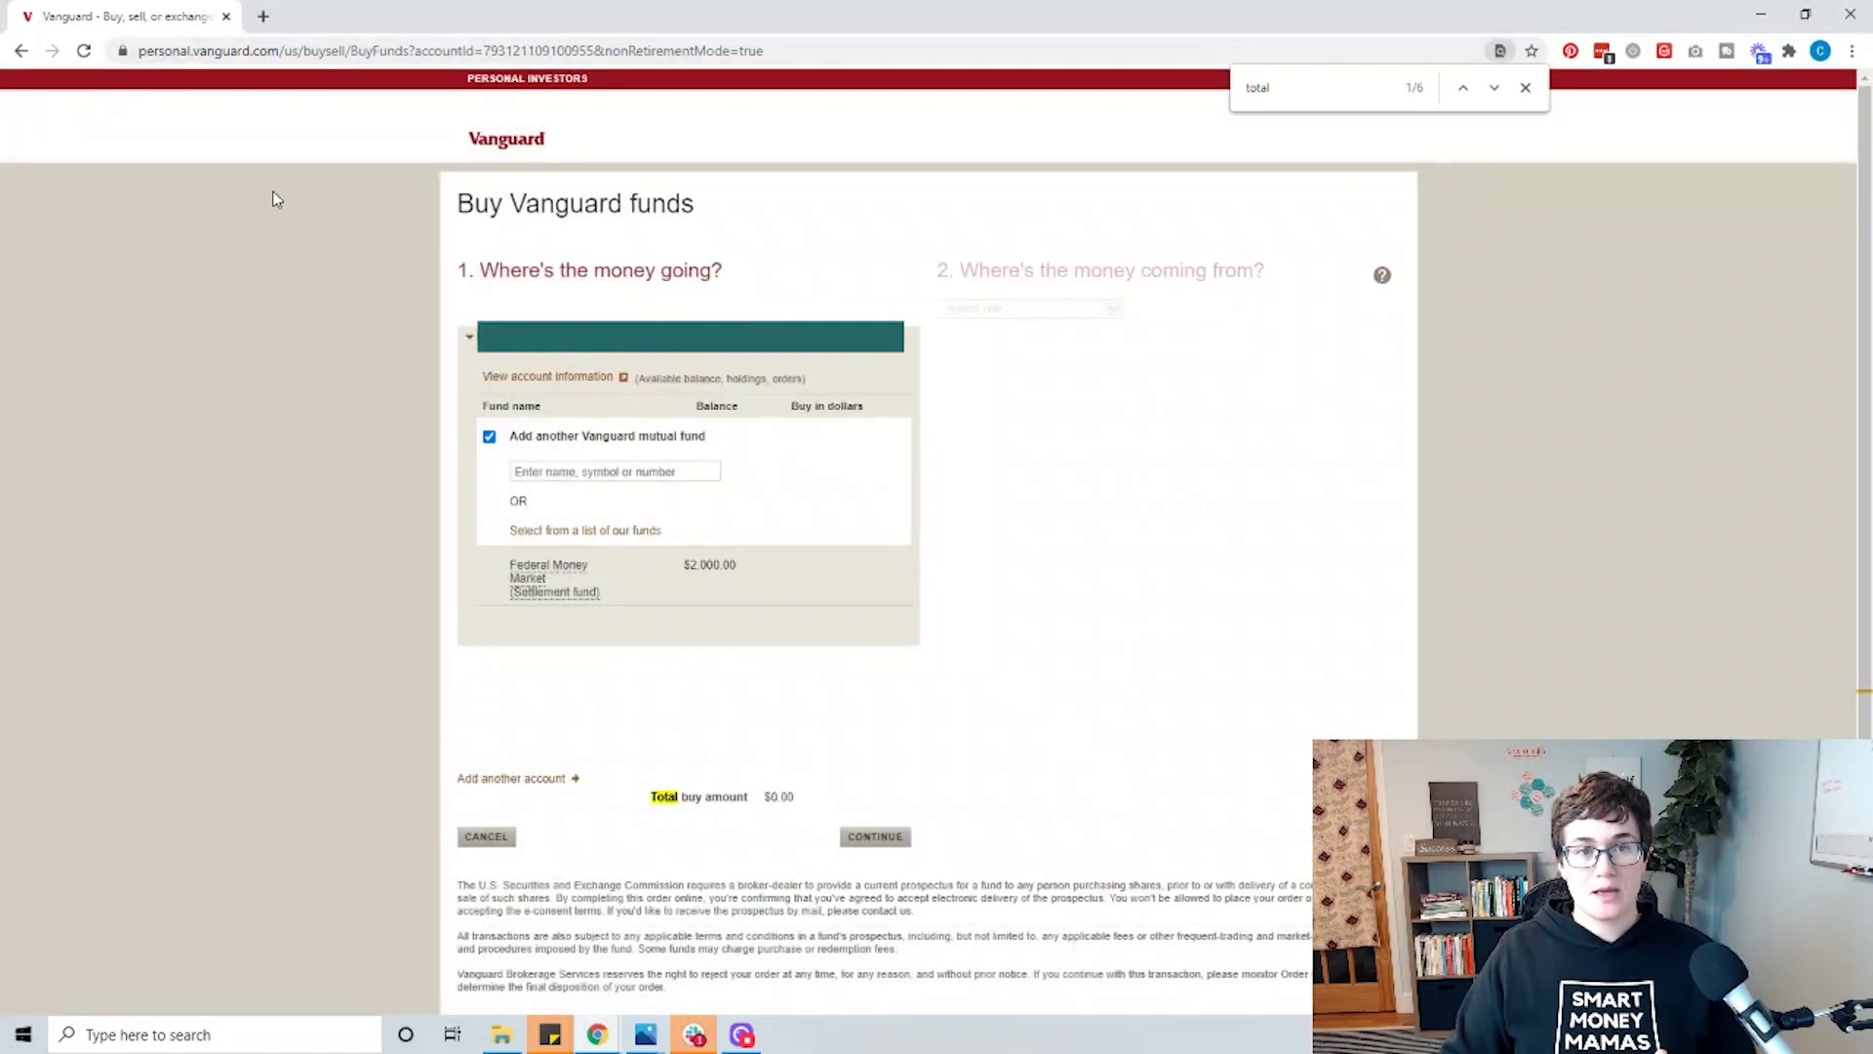
pyautogui.click(484, 836)
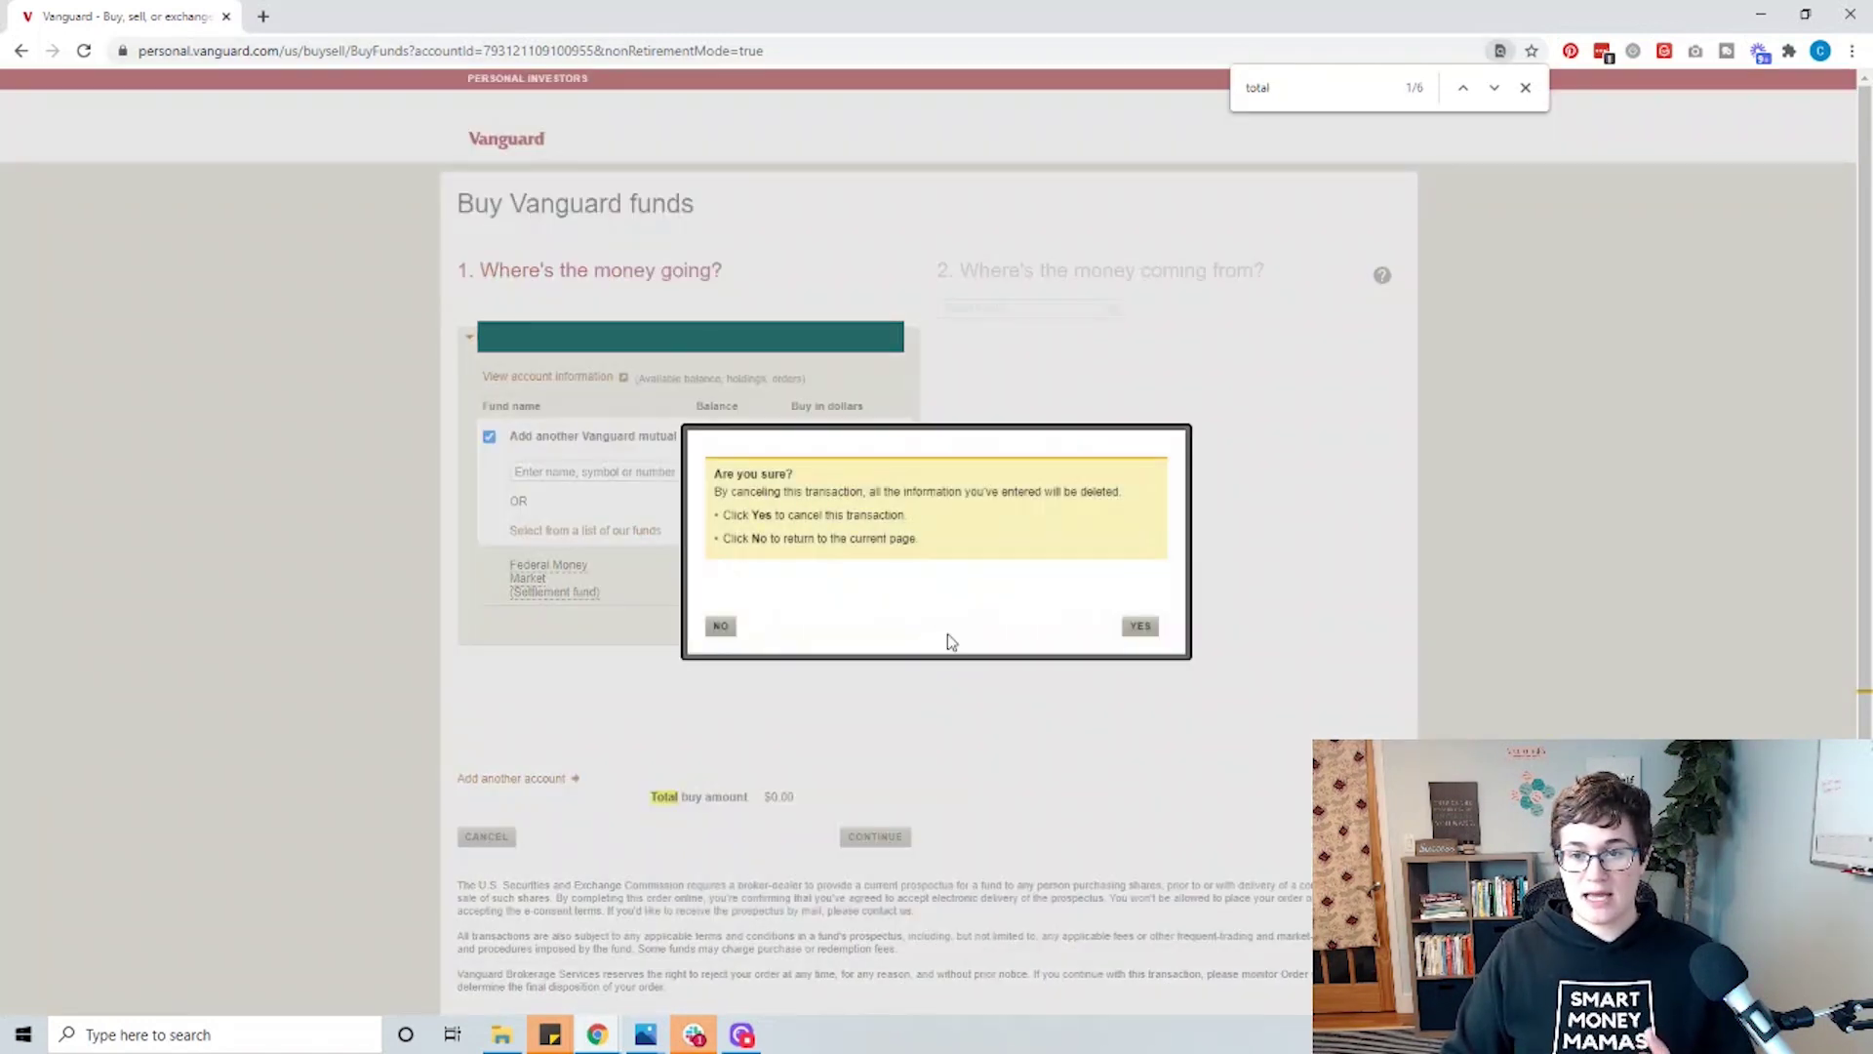
pyautogui.click(1139, 627)
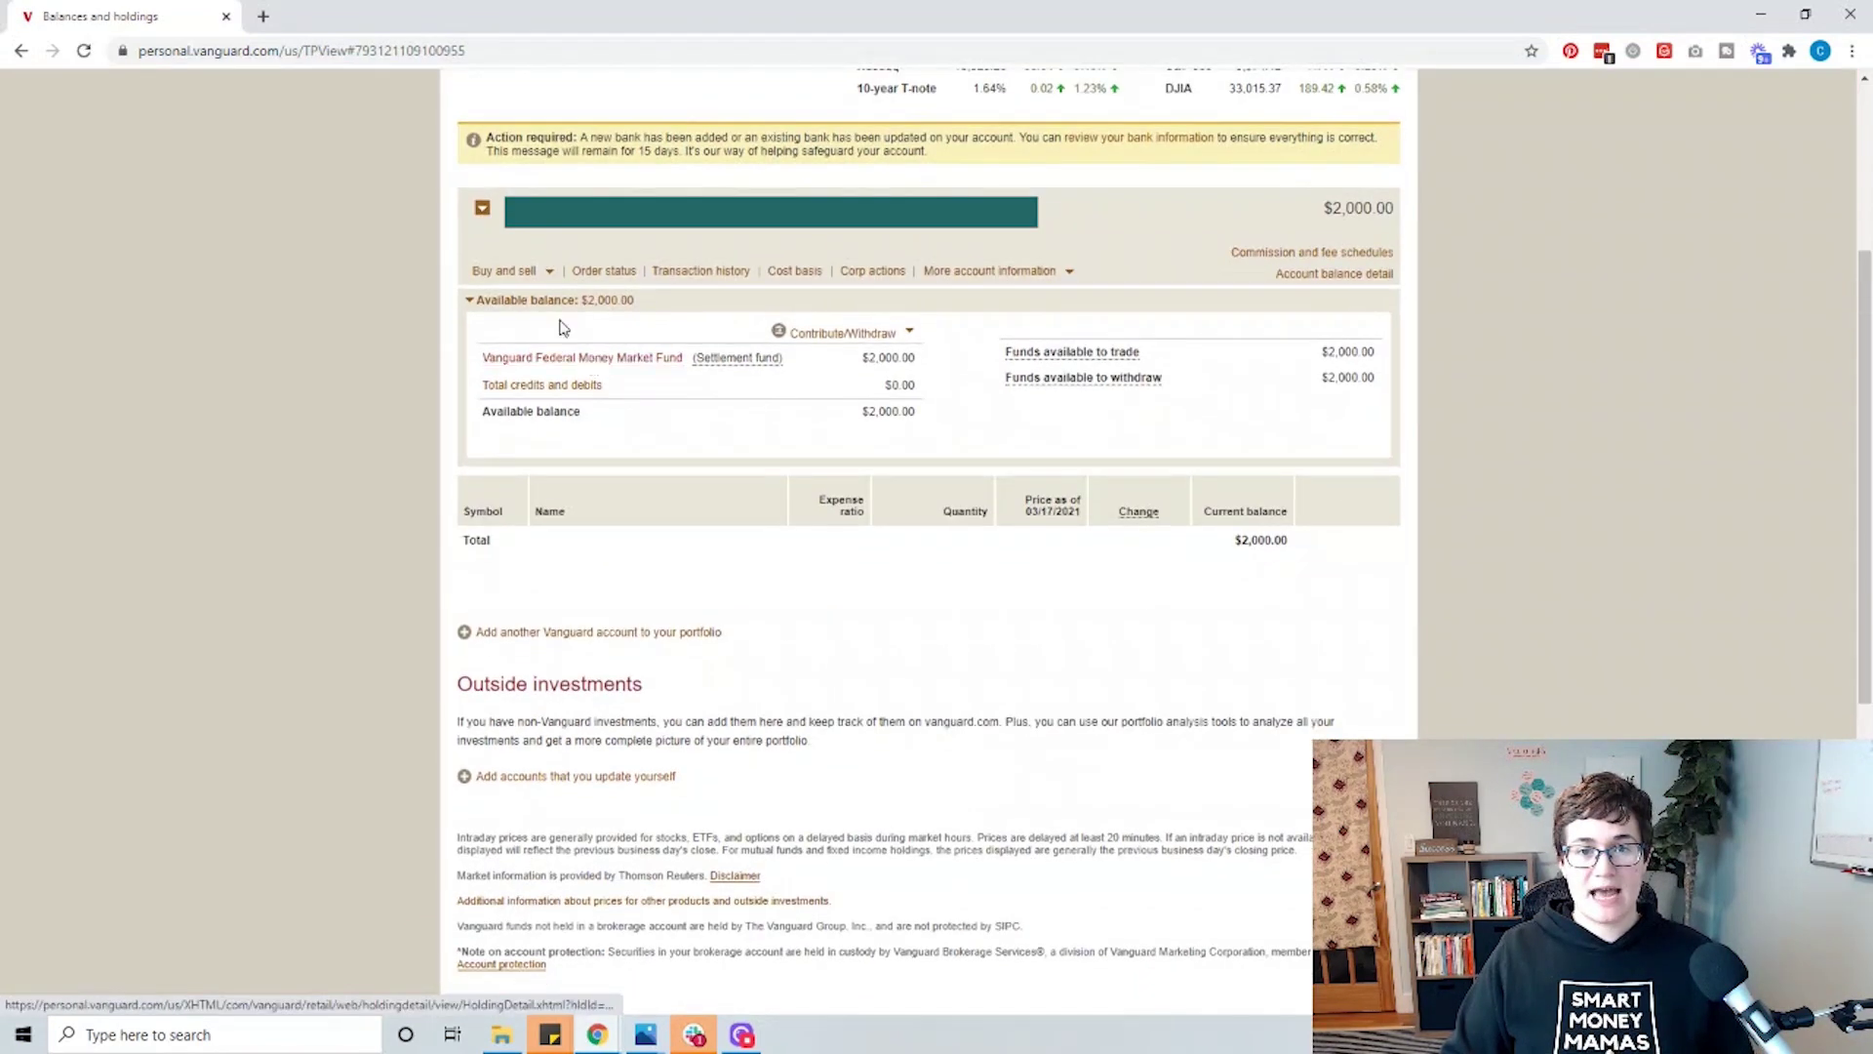
# Start a Vanguard ETF trade for the account, dismiss the incomplete transaction notice, and set the transaction type to Buy
pyautogui.click(538, 372)
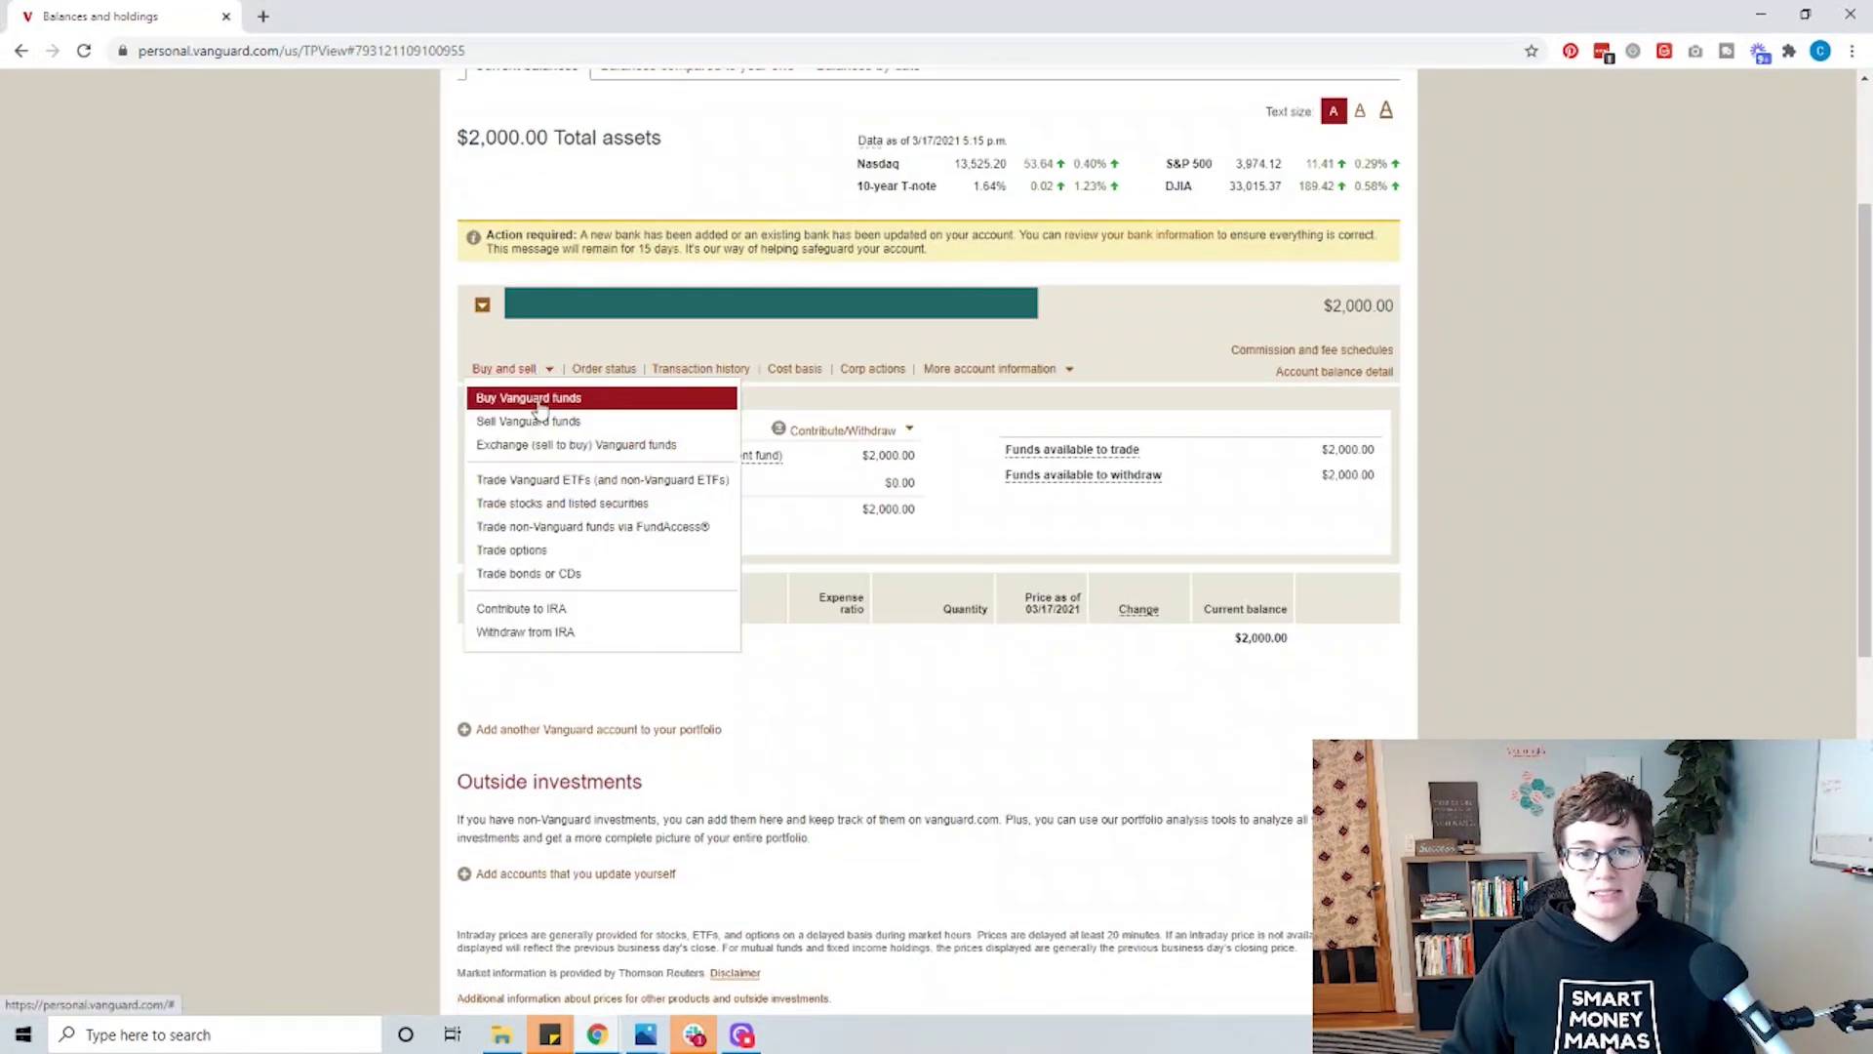
pyautogui.click(560, 480)
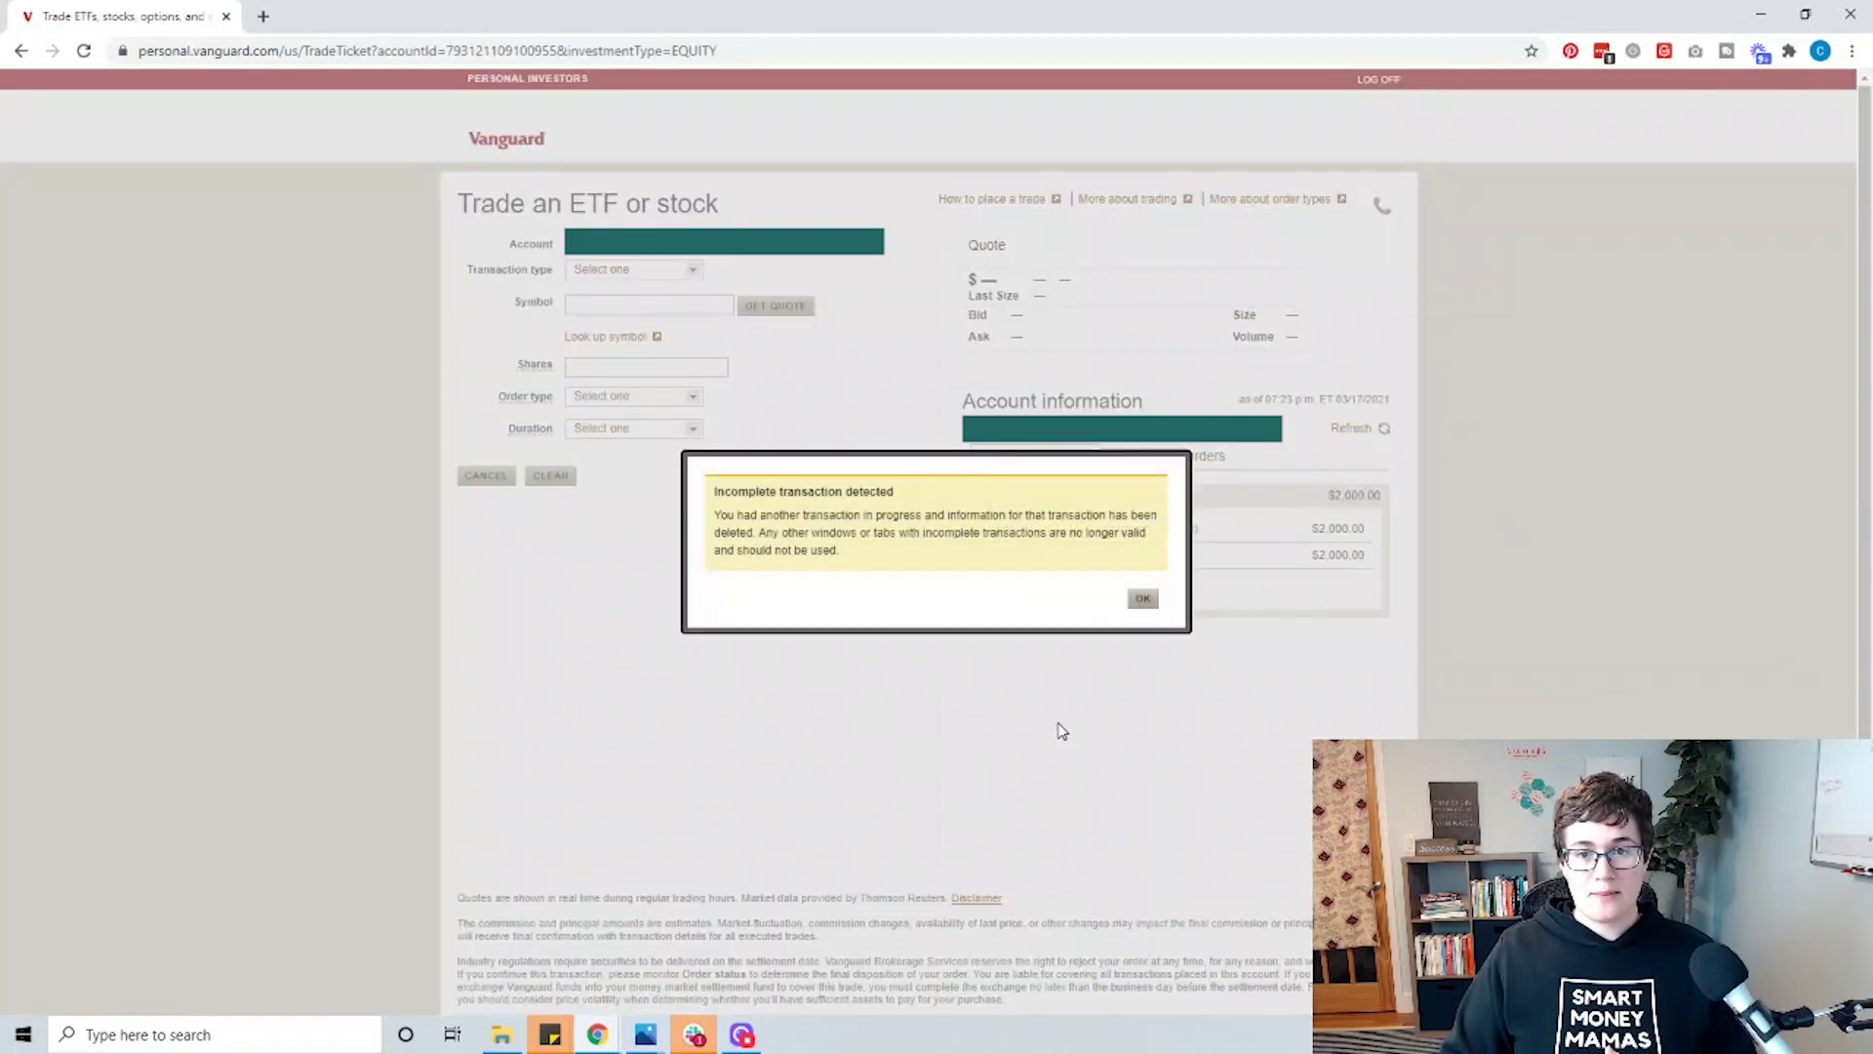
pyautogui.click(1144, 599)
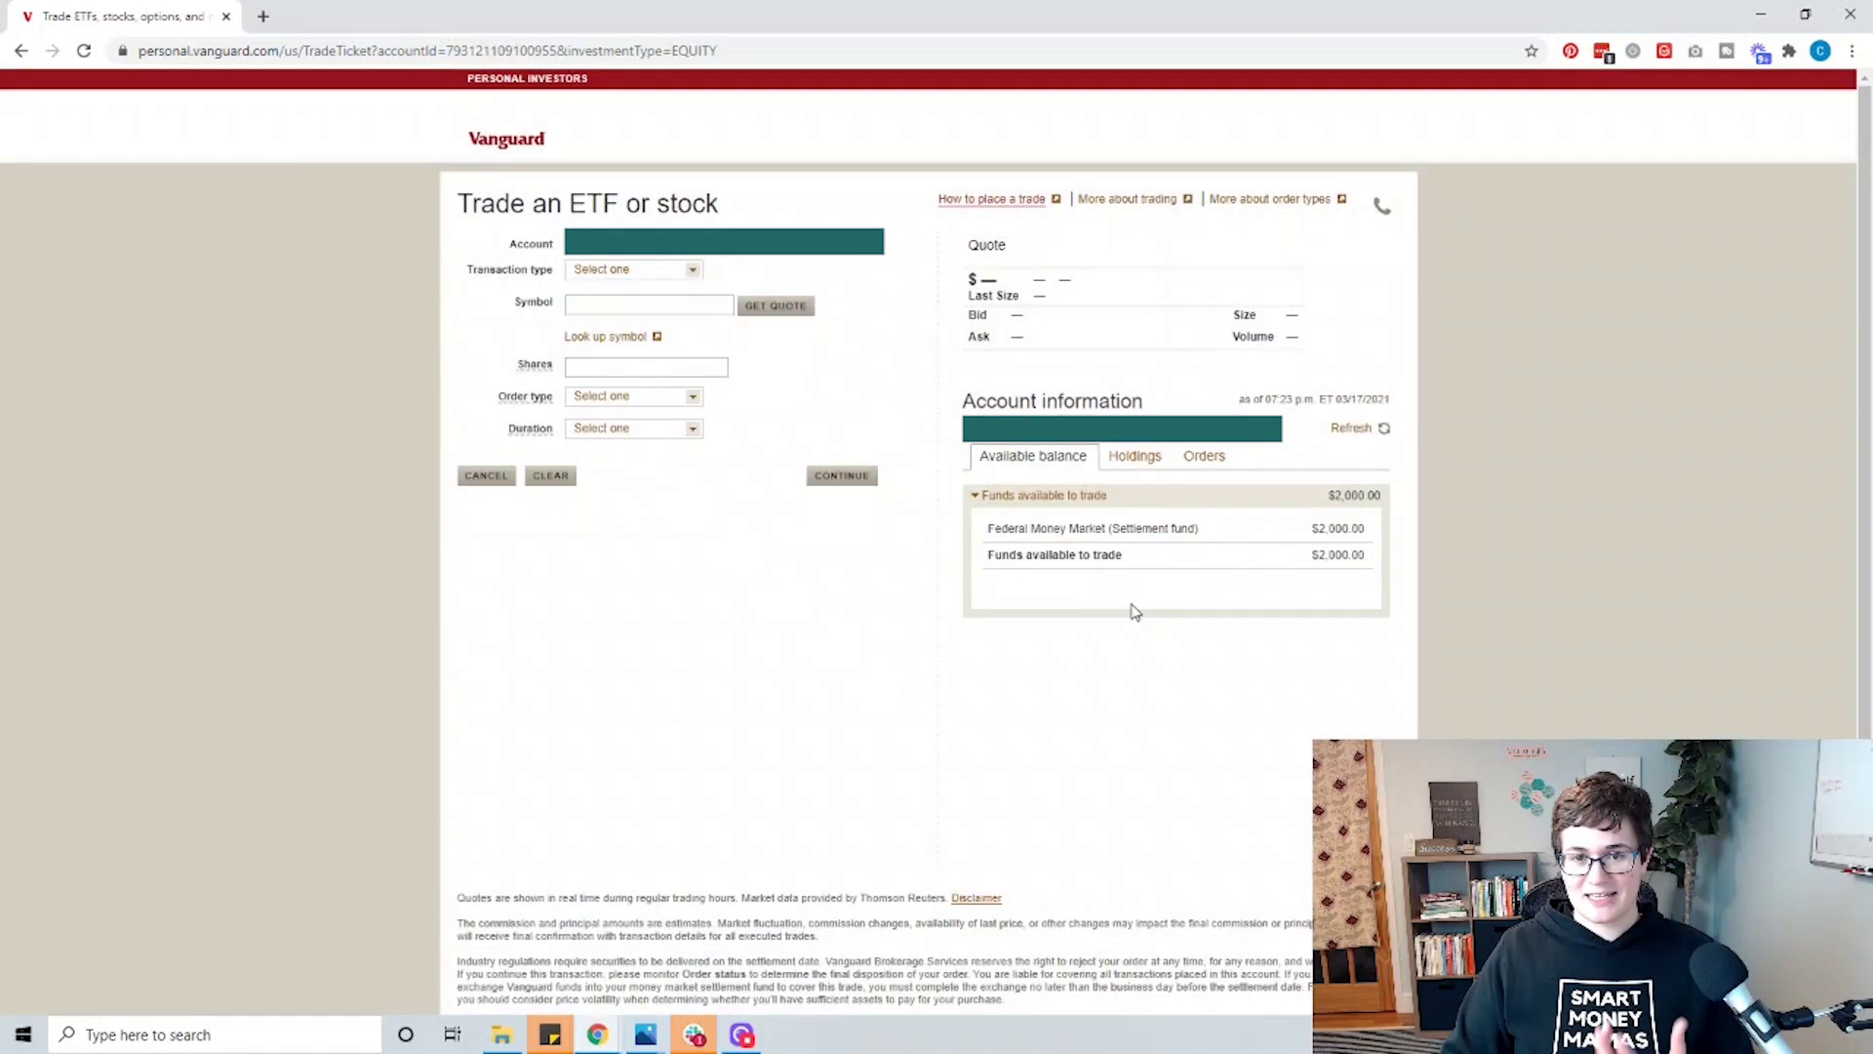
pyautogui.click(682, 278)
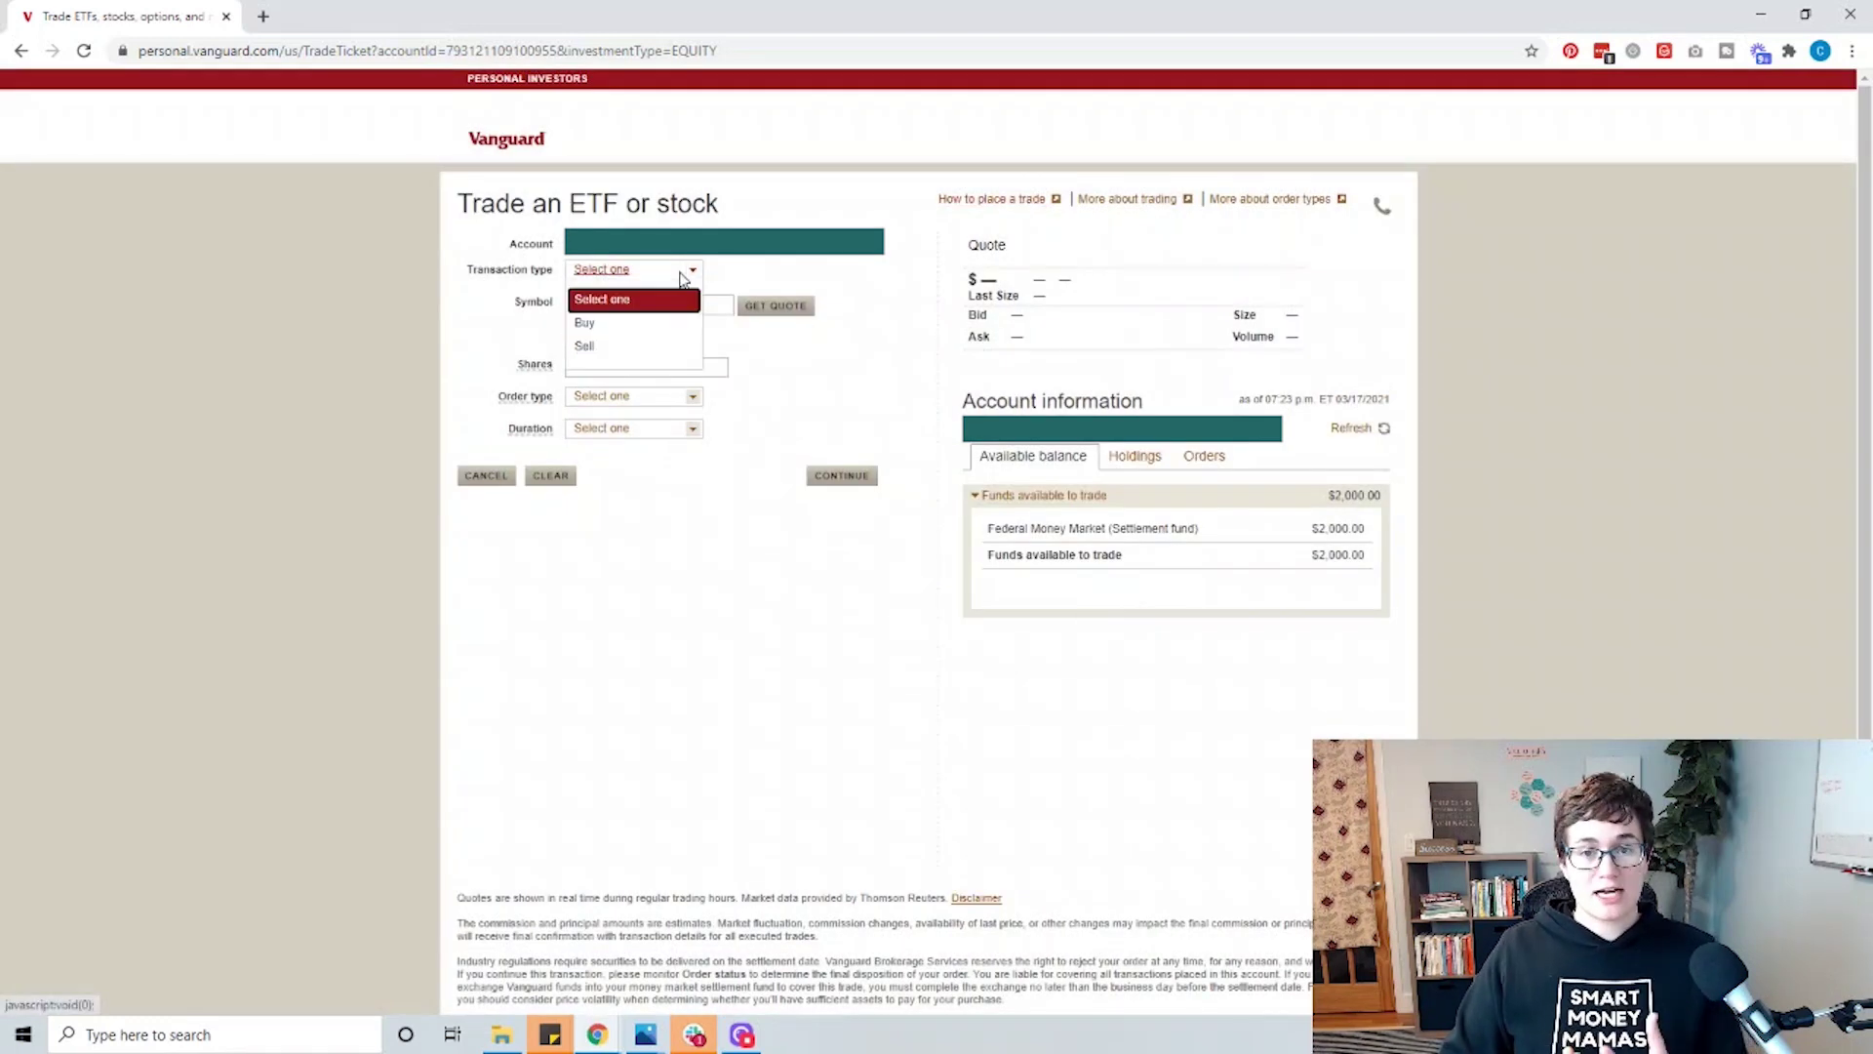
pyautogui.click(634, 323)
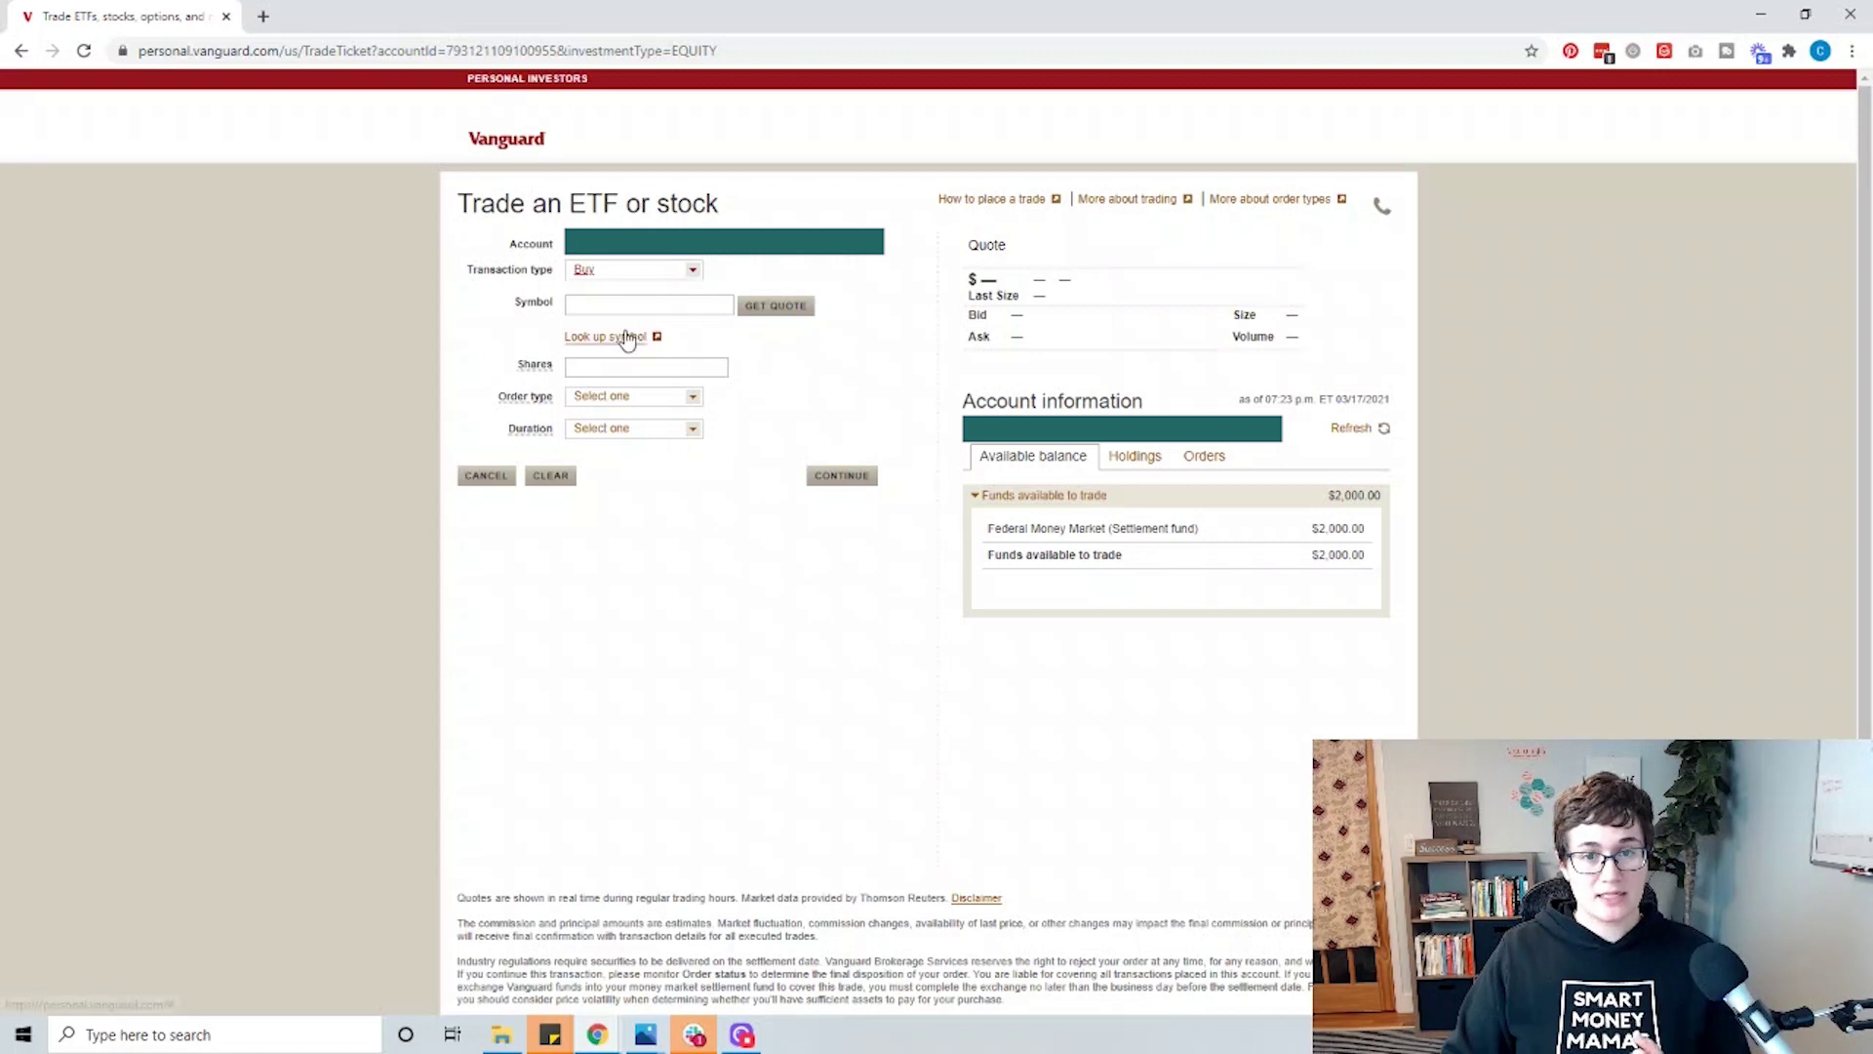
# Look up the symbol for "Total Stock" and choose VTI, Vanguard Total Stock Market Index Fund ETF Shares, for the trade
pyautogui.click(627, 336)
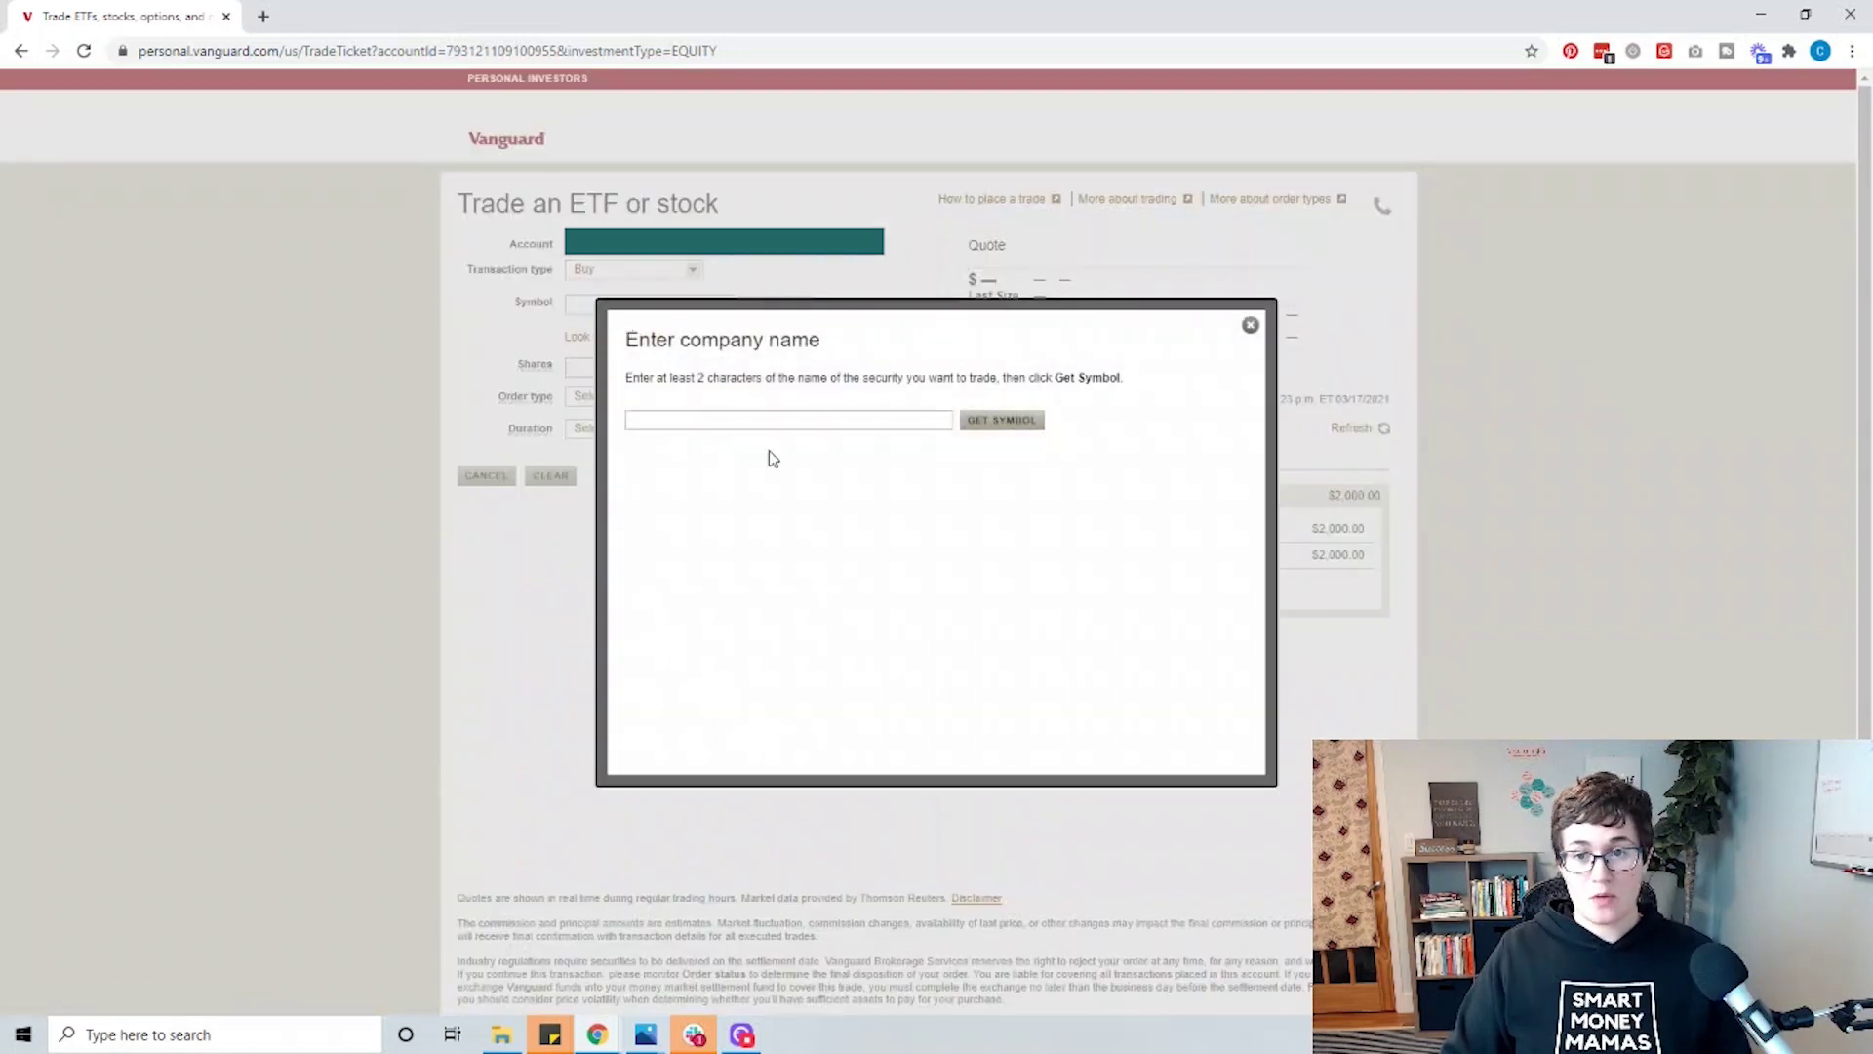
pyautogui.click(757, 419)
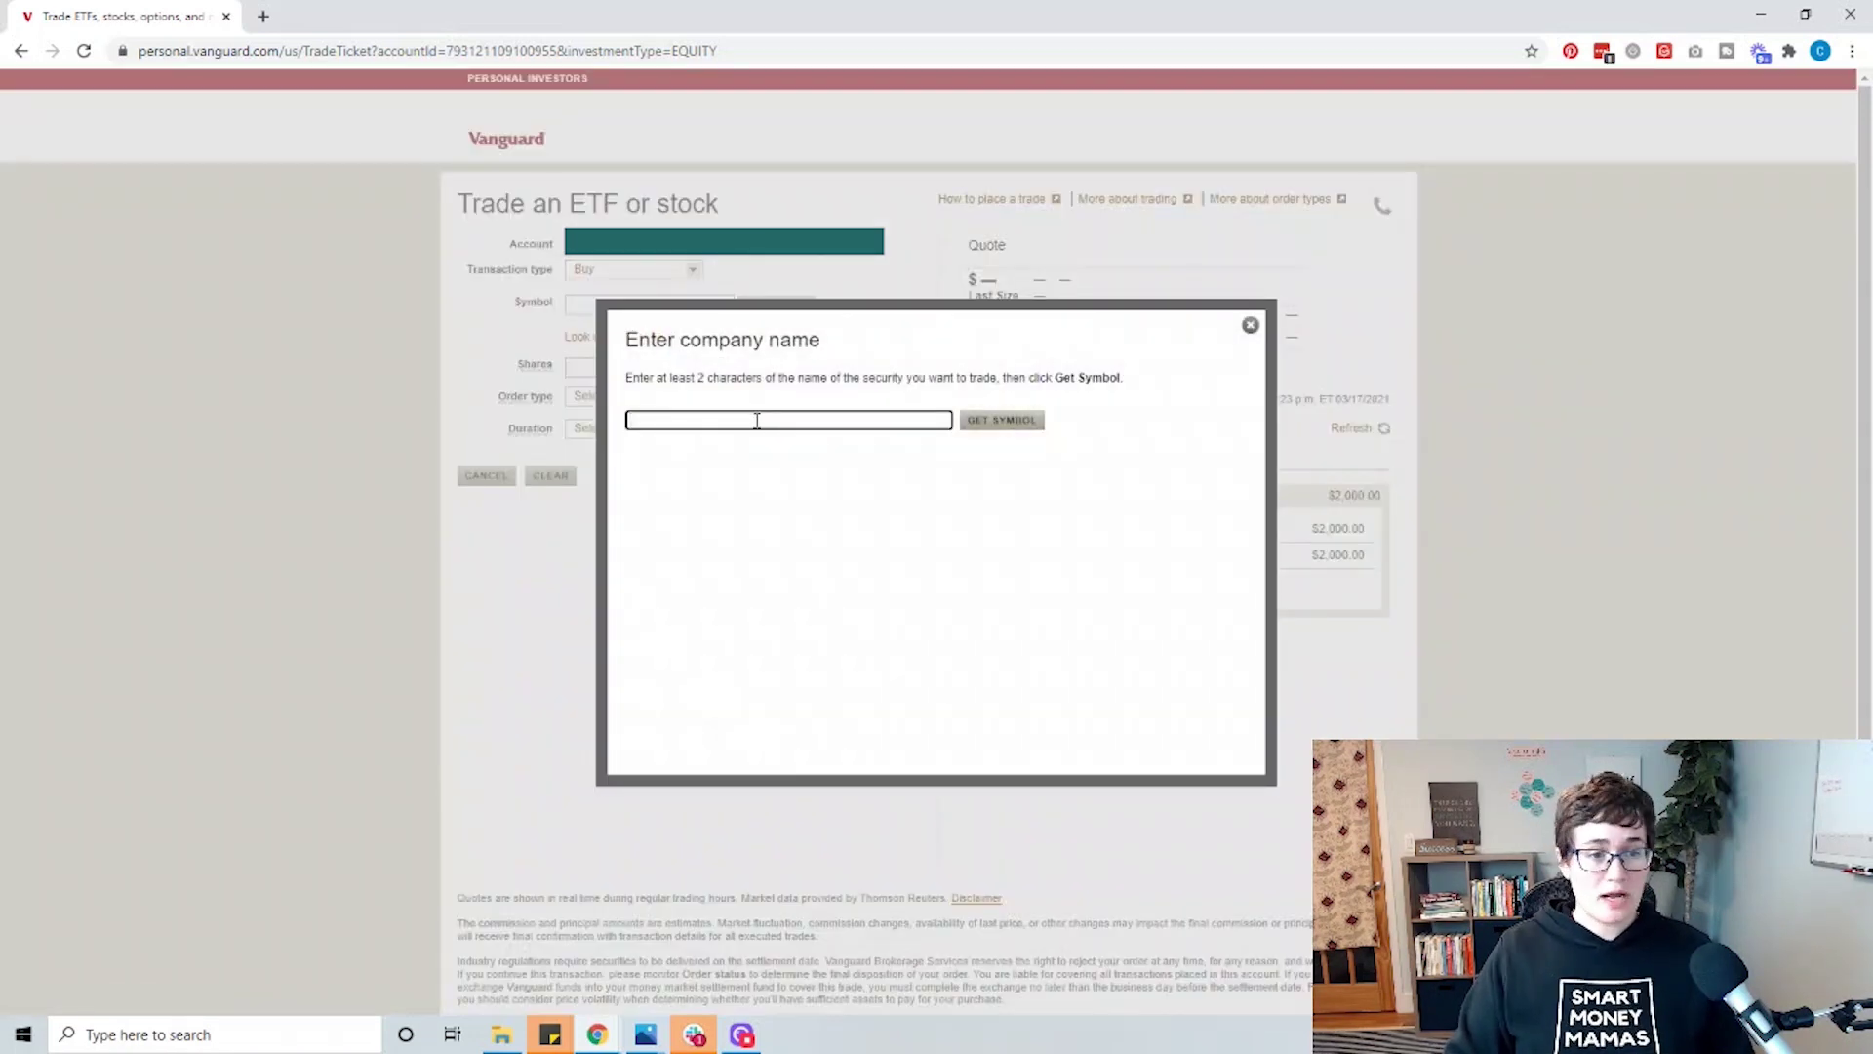
pyautogui.write('Total')
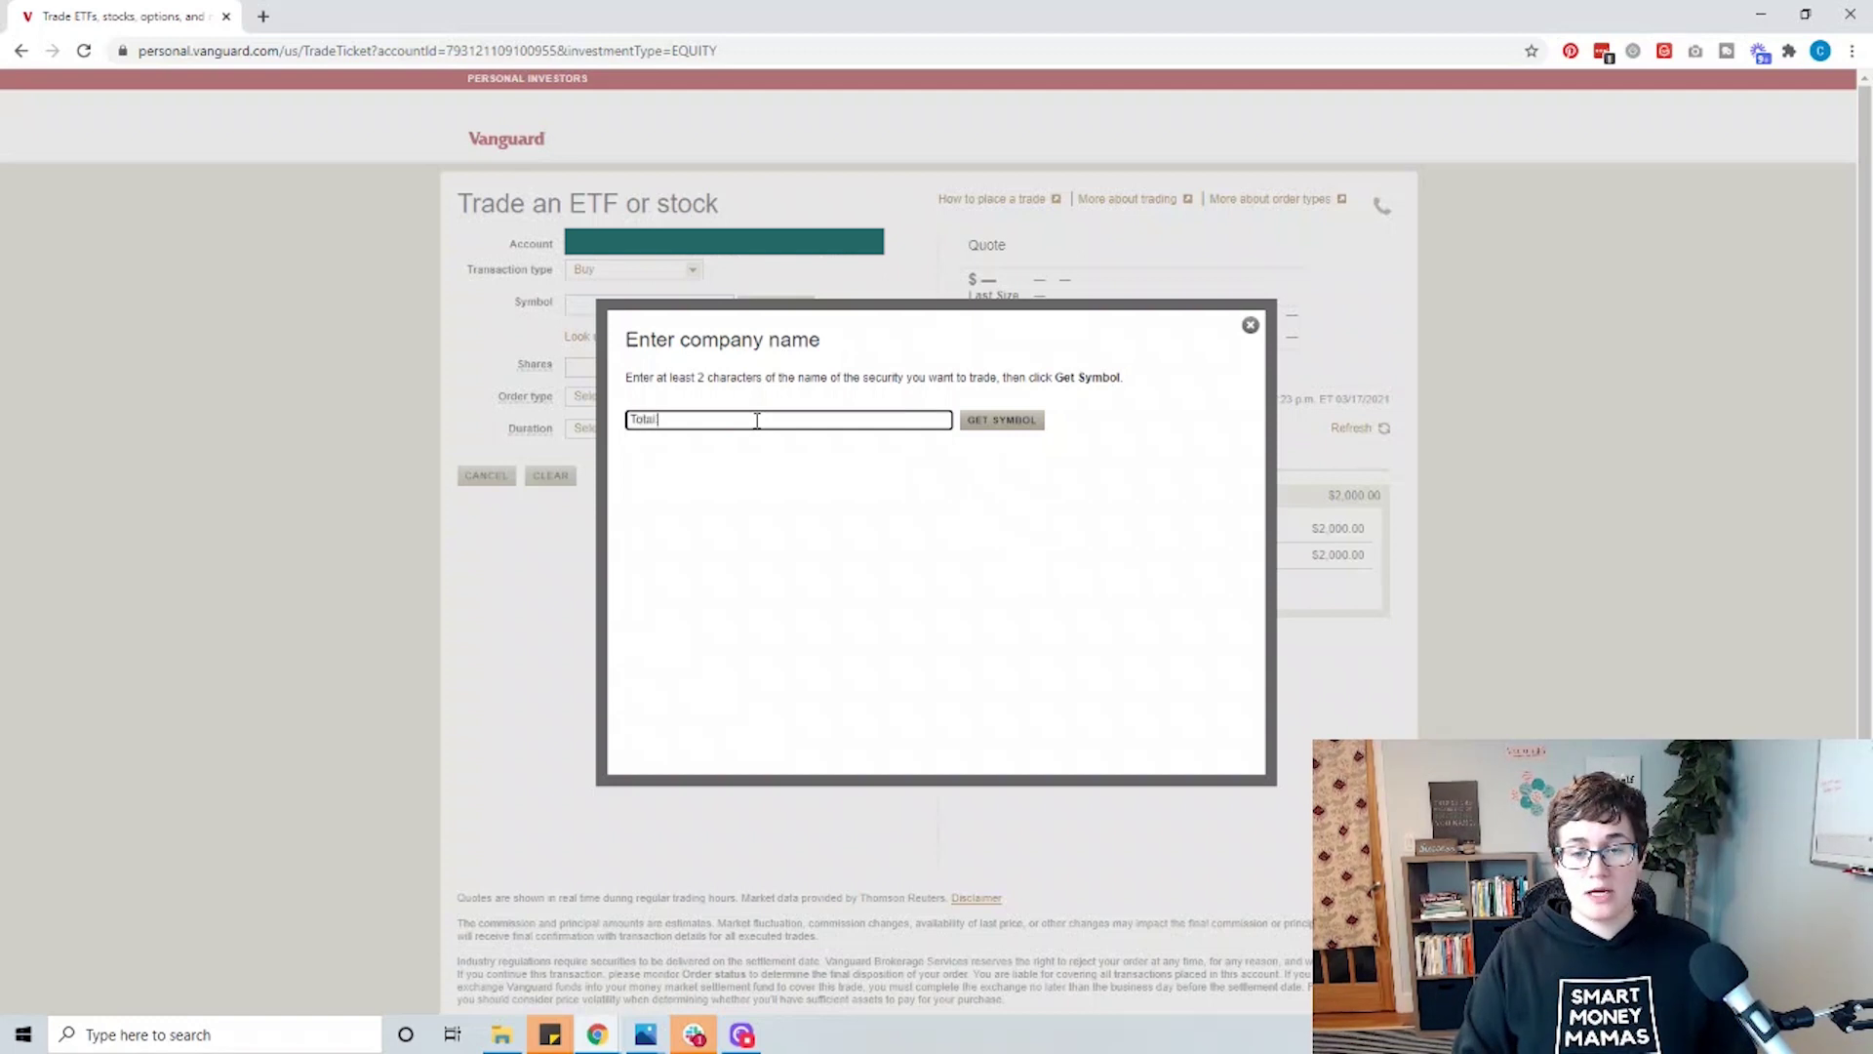
pyautogui.write(' Stock')
pyautogui.press('Return')
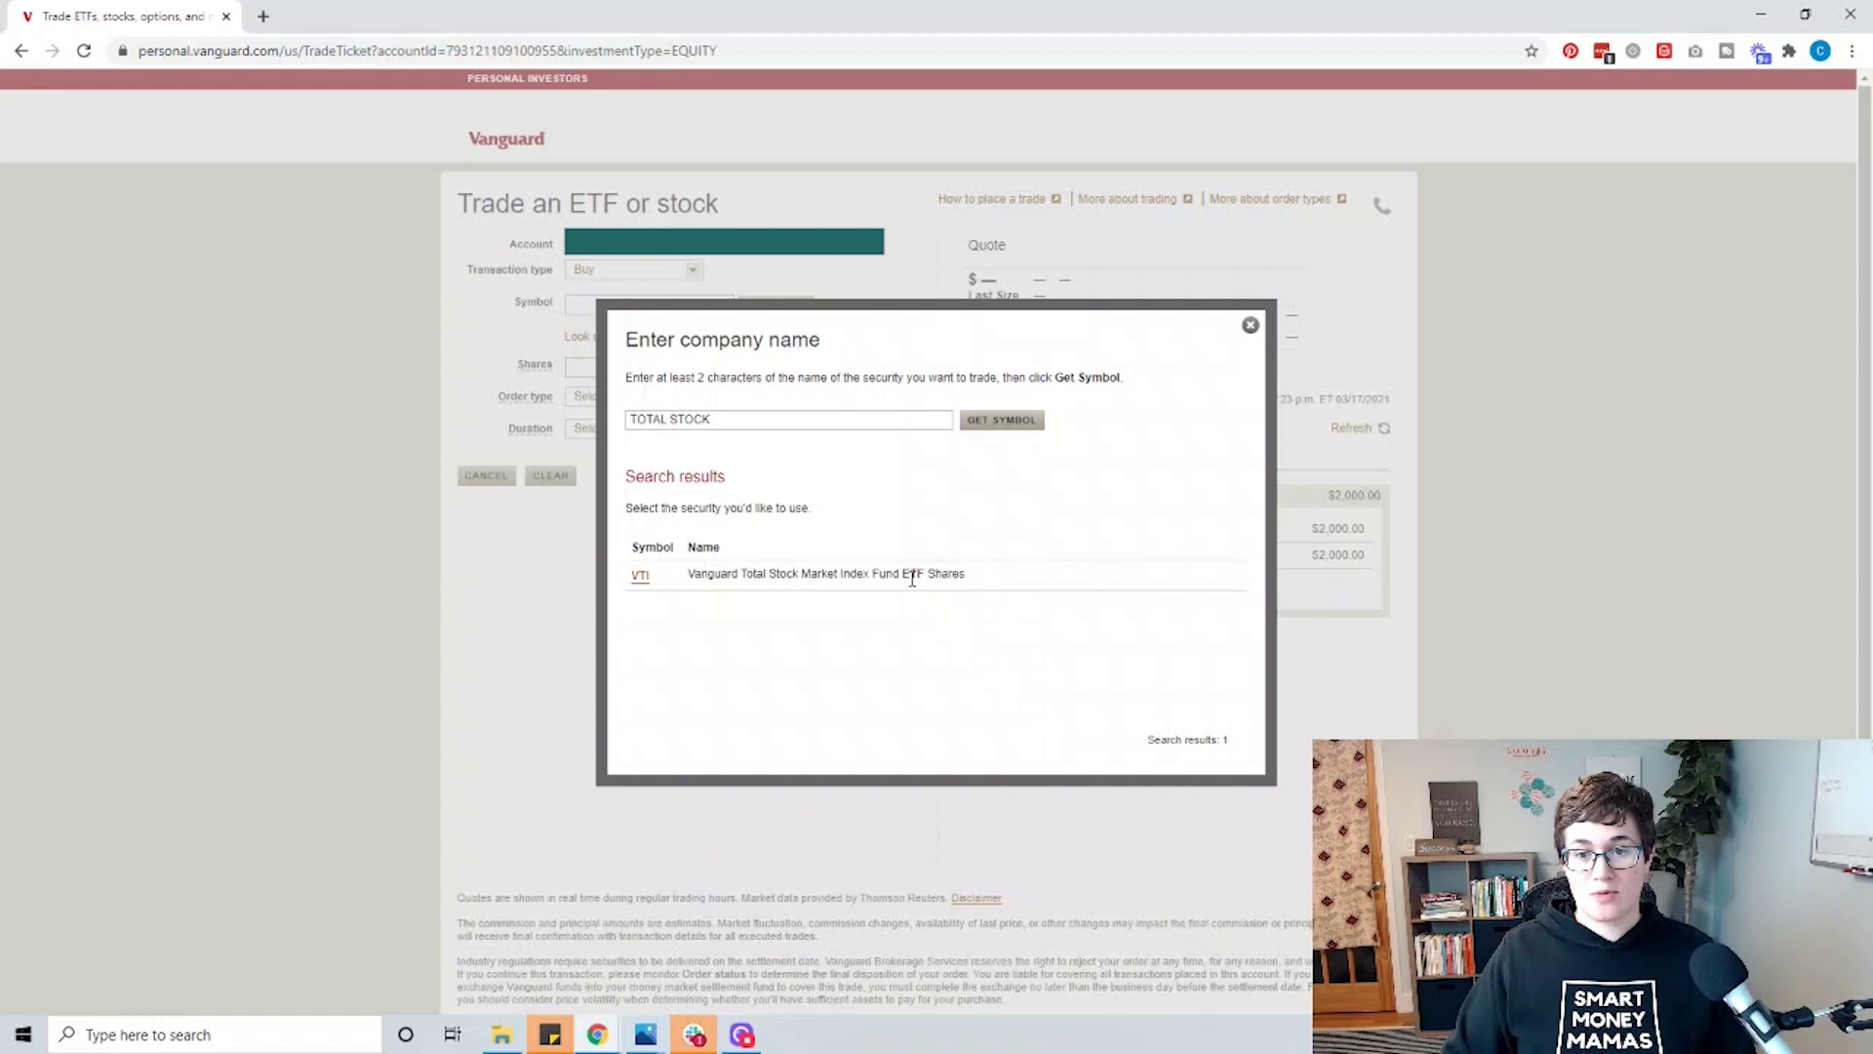
pyautogui.click(640, 577)
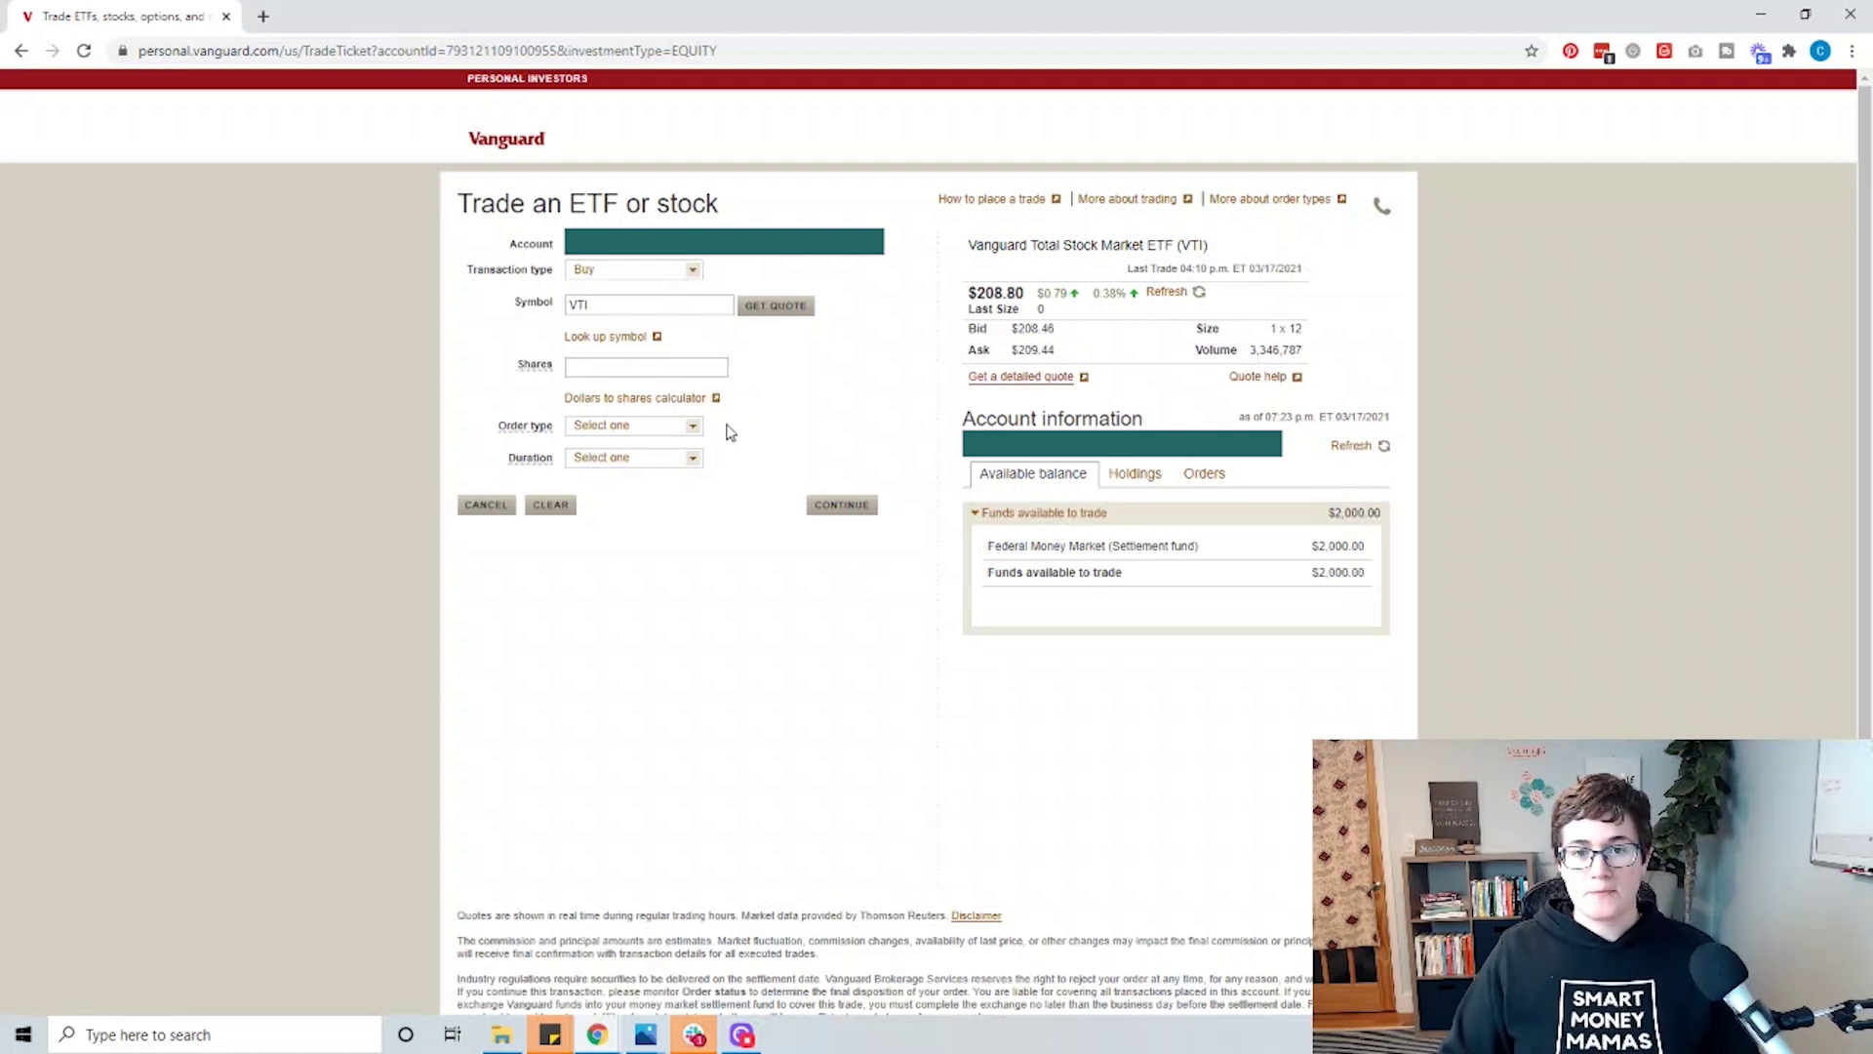
# Calculate how many VTI shares $1,800 buys with the dollars to shares calculator and use the result for the trade
pyautogui.click(664, 407)
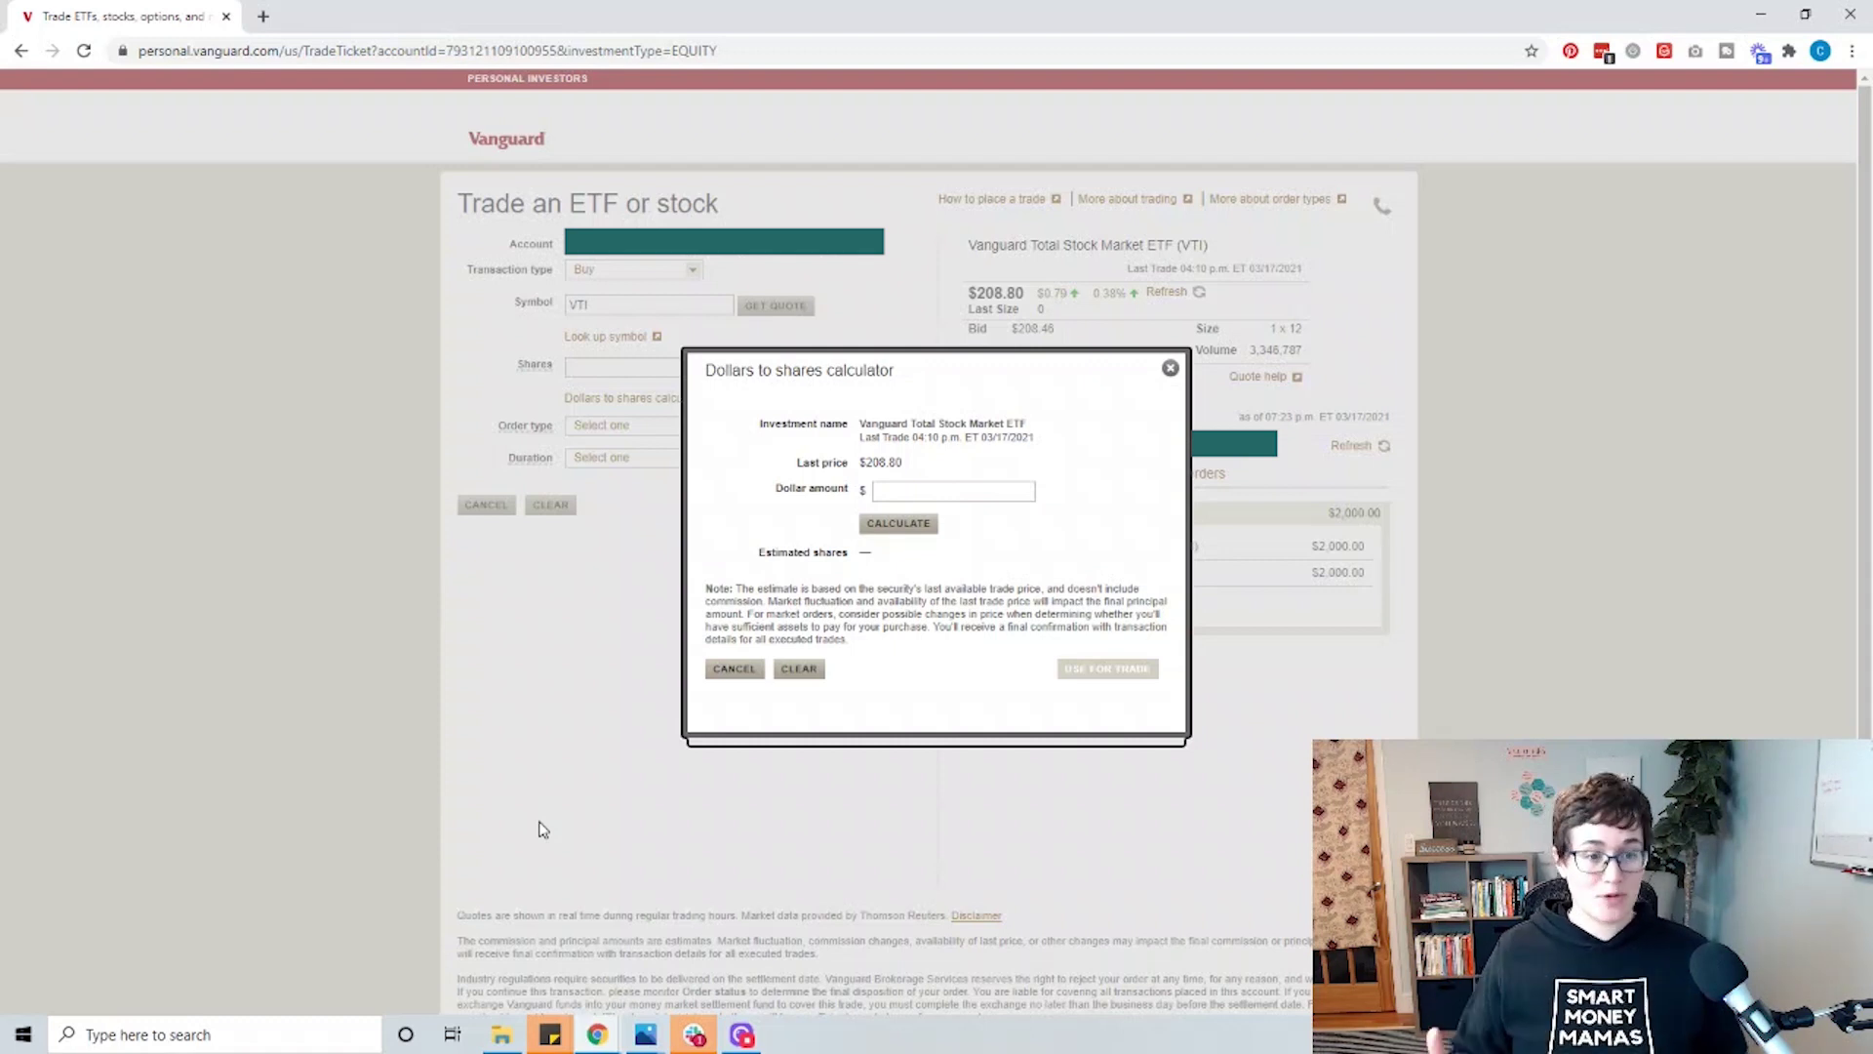
pyautogui.click(893, 490)
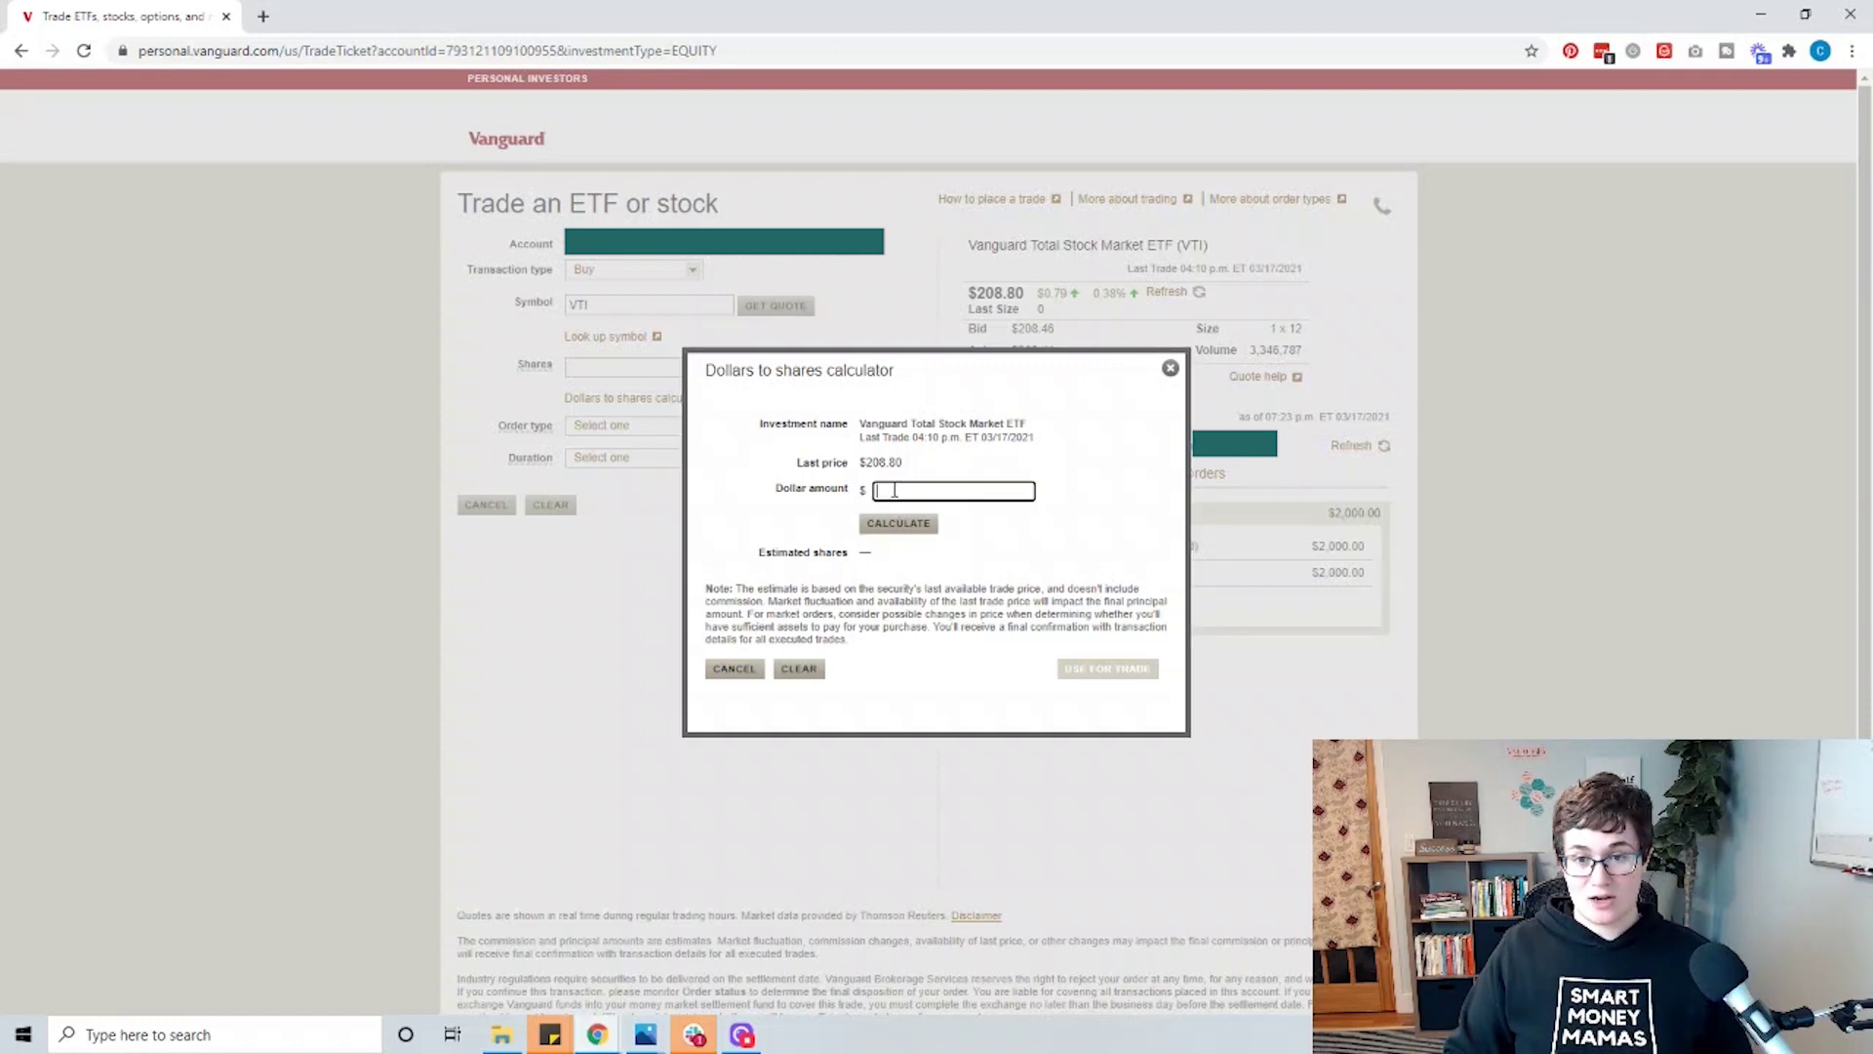
pyautogui.write('1800')
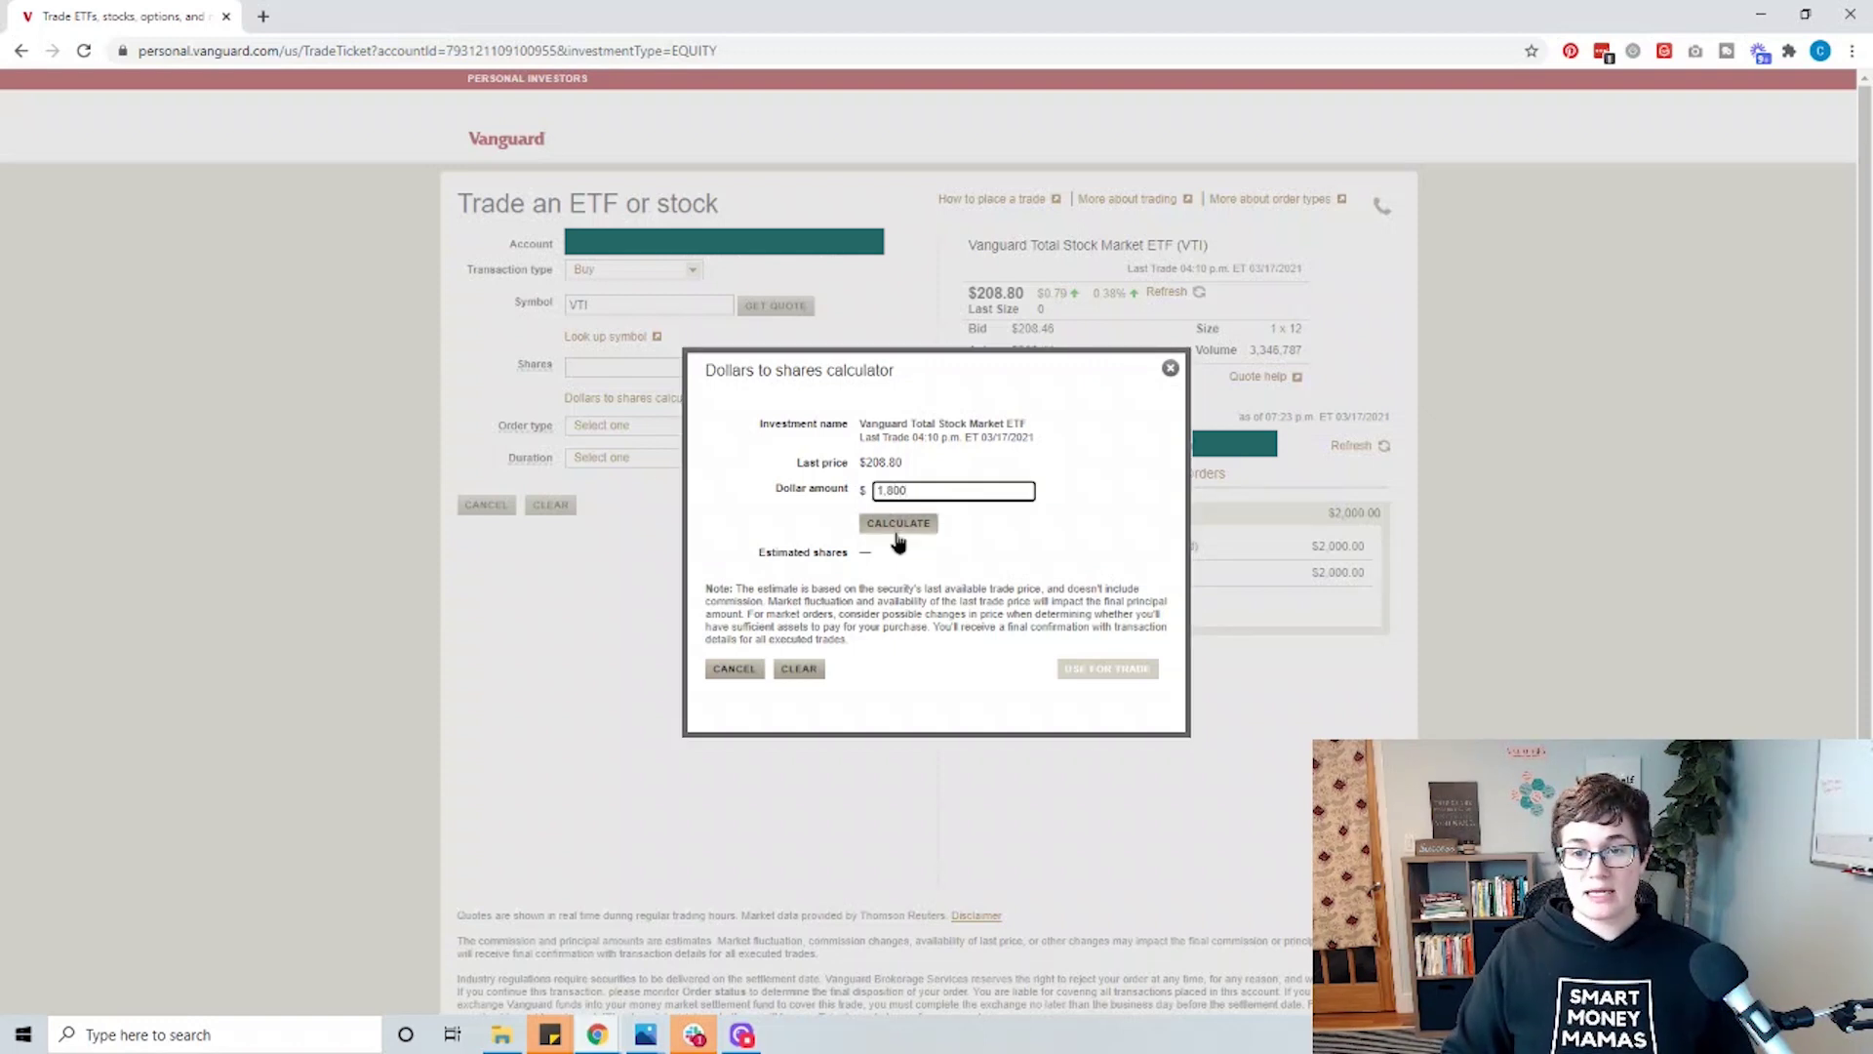
pyautogui.click(899, 523)
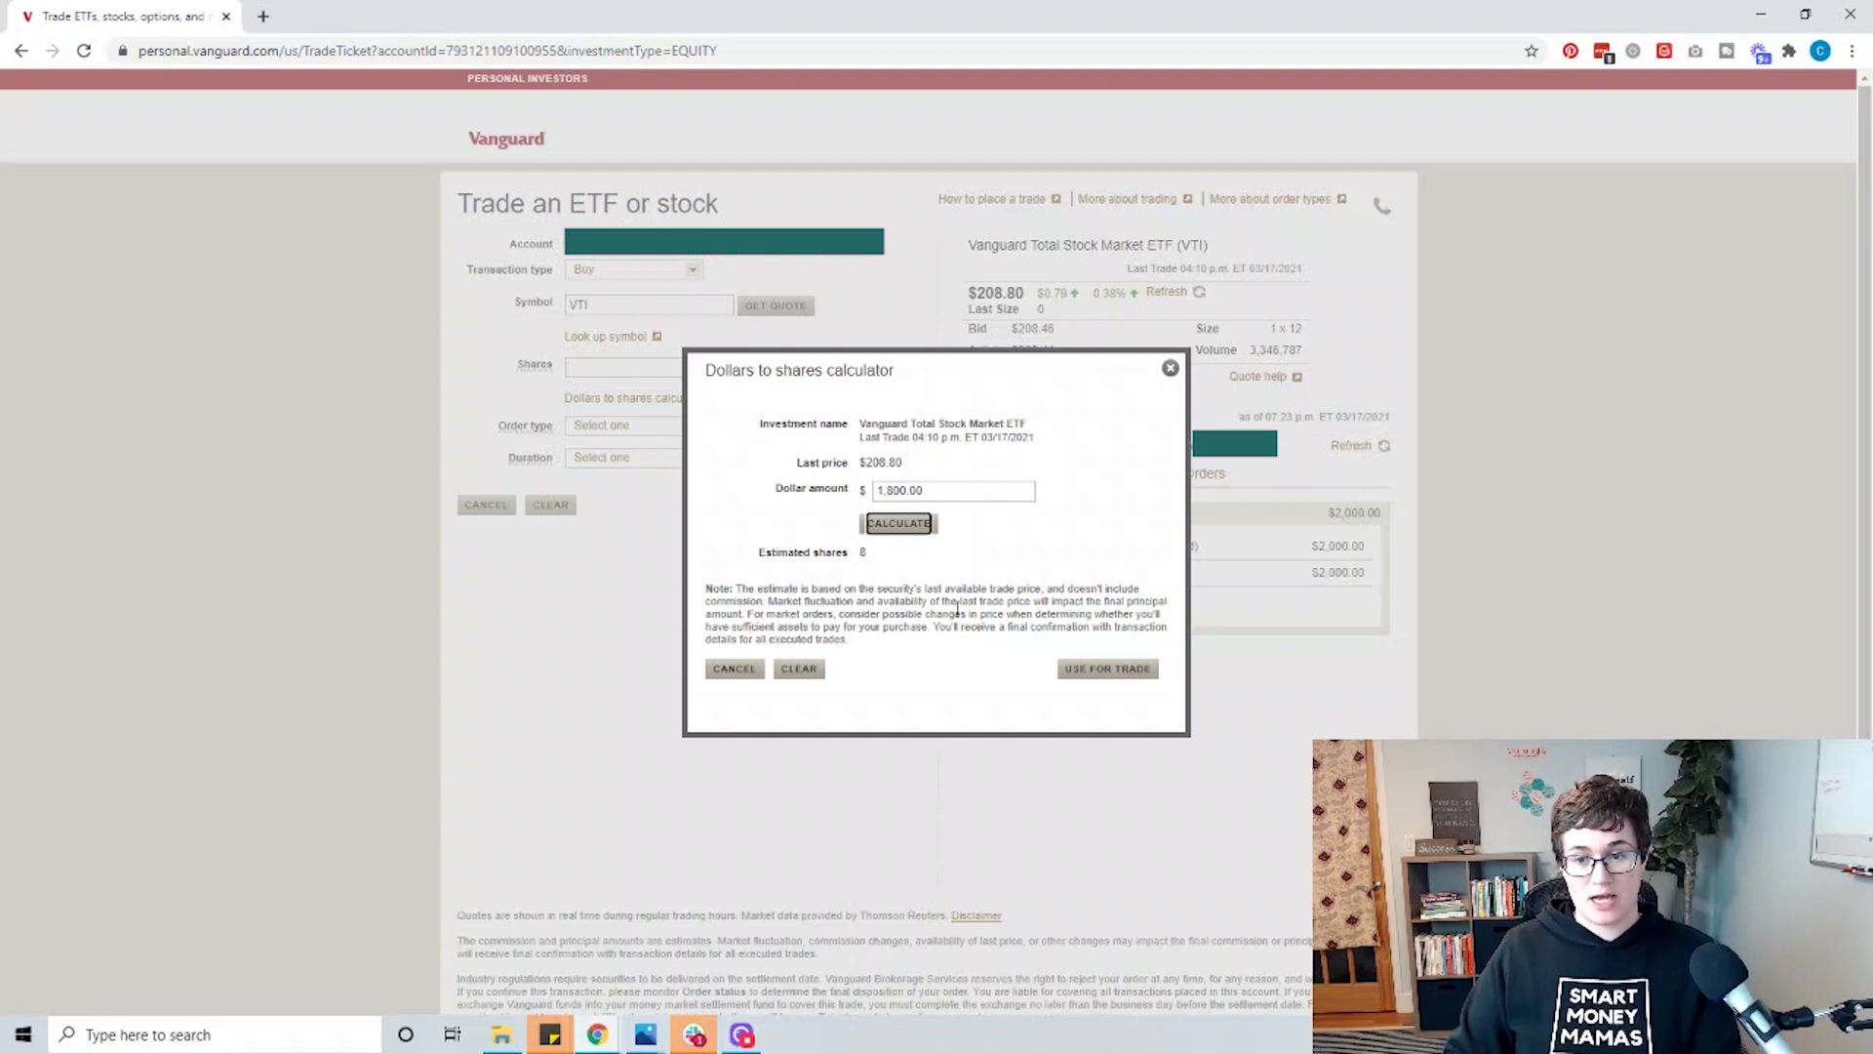
pyautogui.click(1097, 688)
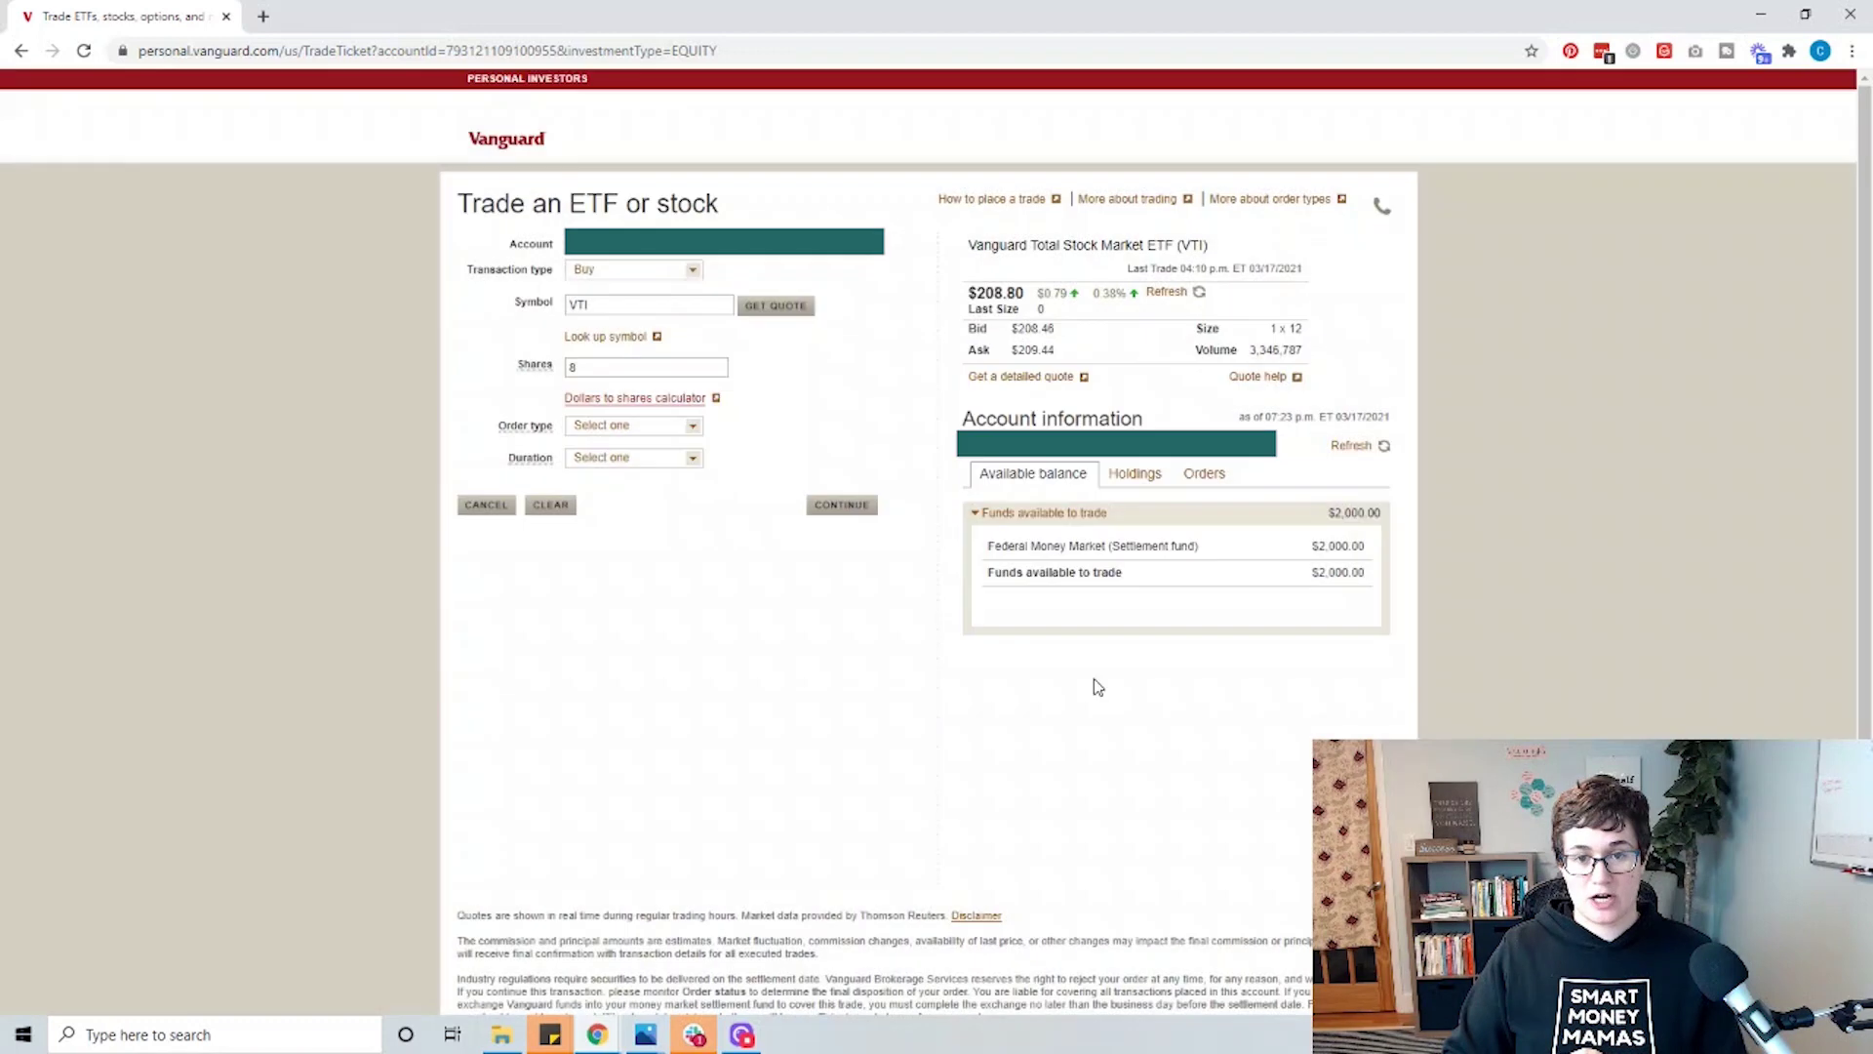
# Set the VTI order type to Market and check the estimated net amount of the transaction
pyautogui.click(695, 432)
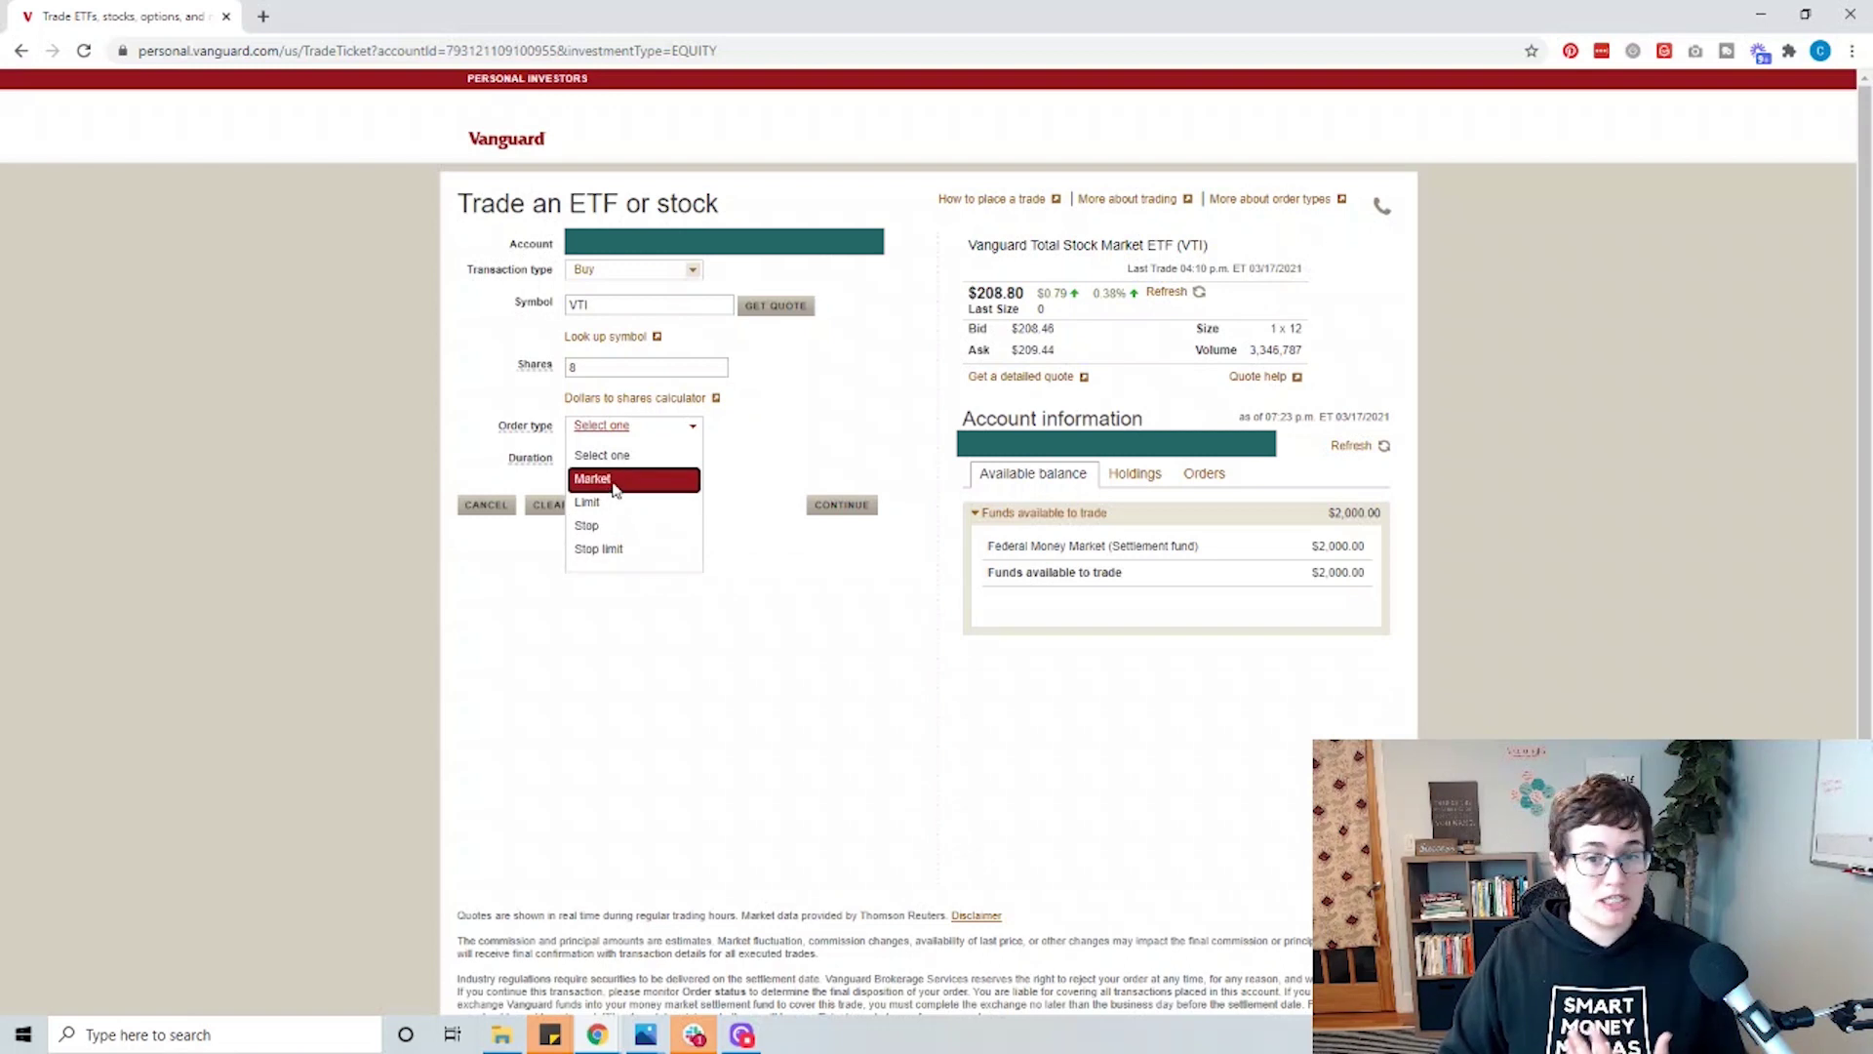
pyautogui.click(614, 490)
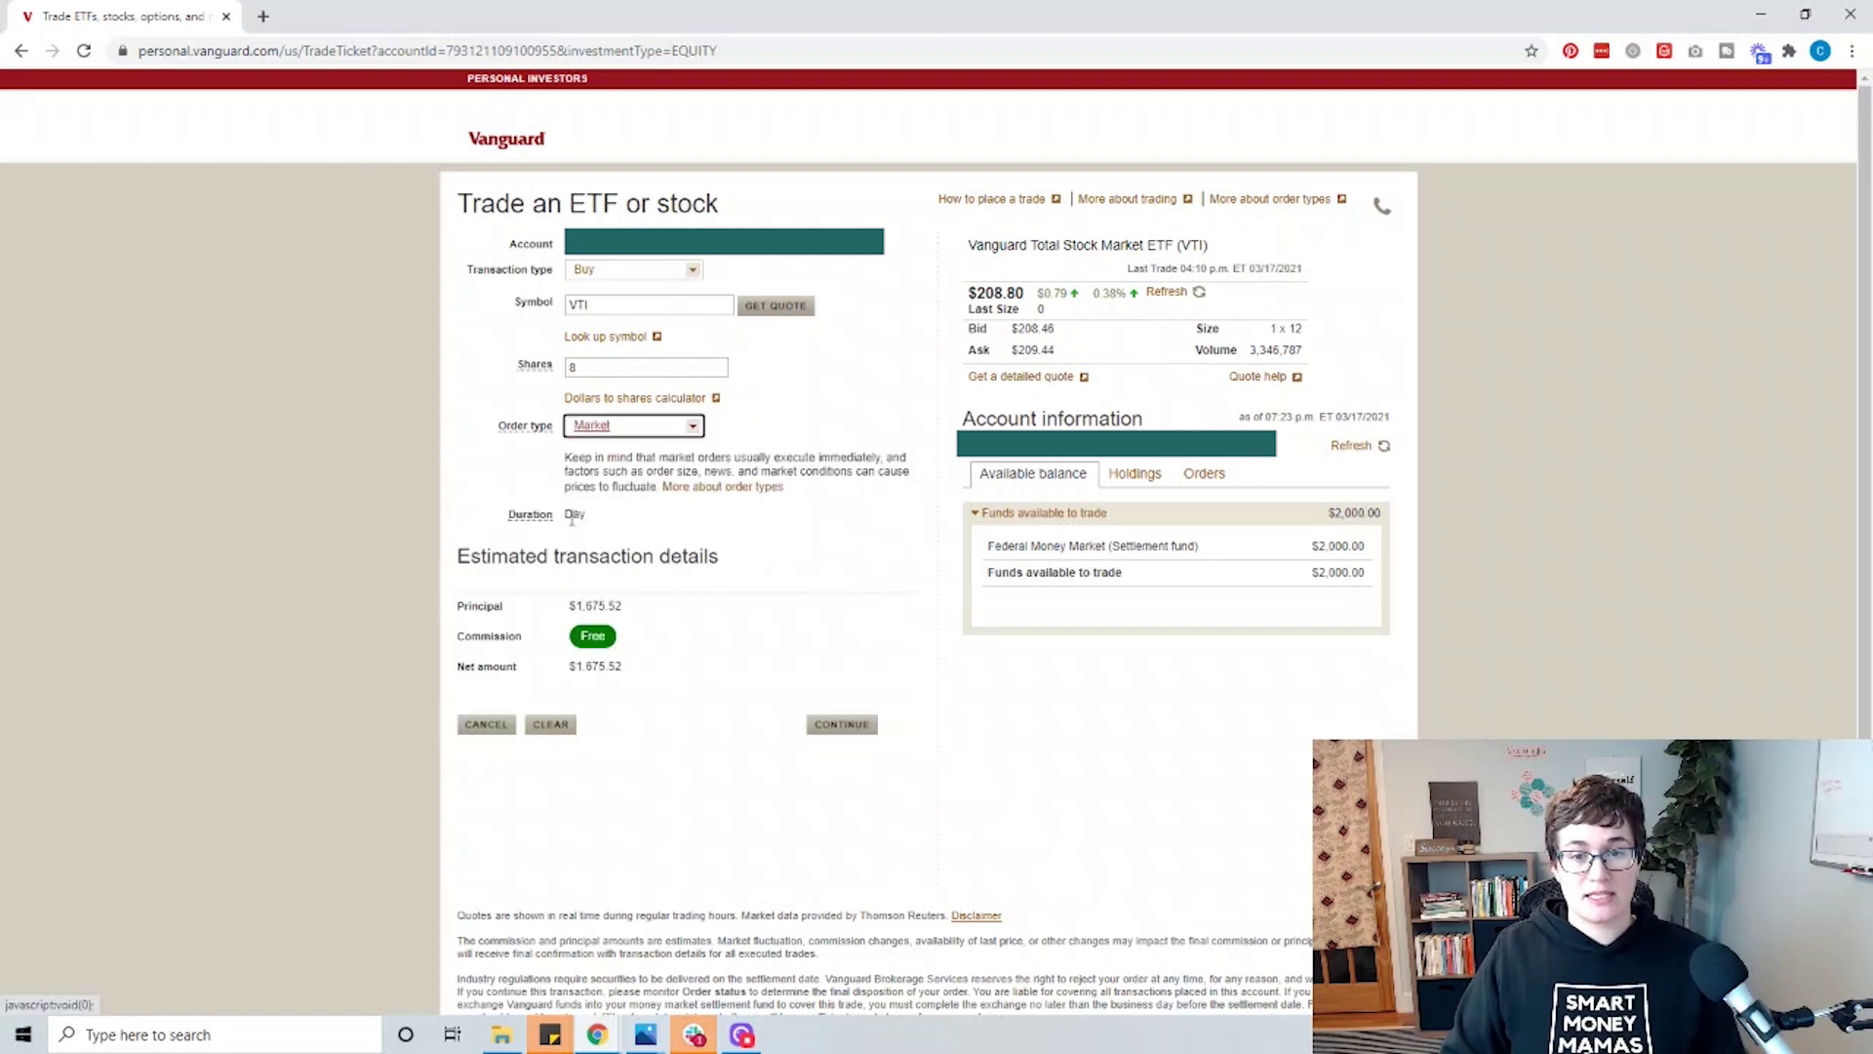
pyautogui.click(627, 672)
pyautogui.moveTo(625, 671); pyautogui.dragTo(569, 673)
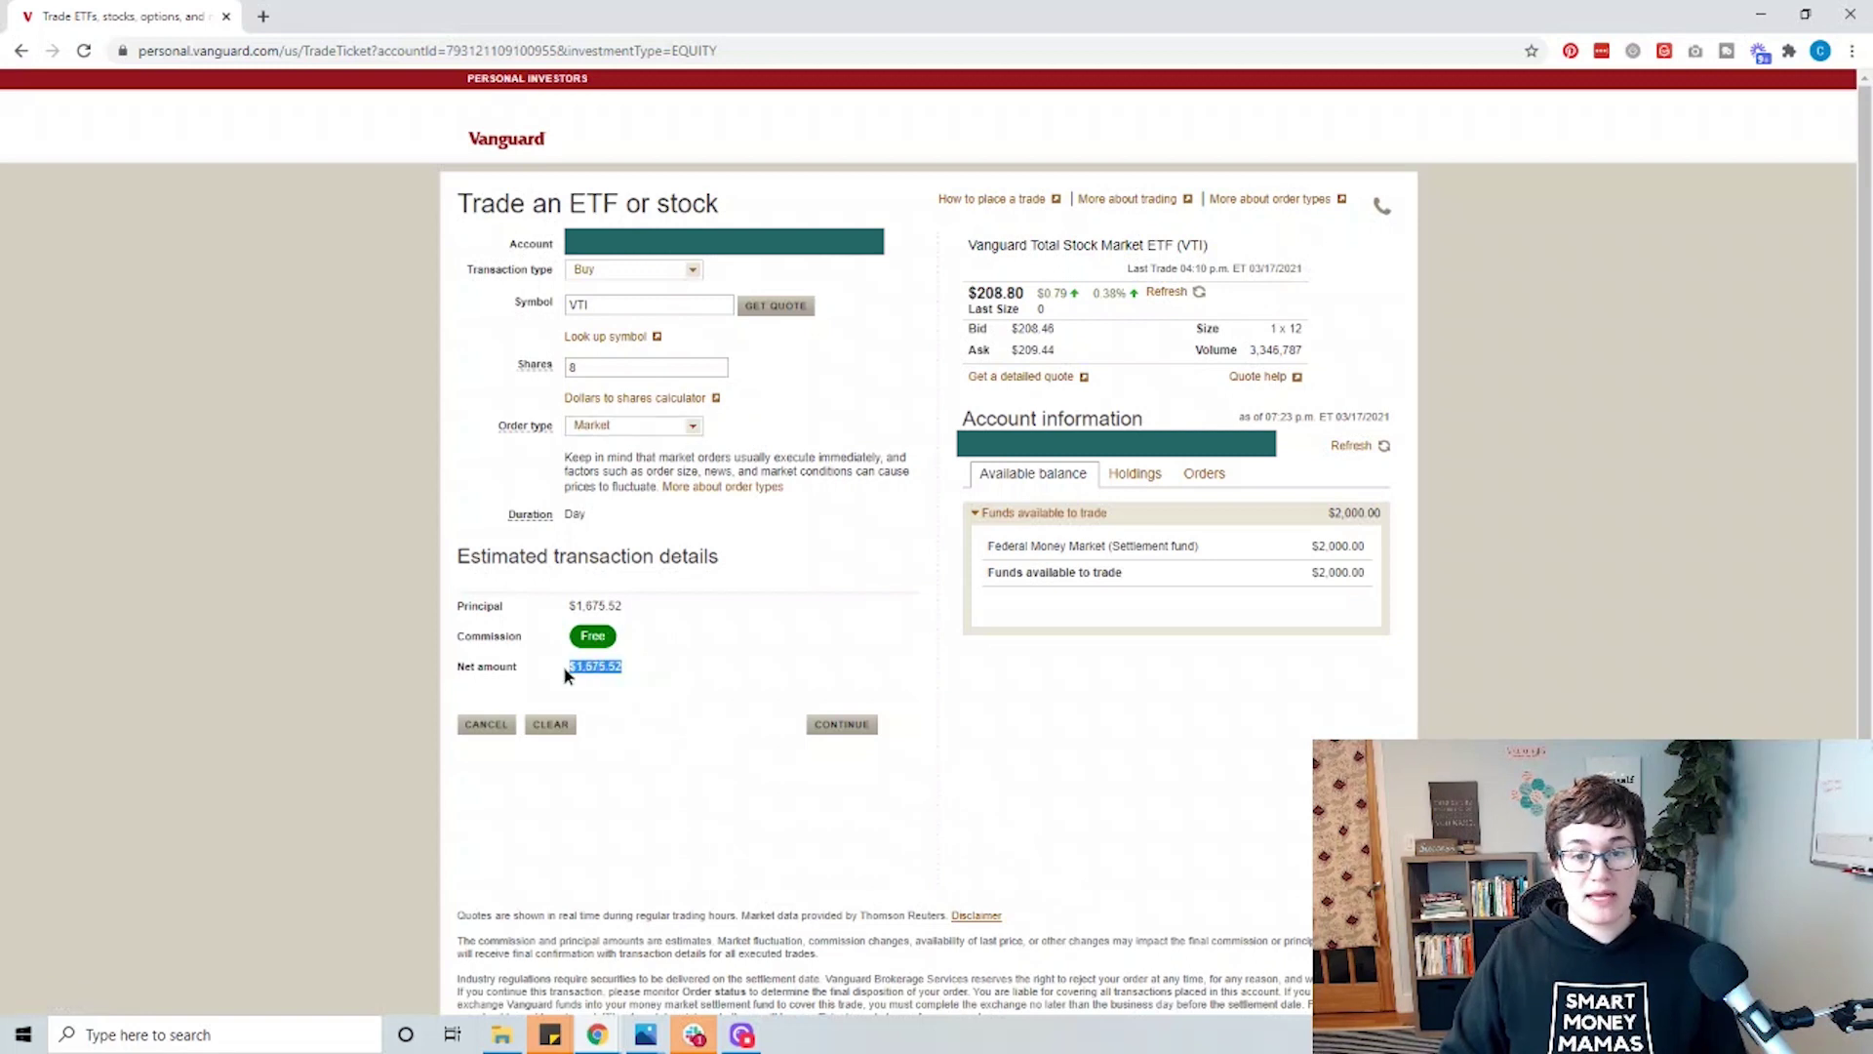
pyautogui.click(623, 669)
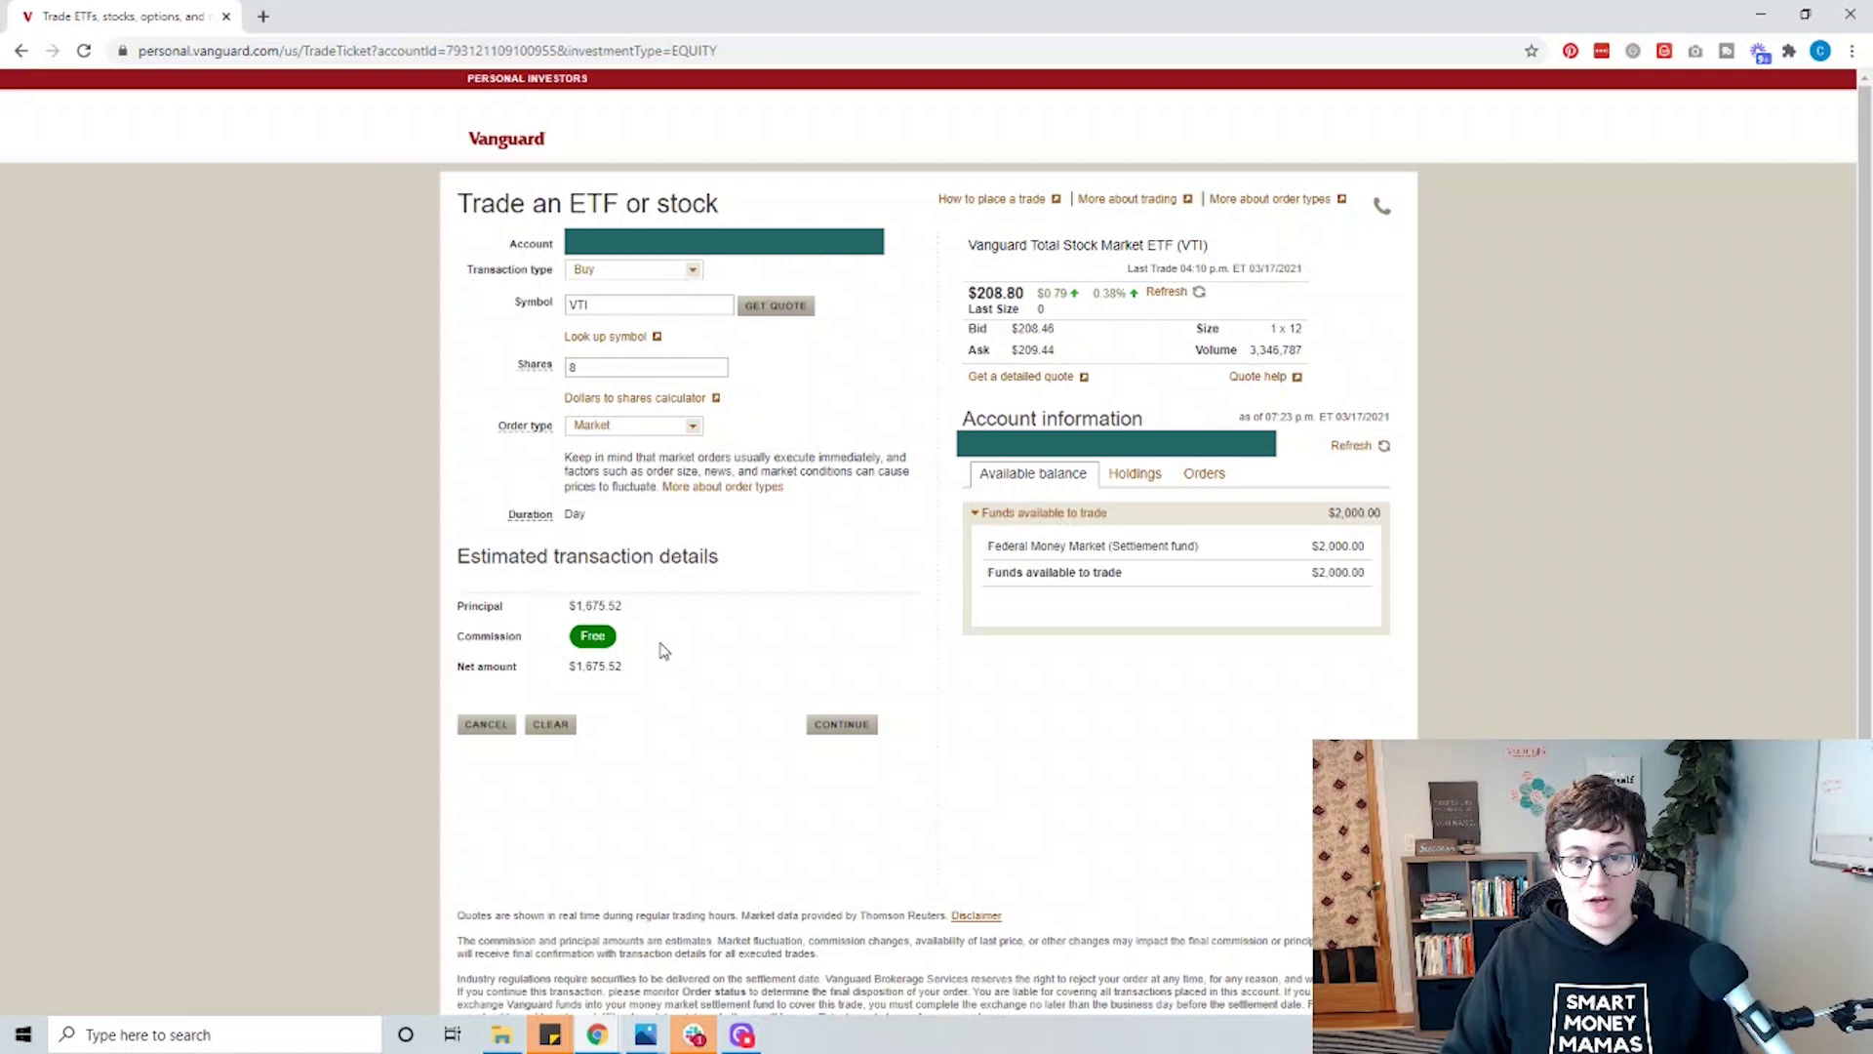
# Continue with the VTI order, accept the closed-market alert, and submit the reviewed order
pyautogui.click(839, 724)
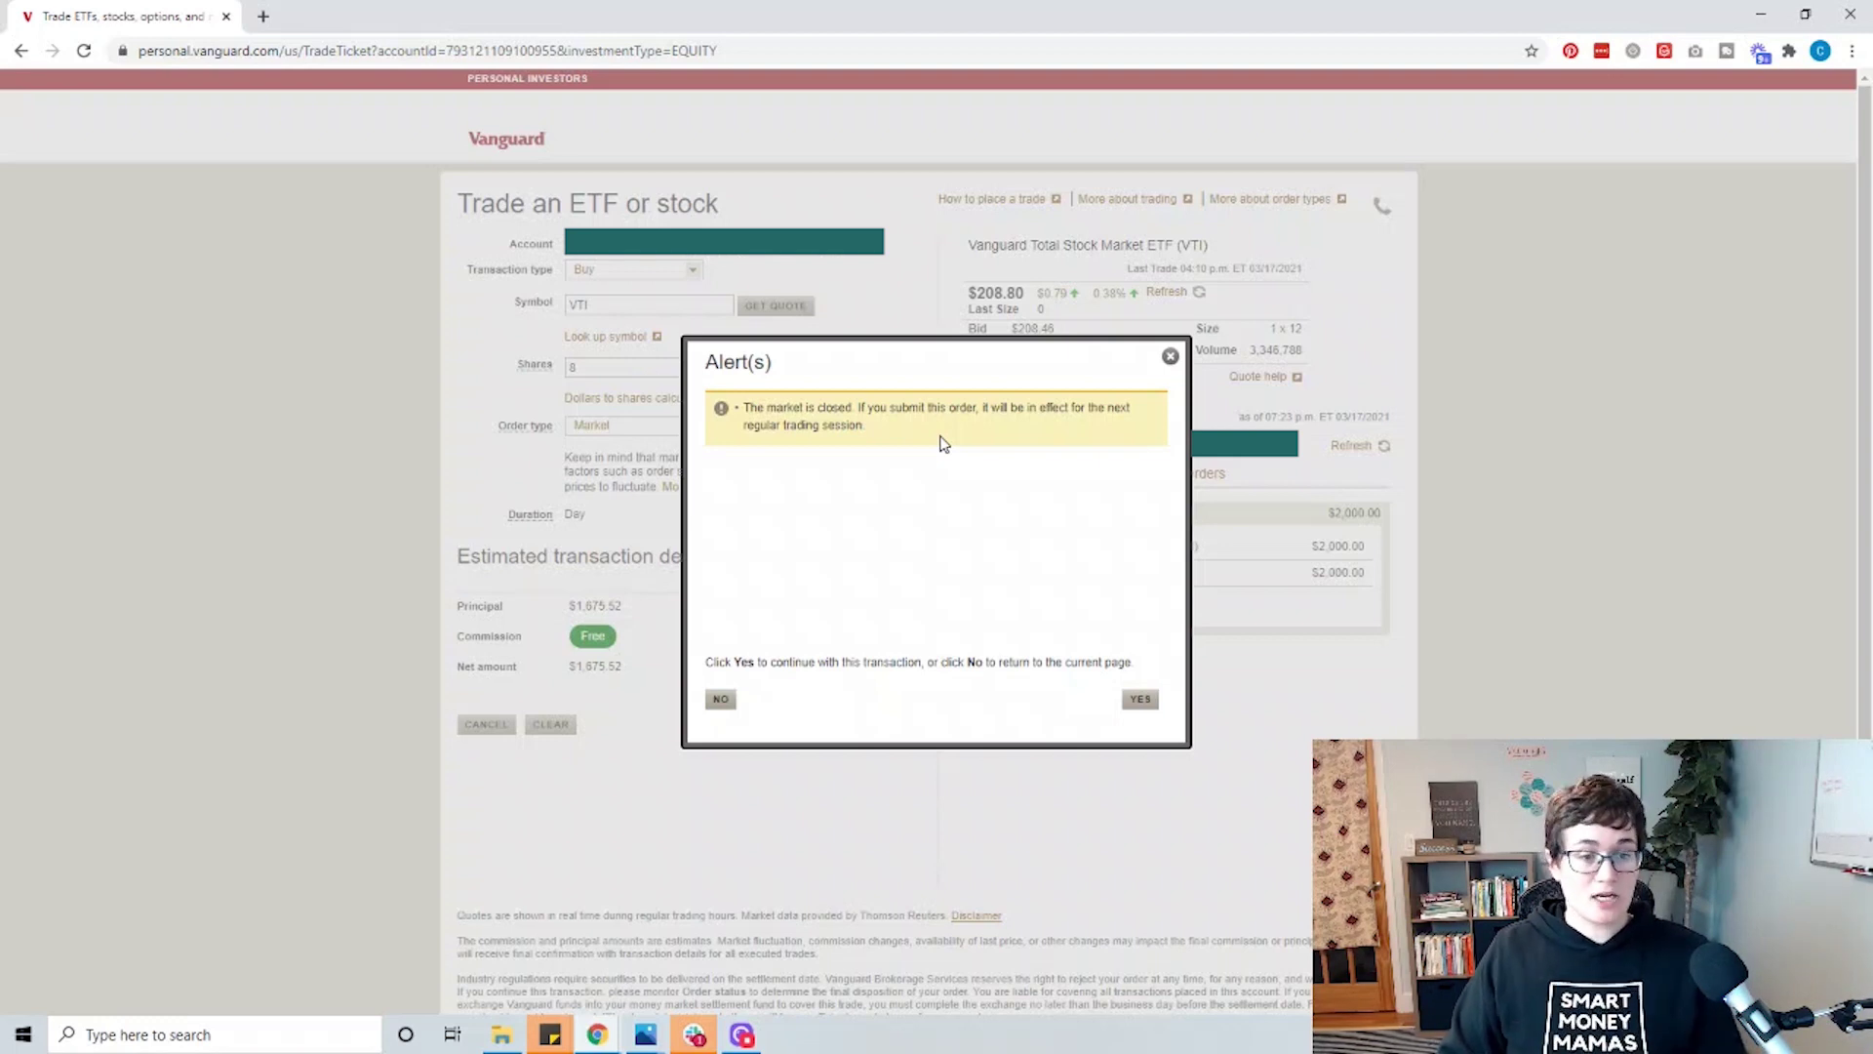
pyautogui.click(1140, 700)
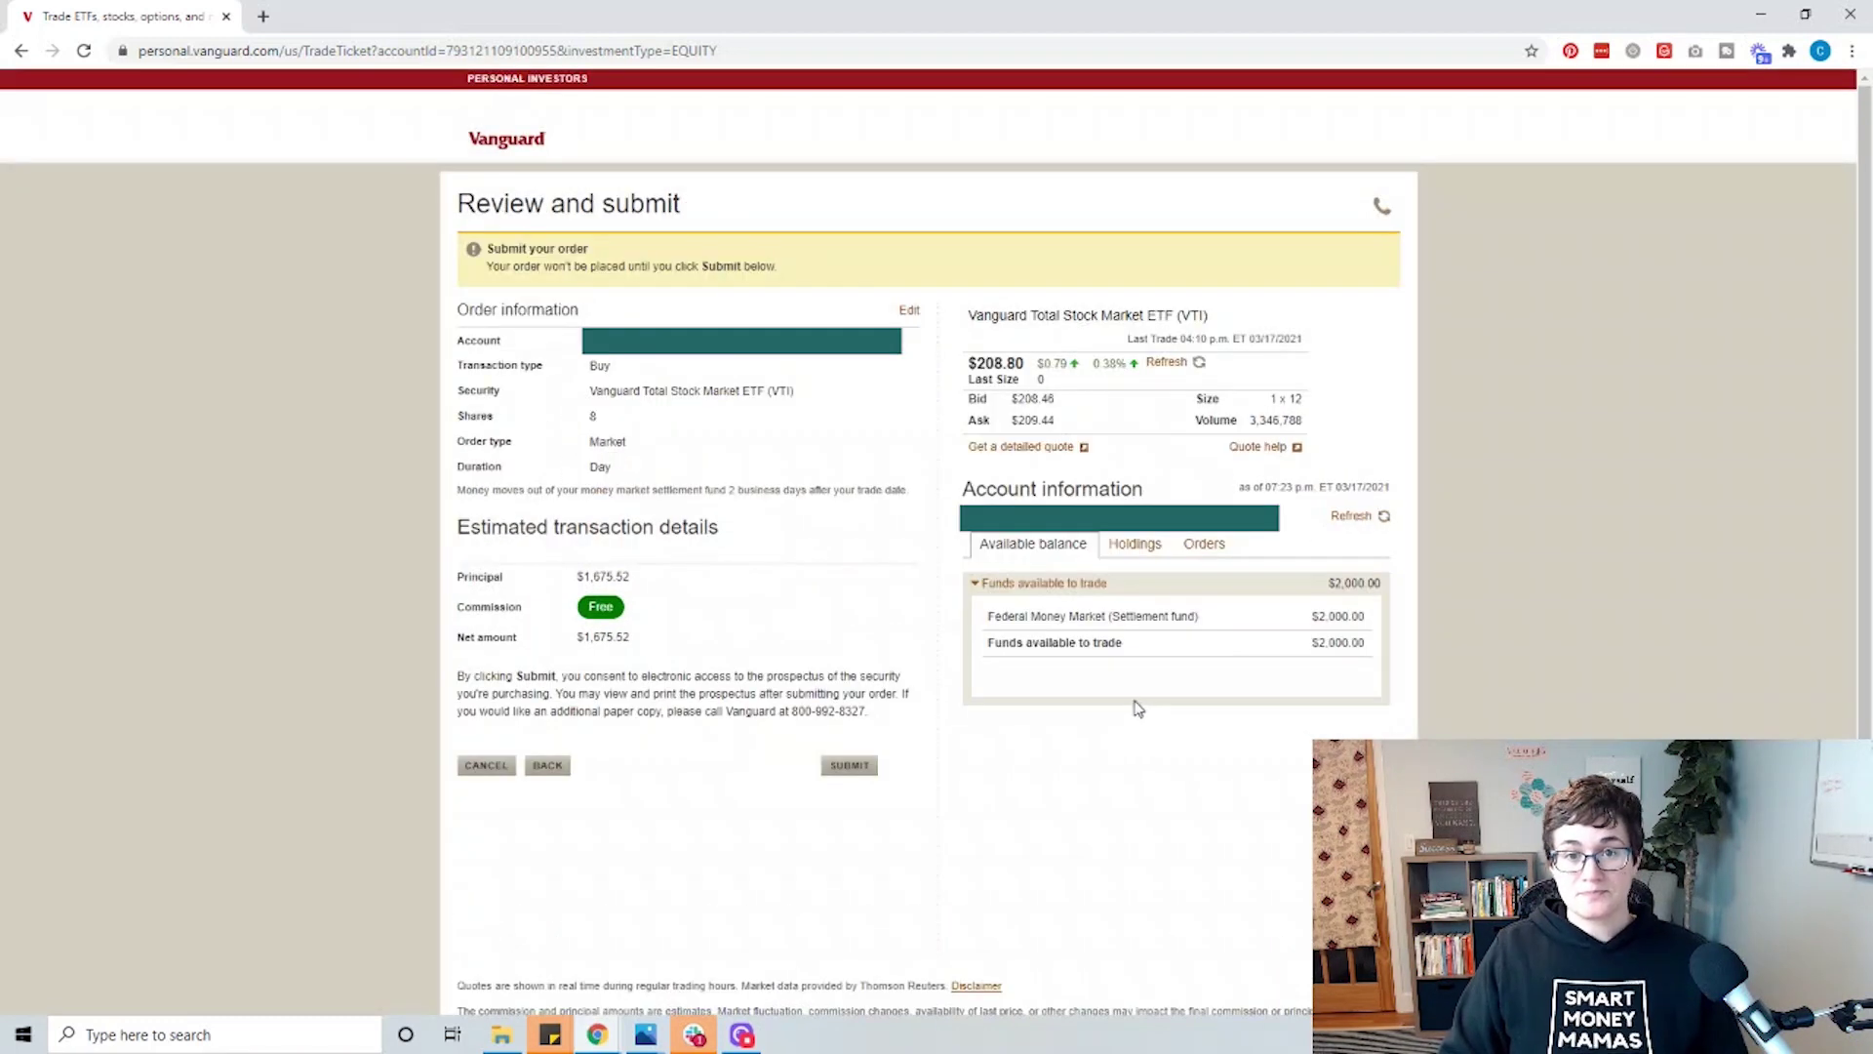
pyautogui.click(864, 766)
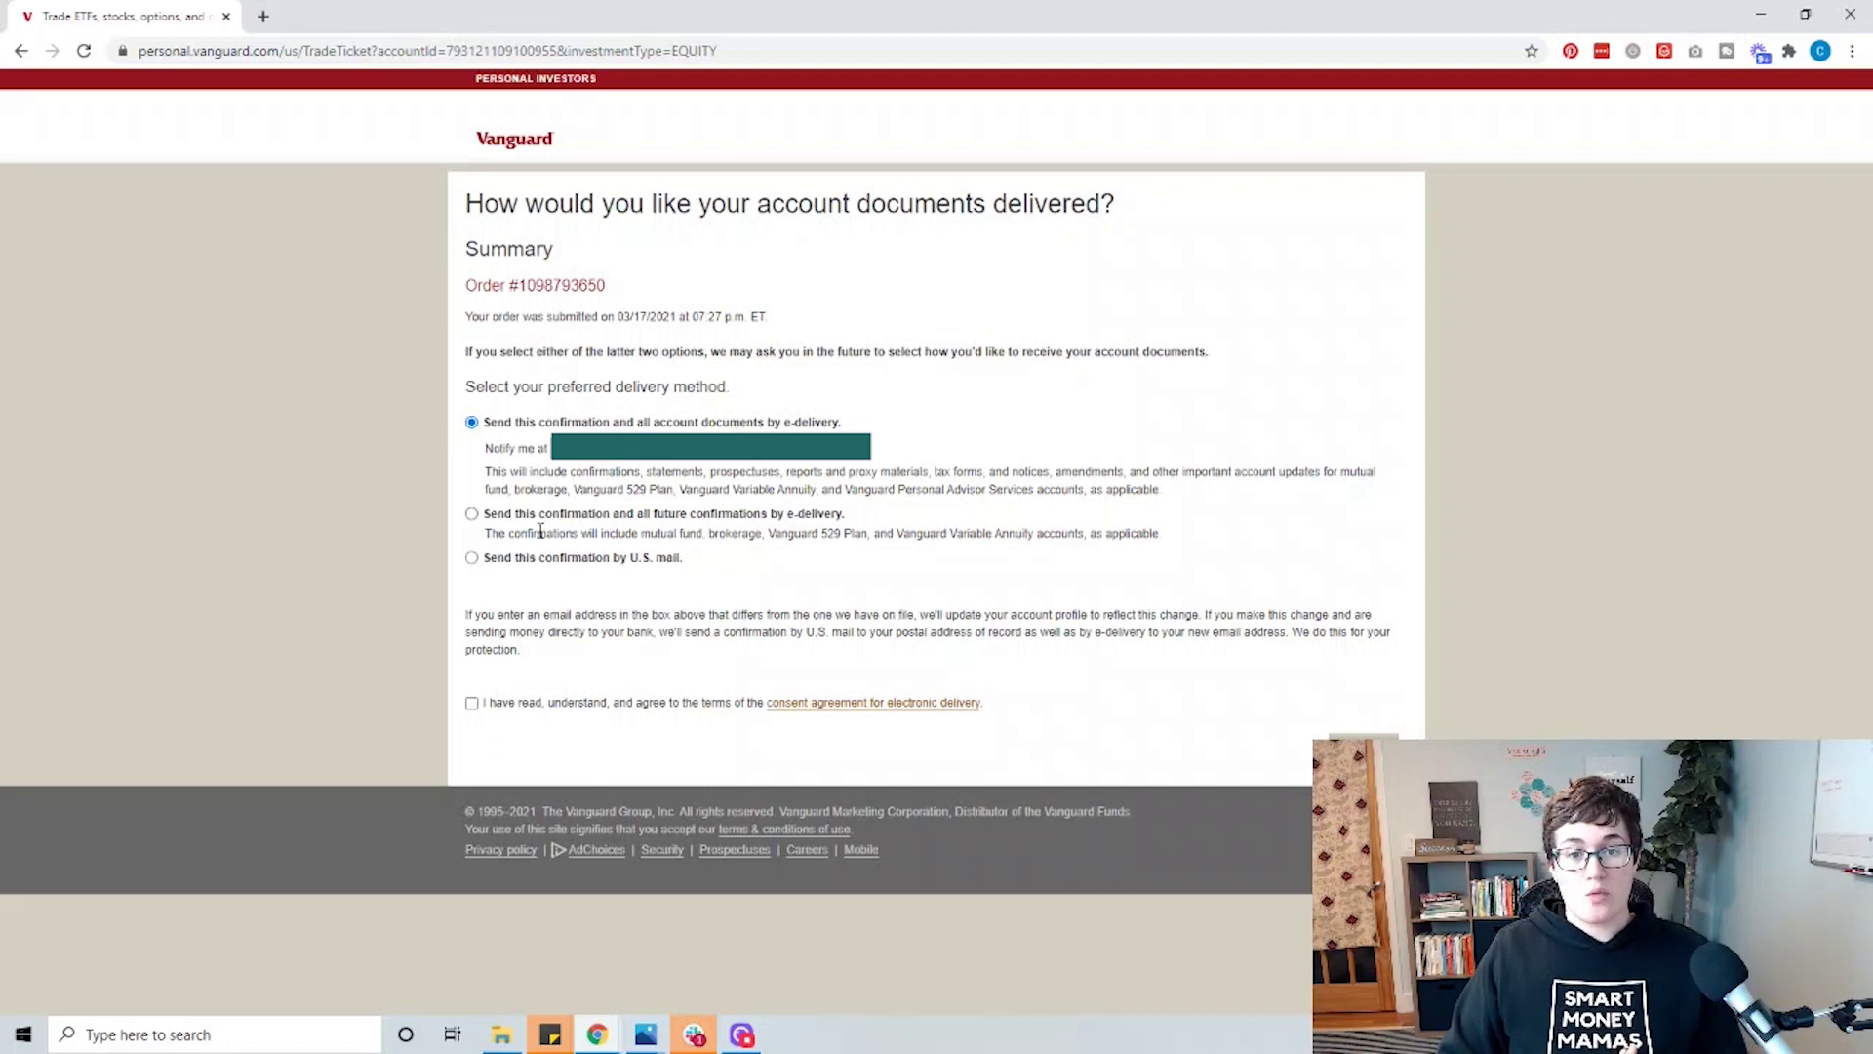
# Choose e-delivery for this and all future confirmations, agree to the electronic delivery consent, and continue to the order summary
pyautogui.click(473, 514)
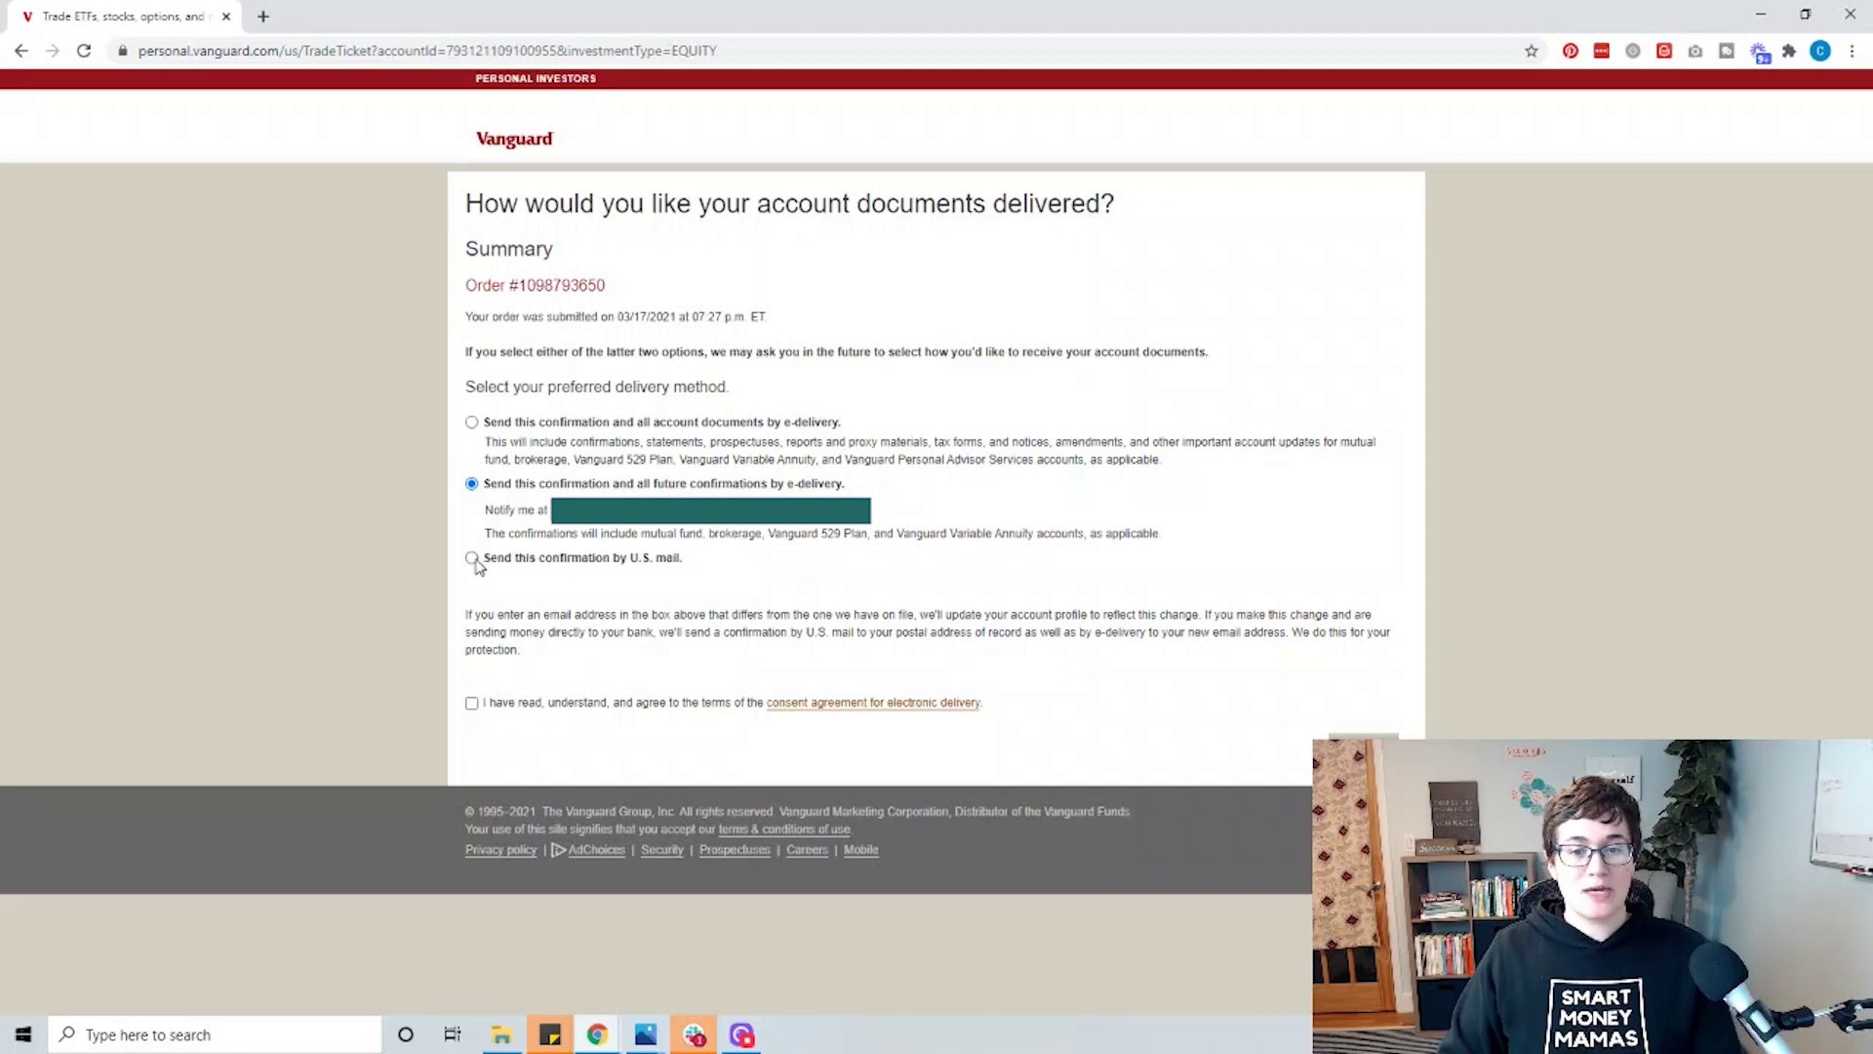
pyautogui.click(471, 705)
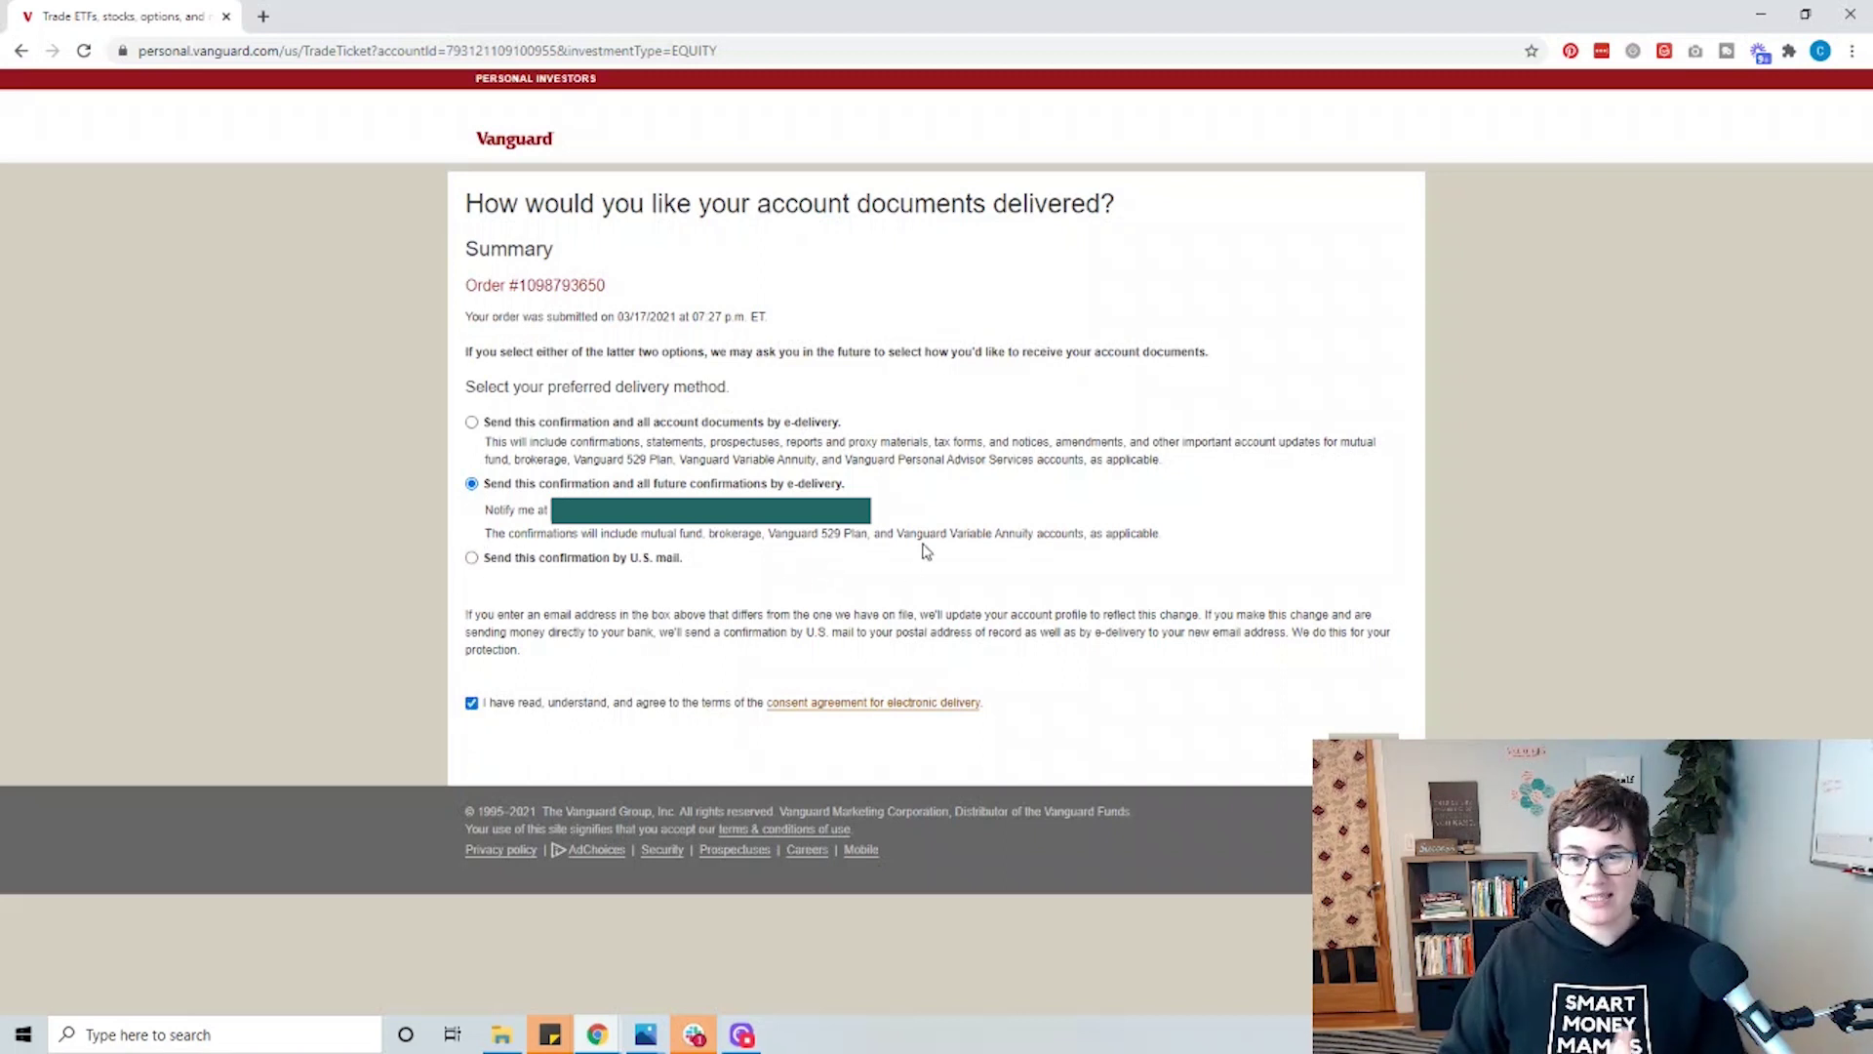
pyautogui.click(1297, 743)
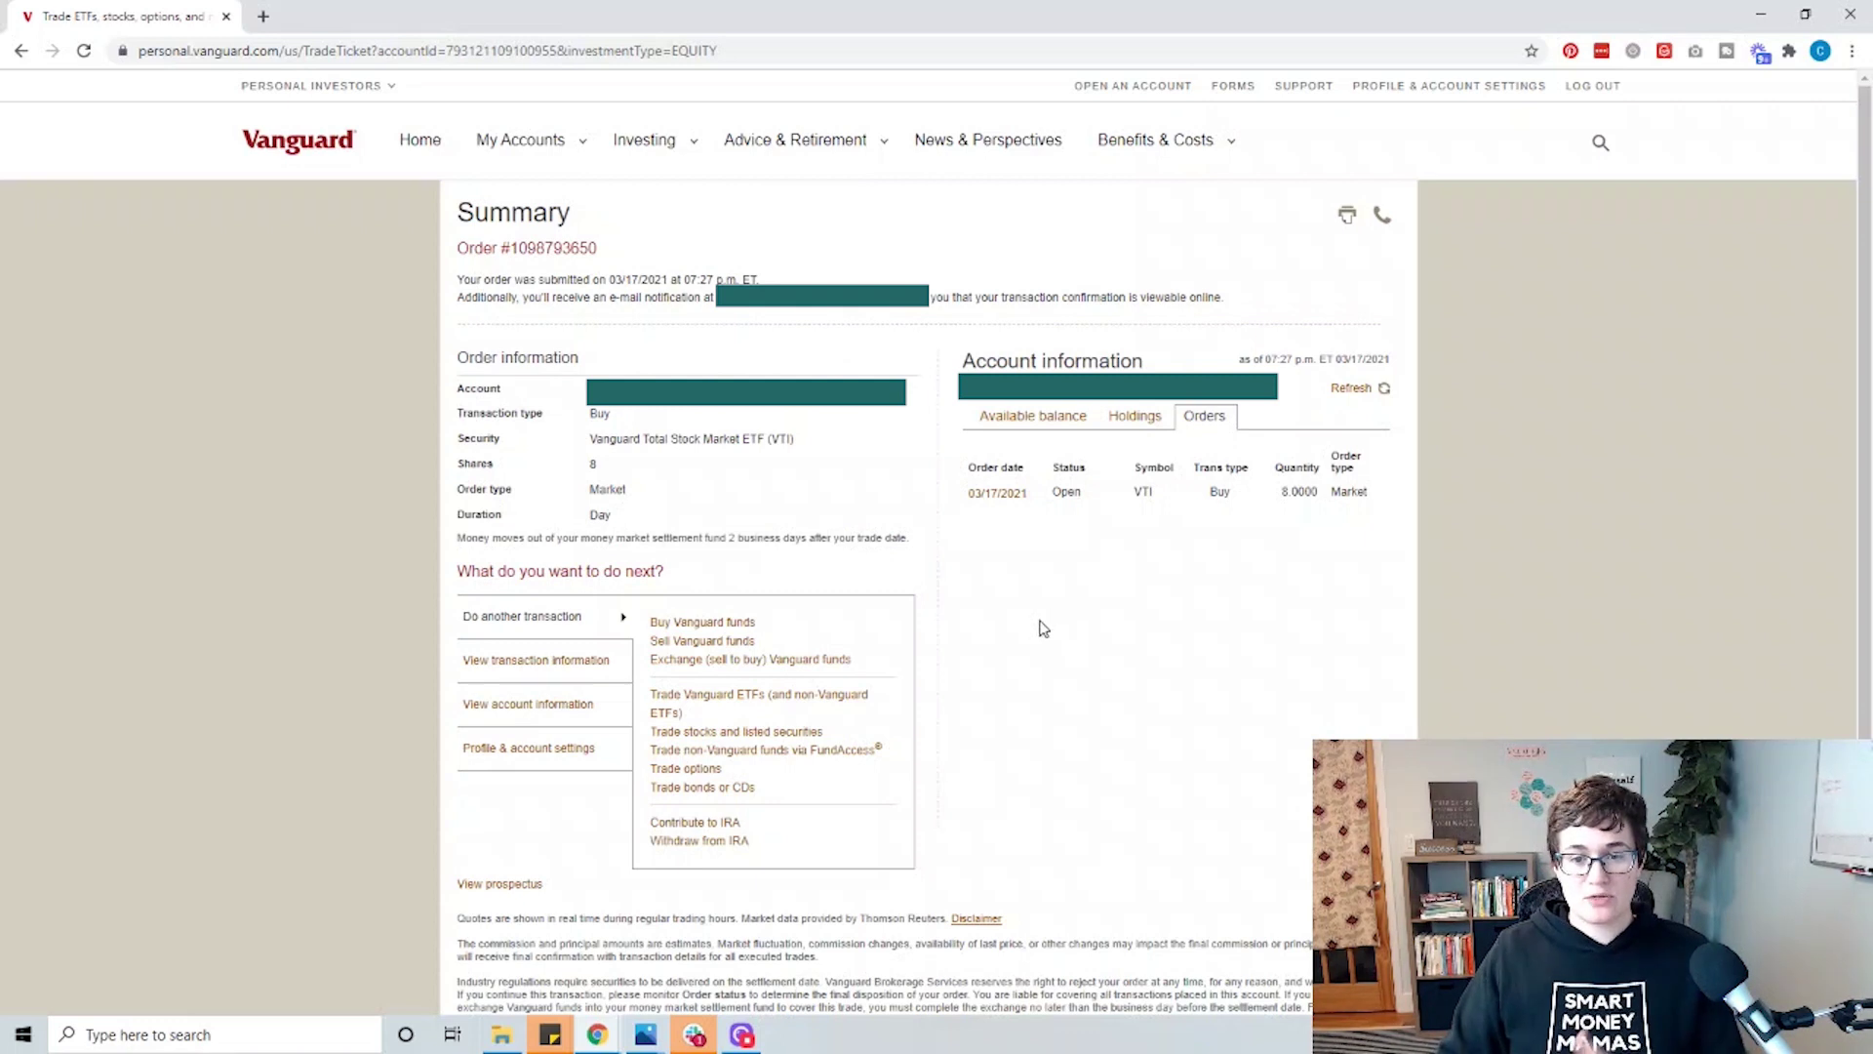
# Start another Vanguard ETF trade from the order summary and set its transaction type to Buy
pyautogui.click(848, 709)
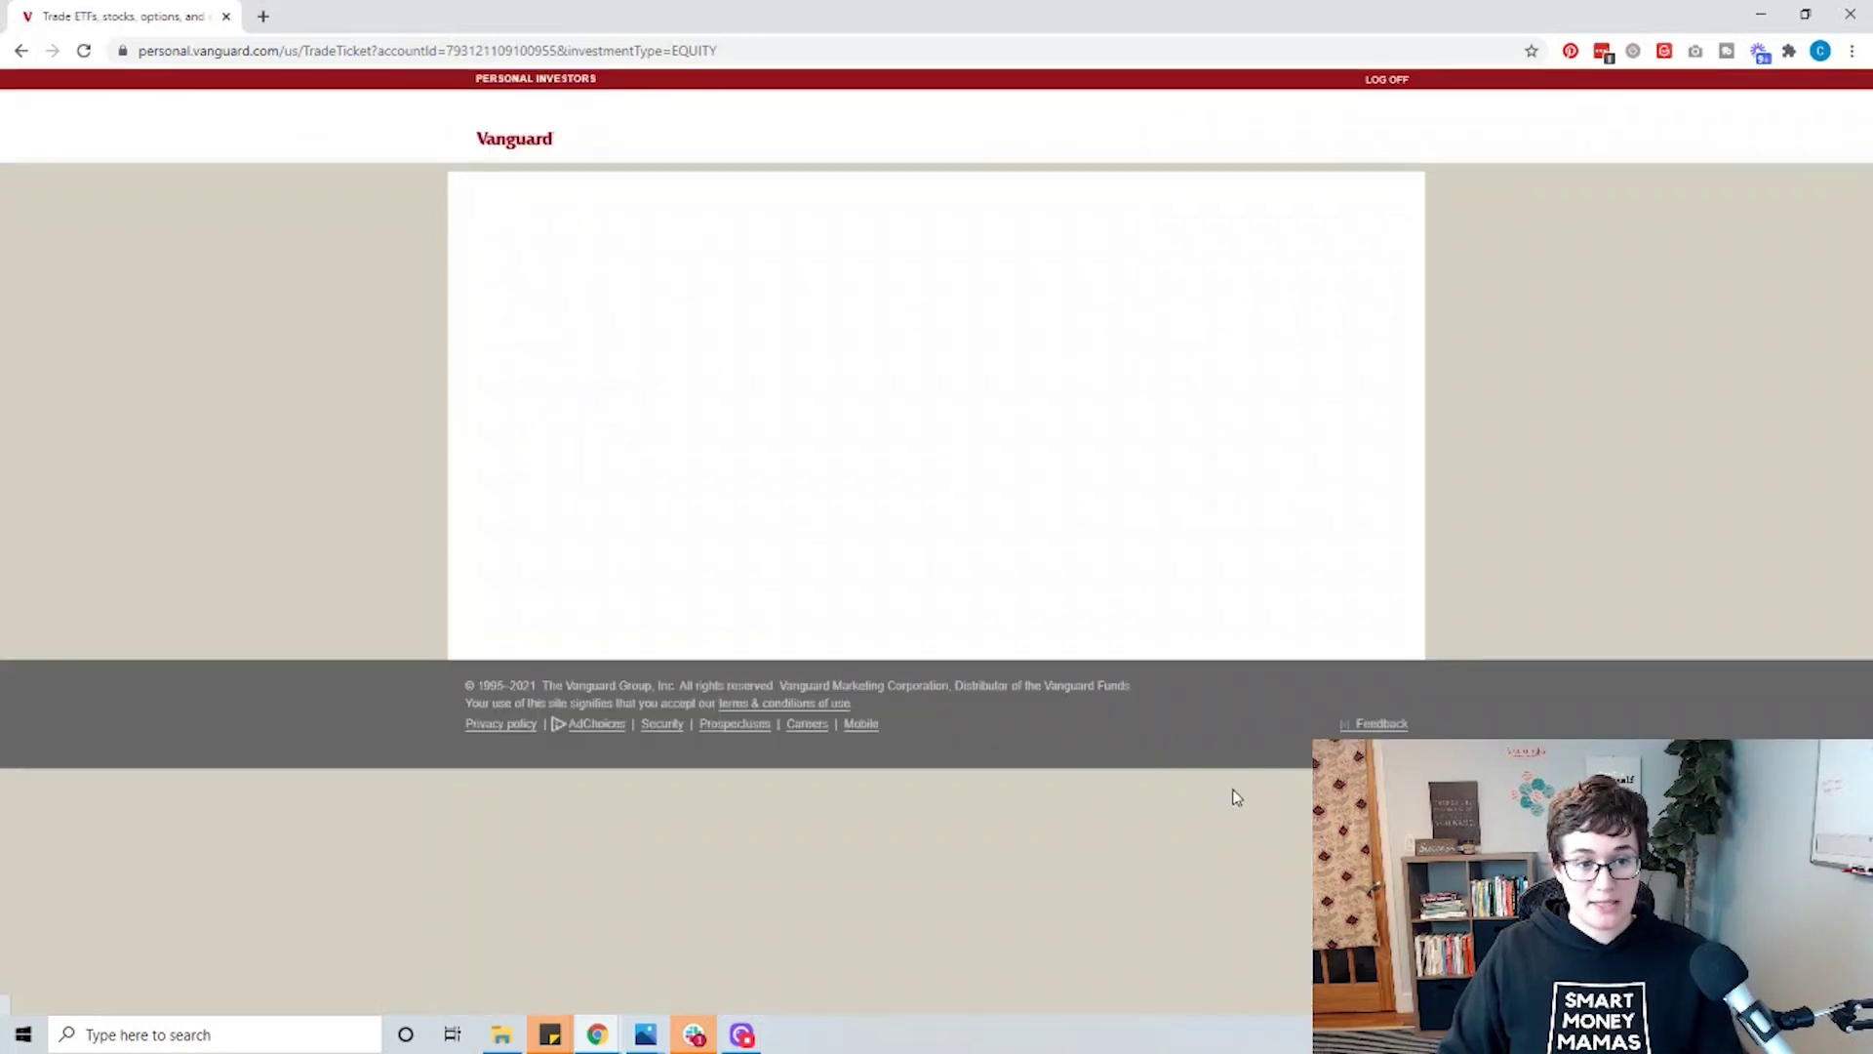
pyautogui.click(618, 270)
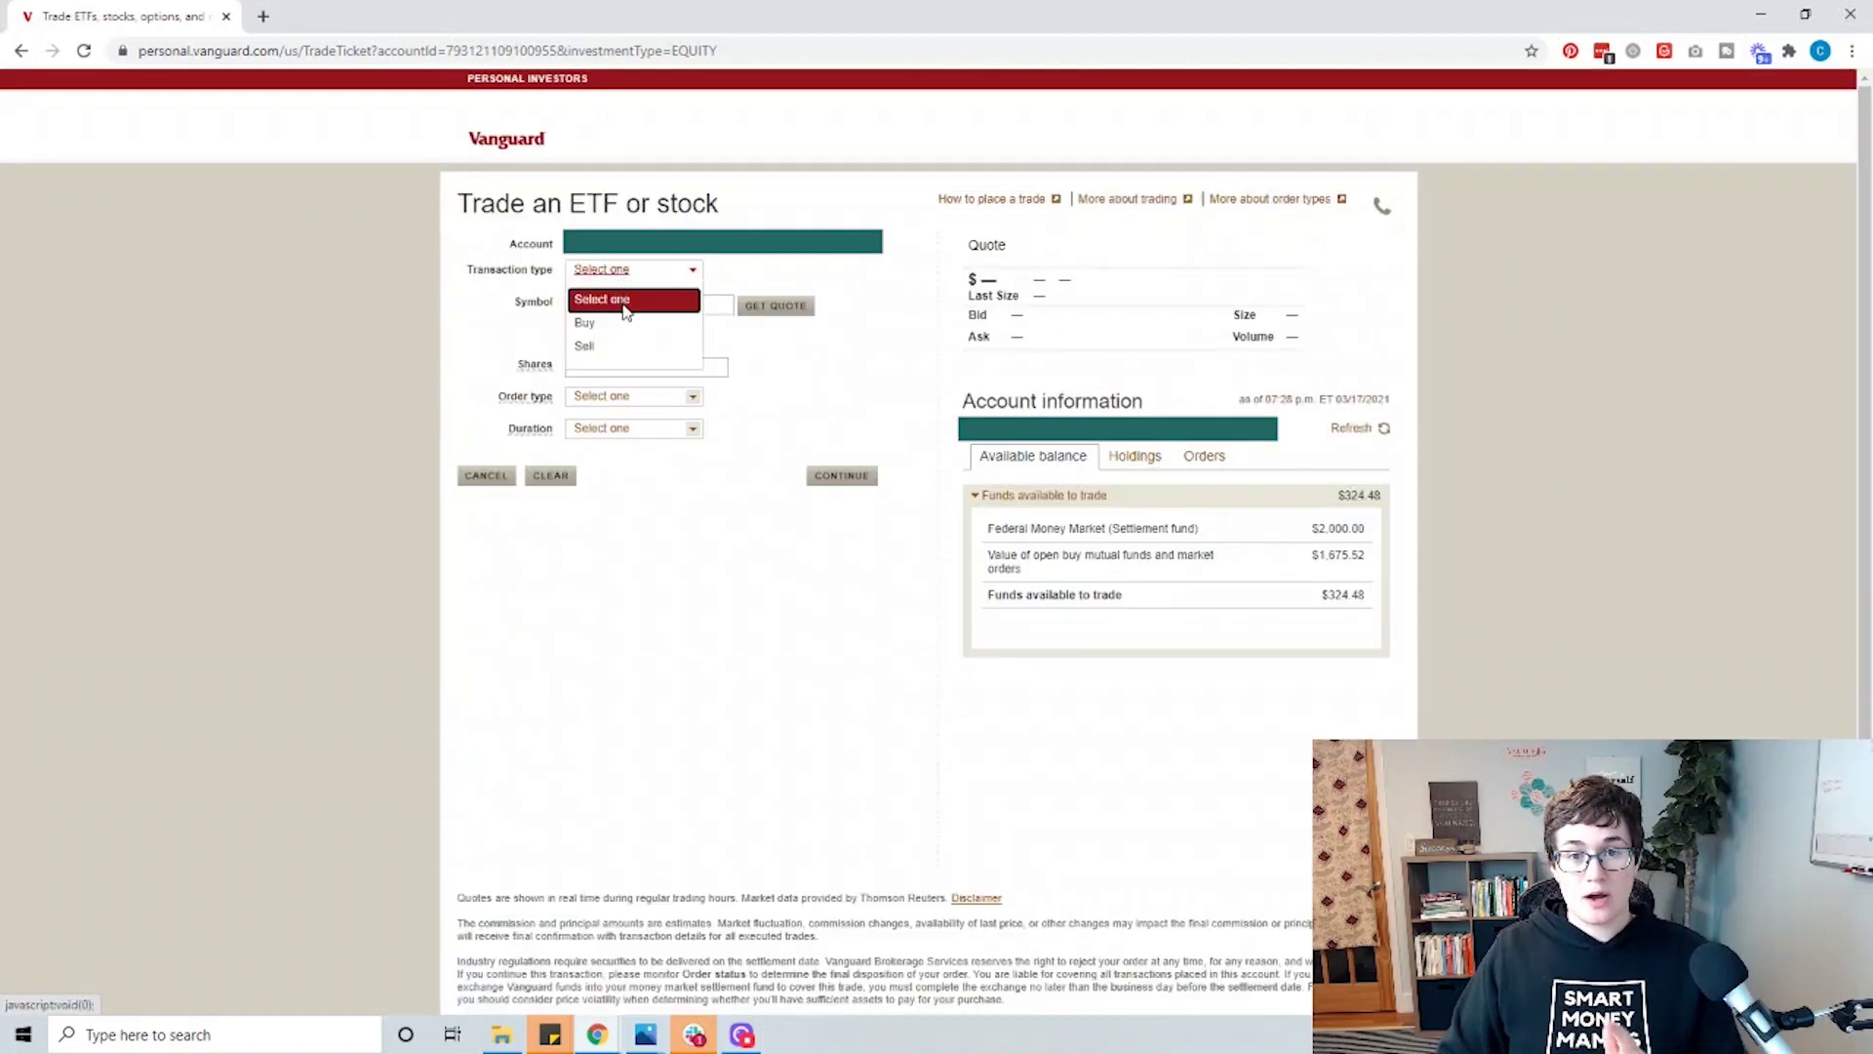
pyautogui.click(627, 313)
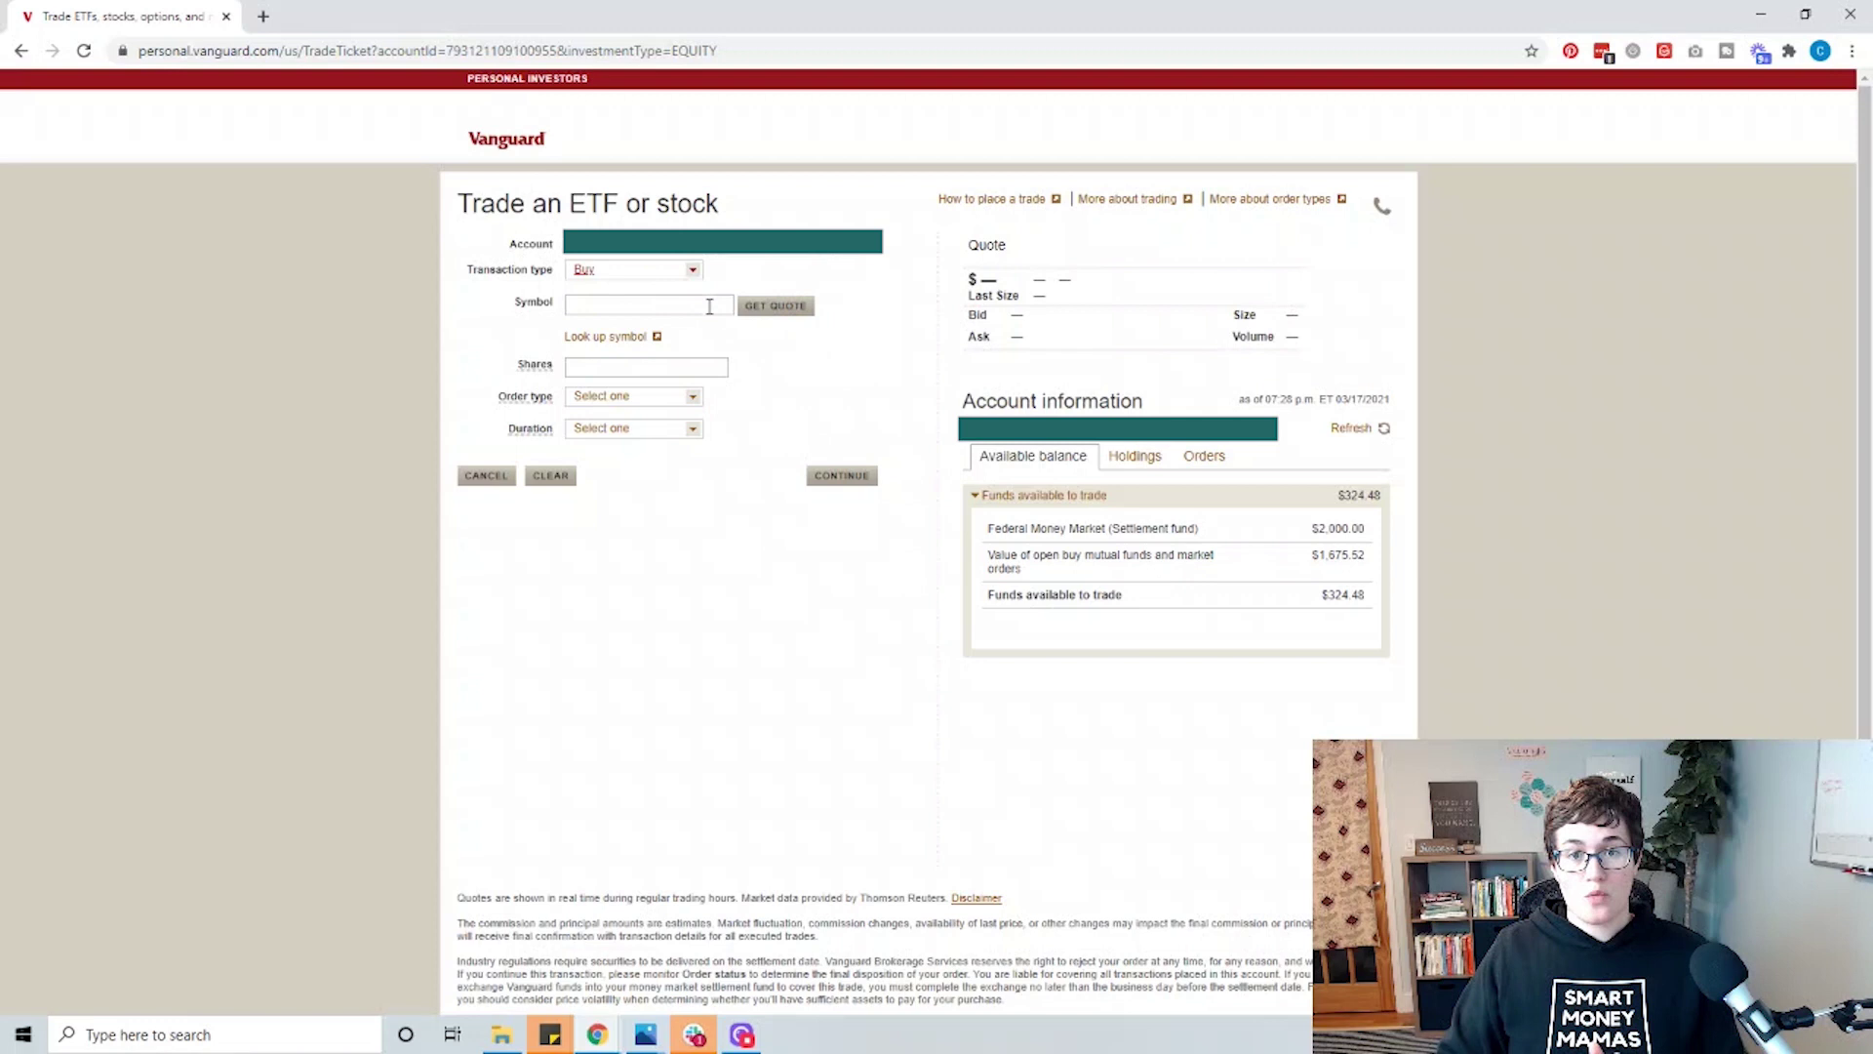
# Look up the symbol for "TOTAL BOND" and choose BND, Vanguard Total Bond Market Index Fund ETF Shares, for the trade
pyautogui.click(647, 338)
pyautogui.click(737, 414)
pyautogui.write('TOTAL BOND')
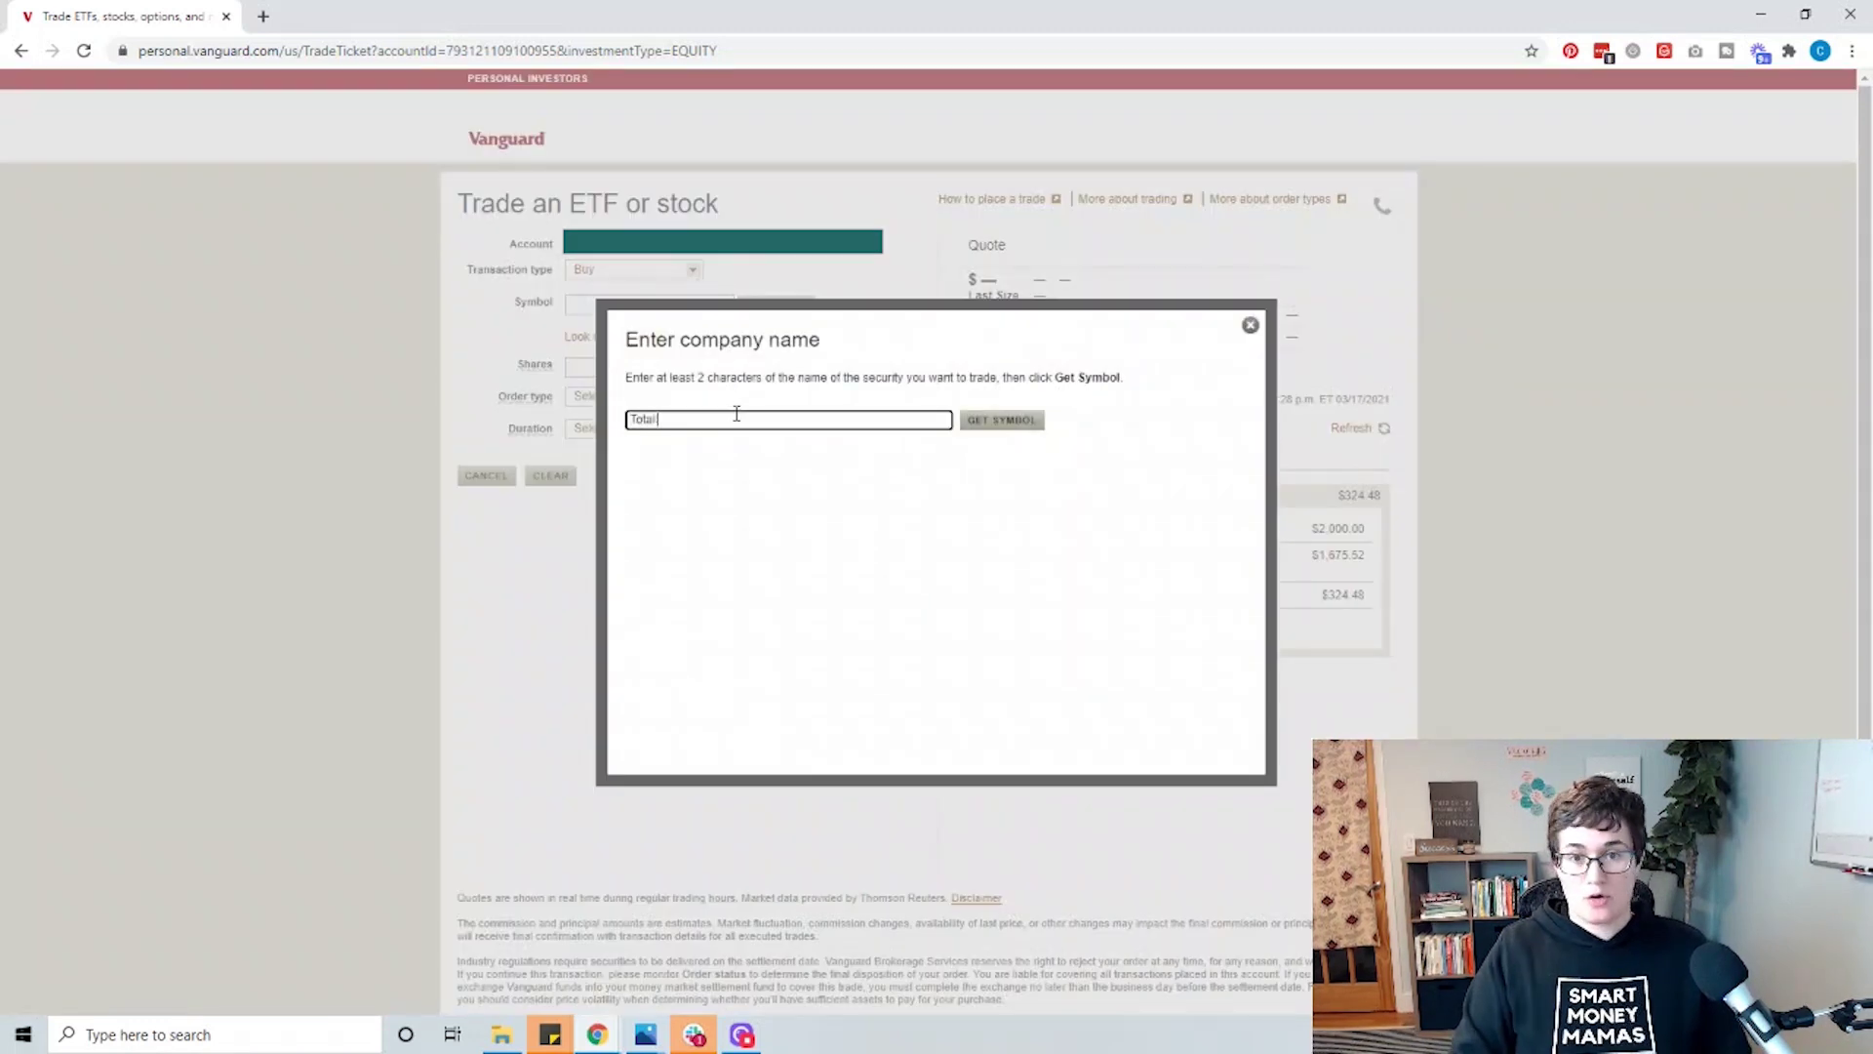
pyautogui.press('Return')
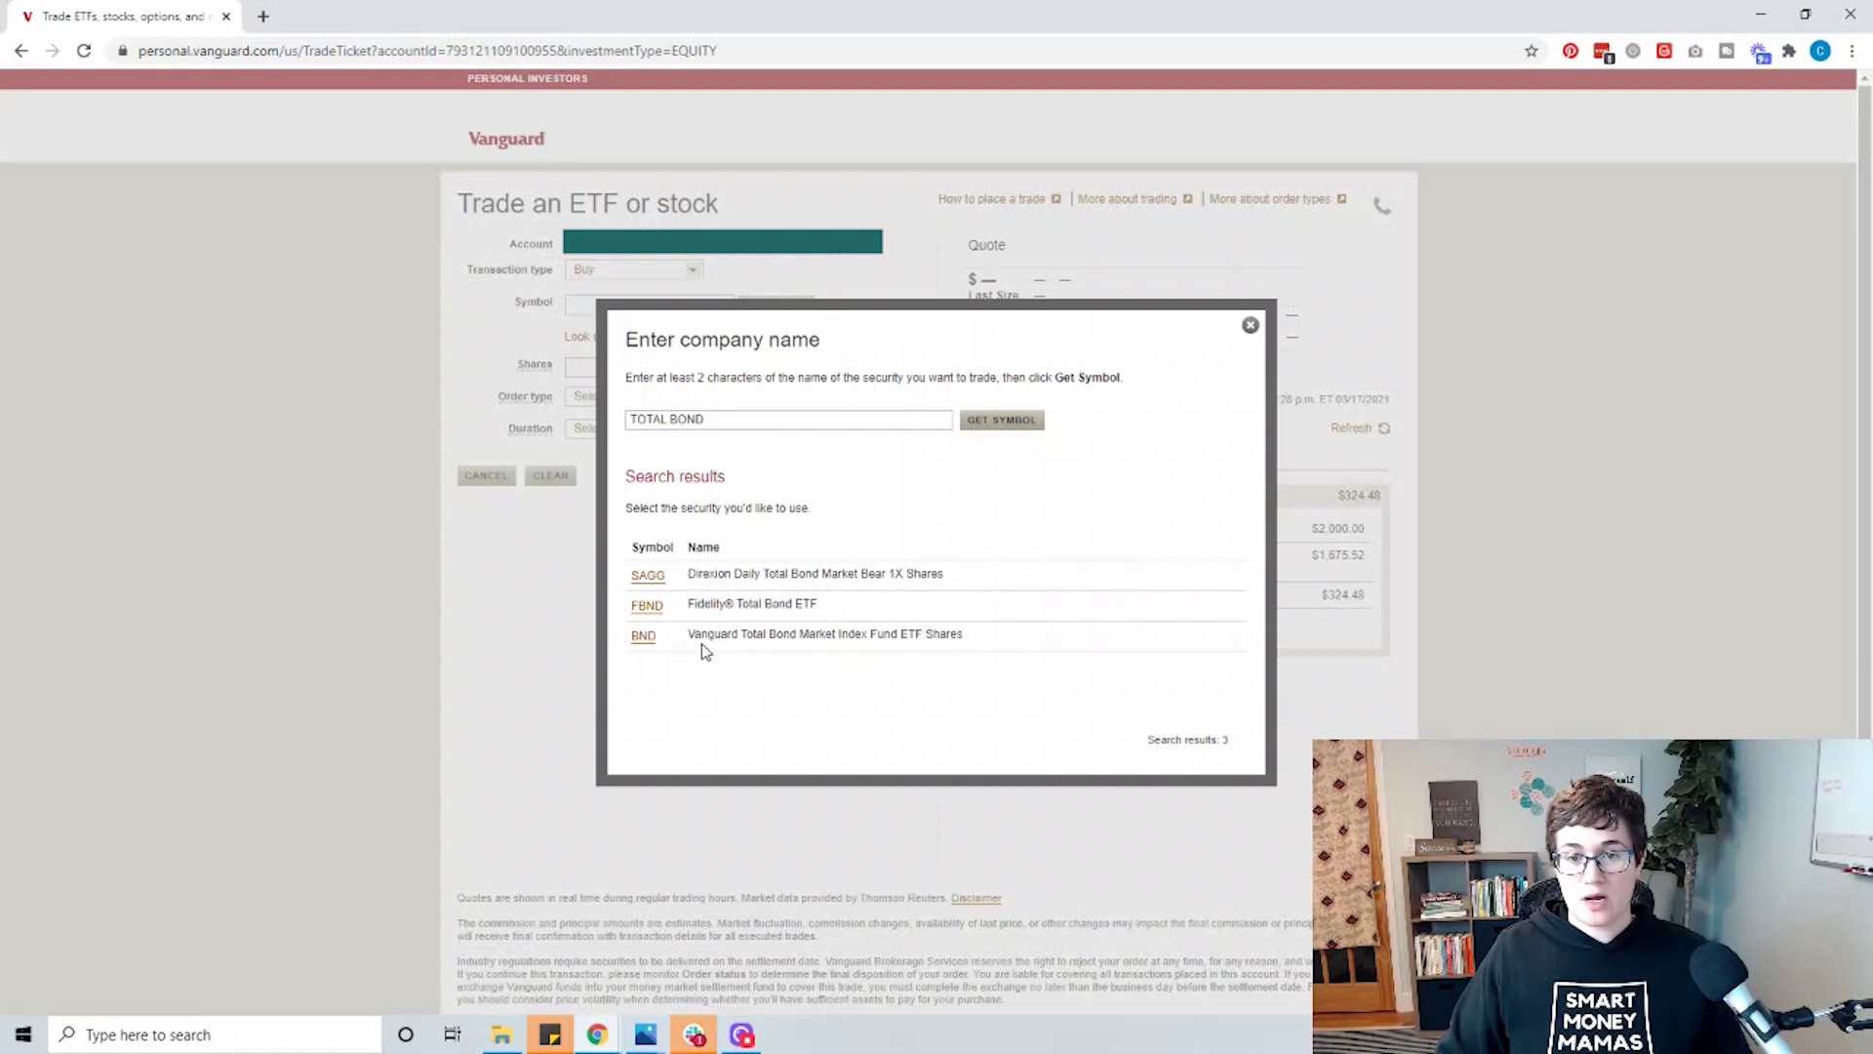
pyautogui.click(648, 638)
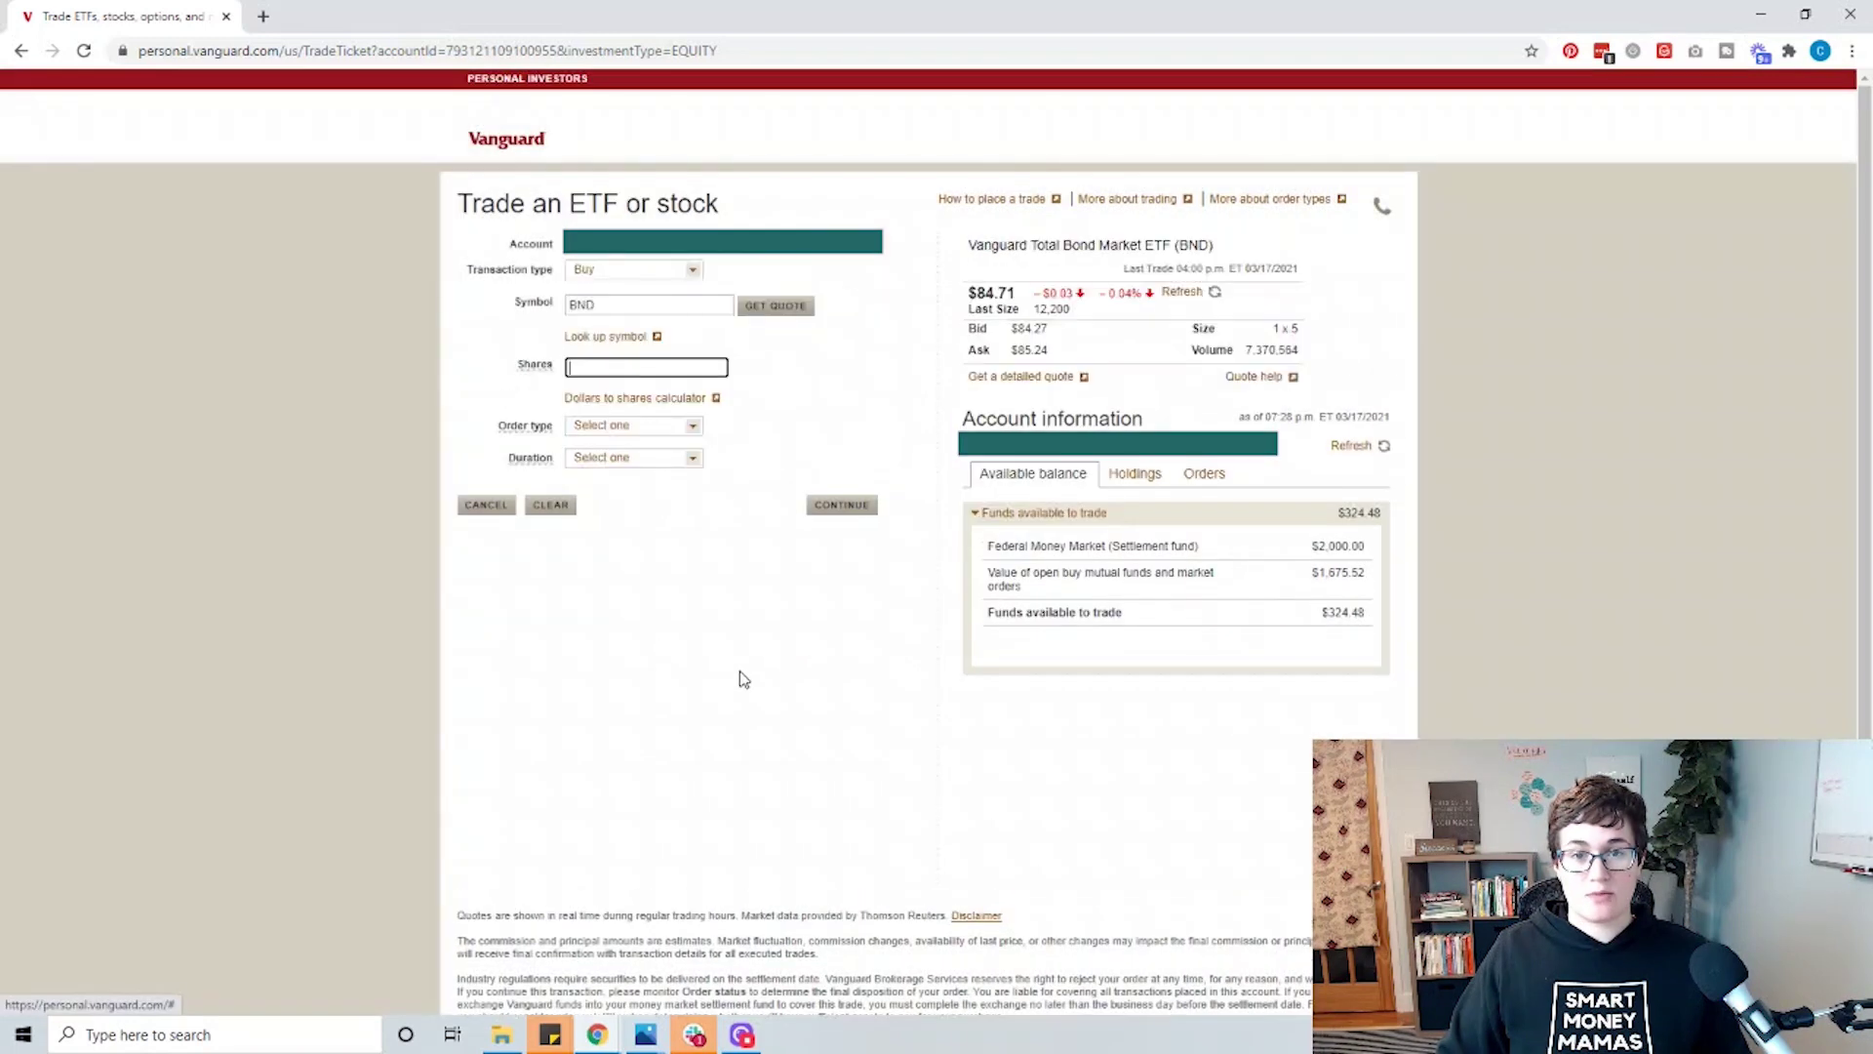
# Calculate how many BND shares $200 buys with the dollars to shares calculator and use the result for the trade
pyautogui.click(687, 402)
pyautogui.click(907, 492)
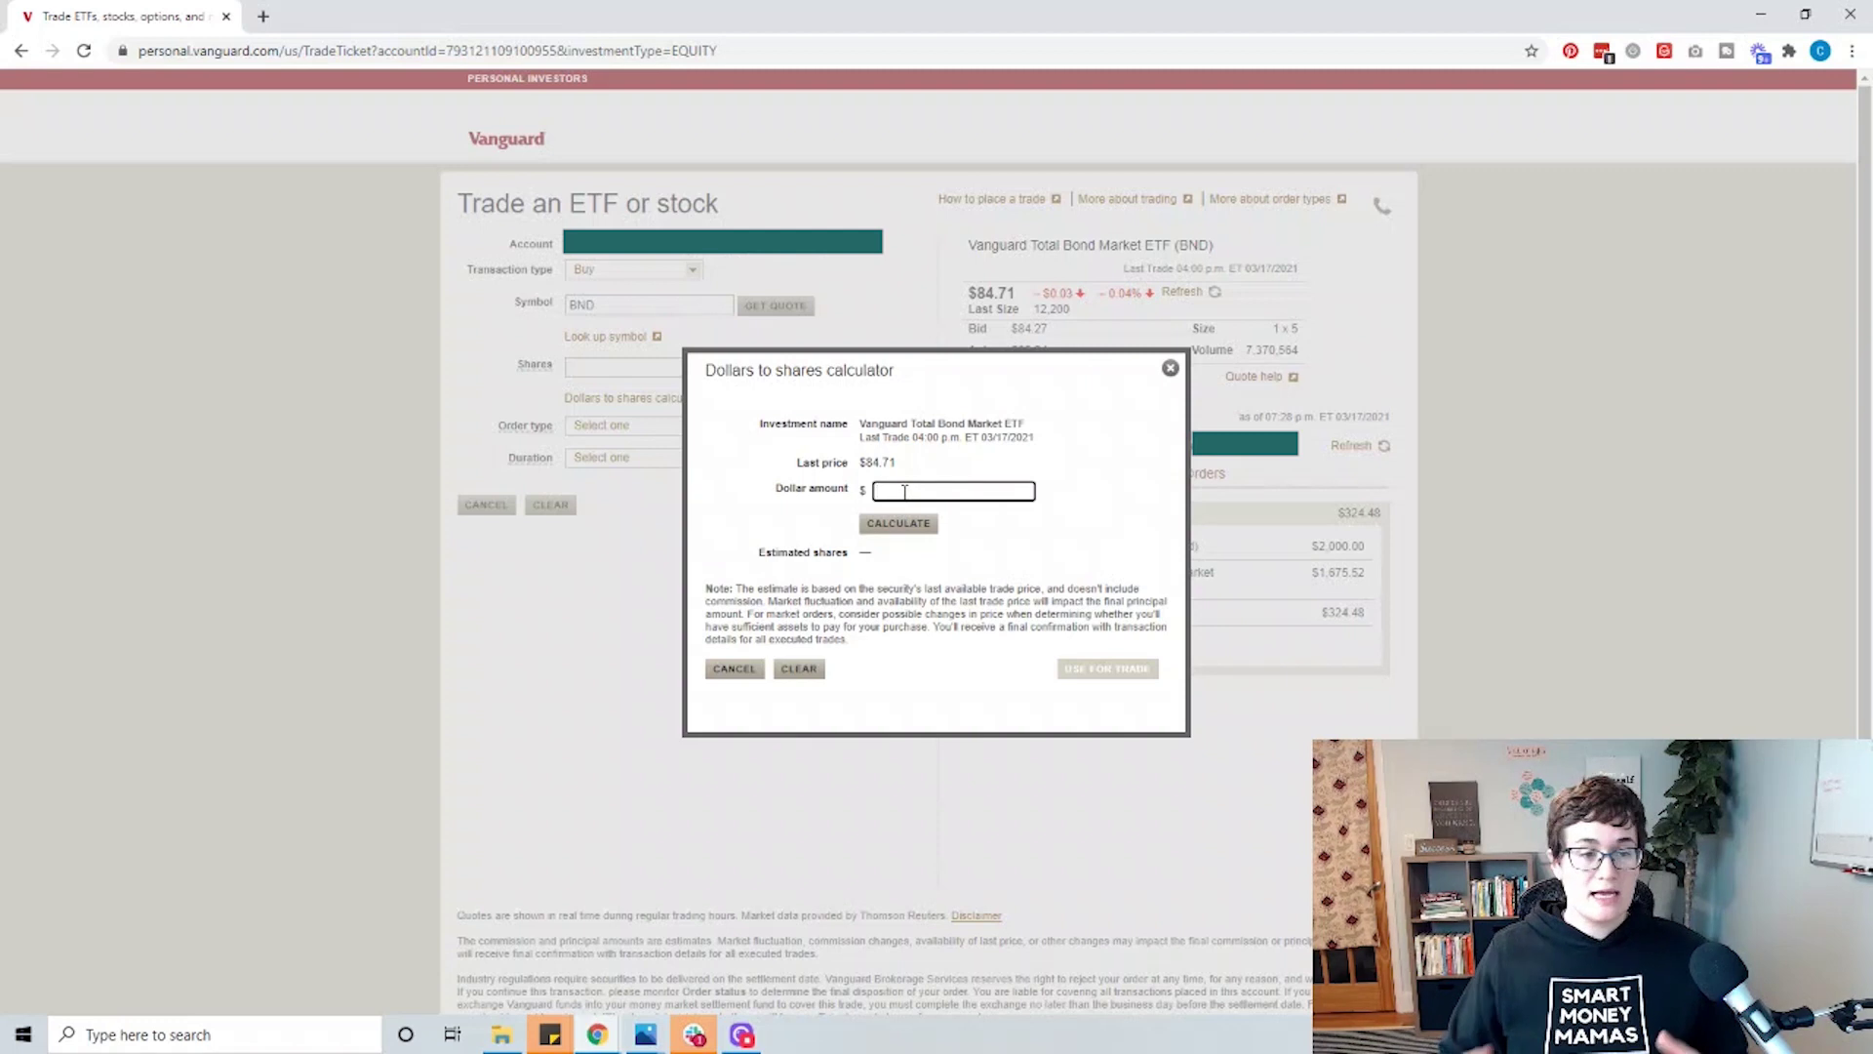
pyautogui.write('200')
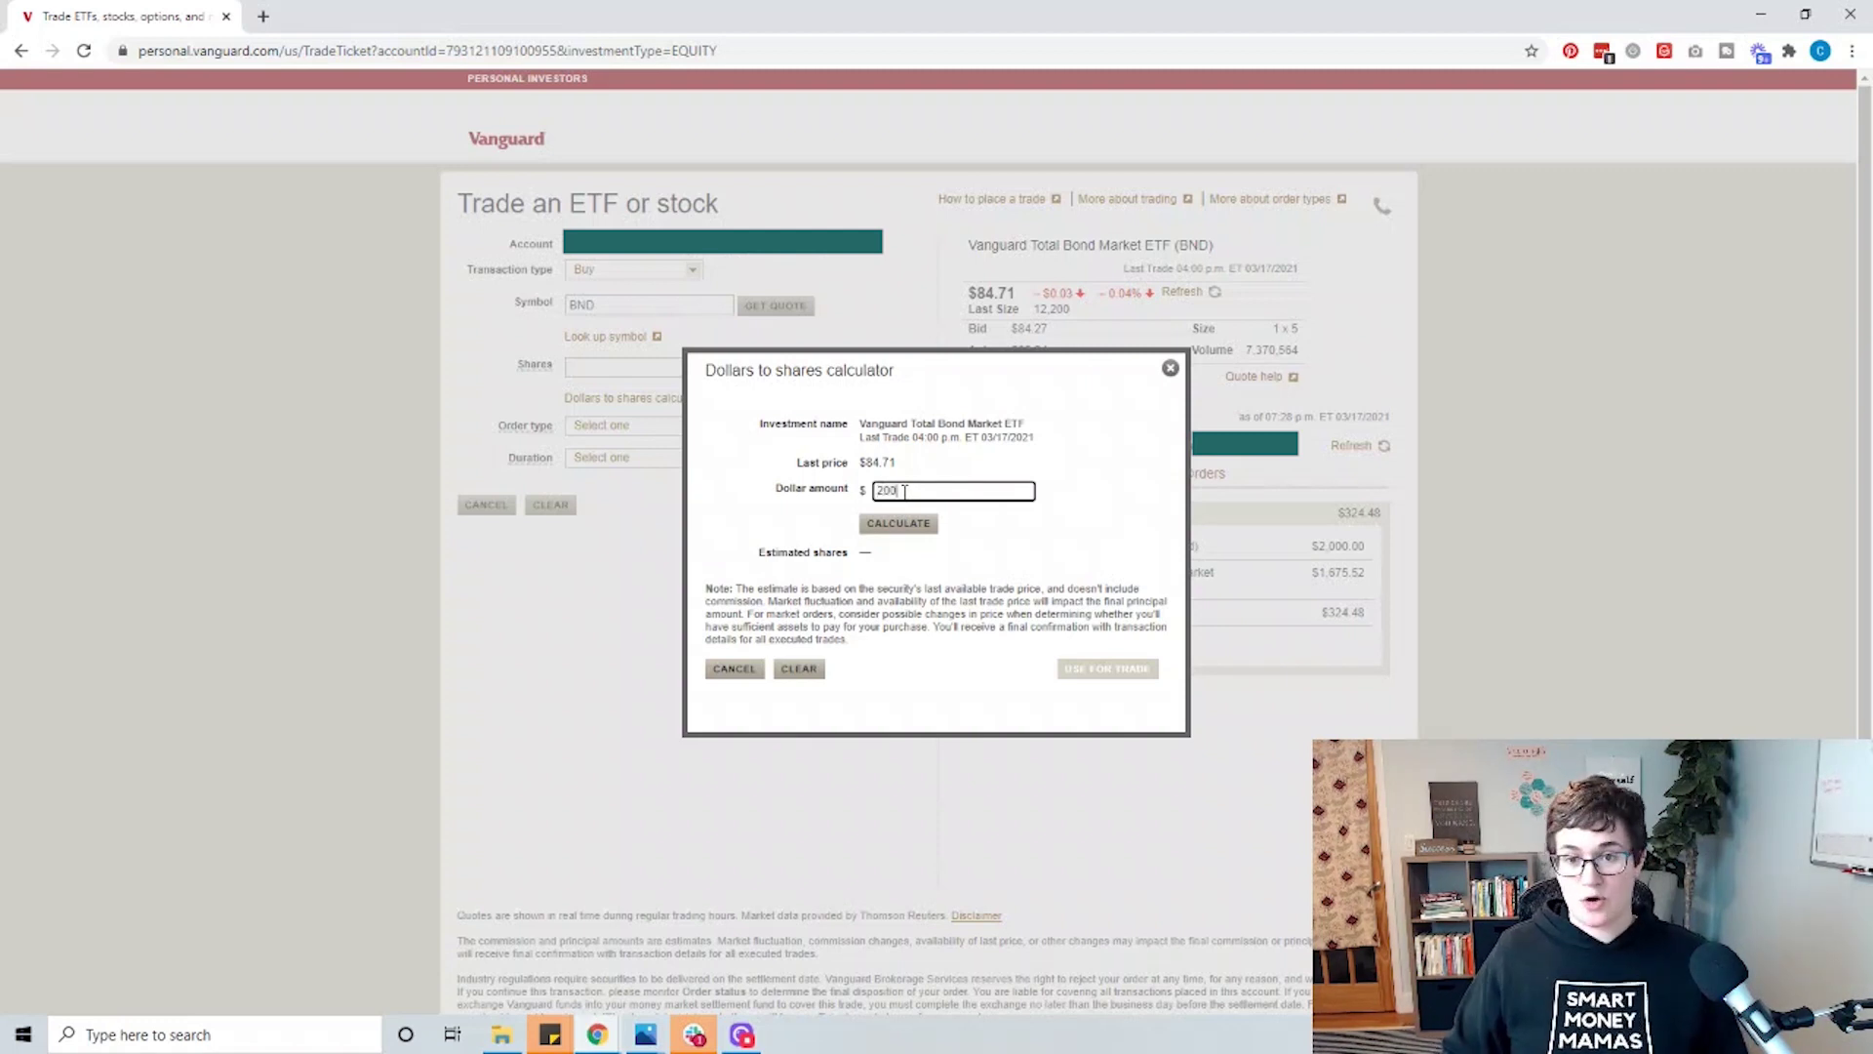
pyautogui.click(907, 524)
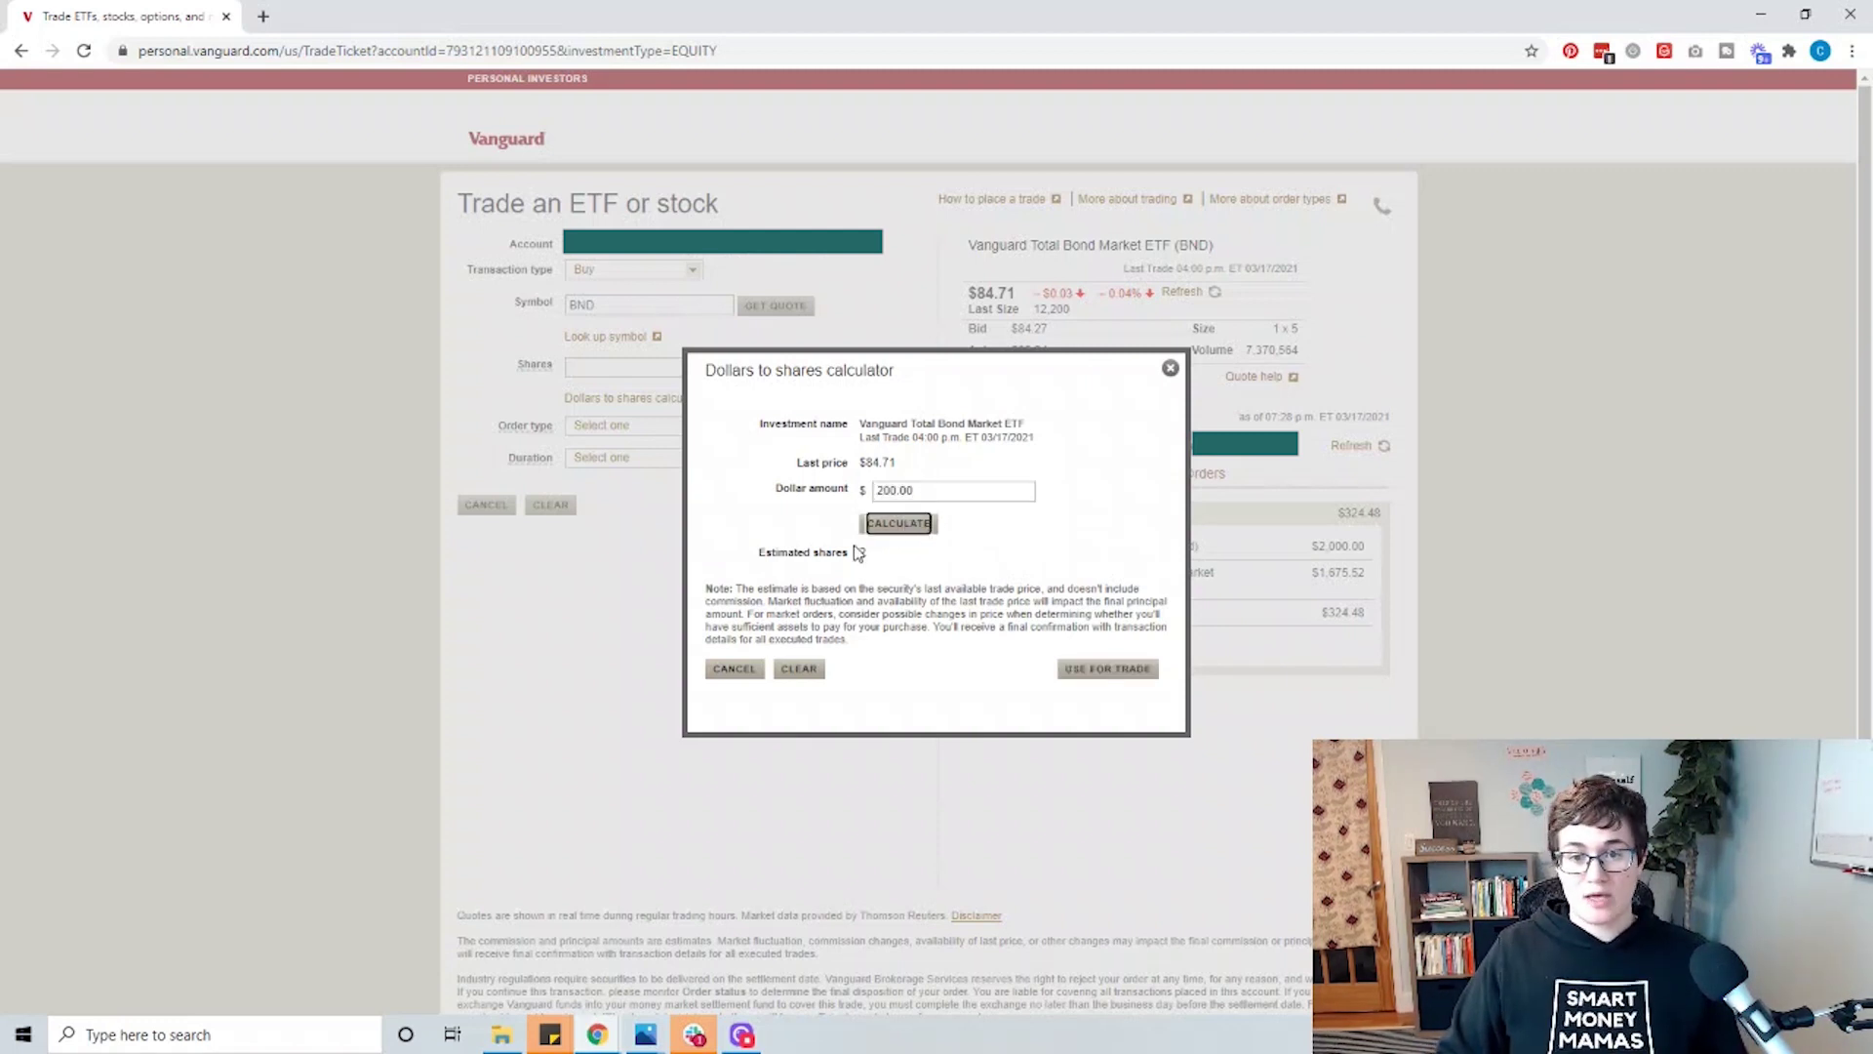
pyautogui.click(1096, 672)
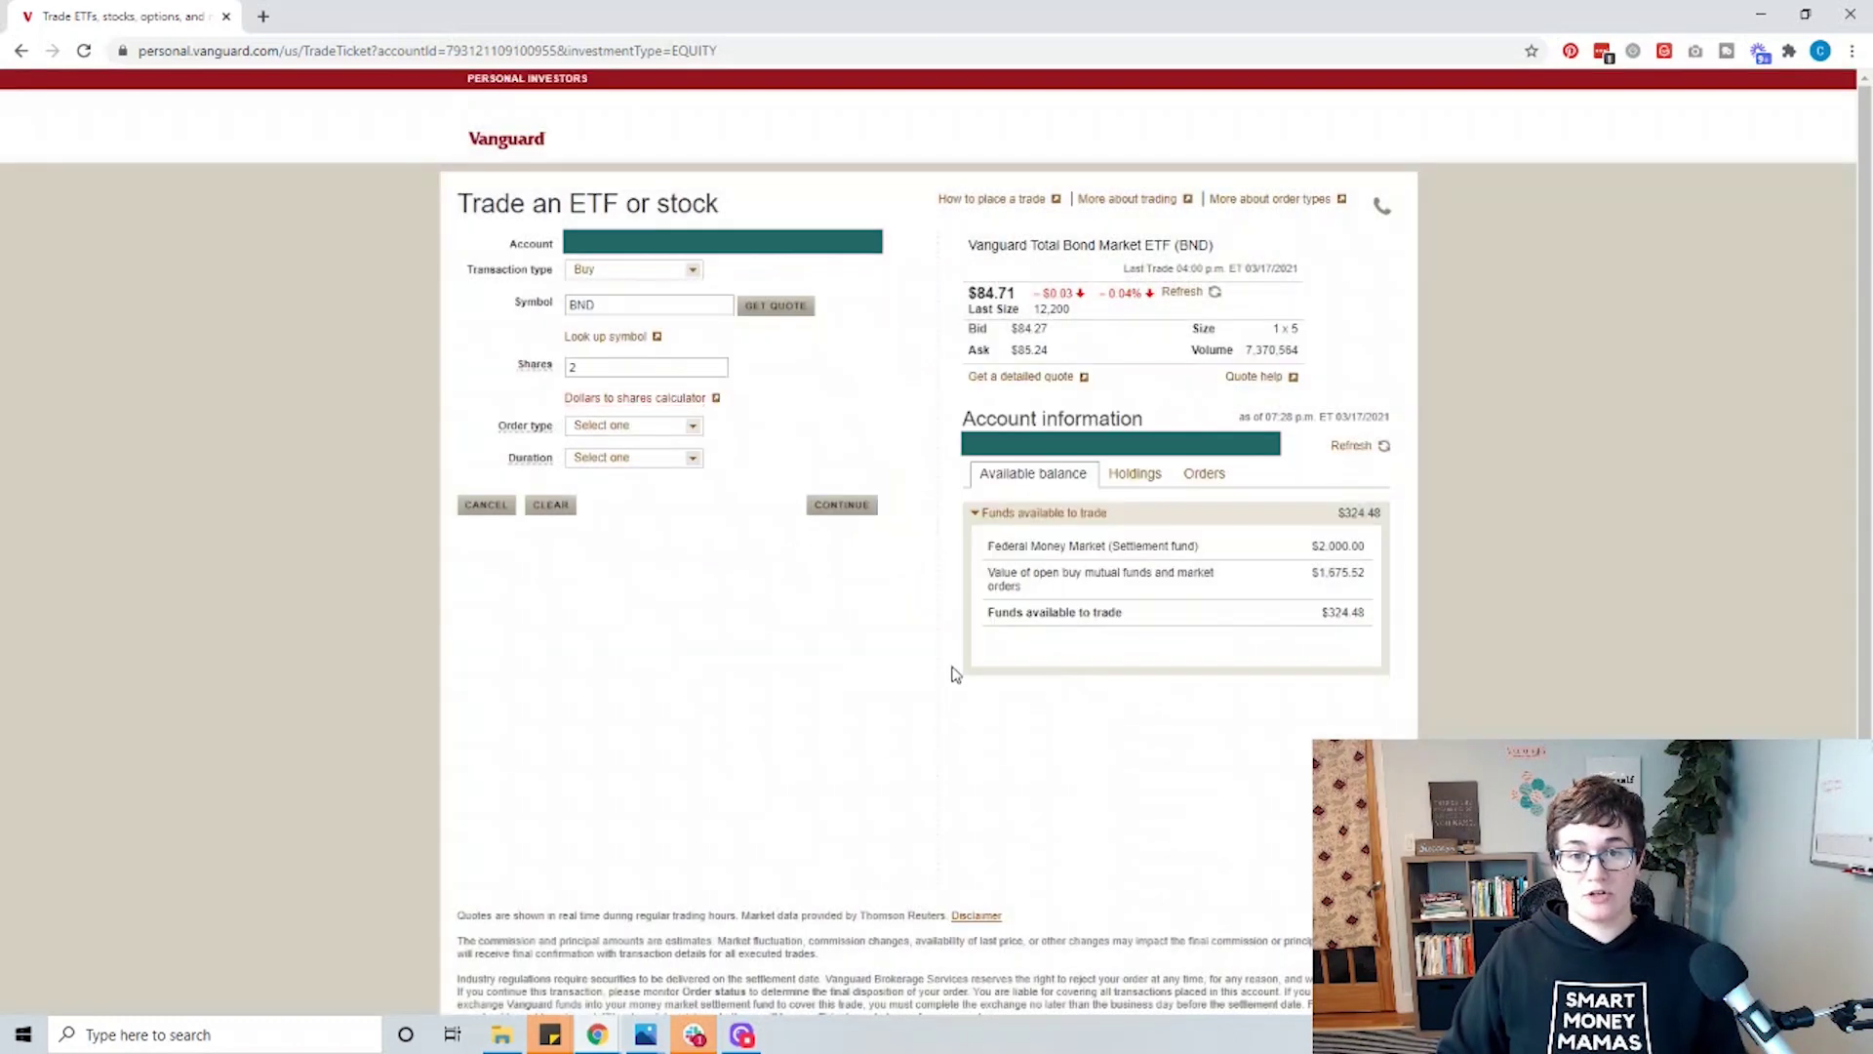
# Make the BND purchase a Market order, accept the closed-market alert, and submit the order
pyautogui.click(693, 430)
pyautogui.click(660, 483)
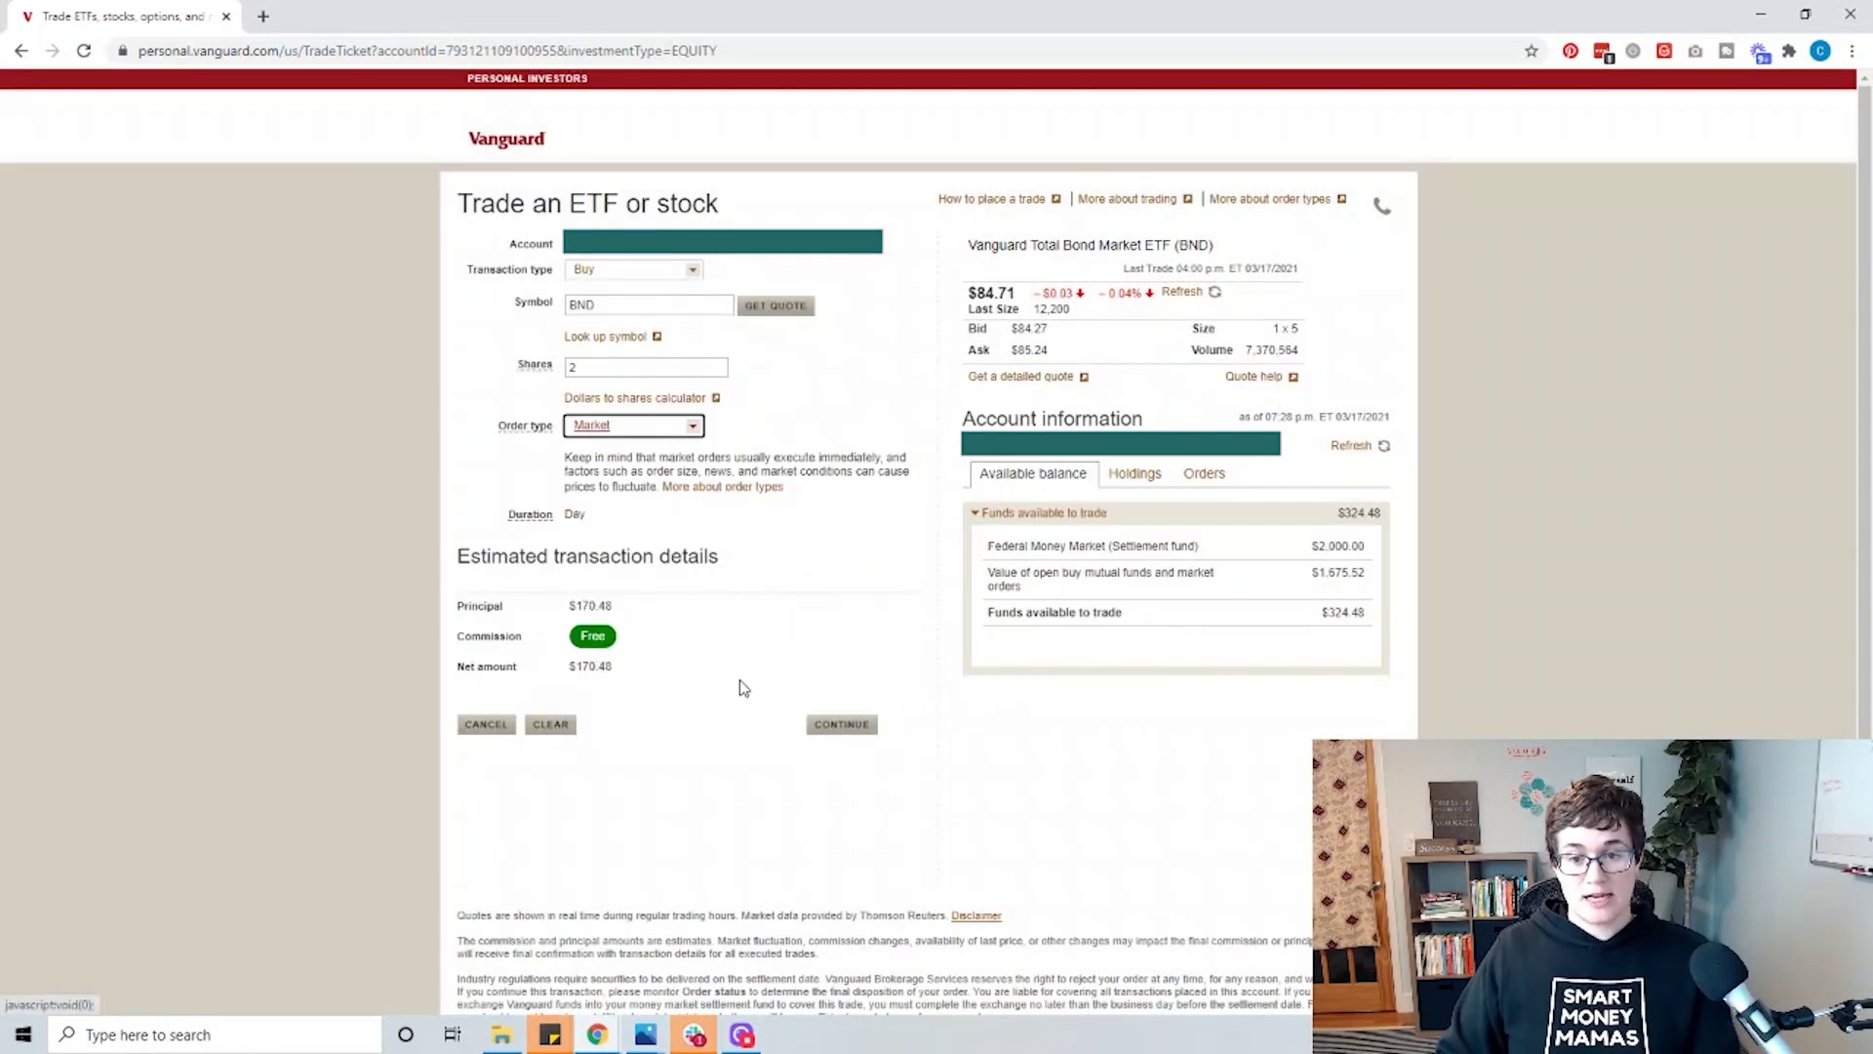
pyautogui.click(841, 724)
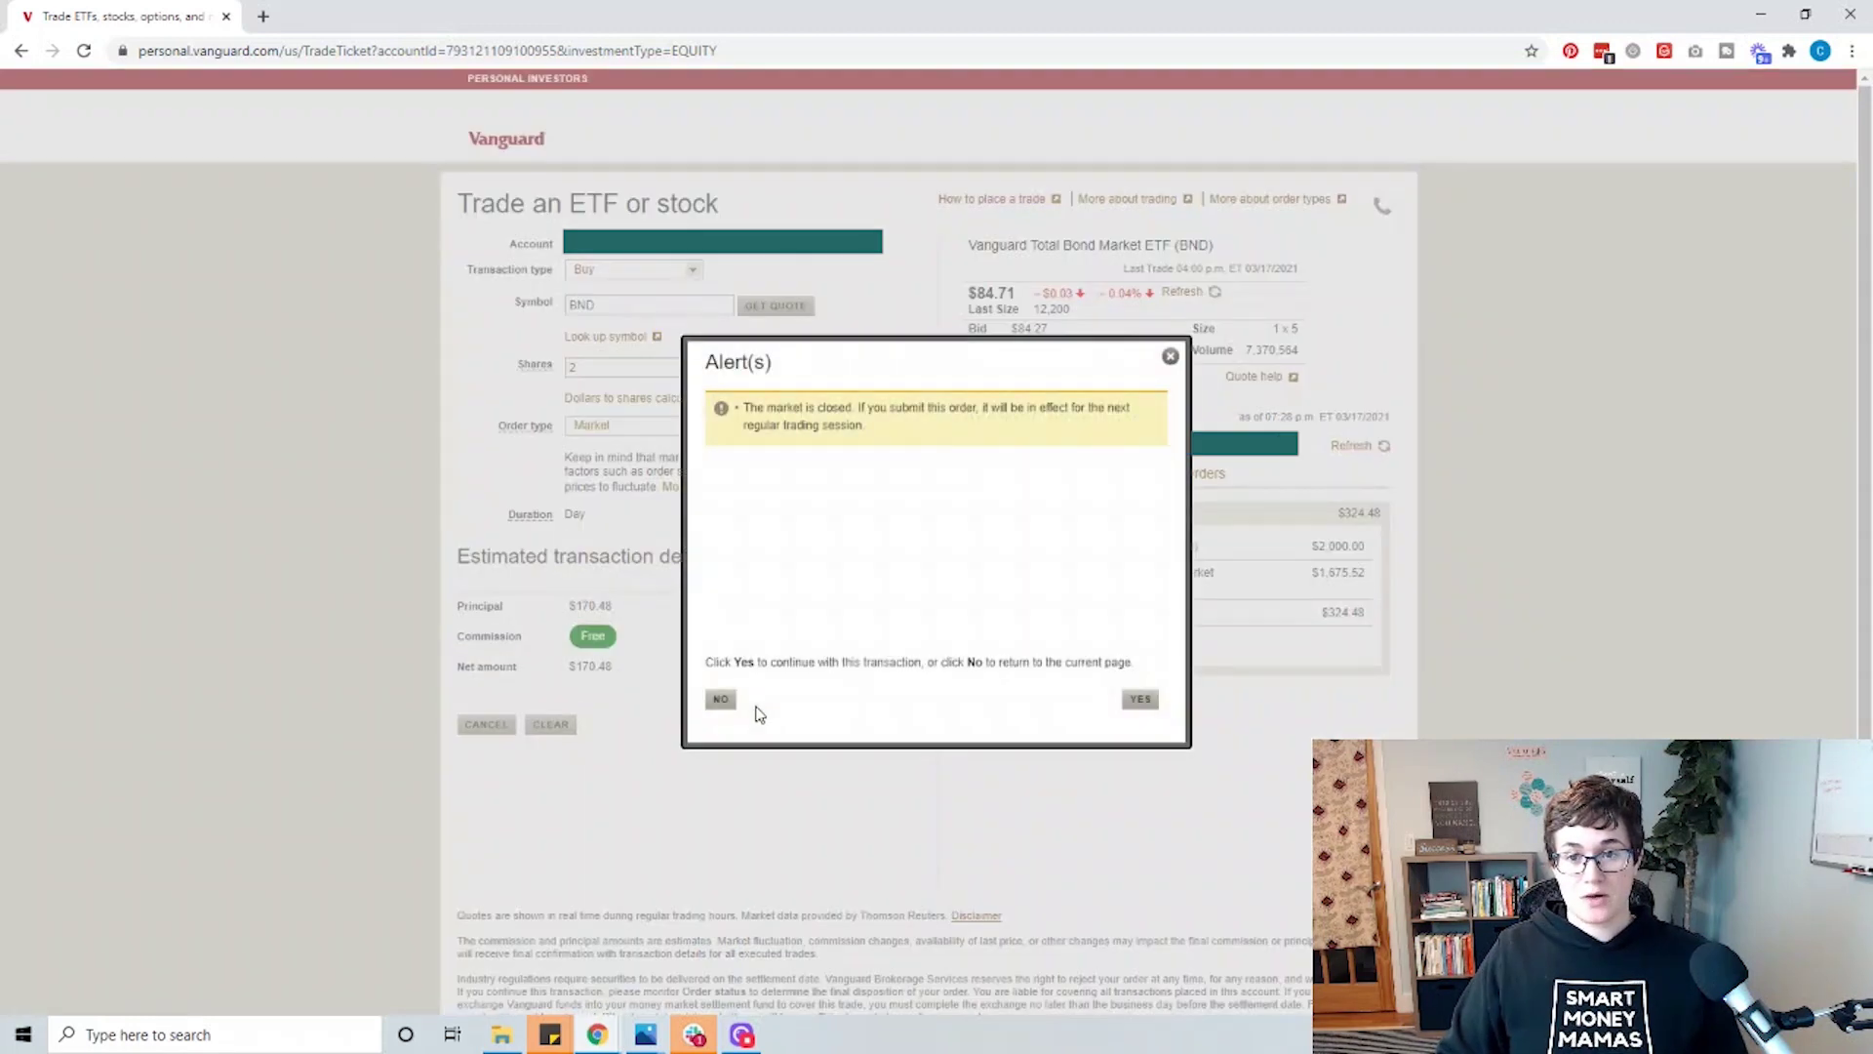
pyautogui.click(1137, 699)
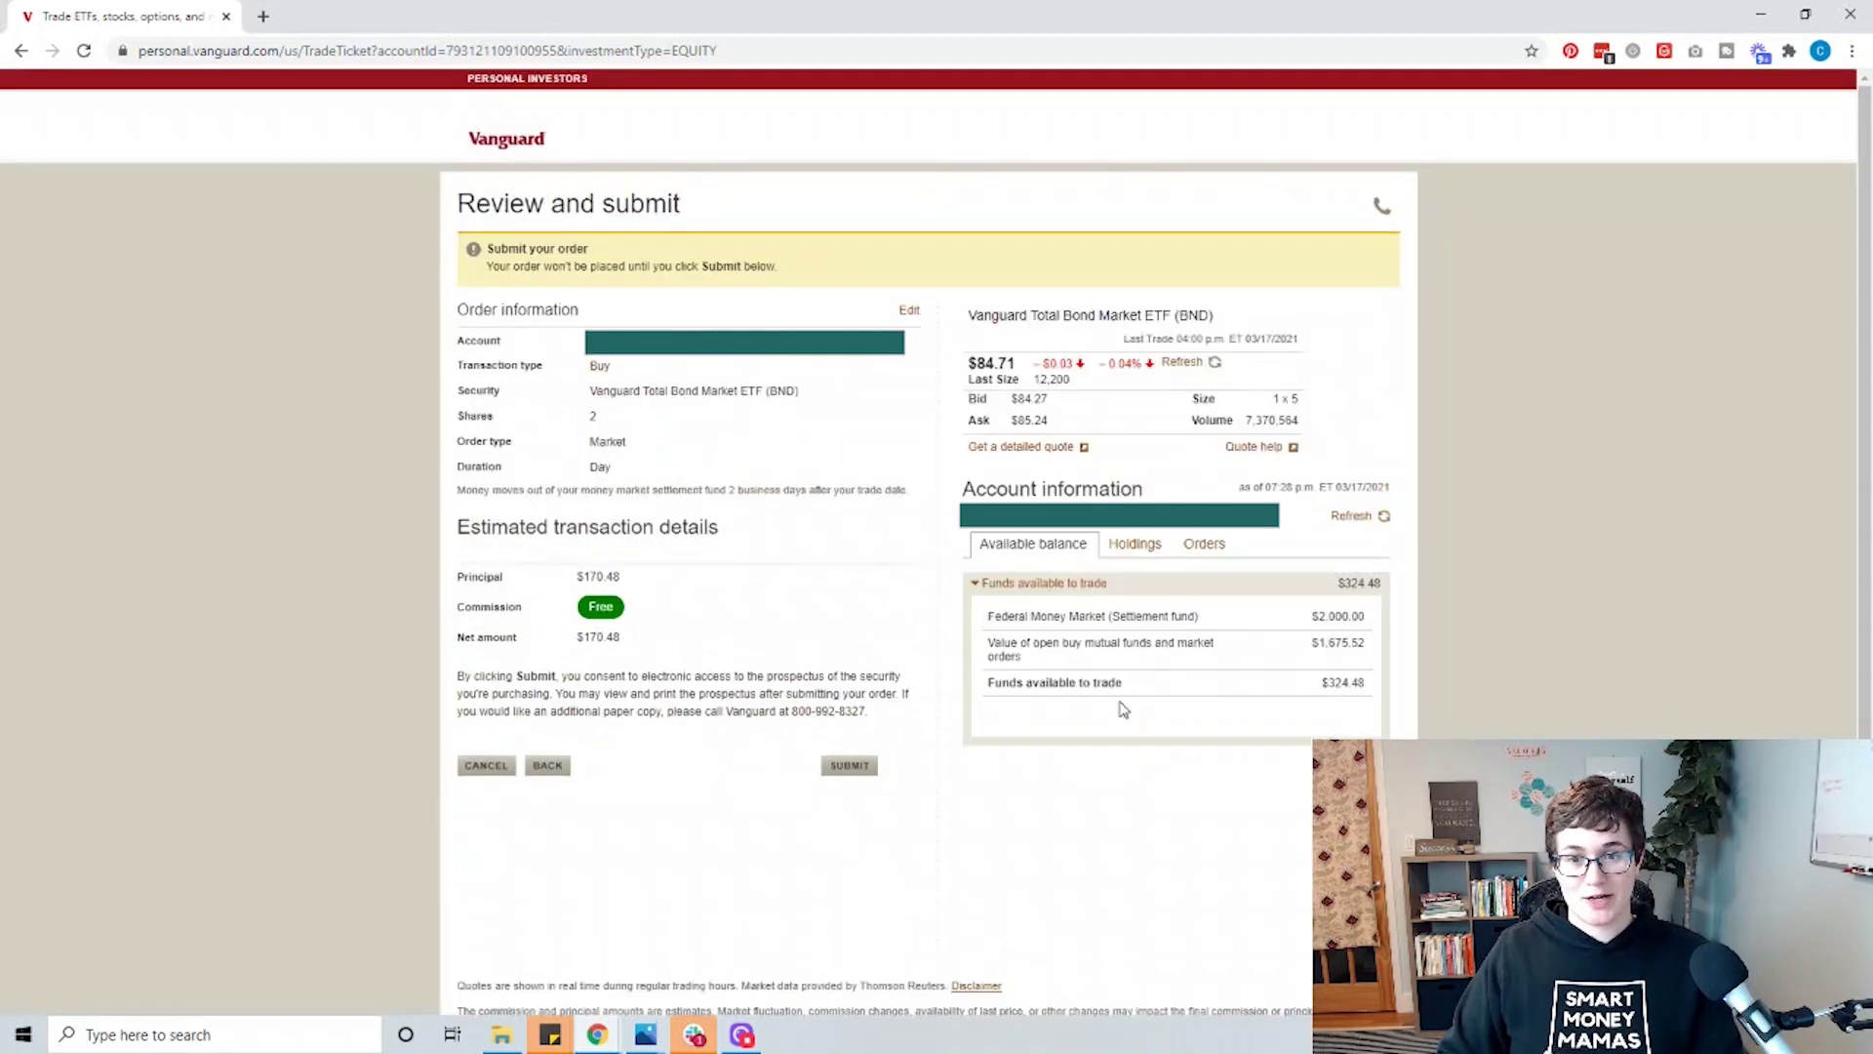
pyautogui.click(849, 766)
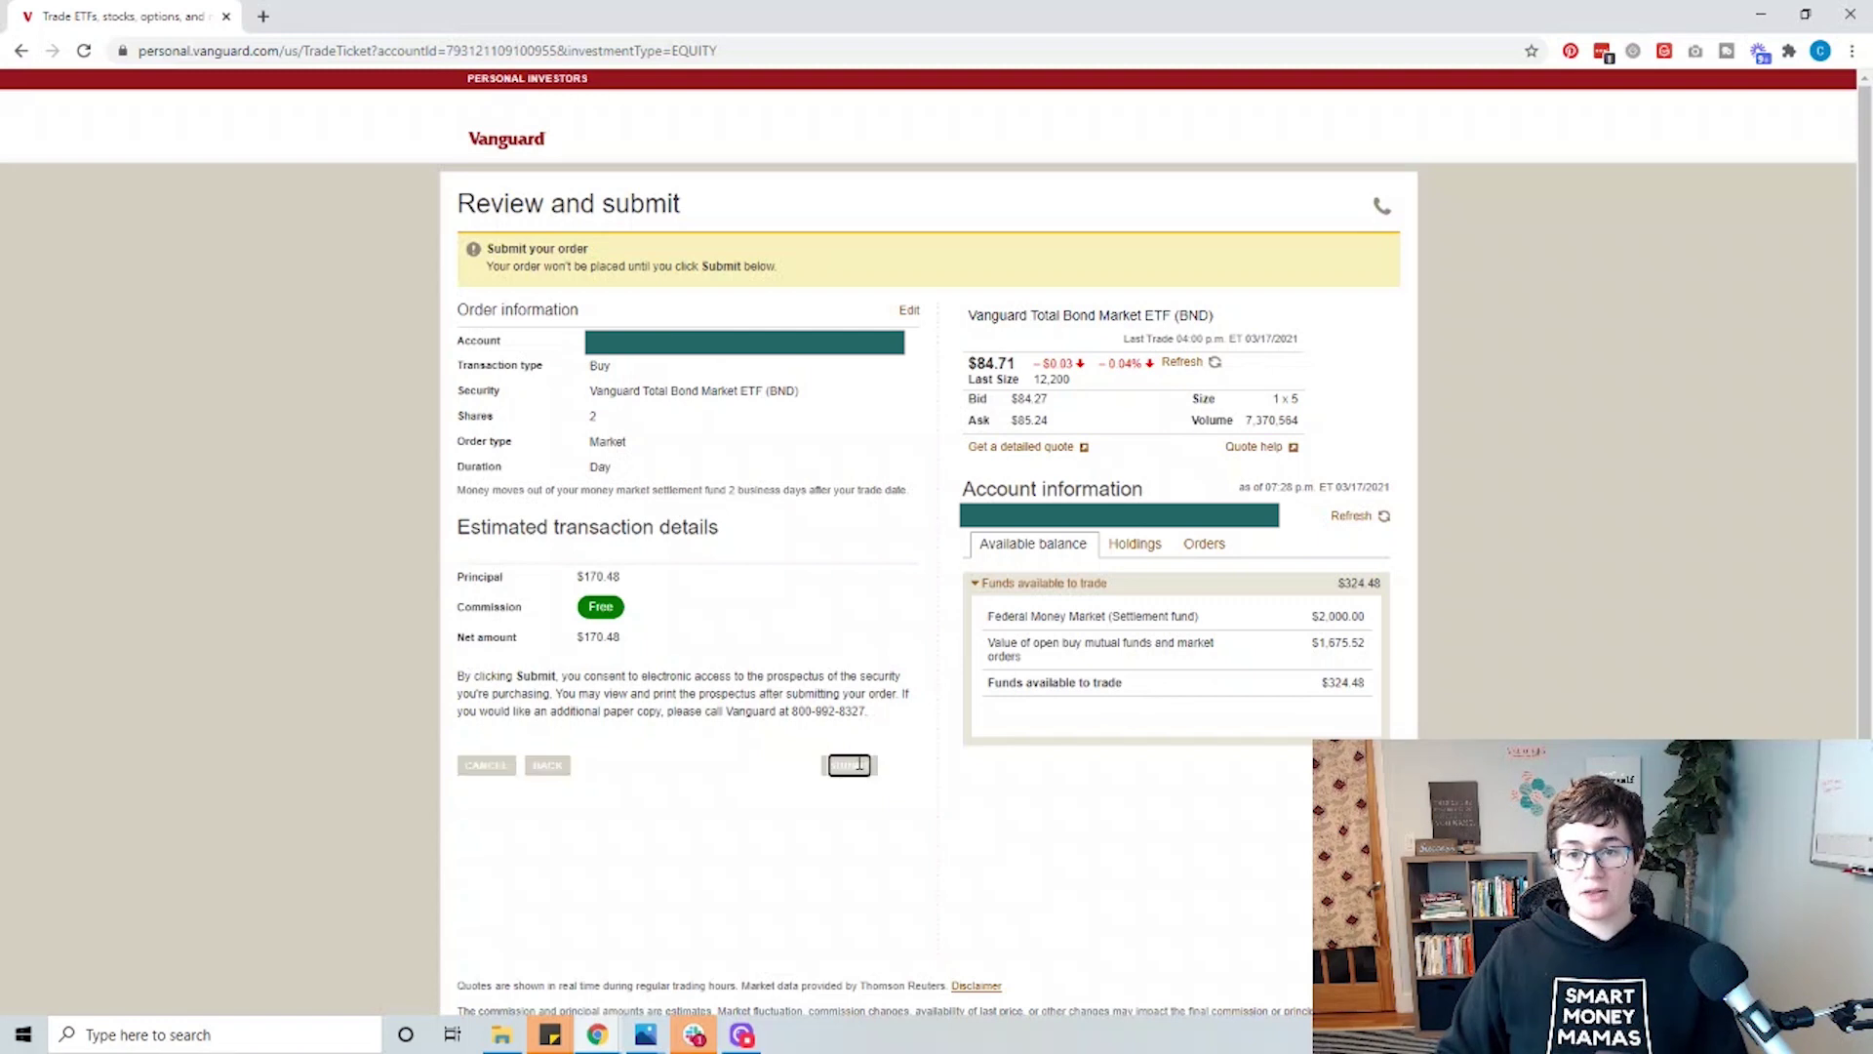
# Choose e-delivery of this and all future confirmations for the BND order, accept the electronic delivery consent, and continue
pyautogui.click(563, 517)
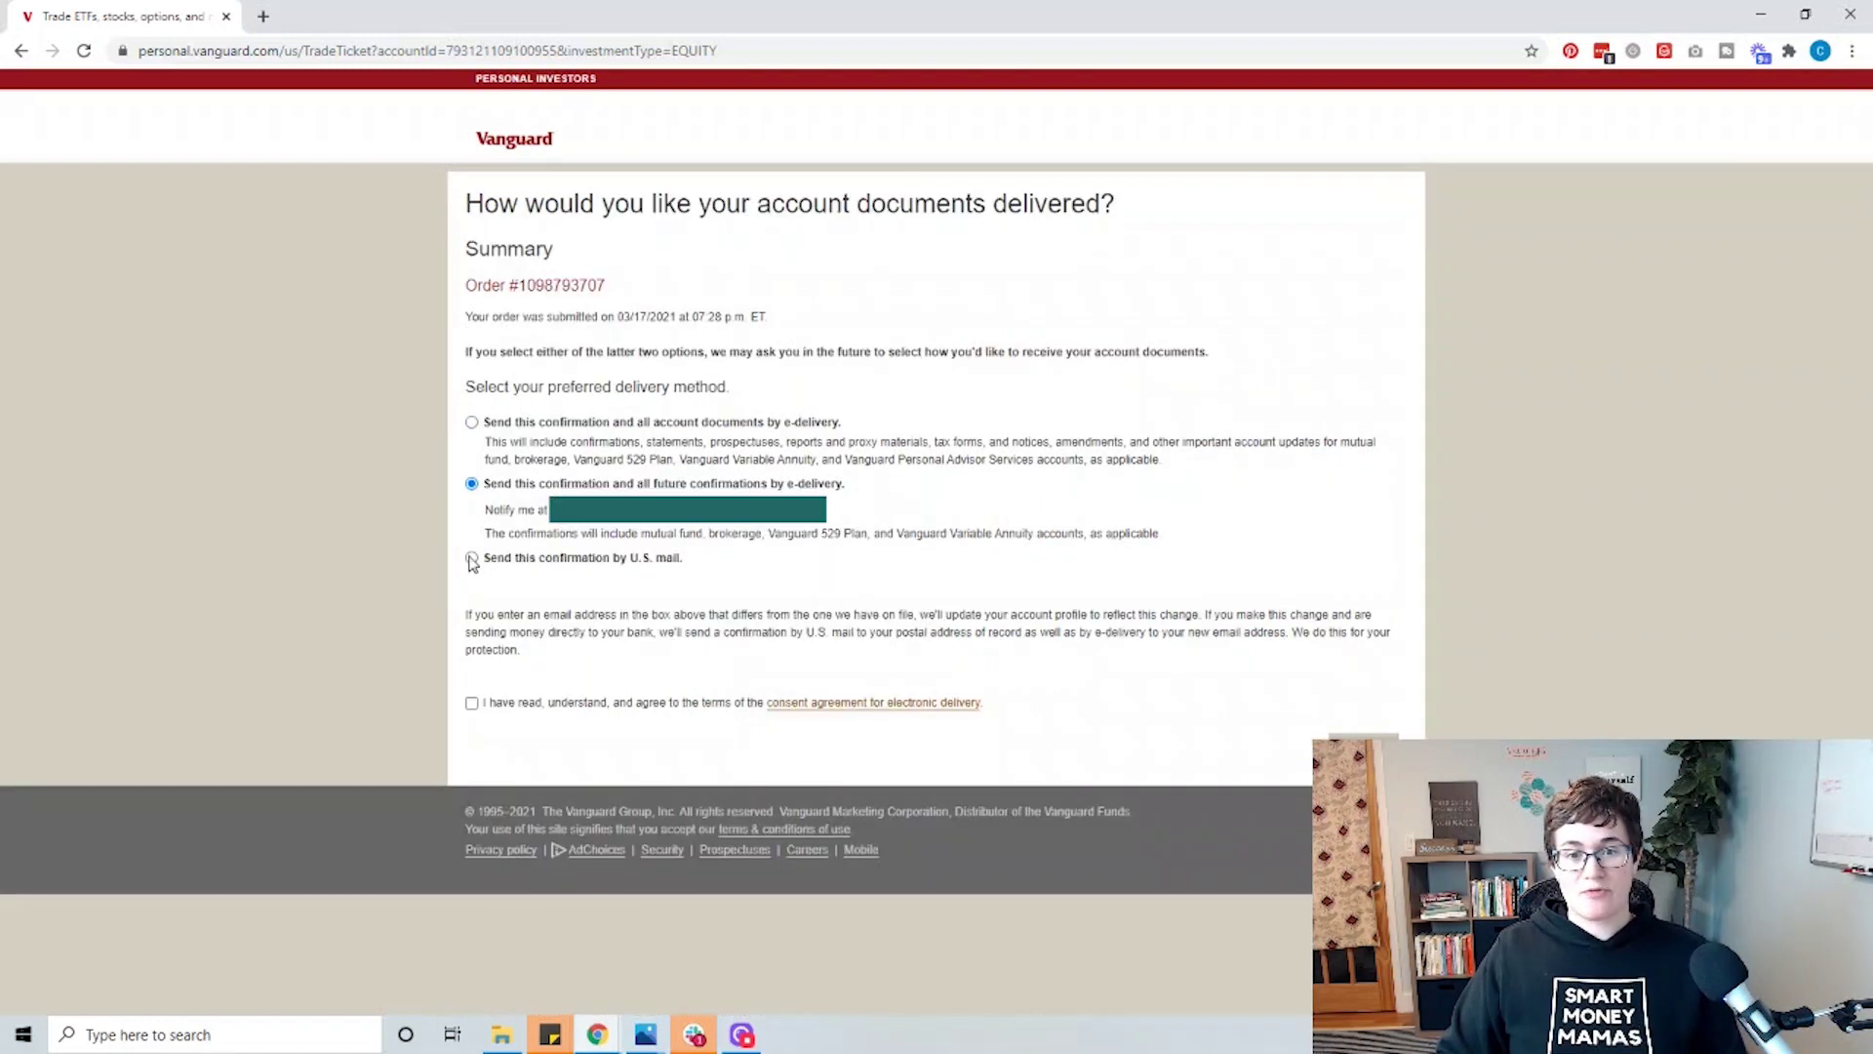
pyautogui.click(472, 703)
pyautogui.click(1364, 736)
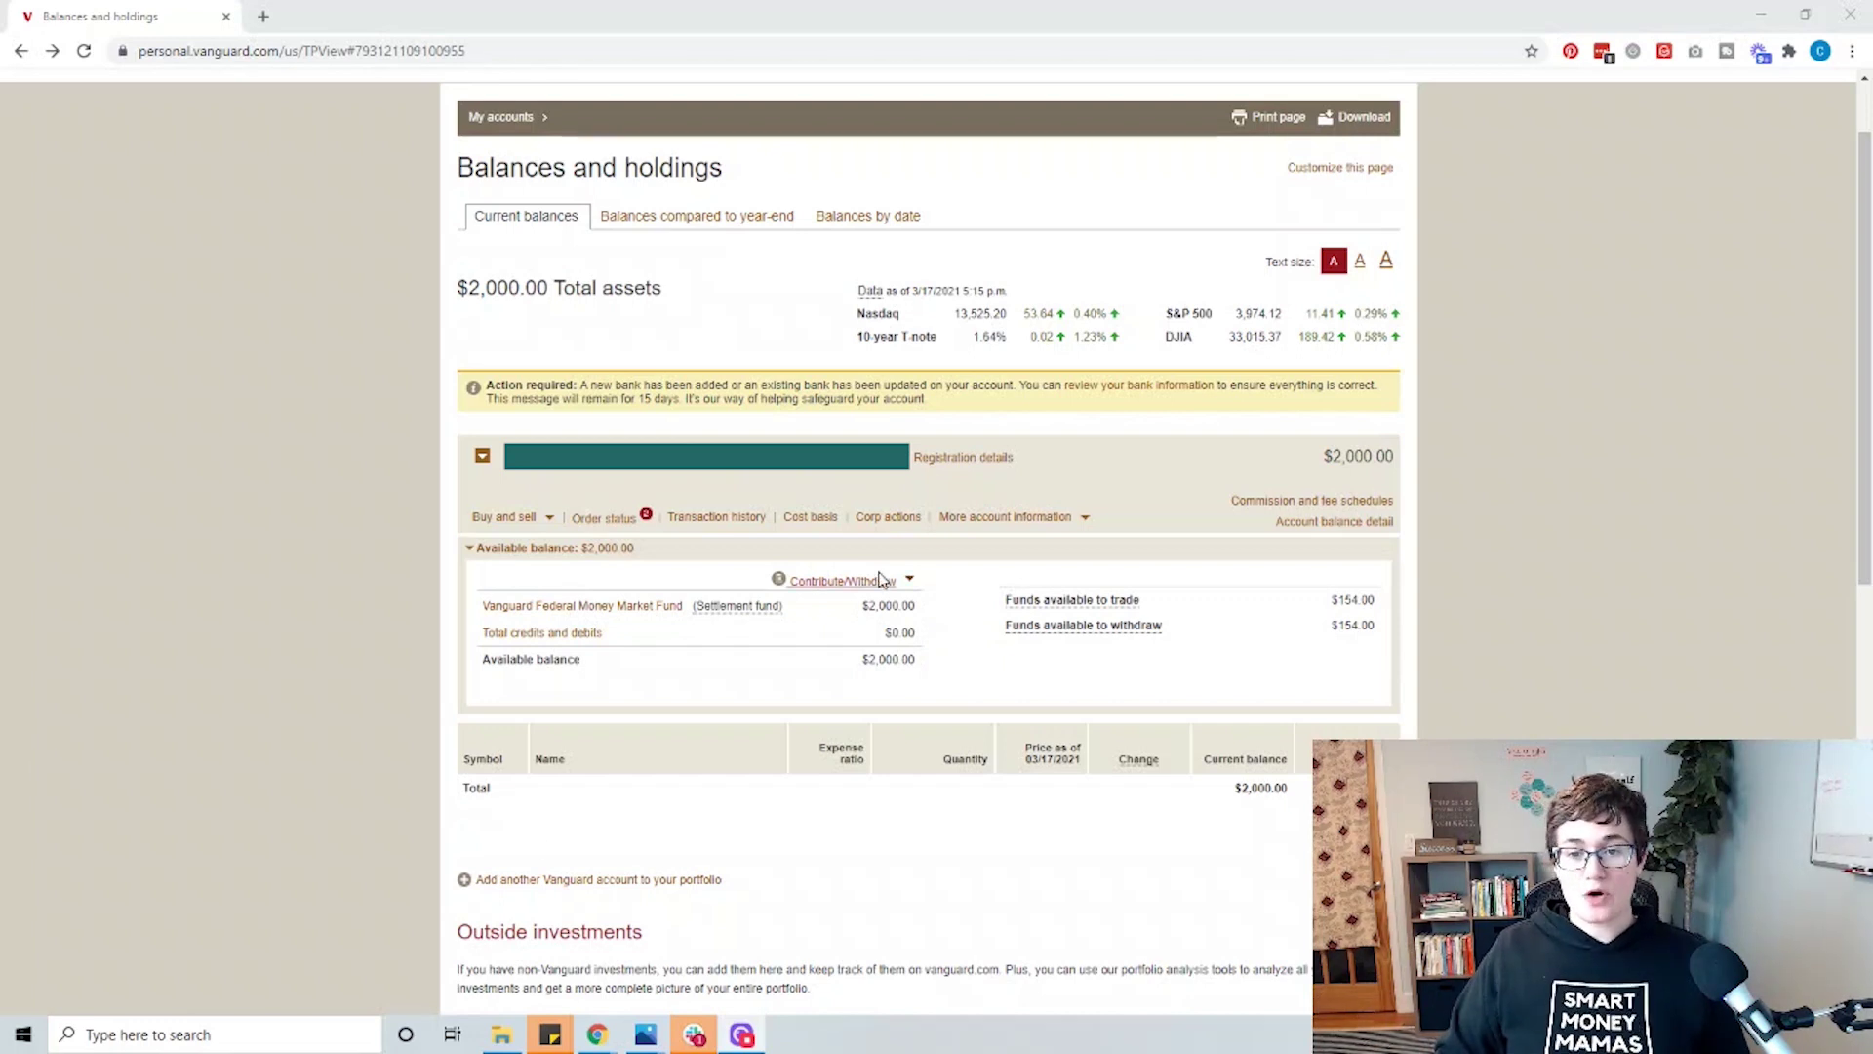
# Start a contribution to the IRA and go to the settlement fund's 2021 contribution amount
pyautogui.click(847, 581)
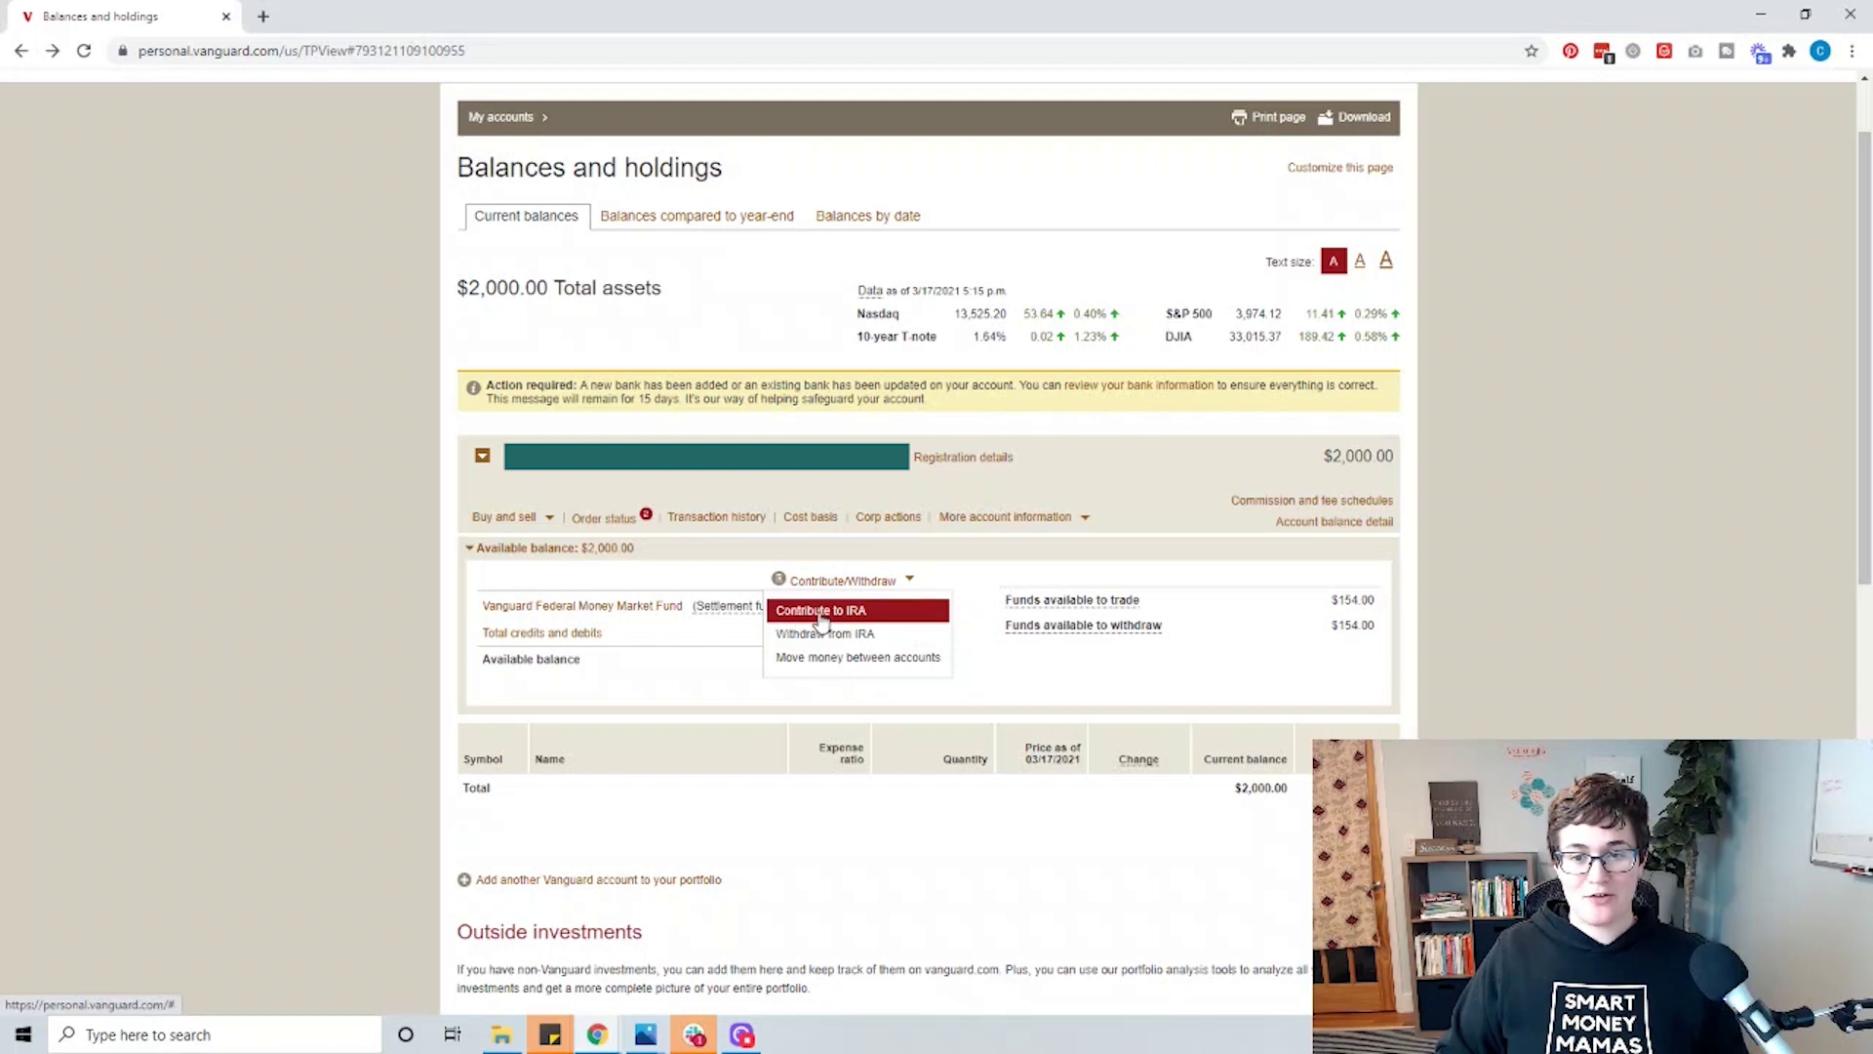
pyautogui.click(820, 611)
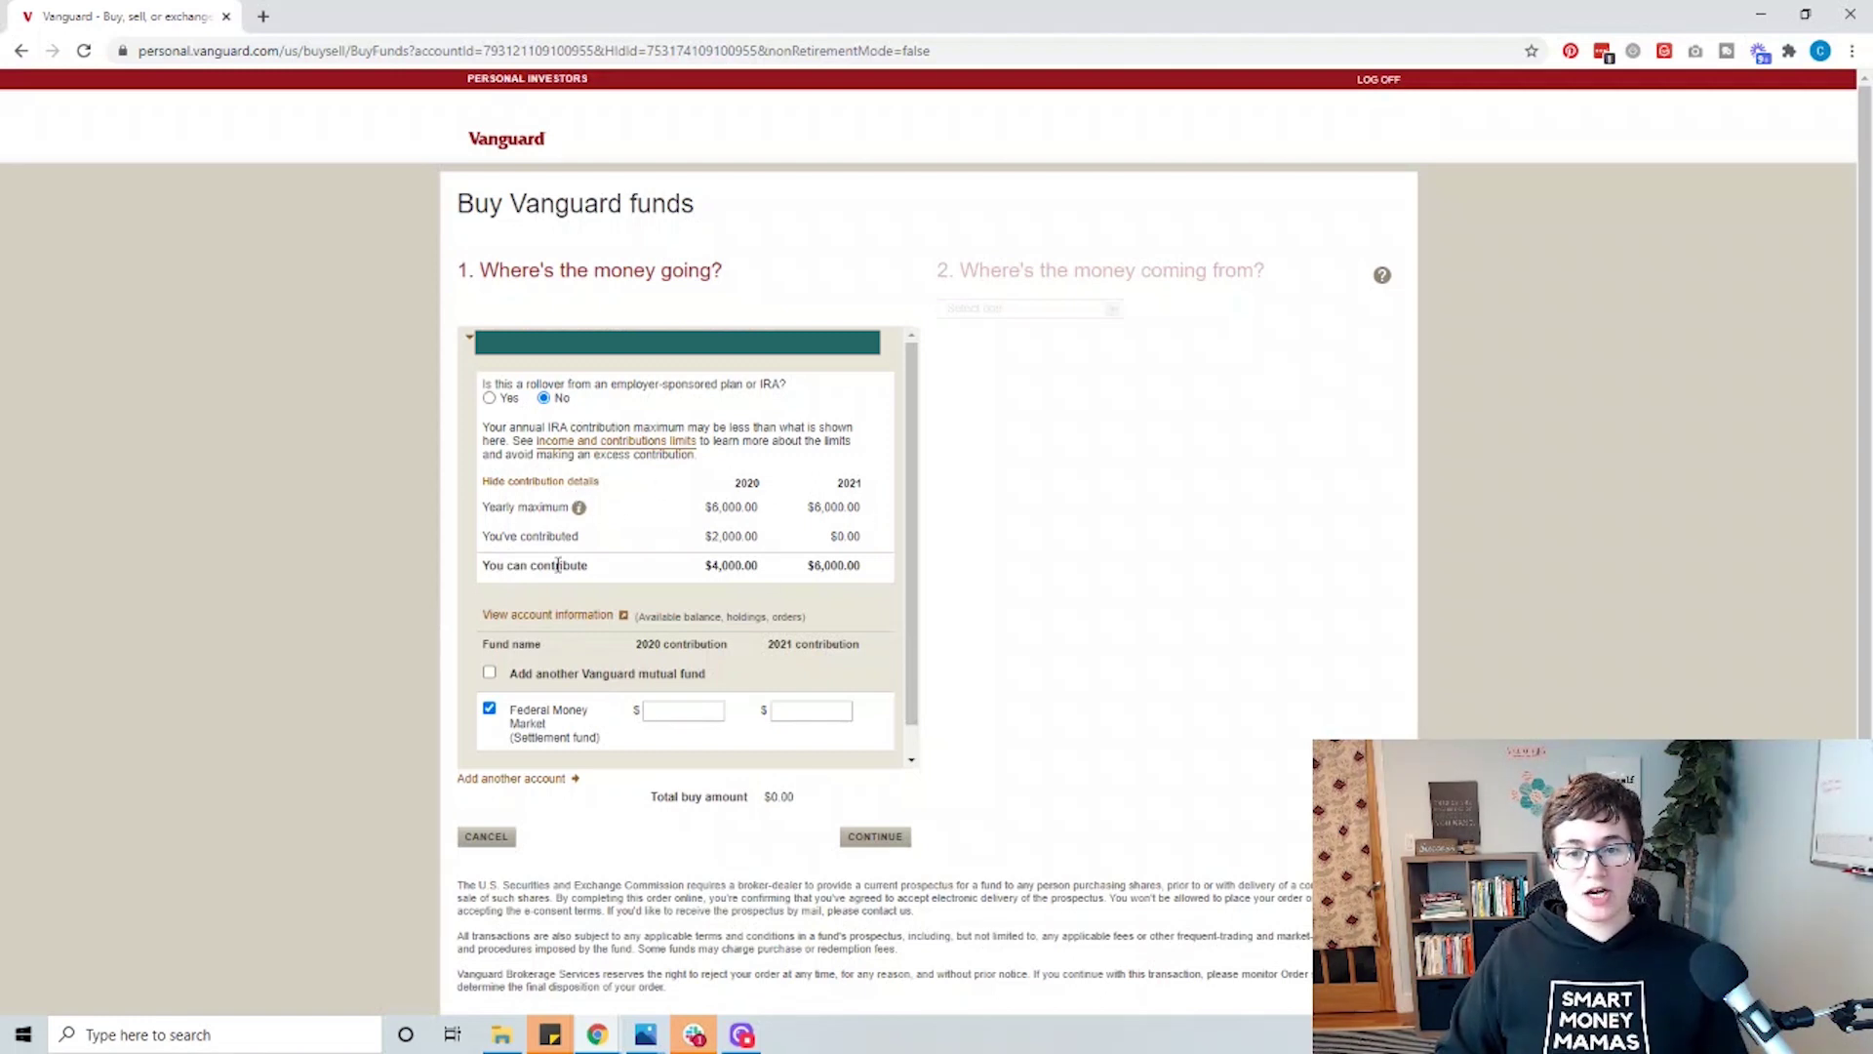
pyautogui.scroll(-1, 562, 581)
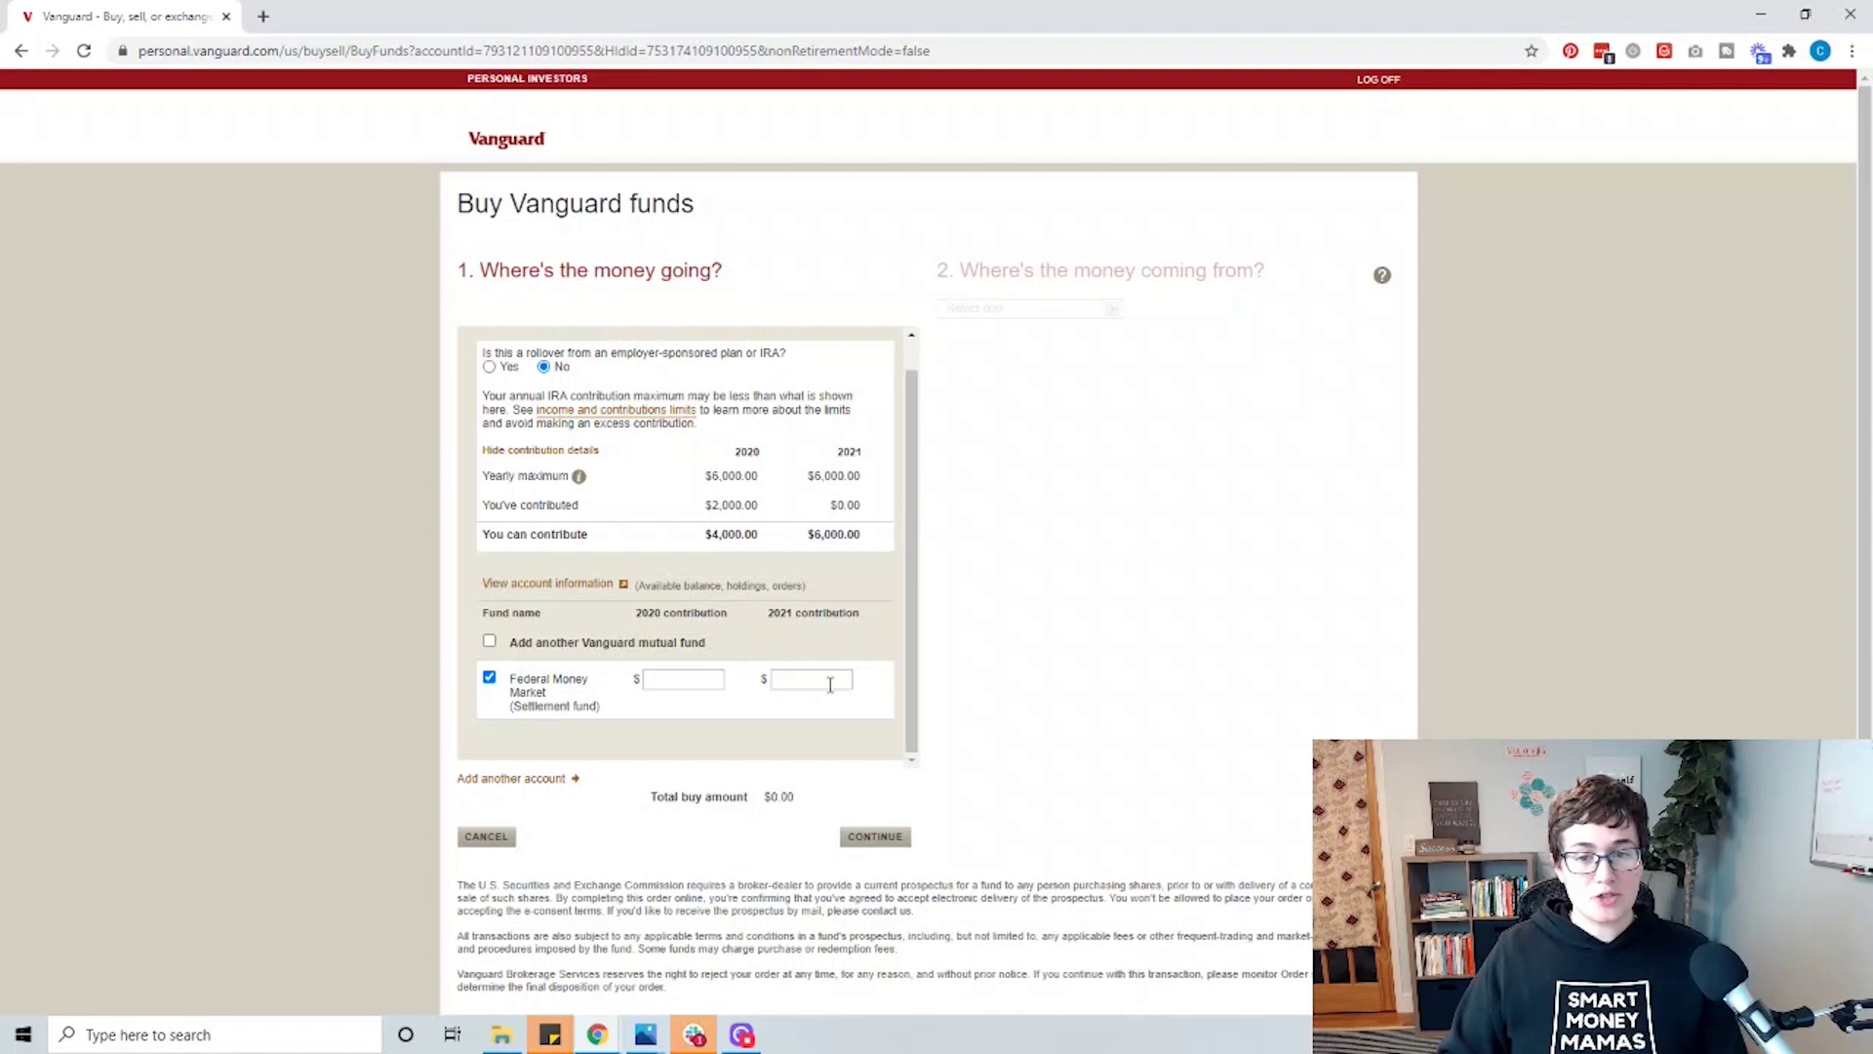
pyautogui.click(830, 684)
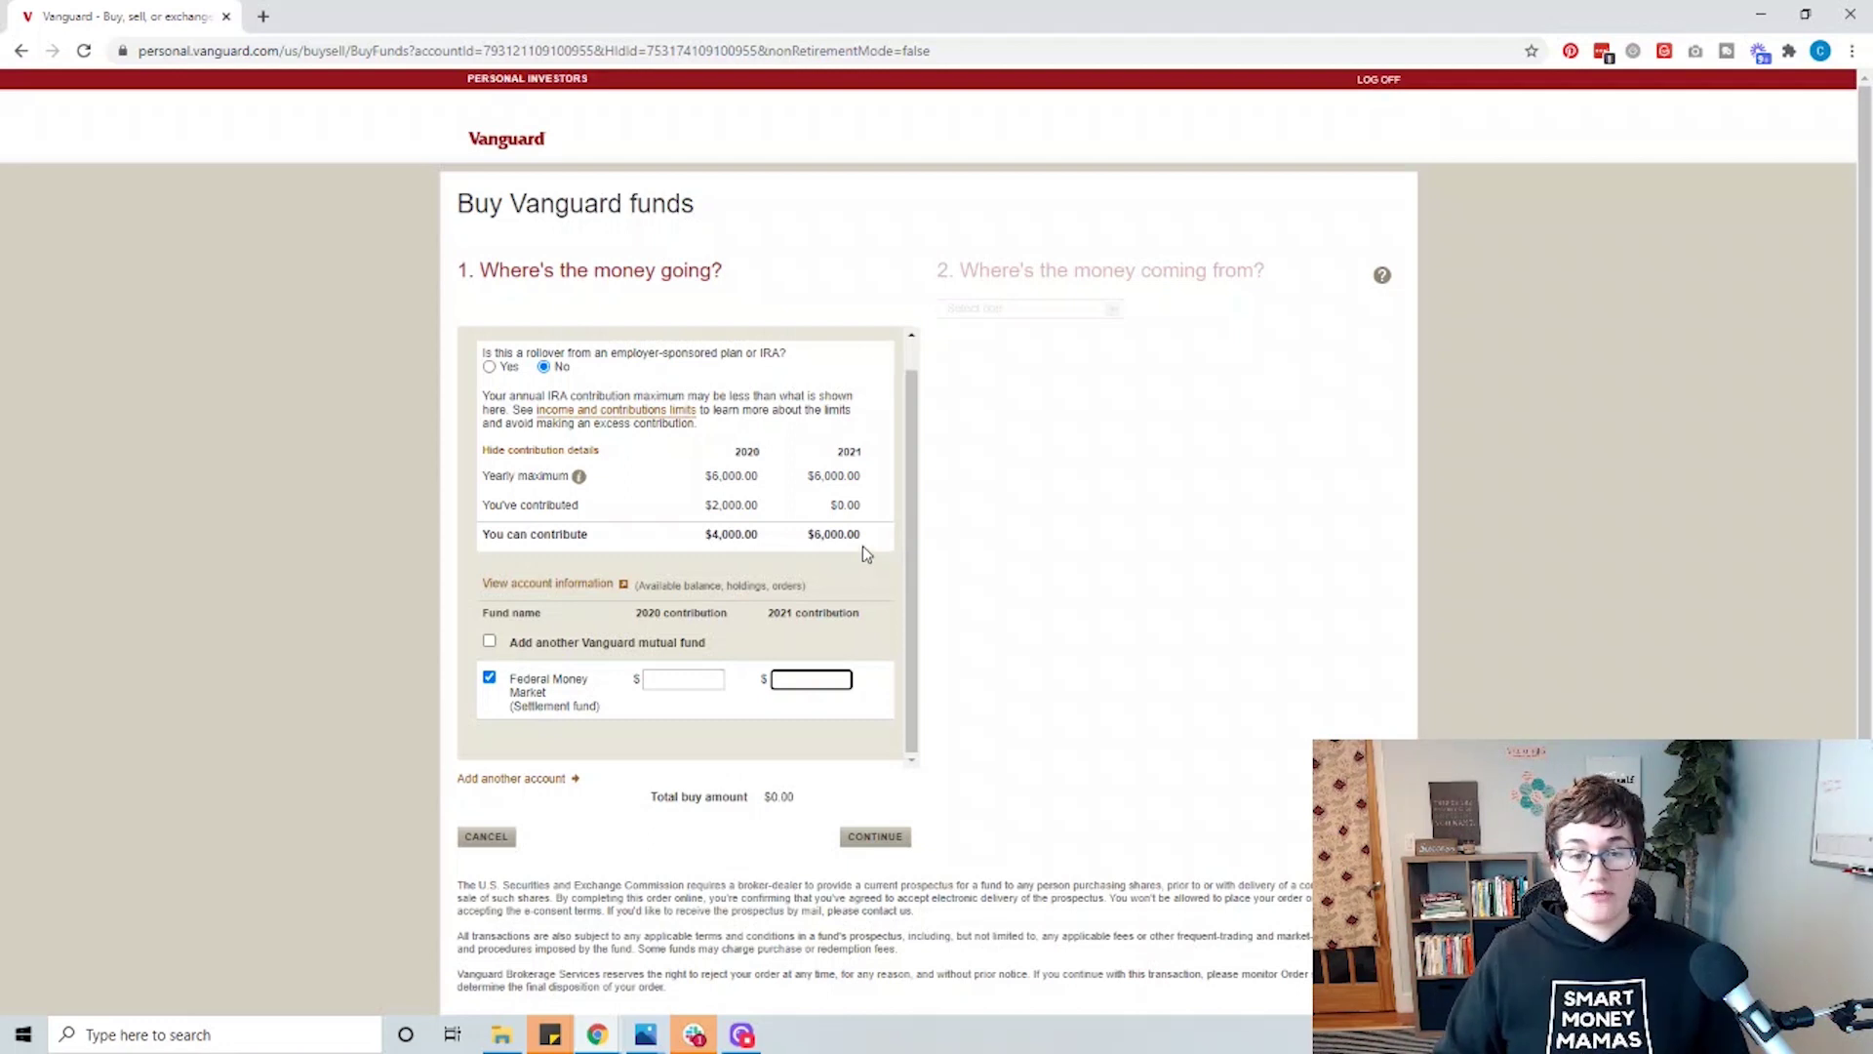
# Add another Vanguard mutual fund to the contribution, choosing Target Retirement 2055 from the Target Retirement Funds
pyautogui.click(491, 644)
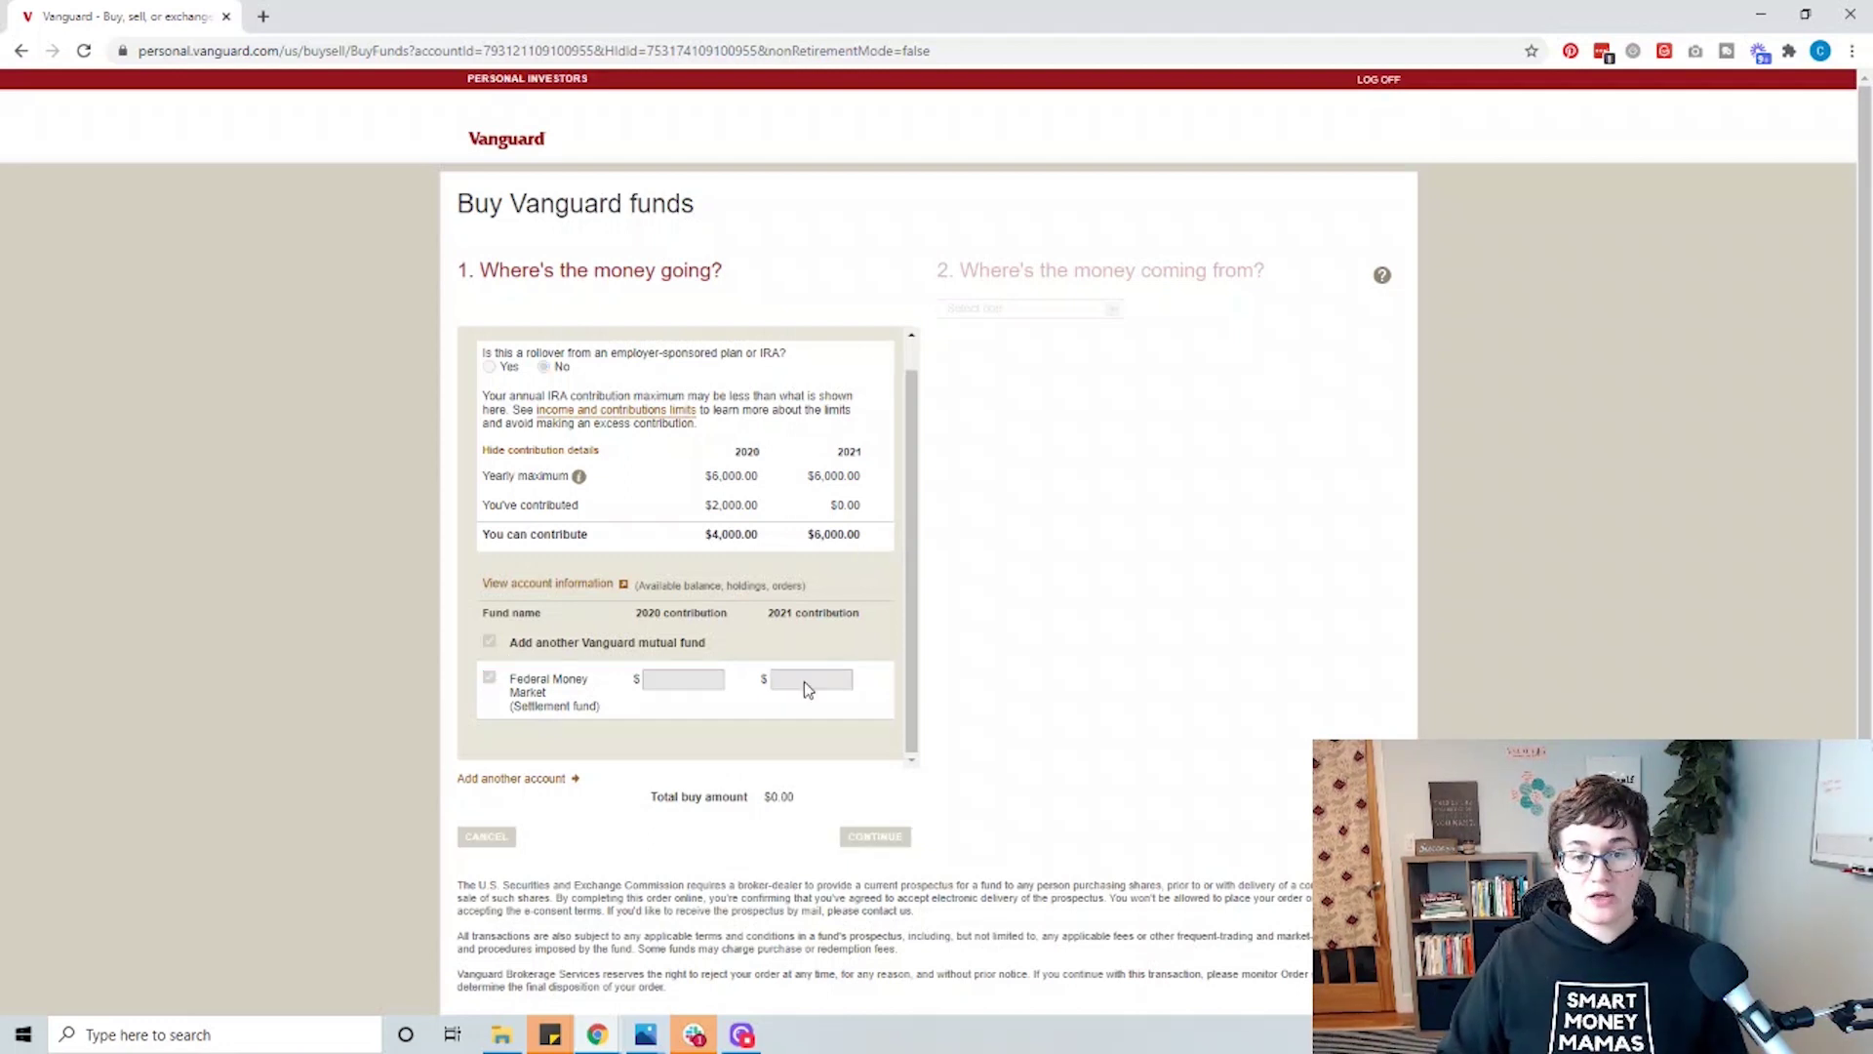
pyautogui.scroll(-1, 804, 681)
pyautogui.click(616, 645)
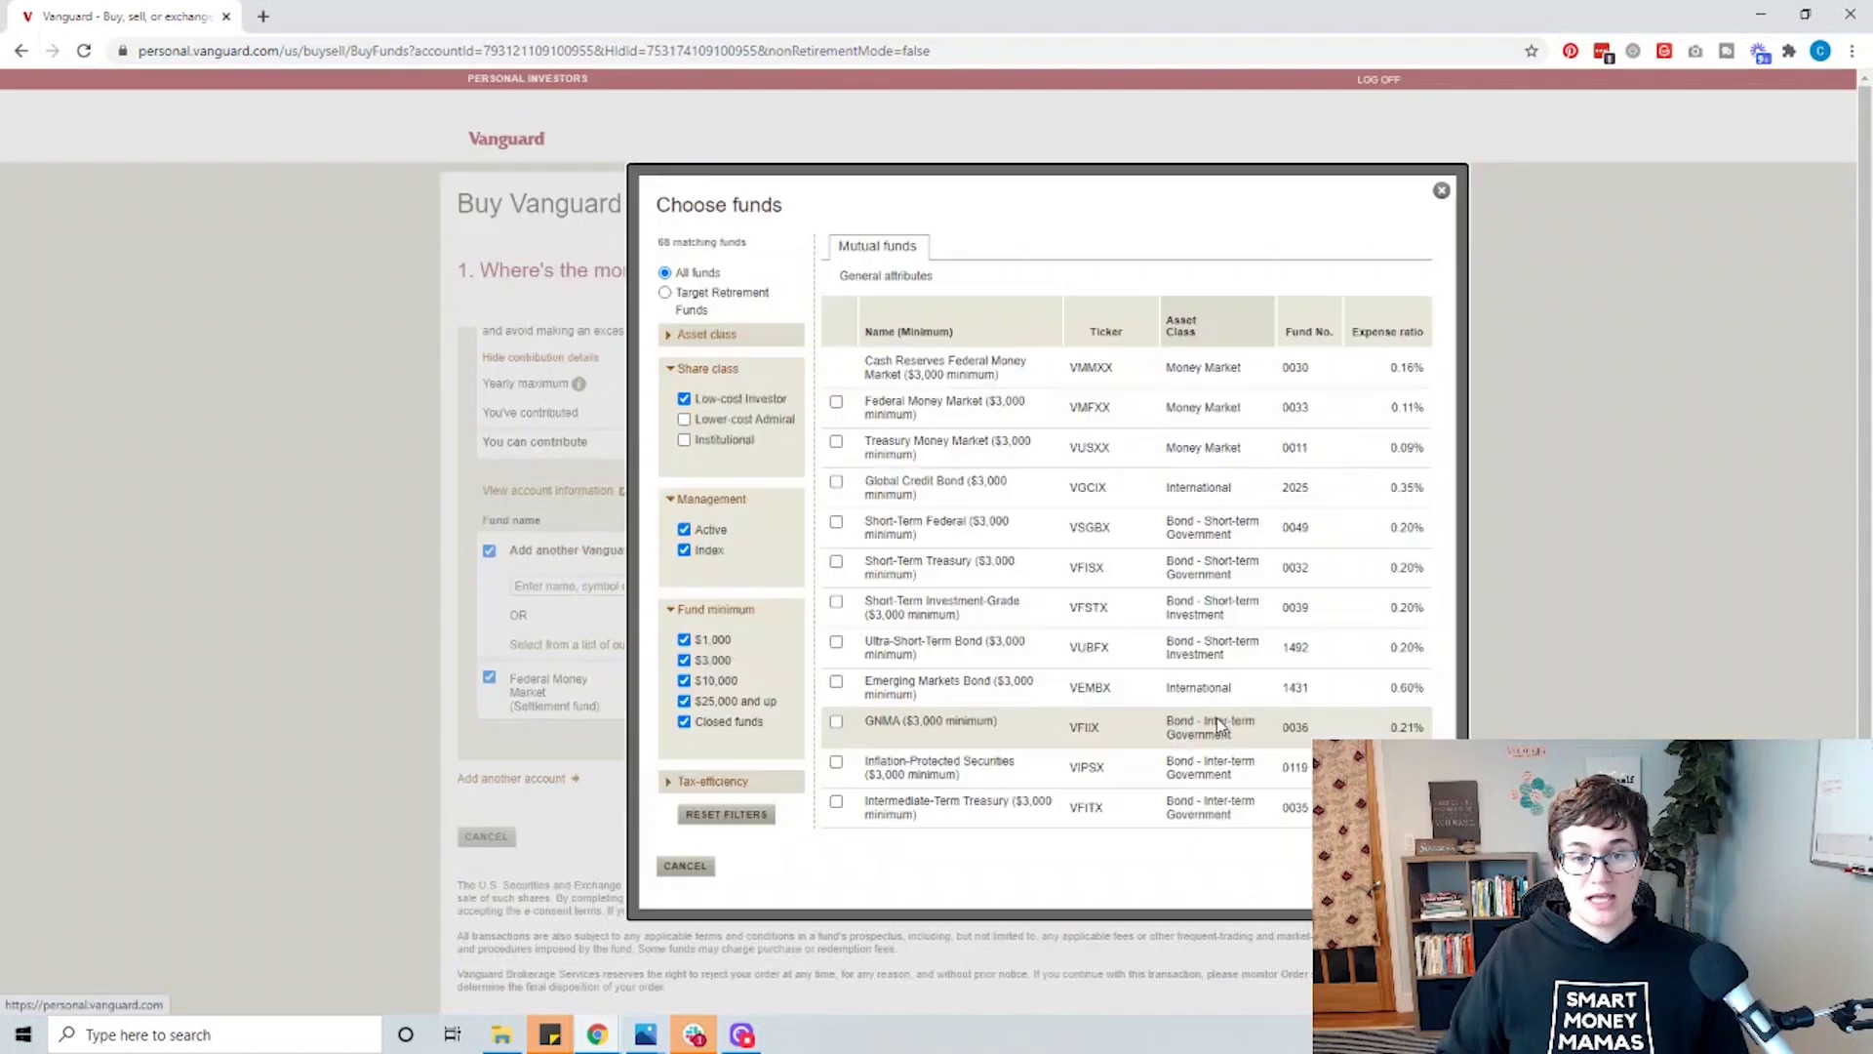
pyautogui.click(696, 310)
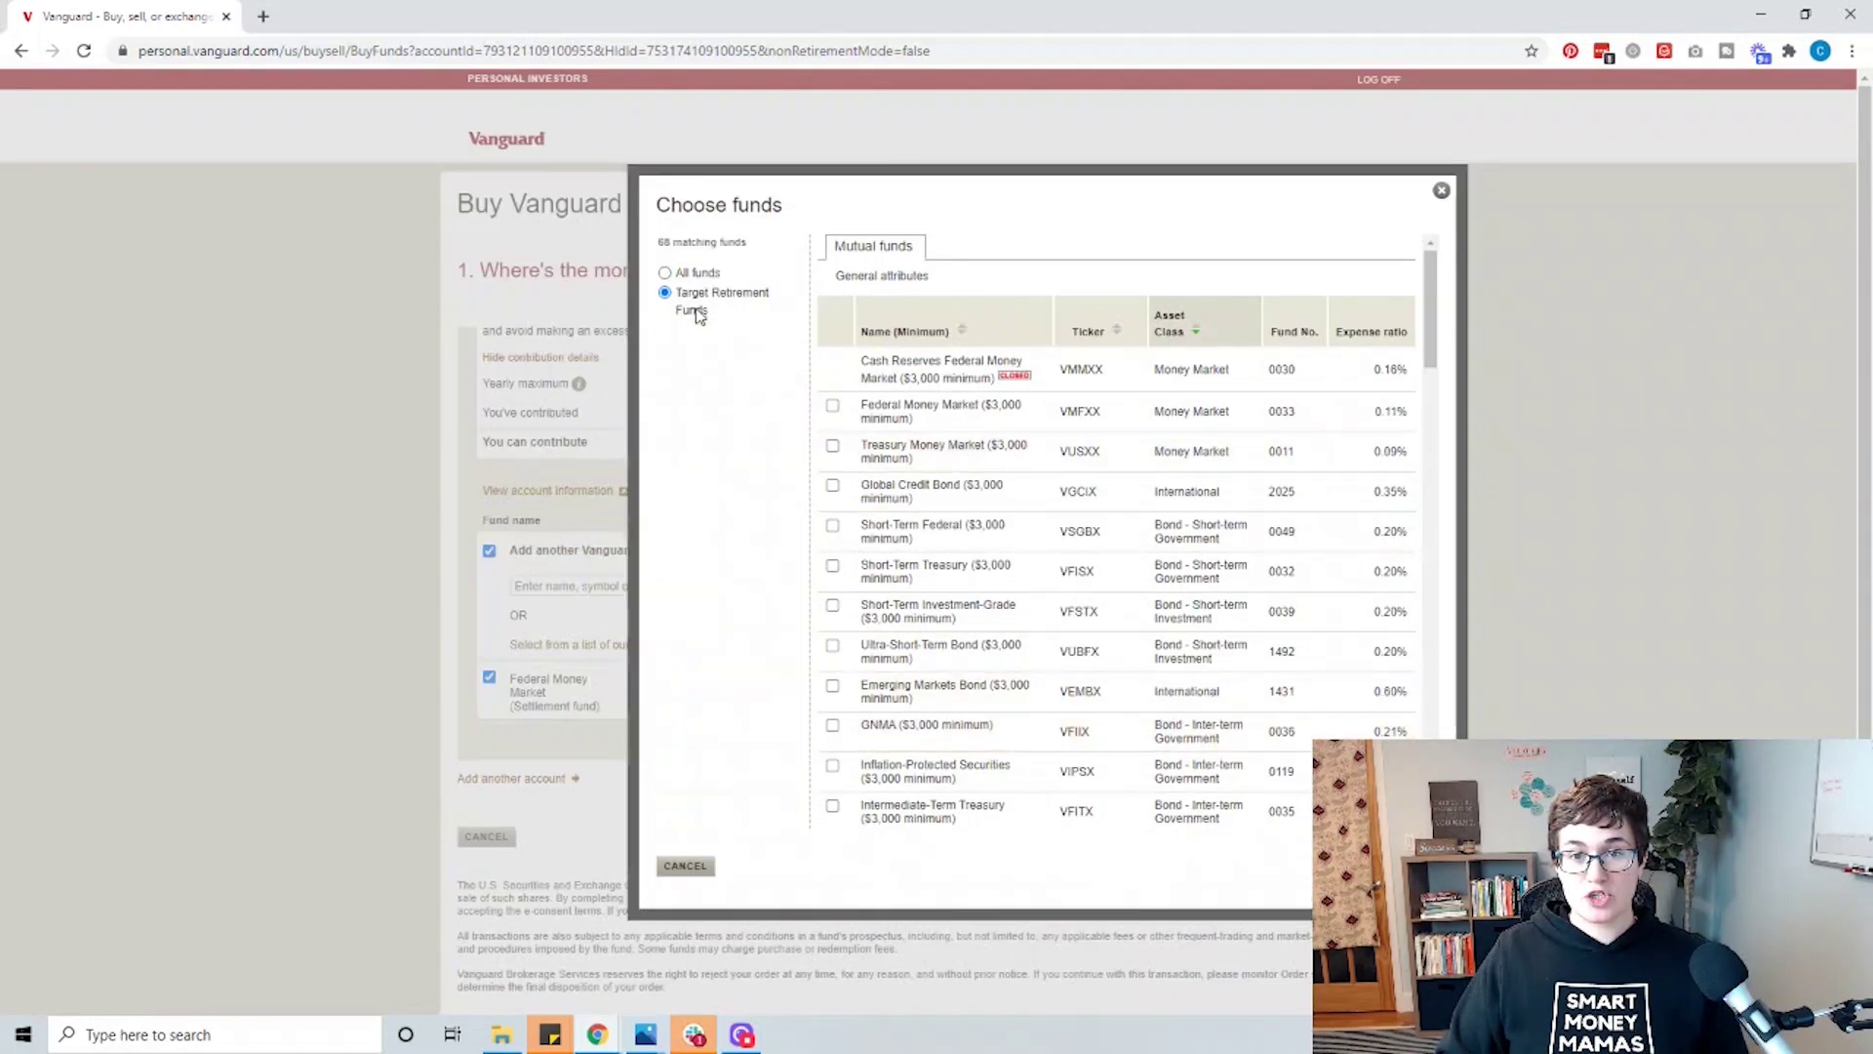
pyautogui.click(832, 723)
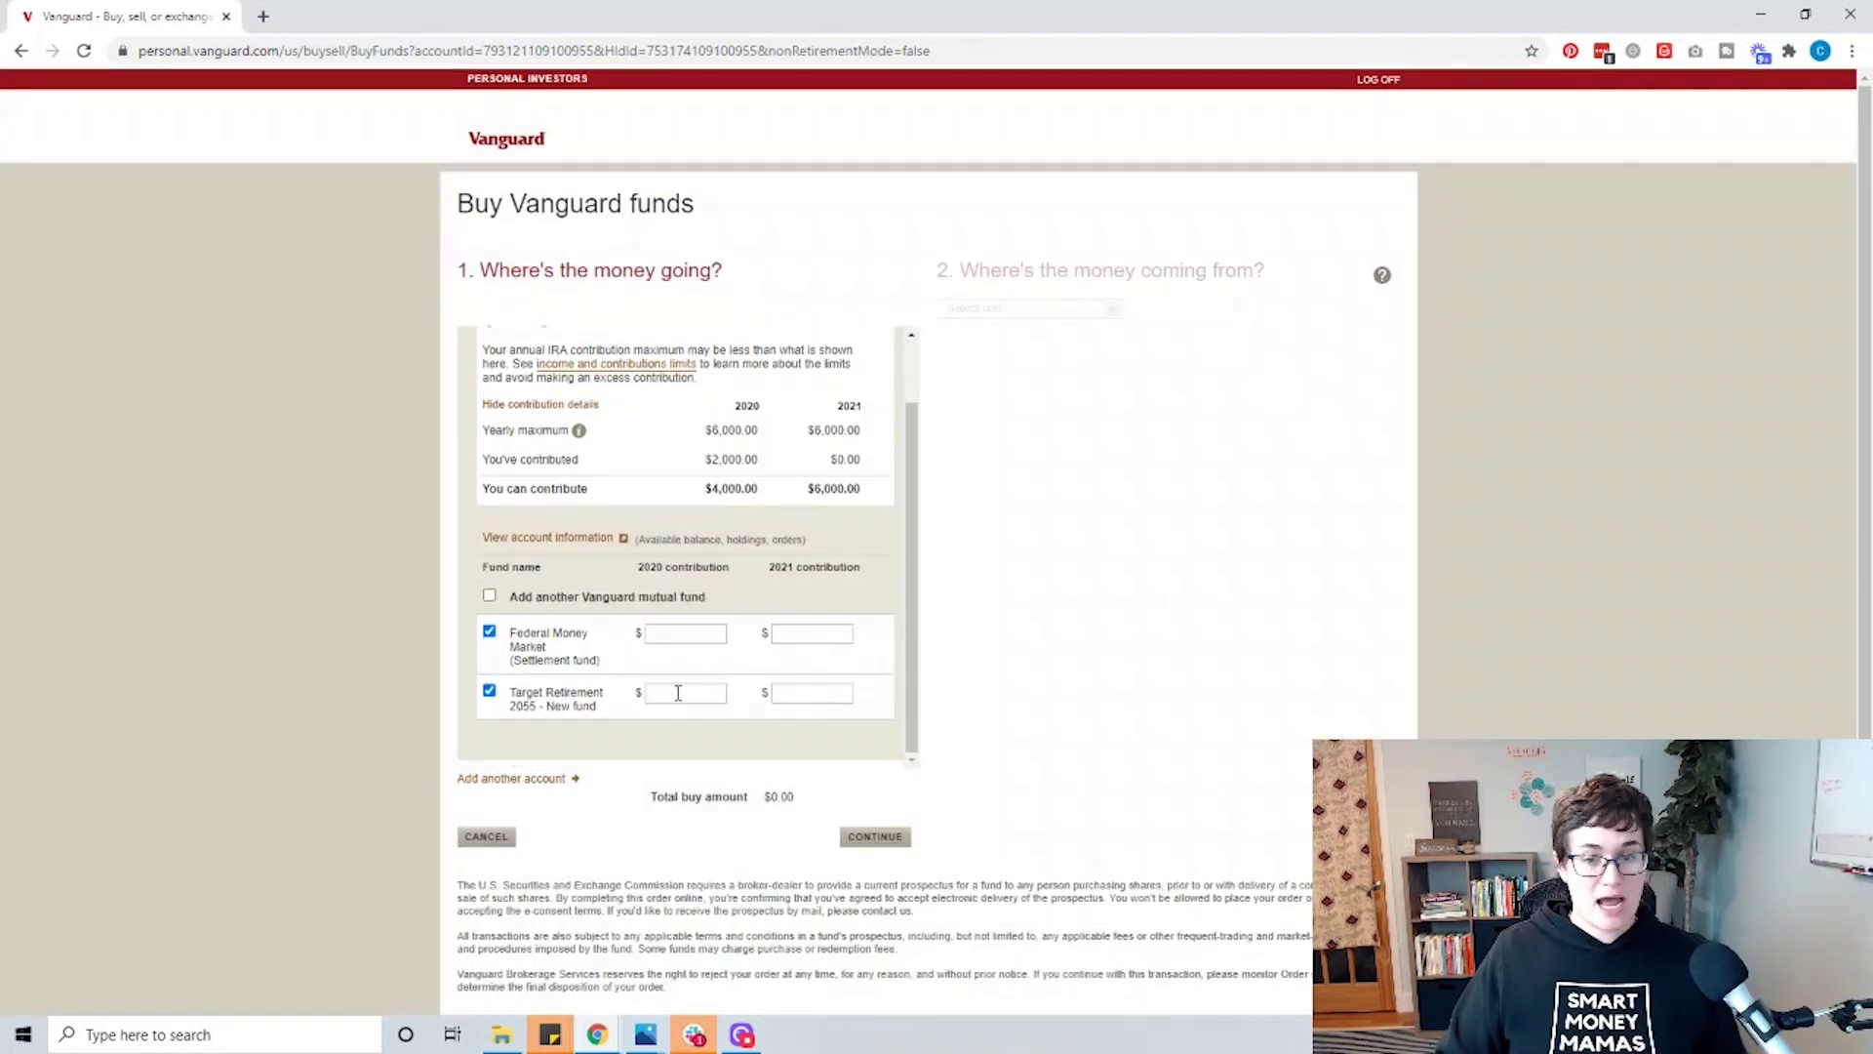
# Set the 2020 contribution for the Target Retirement 2055 fund to $1,000
pyautogui.click(810, 692)
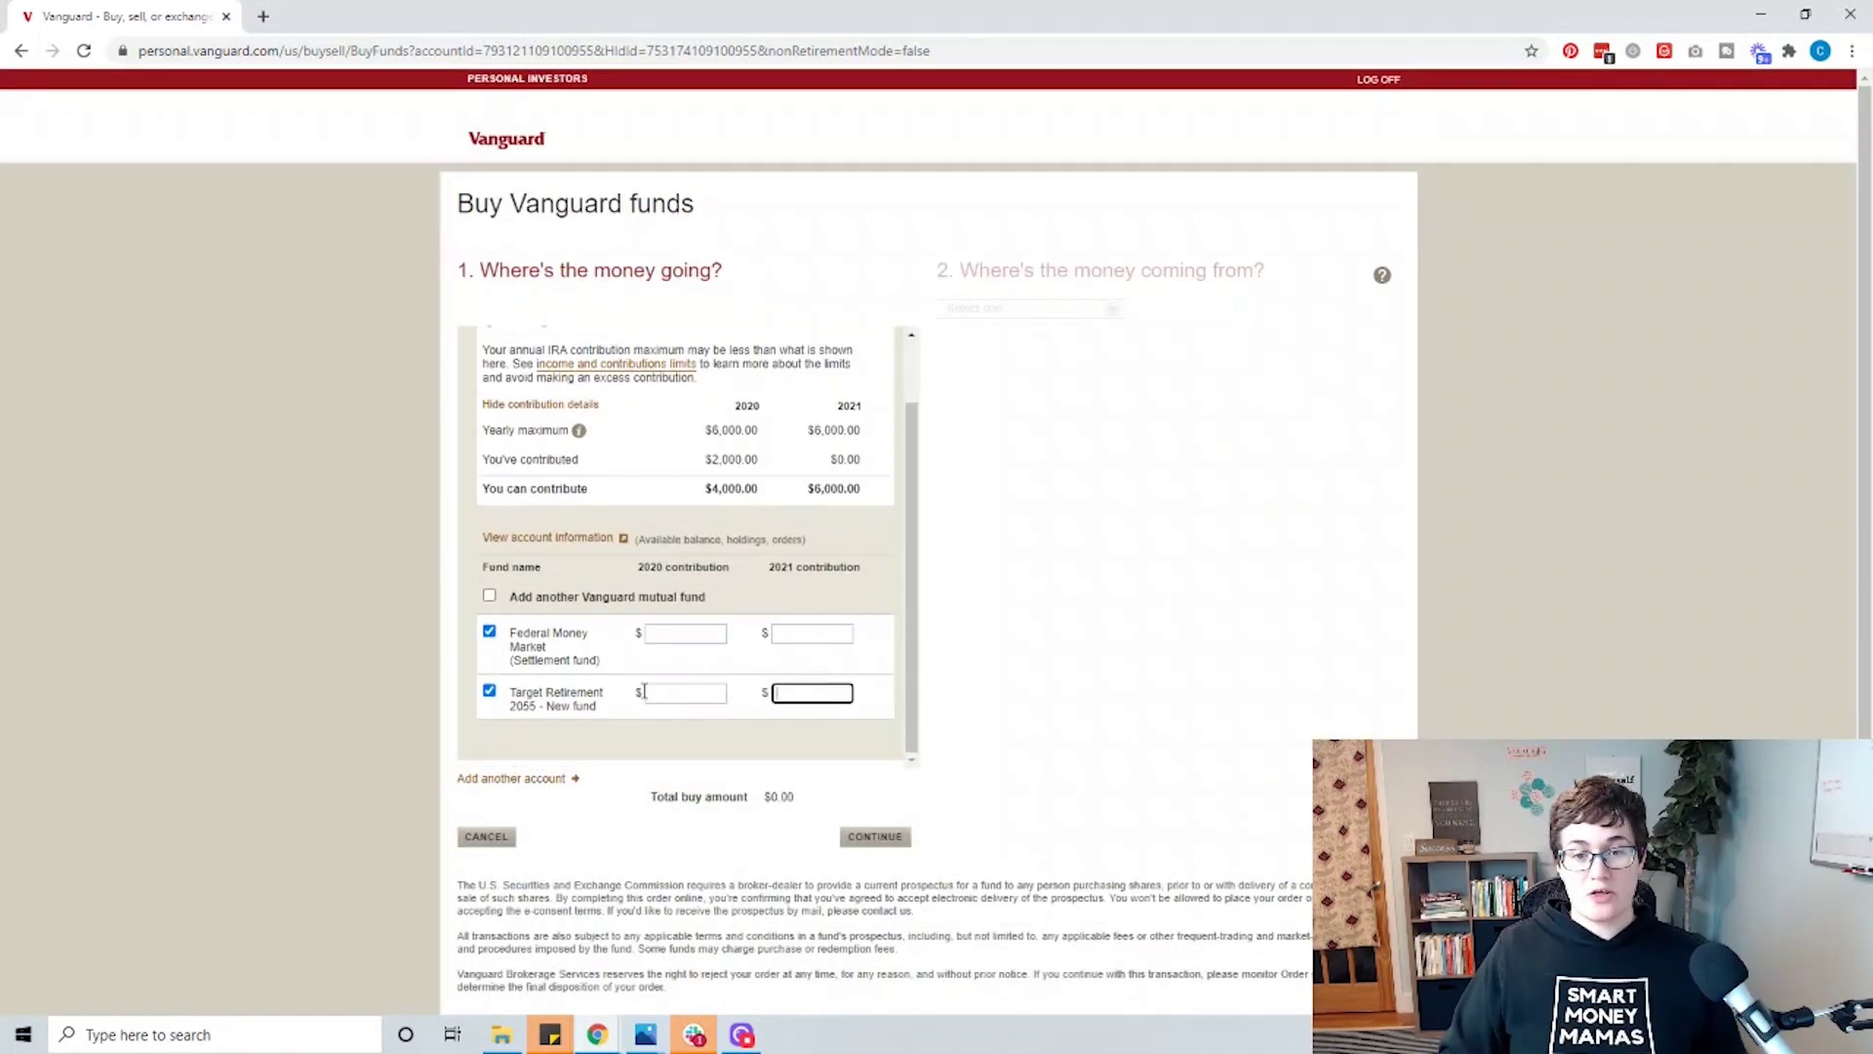
pyautogui.click(715, 701)
pyautogui.write('1,000')
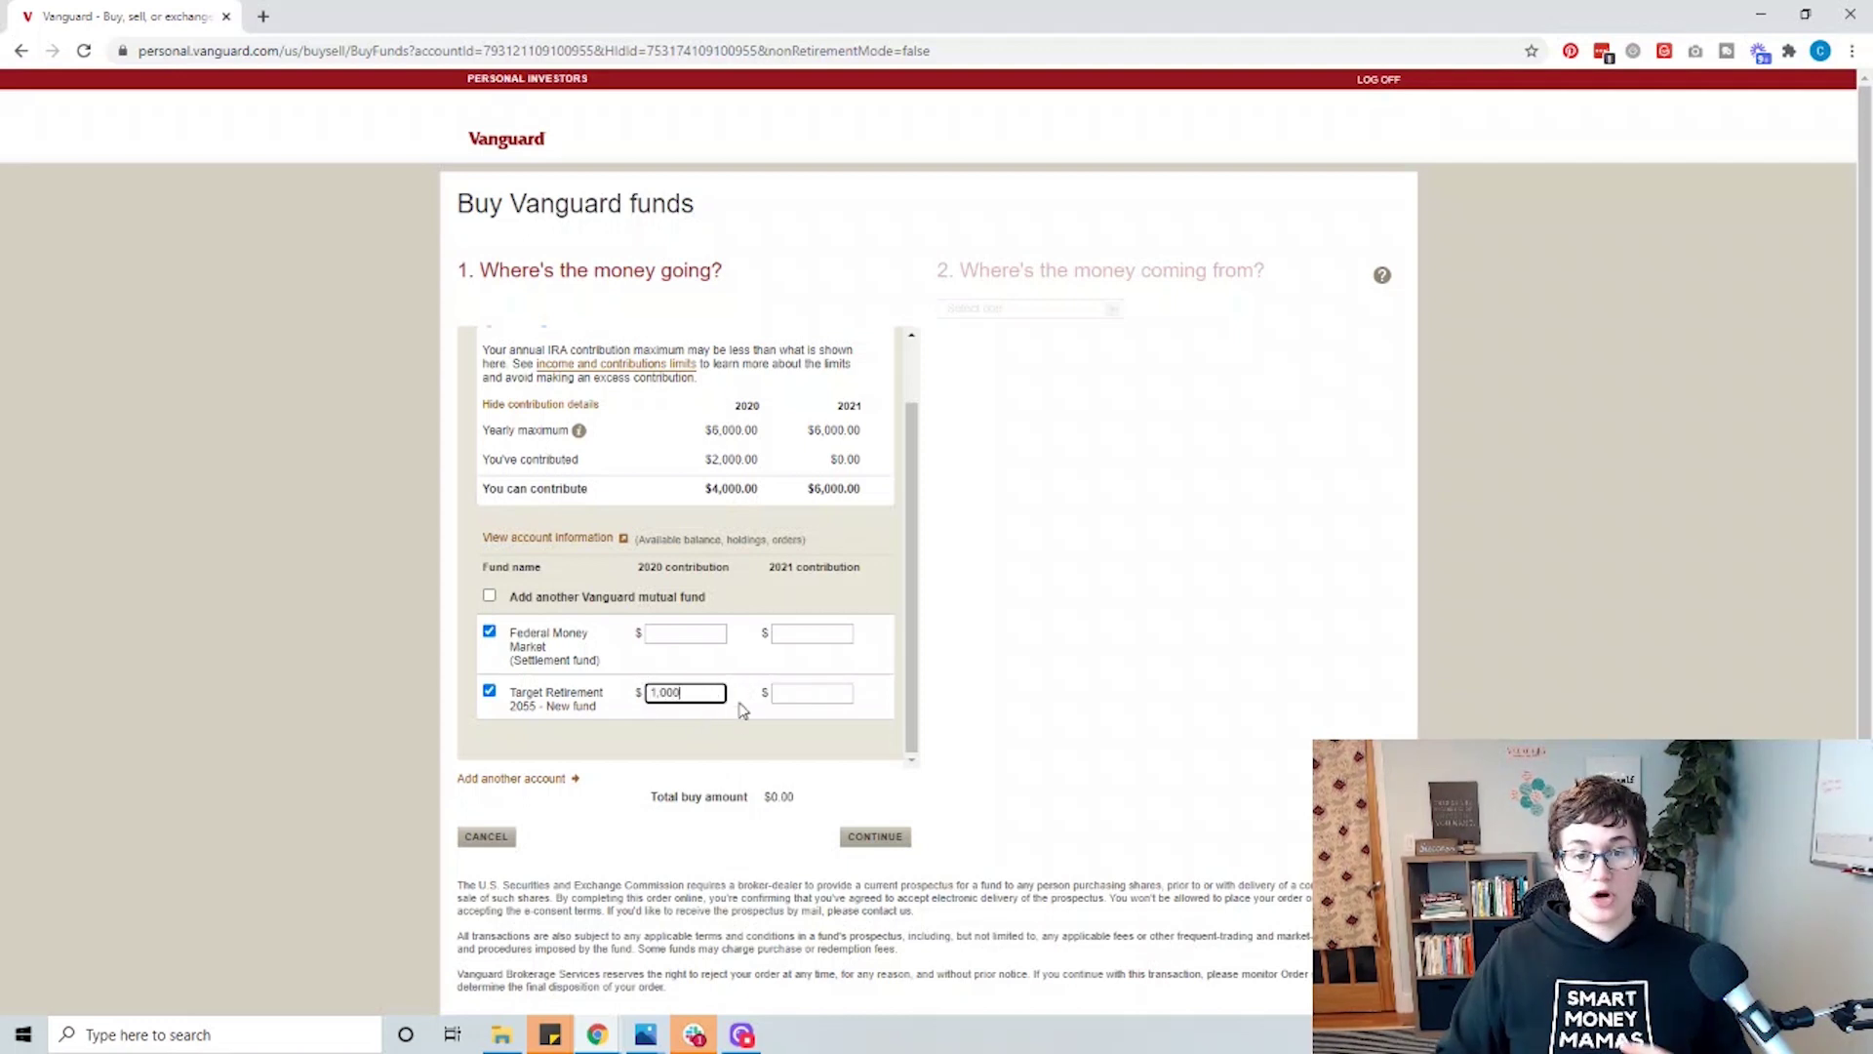
pyautogui.click(739, 722)
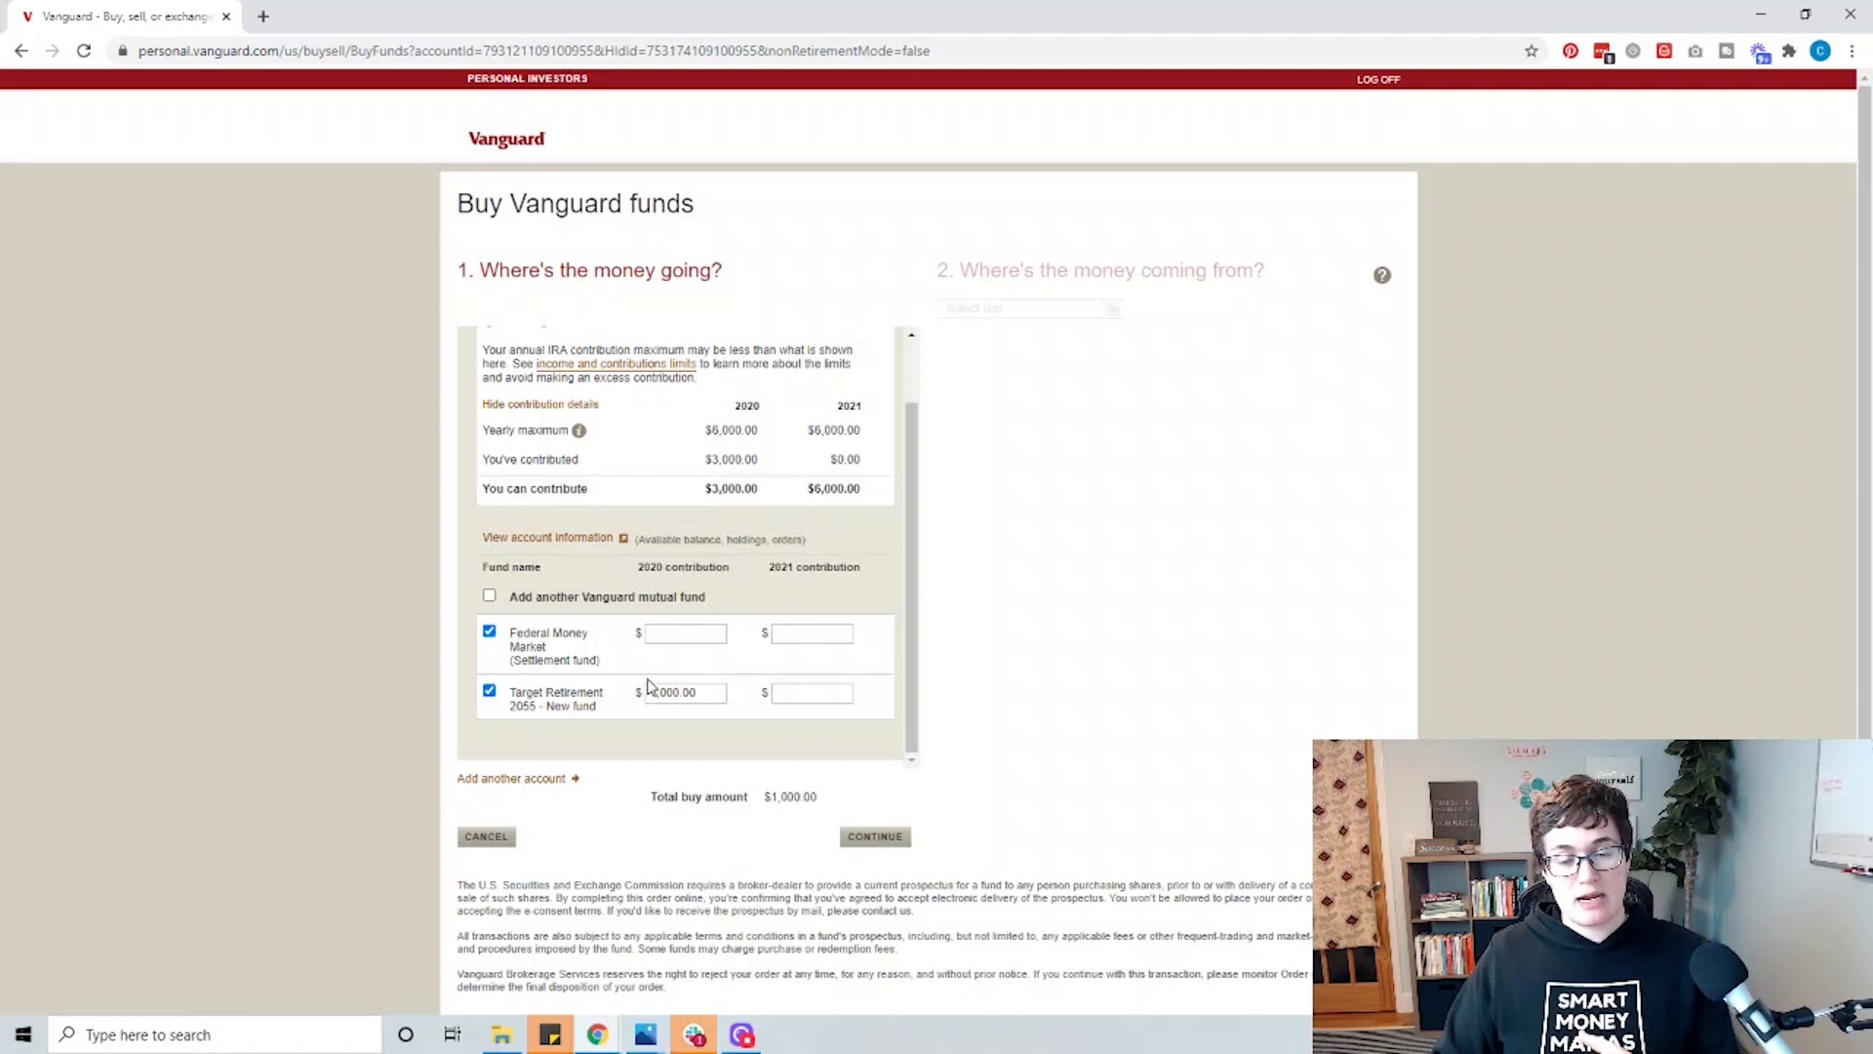
# Deselect the Target Retirement 2055 fund and set the Federal Money Market settlement fund's 2020 contribution to $500
pyautogui.click(489, 690)
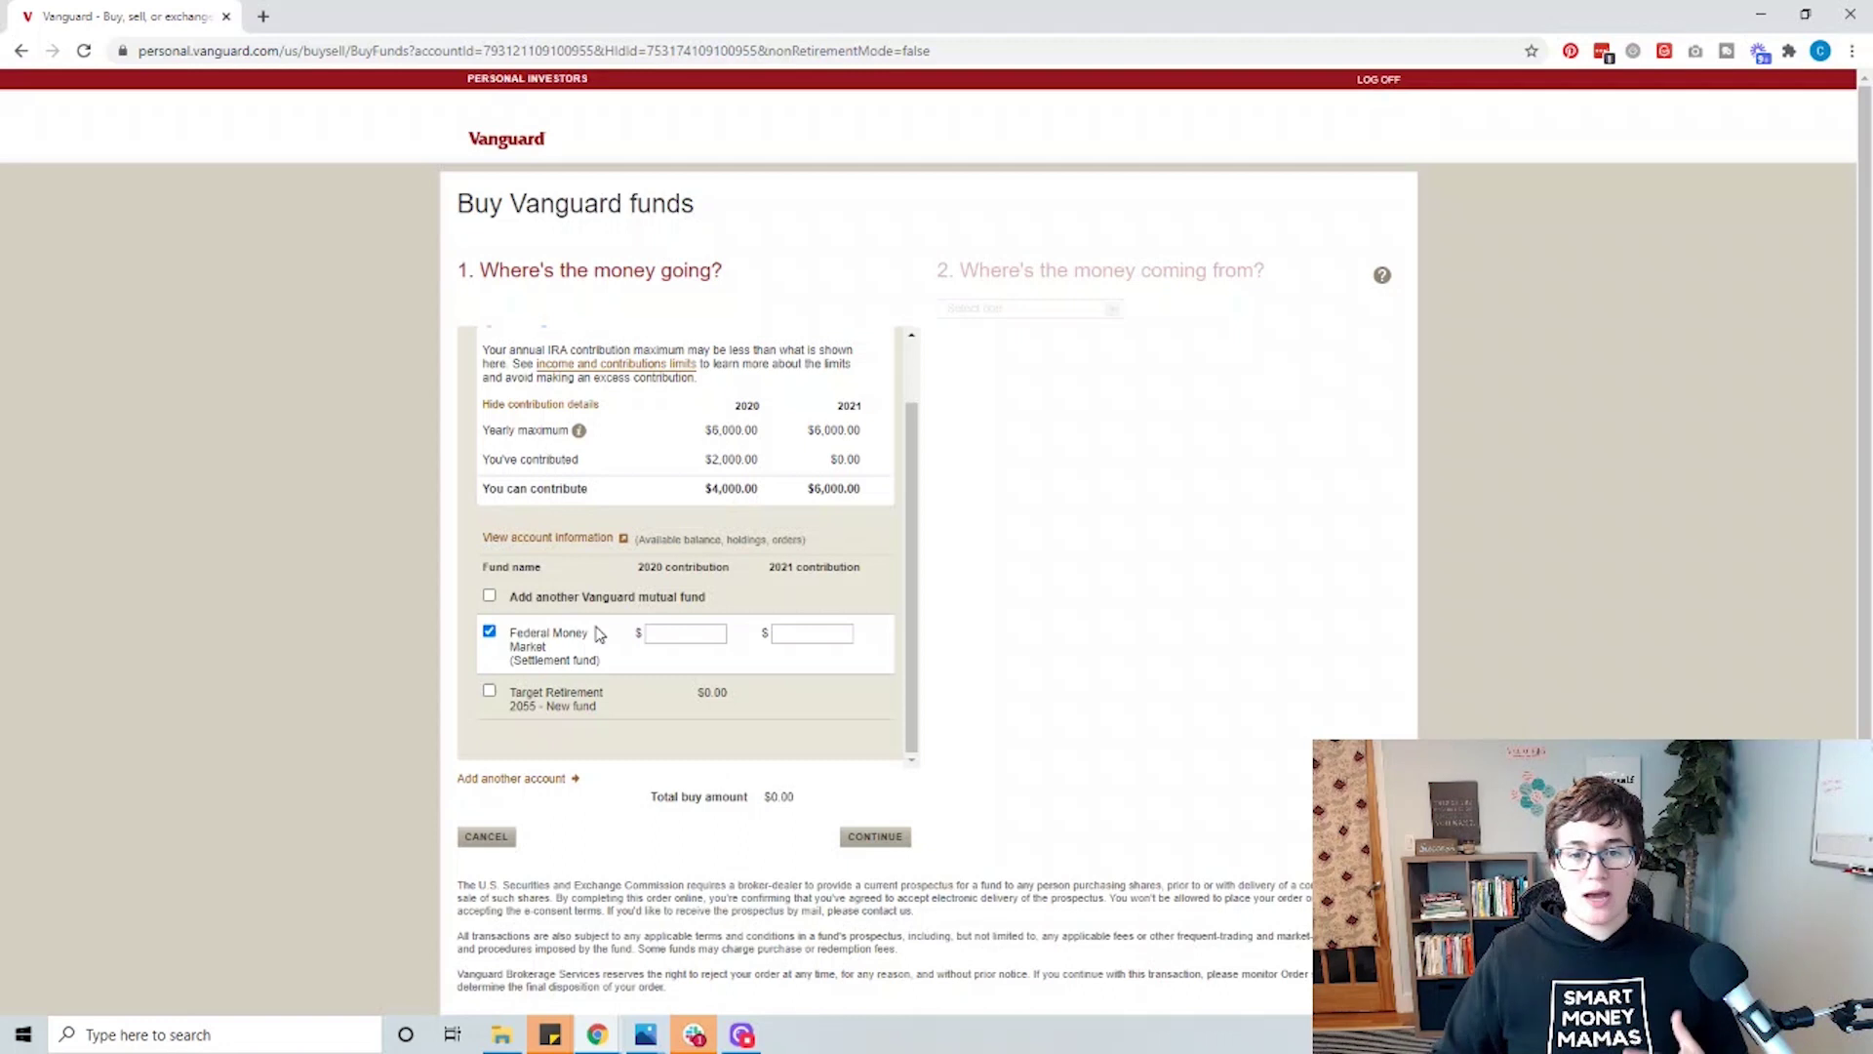
pyautogui.click(683, 633)
pyautogui.write('500')
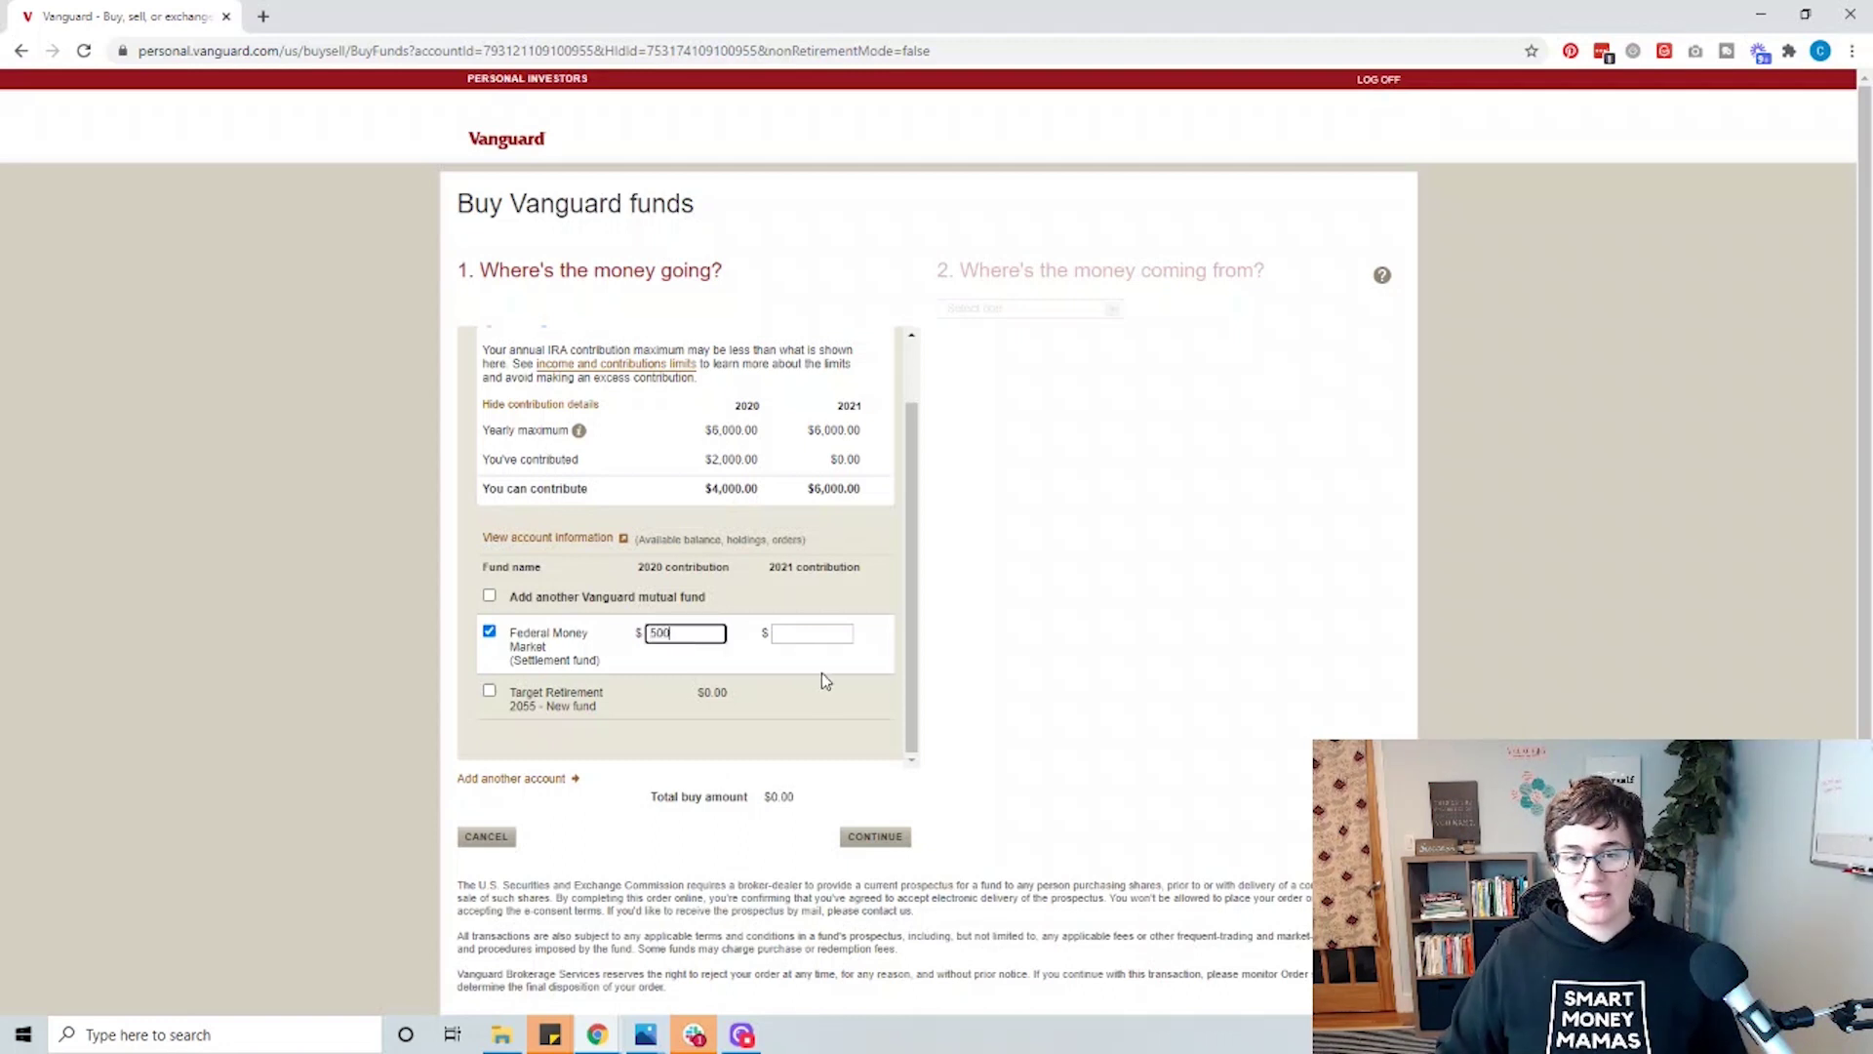
pyautogui.click(821, 671)
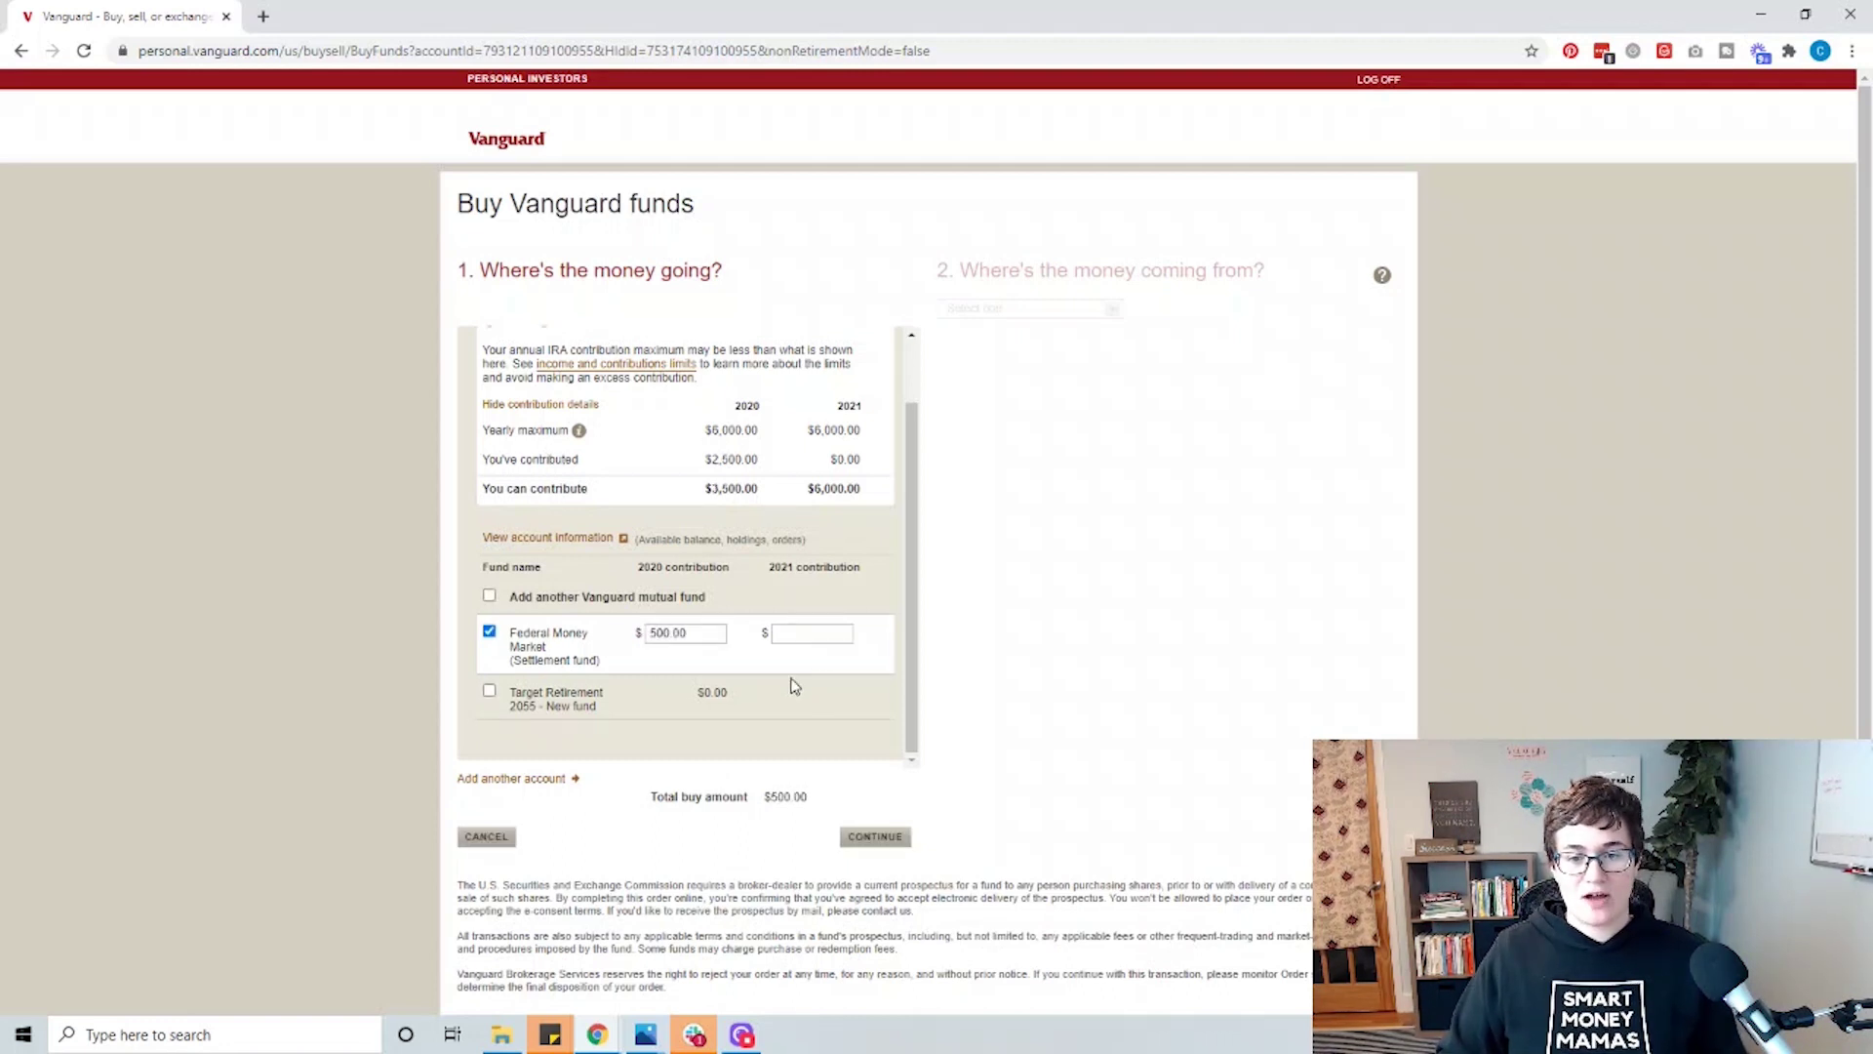
# Continue to the money source and review the available funding options, keeping the linked bank account
pyautogui.click(895, 837)
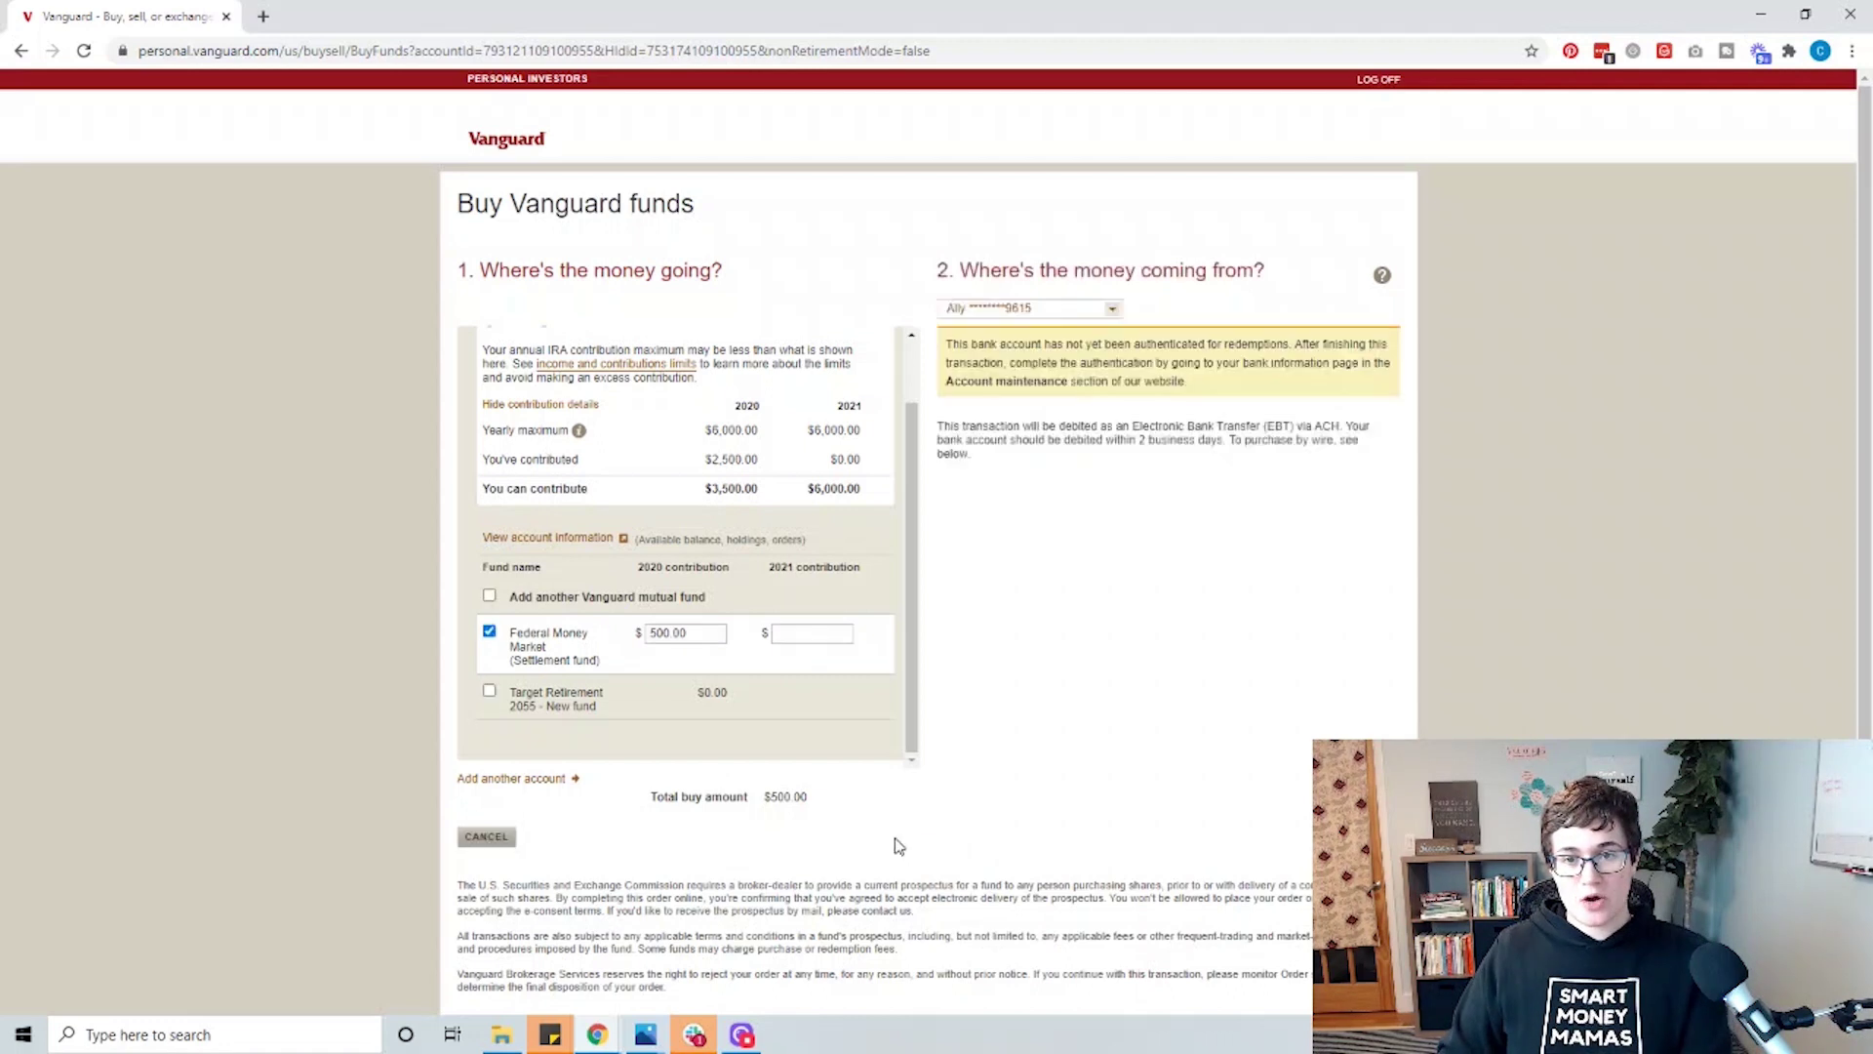
pyautogui.click(1112, 310)
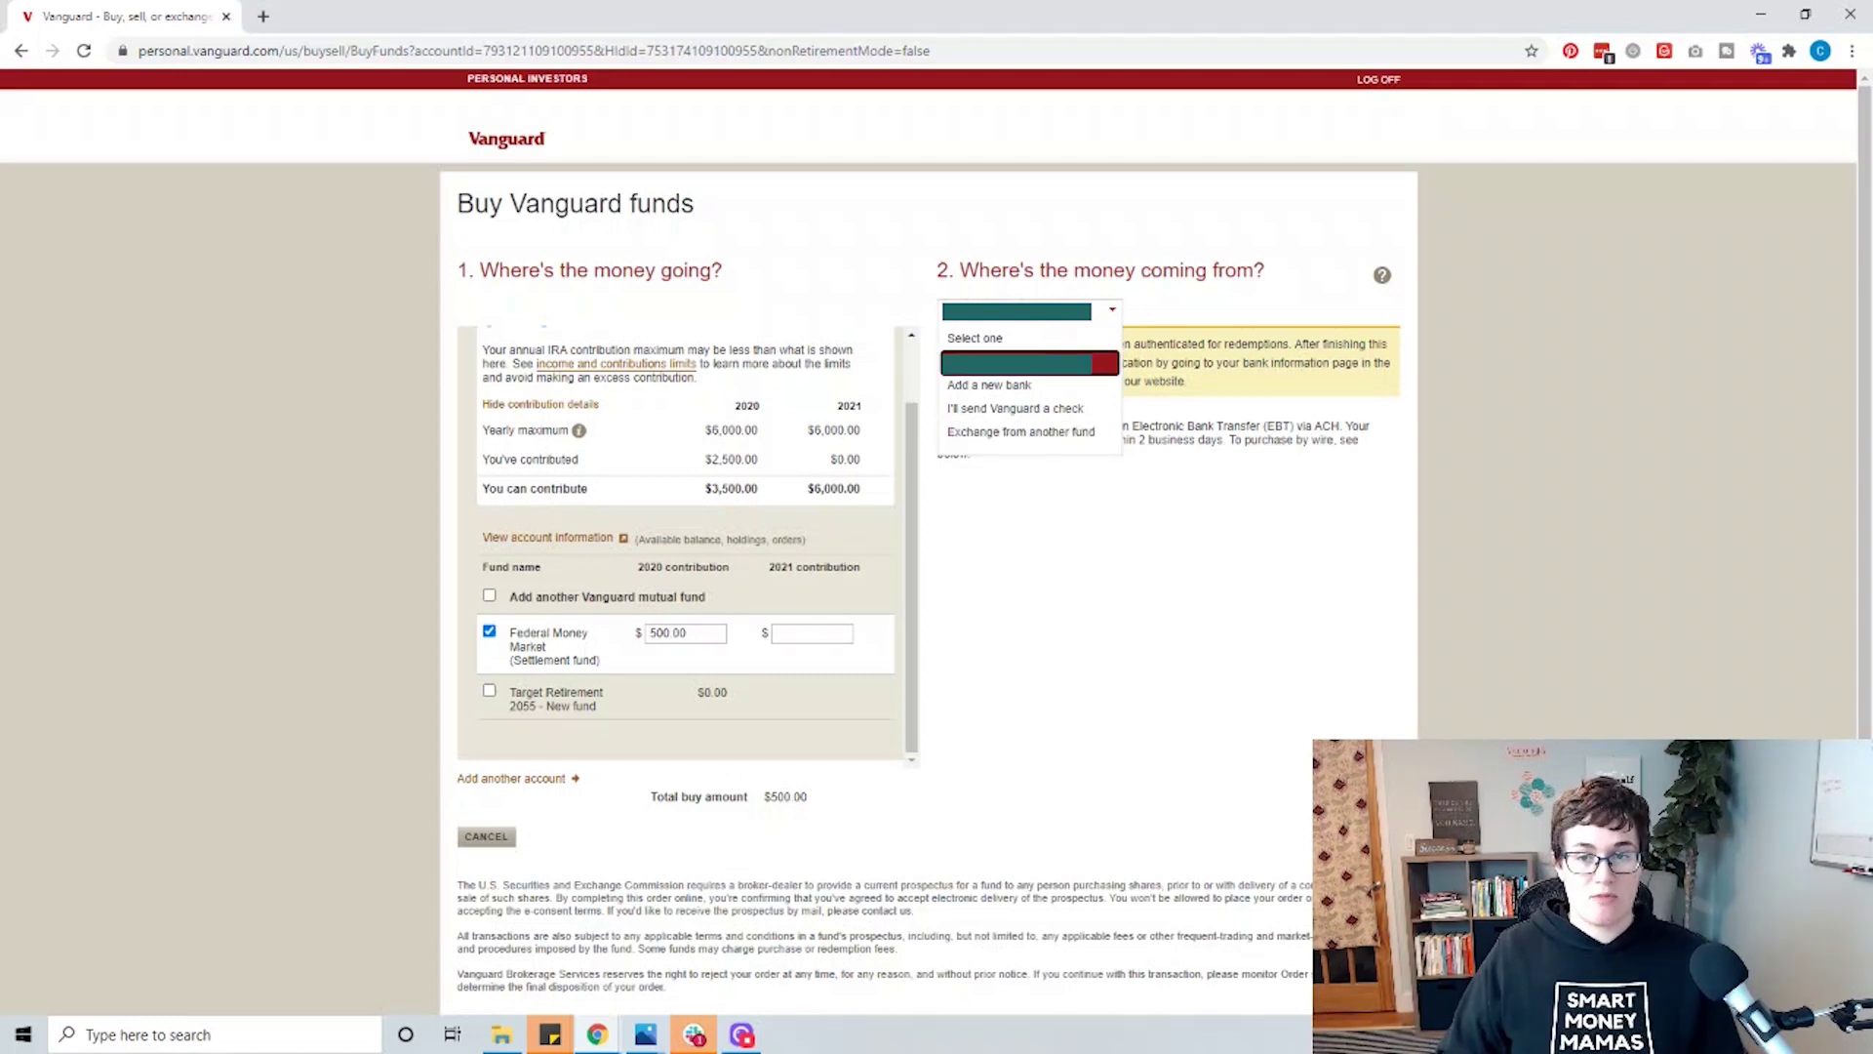
pyautogui.click(1143, 718)
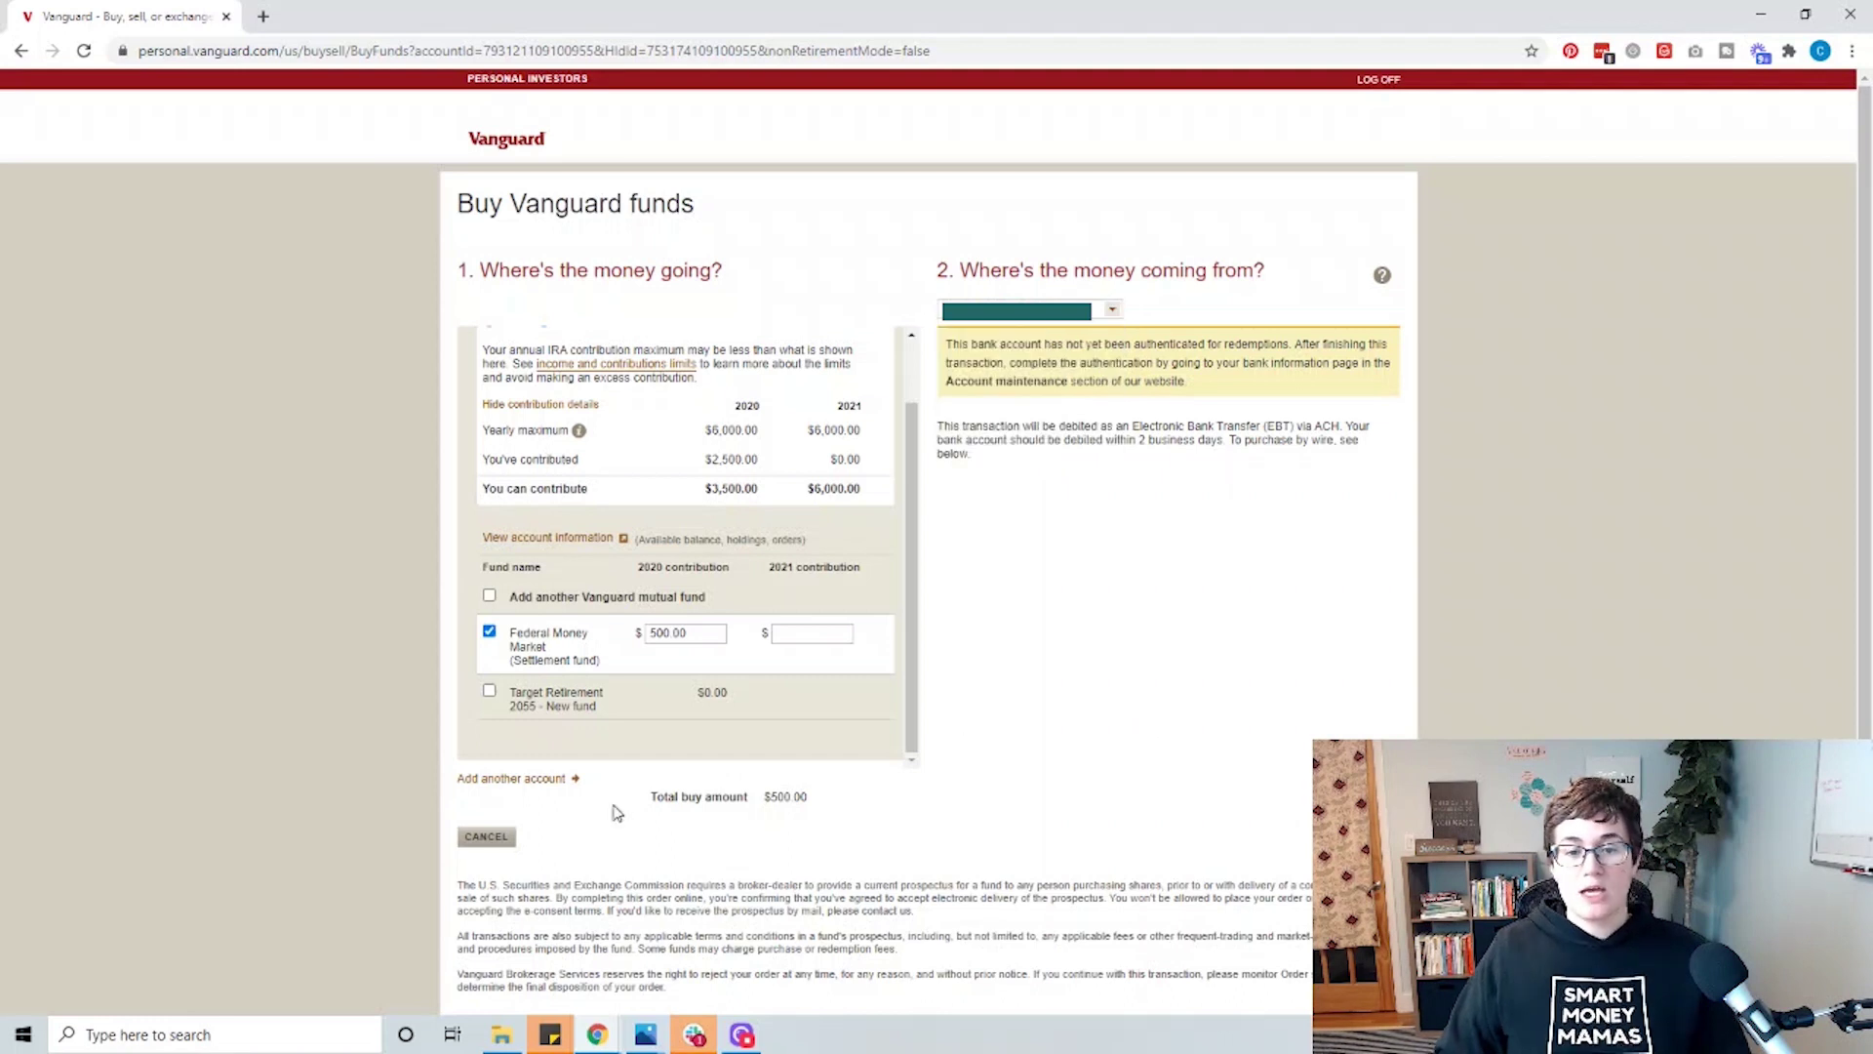
# Cancel the contribution transaction, confirm the cancellation, and return to the account balances and holdings
pyautogui.click(502, 841)
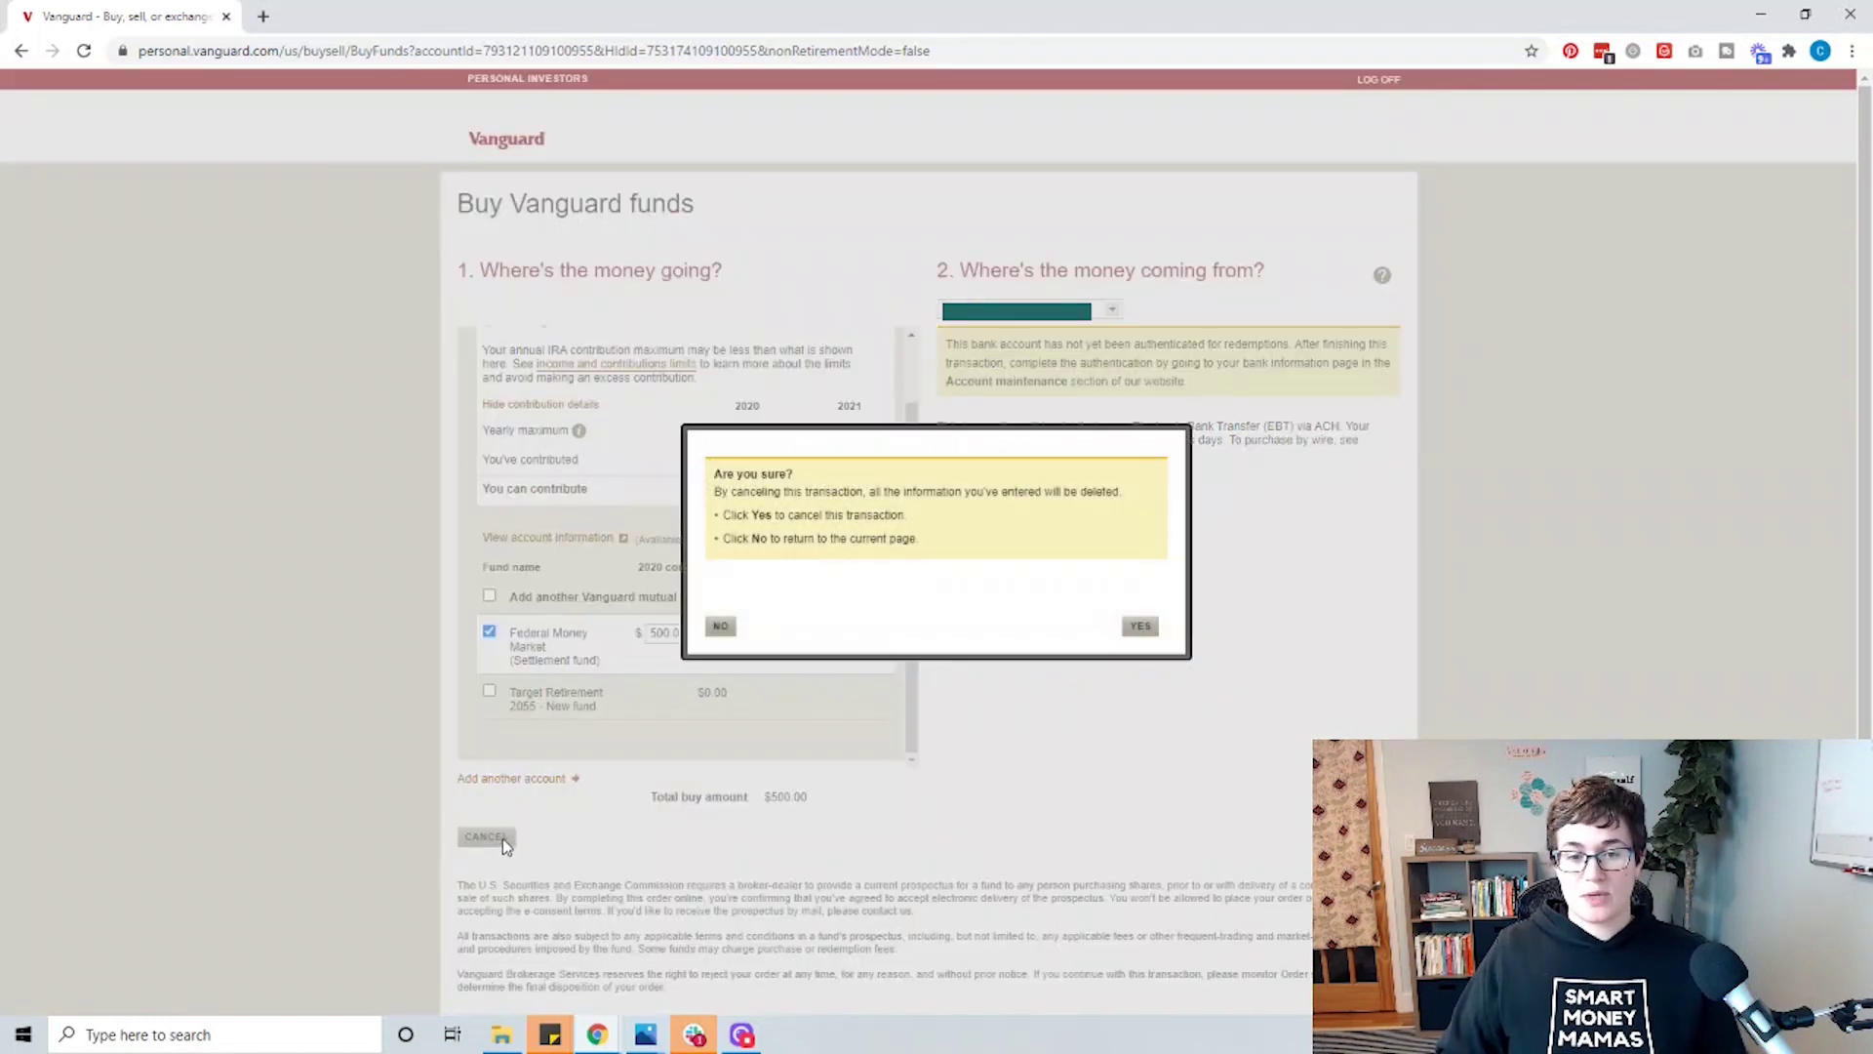
pyautogui.click(1140, 630)
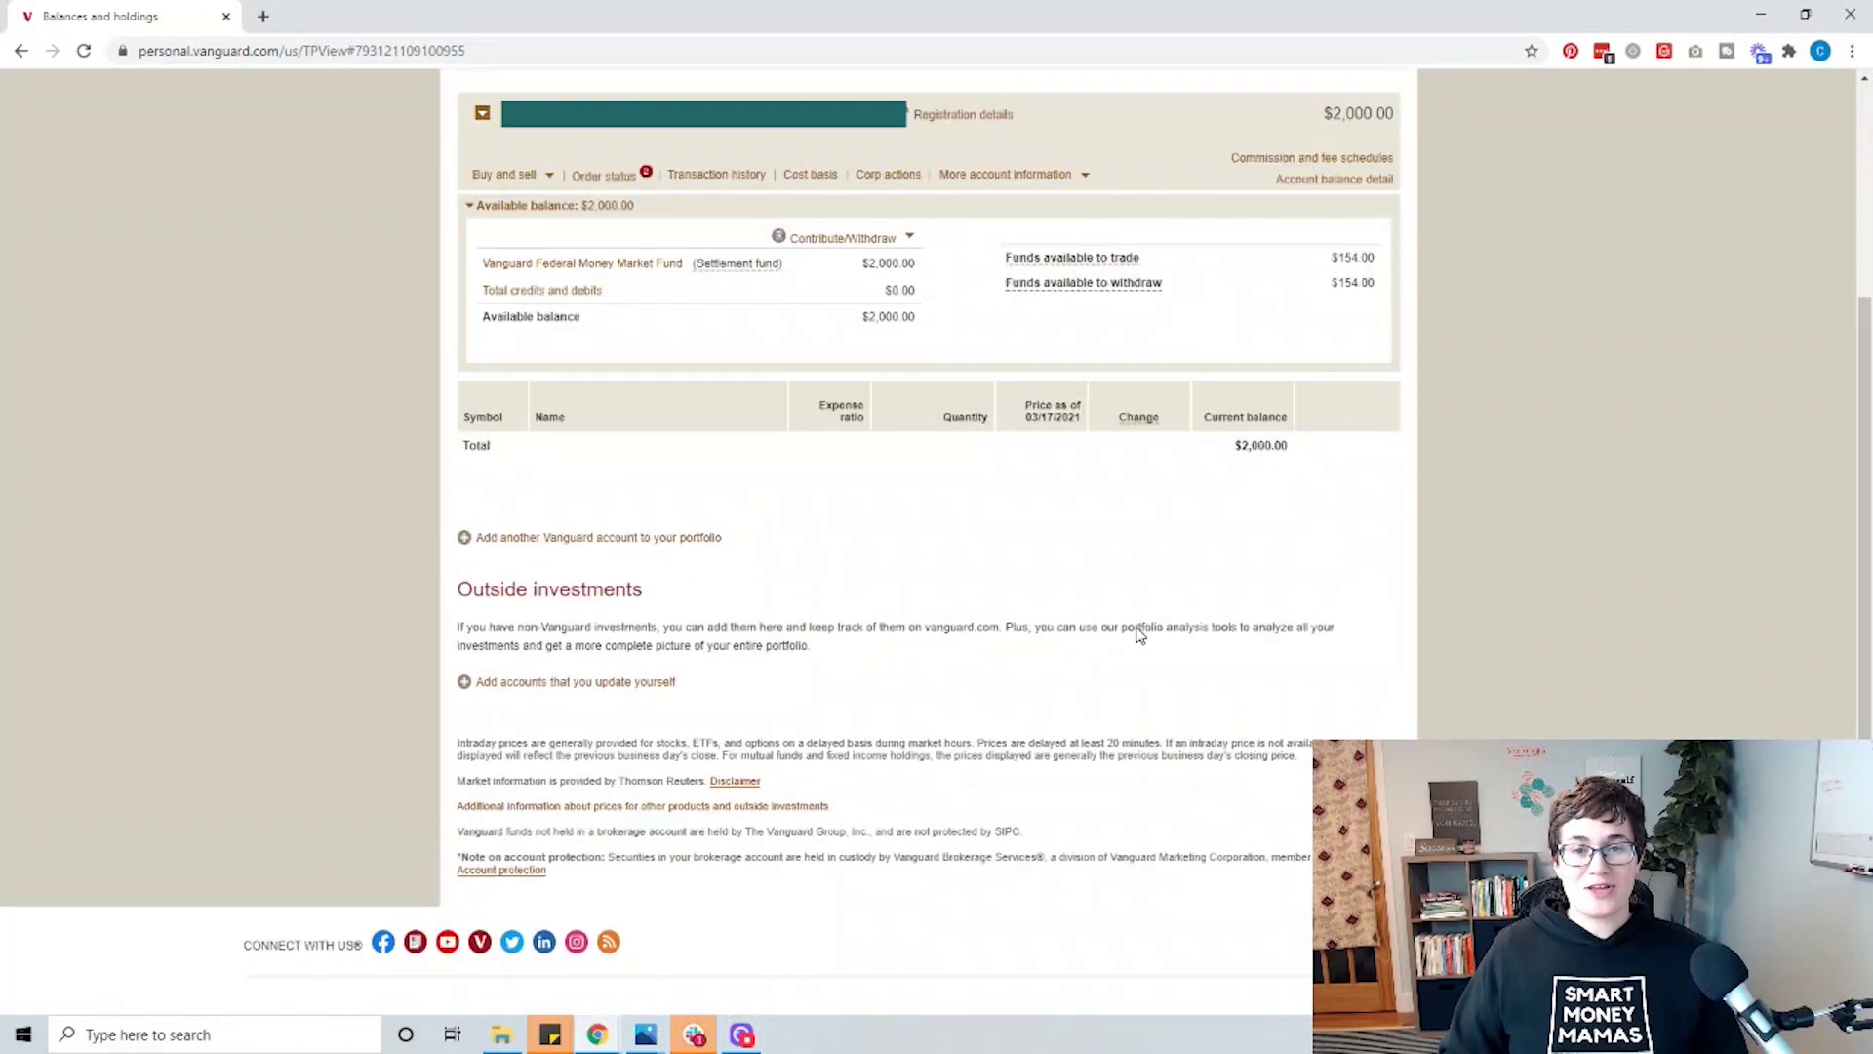
pyautogui.scroll(2, 1140, 634)
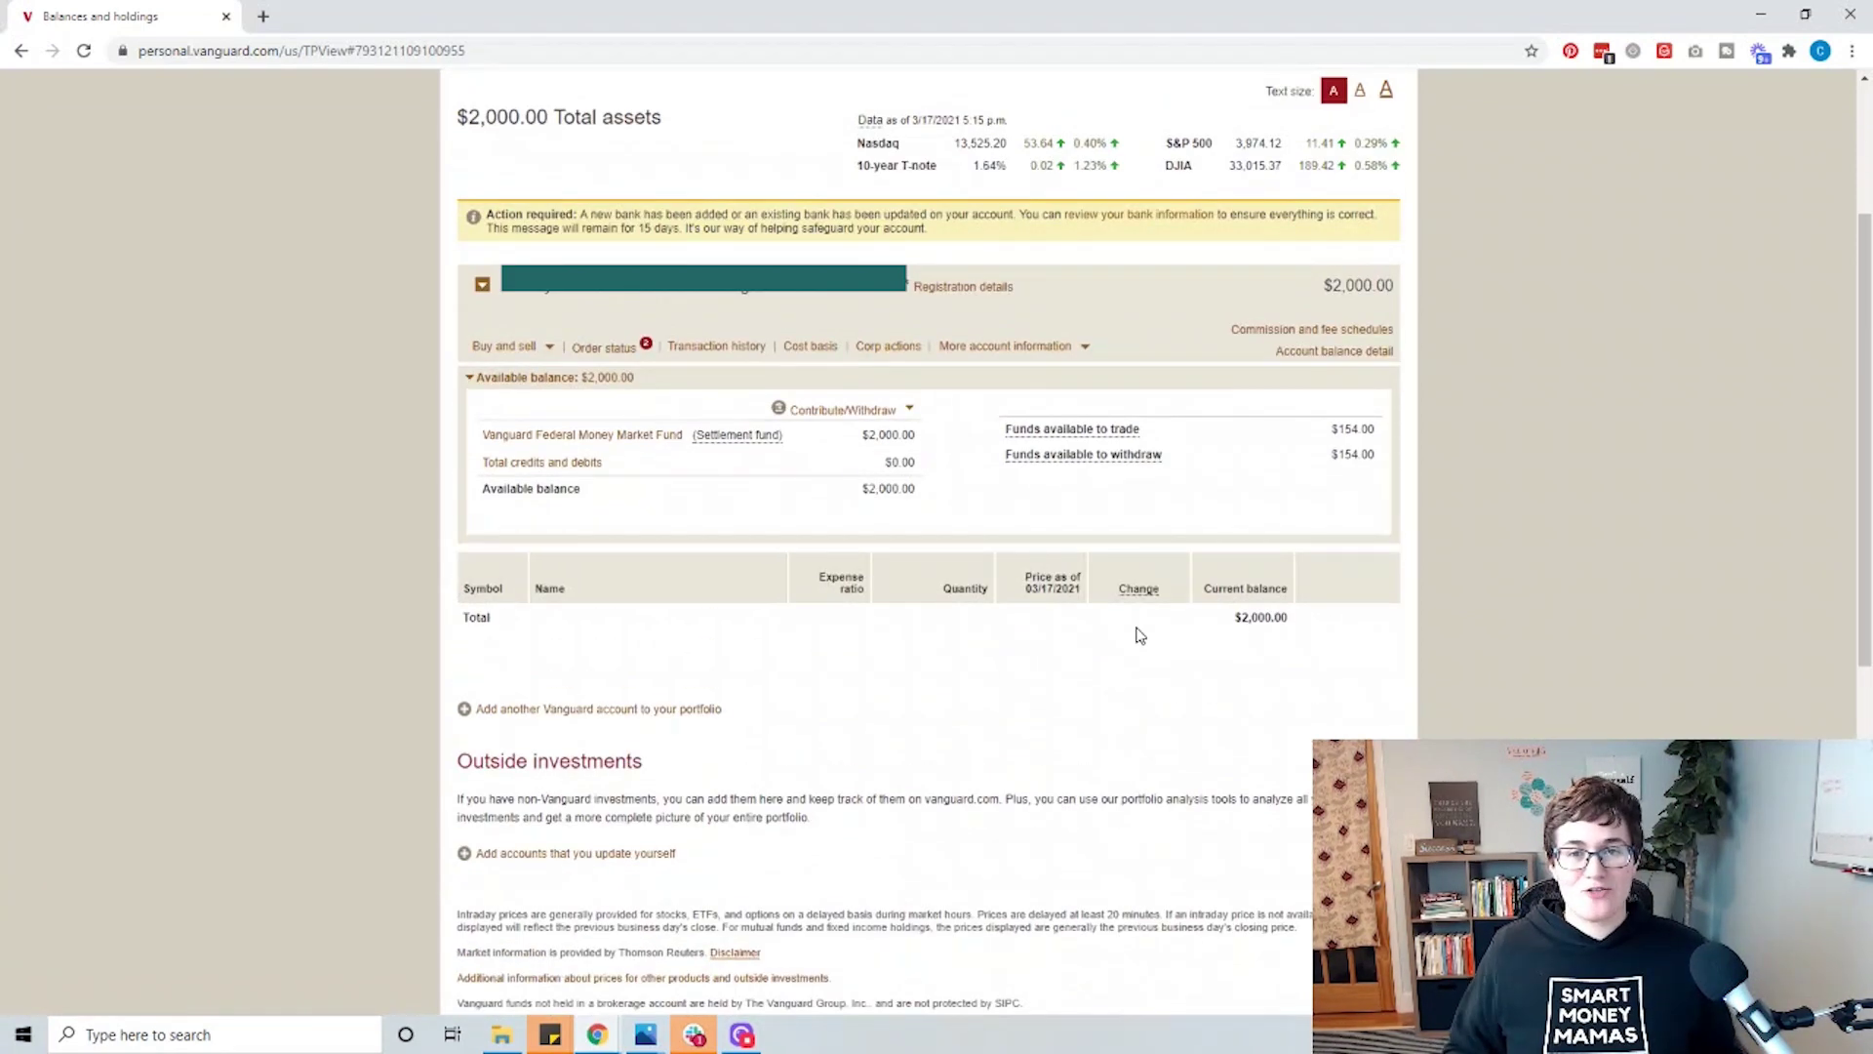